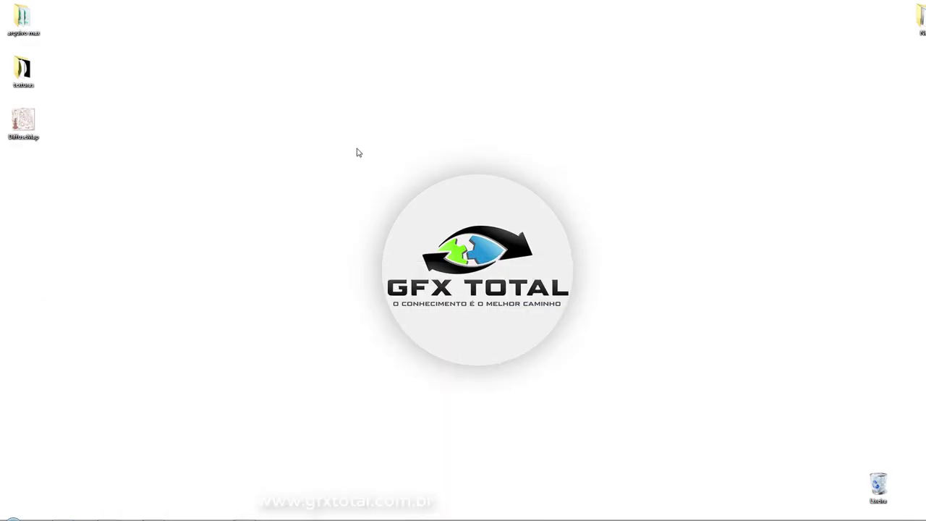
Open the texturas folder and look over the leaf and leaf_alpha images
double_click(23, 69)
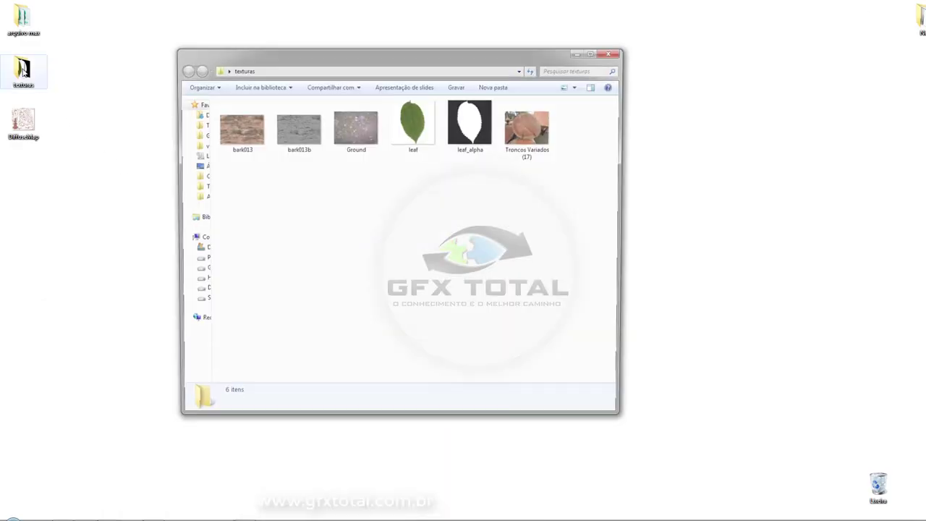
mouse_move(489, 177)
left_mouse_down()
mouse_move(430, 93)
mouse_move(391, 98)
left_mouse_up()
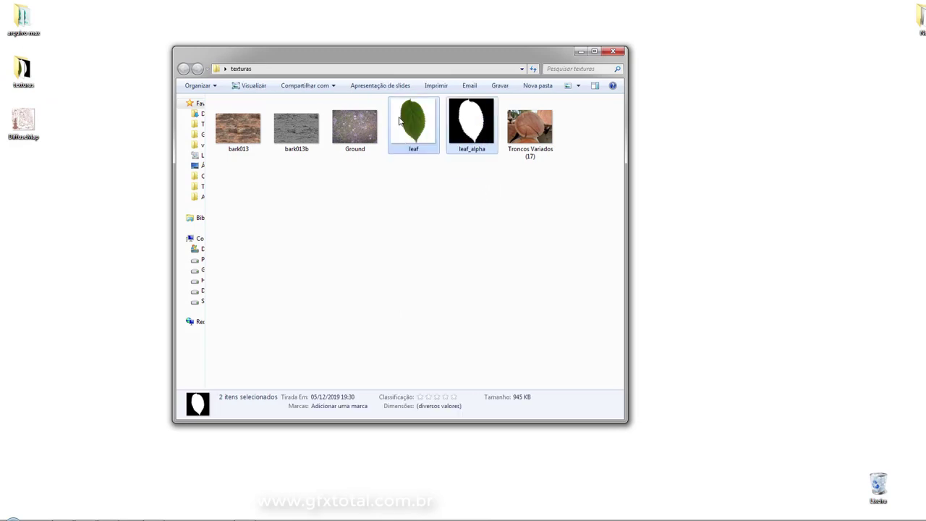
left_click(336, 372)
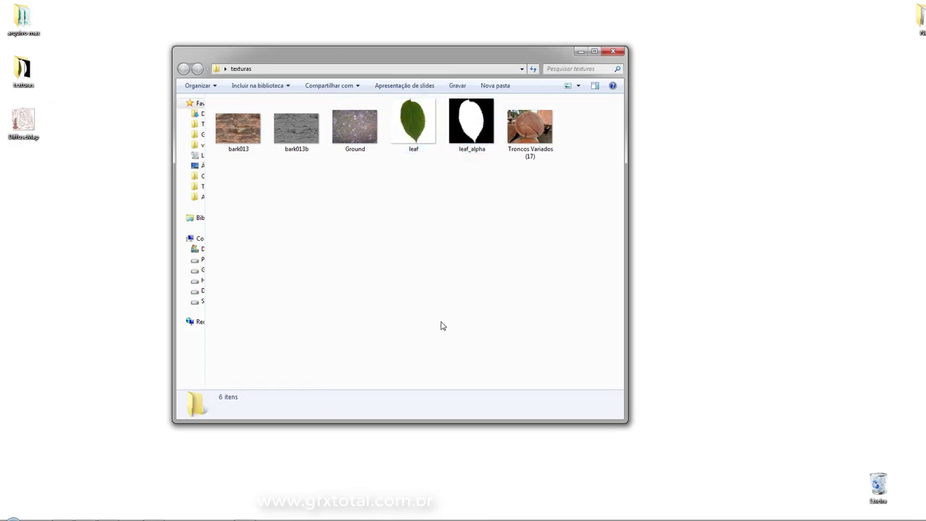
Back in 3ds Max, draw a new standard Plane (Plane002) in the perspective view
left_click(255, 514)
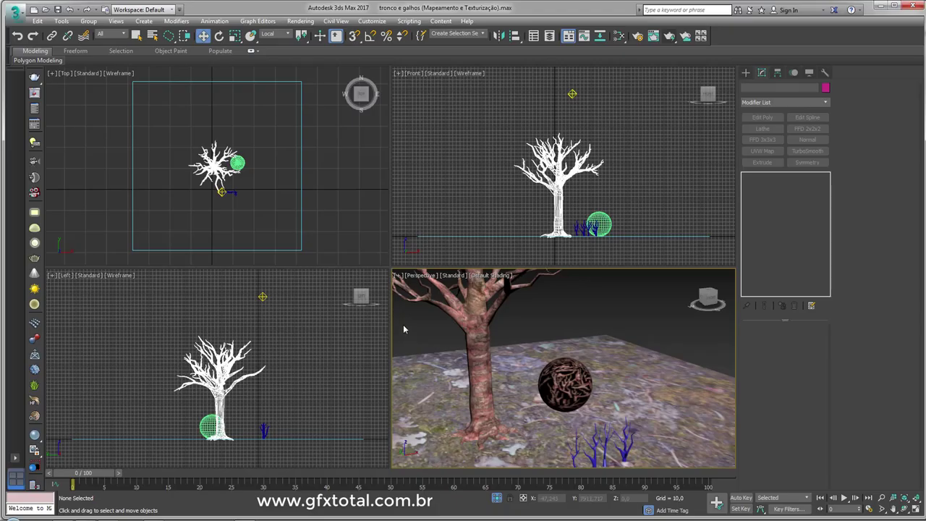
left_click(623, 294)
scroll(623, 304, "down", 5)
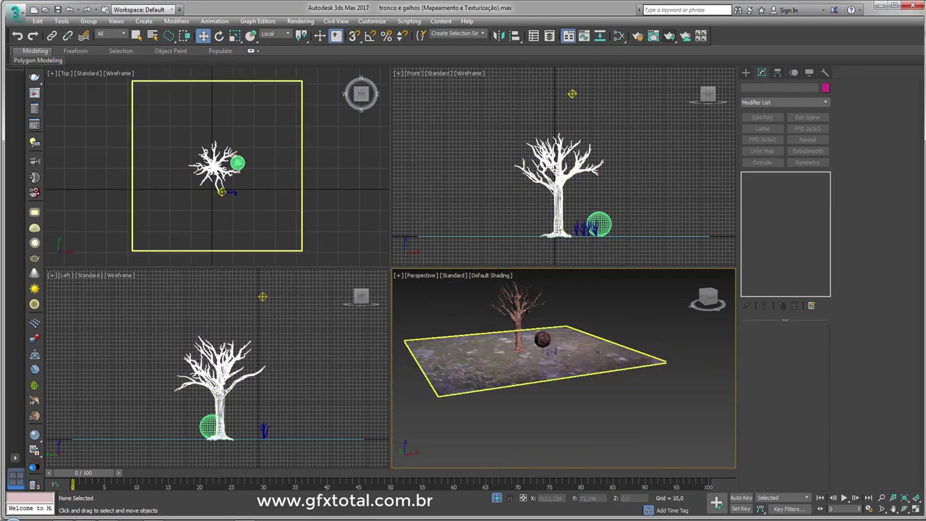
middle_click_drag(632, 336, 615, 434, "alt")
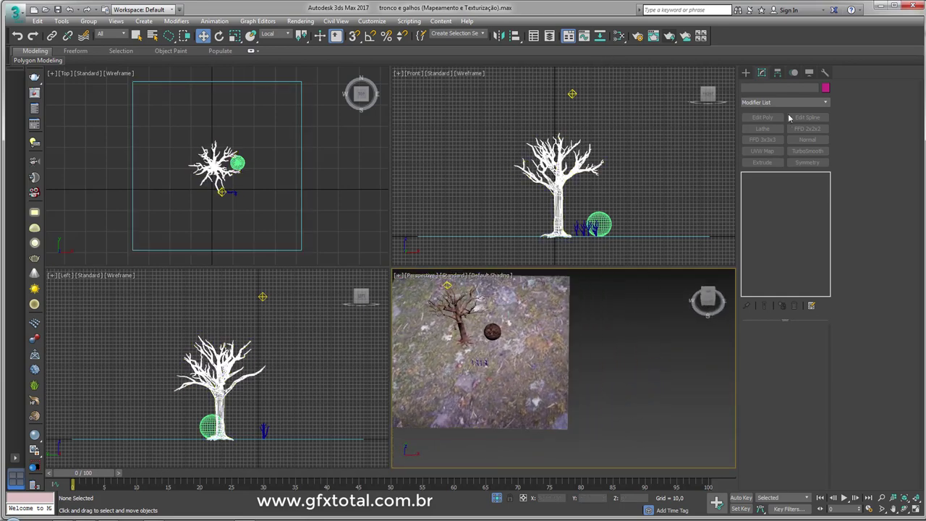
left_click(746, 72)
left_click(803, 174)
left_click_drag(593, 362, 623, 375)
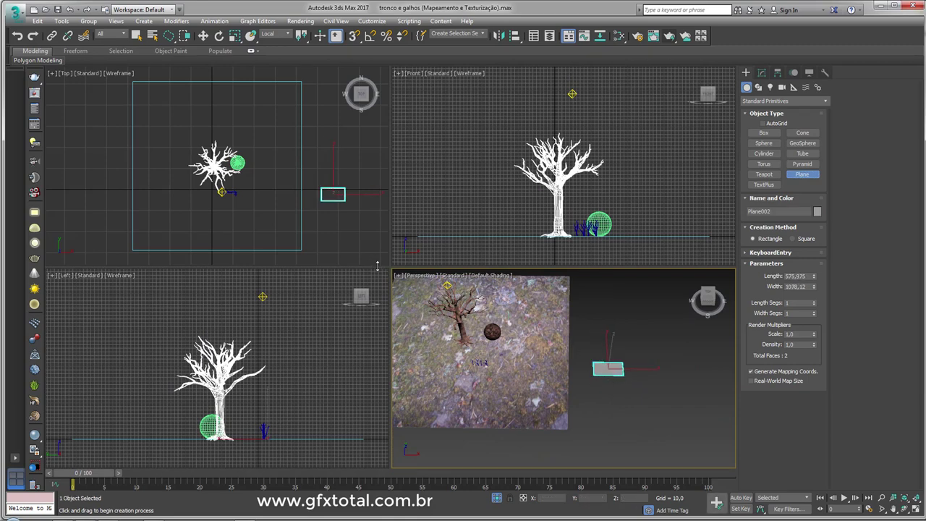
Apply the leaf texture to Plane002 and raise its length to 1061,004
left_click_drag(377, 266, 377, 76)
scroll(579, 316, "up", 3)
scroll(637, 326, "up", 3)
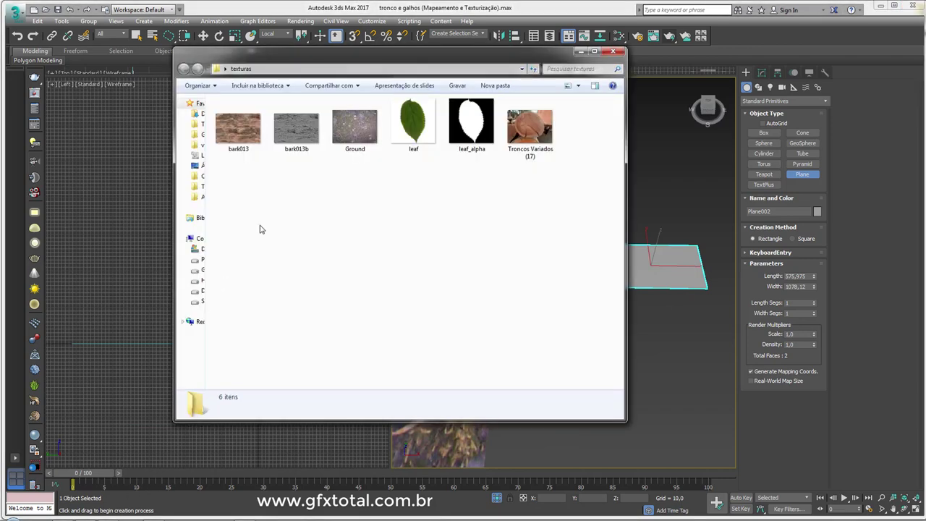
left_click(413, 127)
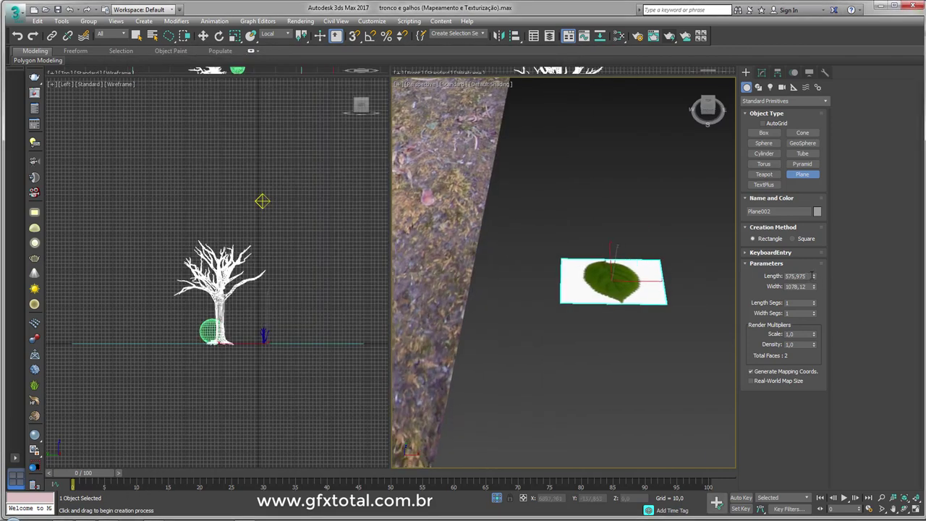
left_click_drag(814, 276, 814, 217)
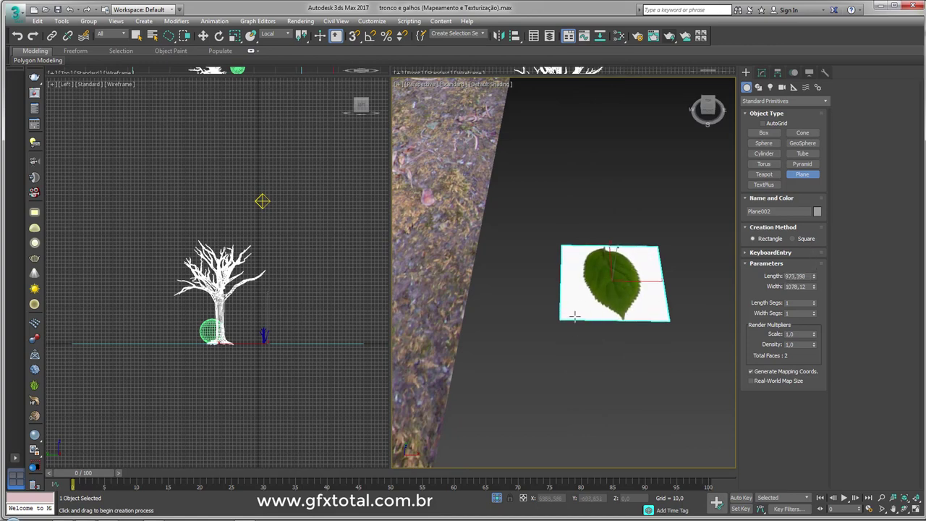
middle_click_drag(576, 315, 673, 353, "alt")
left_click_drag(813, 276, 814, 261)
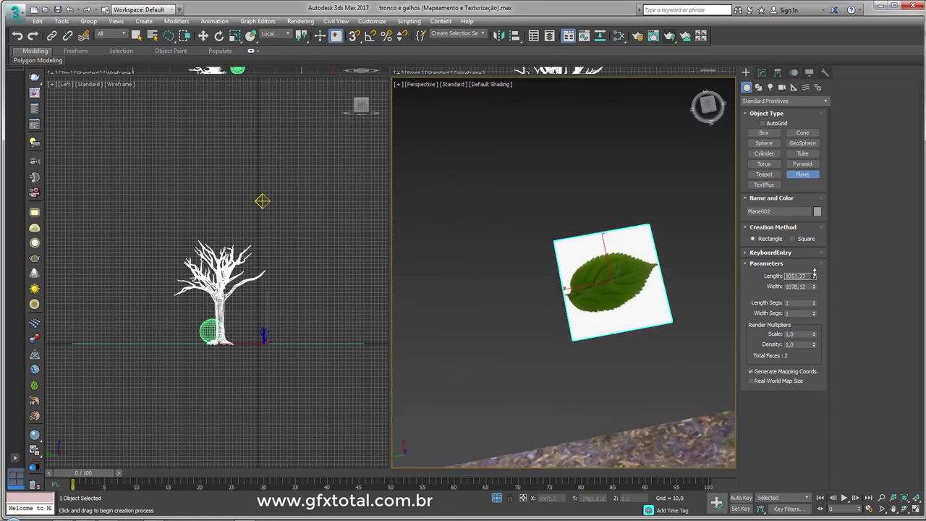
middle_click_drag(615, 290, 610, 58, "alt")
Load the leaf plane's material into the Slate Material Editor and arrange its bitmap and material nodes
left_click(619, 36)
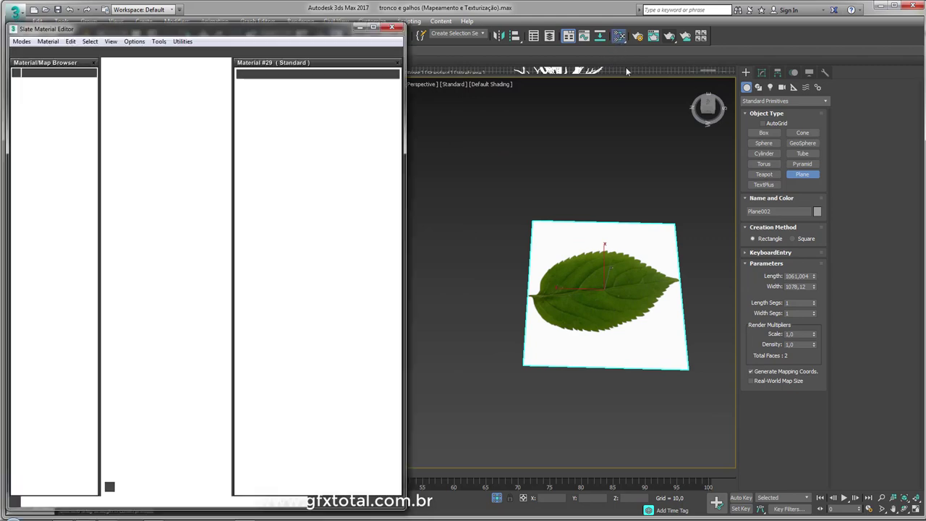
scroll(163, 69, "down", 3)
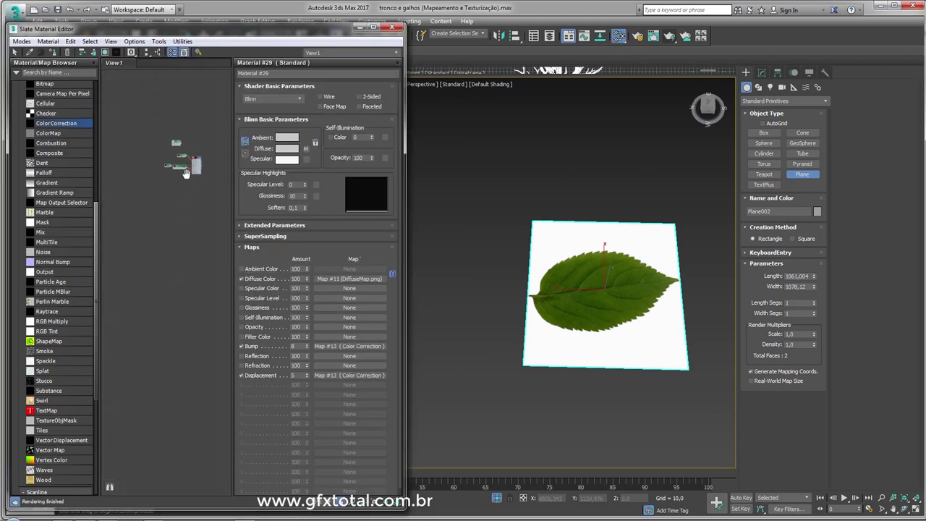
left_click(29, 52)
left_click(586, 310)
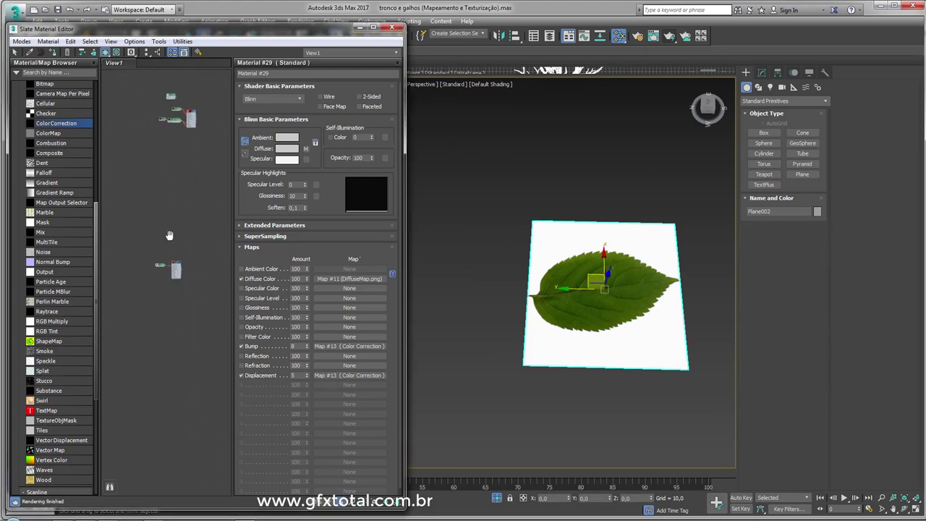
scroll(169, 235, "up", 3)
left_click_drag(152, 220, 157, 190)
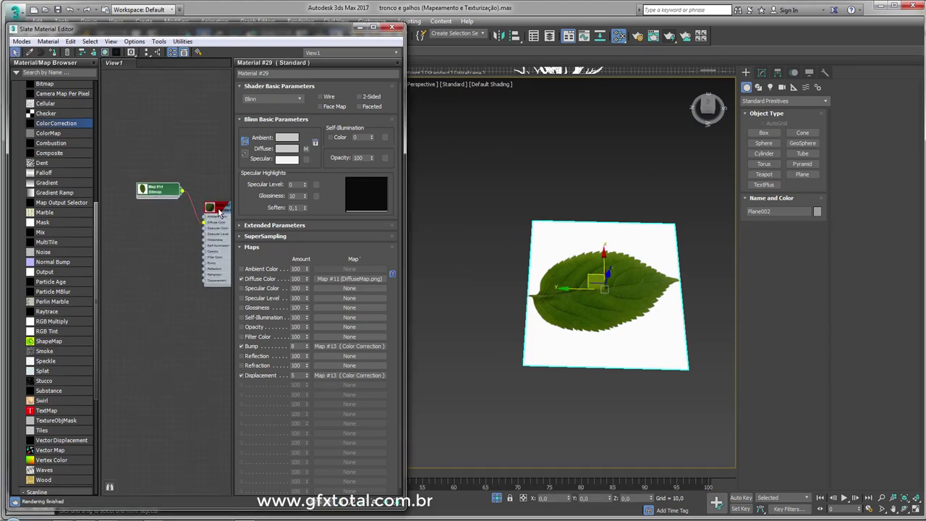
left_click_drag(220, 212, 220, 185)
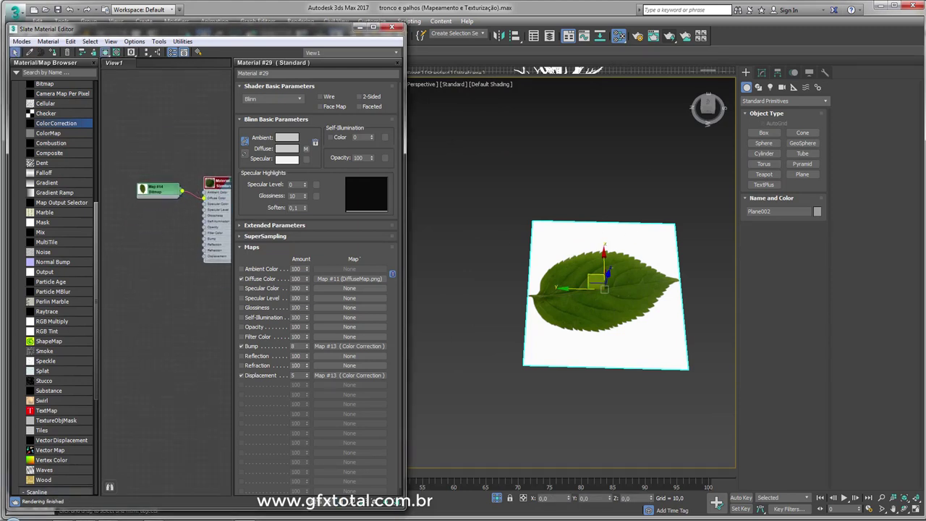
Wire the leaf_alpha image into the material's Opacity slot and render the view
key("alt+Tab")
left_click_drag(409, 76, 542, 113)
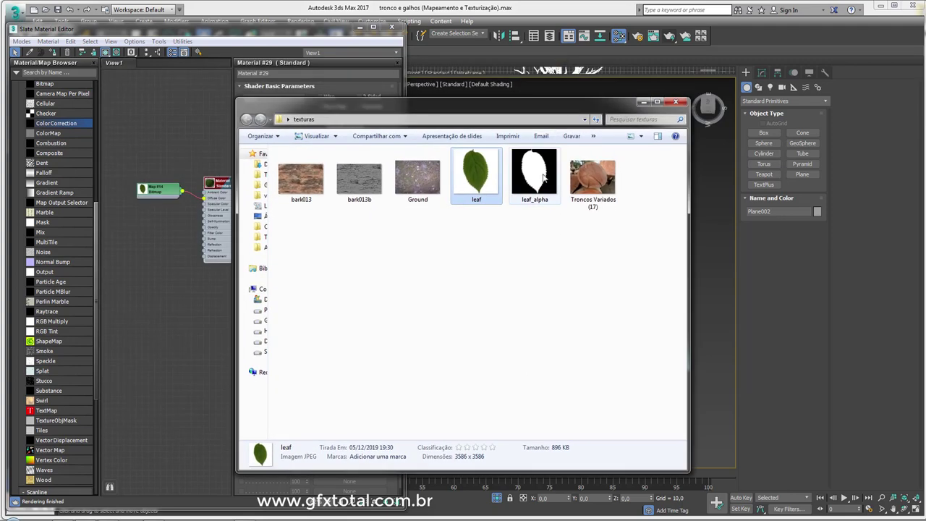
mouse_move(534, 174)
left_mouse_down()
mouse_move(158, 260)
mouse_move(125, 224)
mouse_move(194, 235)
mouse_move(205, 227)
left_mouse_up()
left_click_drag(136, 229, 155, 217)
scroll(534, 275, "up", 2)
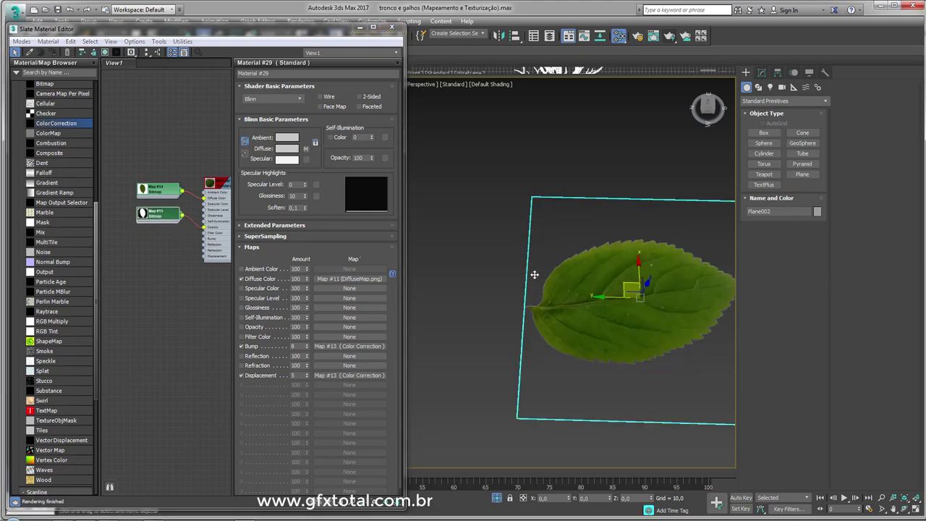
scroll(569, 333, "up", 2)
scroll(551, 325, "up", 2)
scroll(552, 325, "up", 3)
scroll(589, 330, "down", 1)
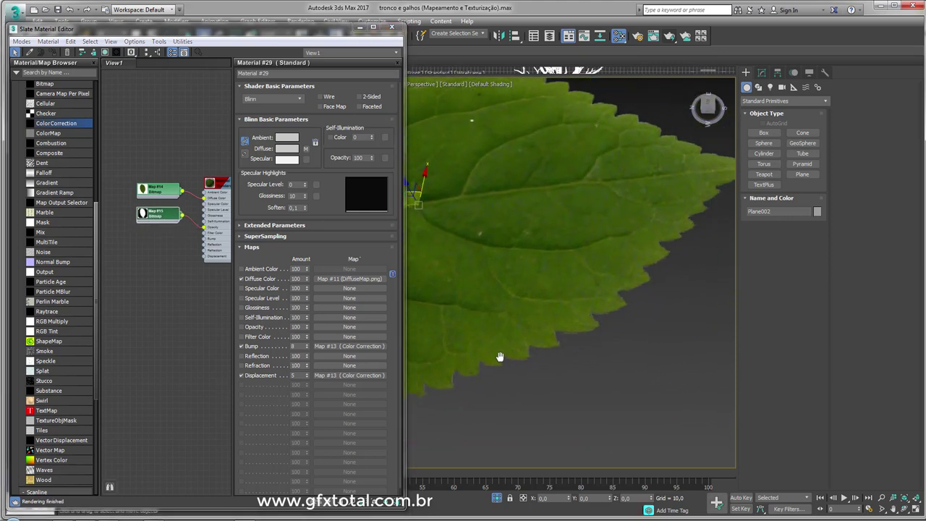
scroll(554, 360, "down", 1)
left_click(669, 38)
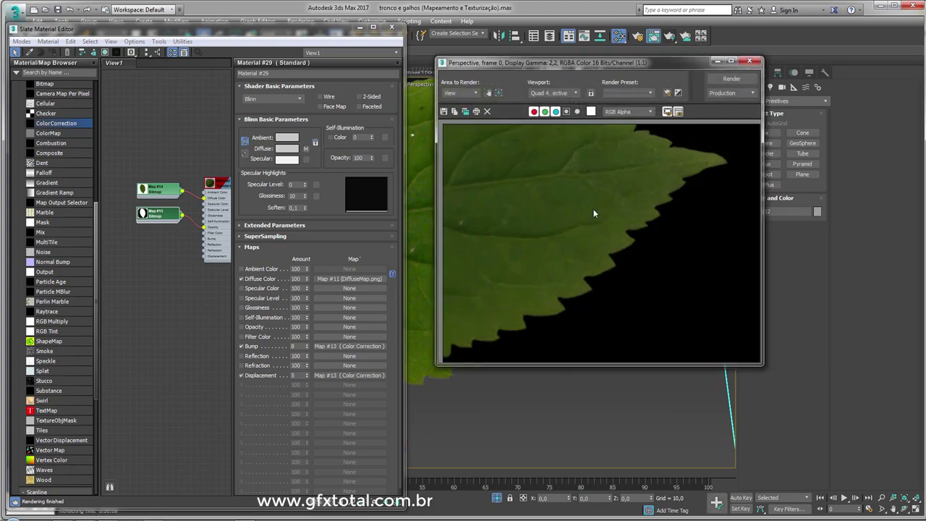
Rotate the leaf plane upright among the tree's upper branches
scroll(593, 213, "down", 5)
left_click(750, 61)
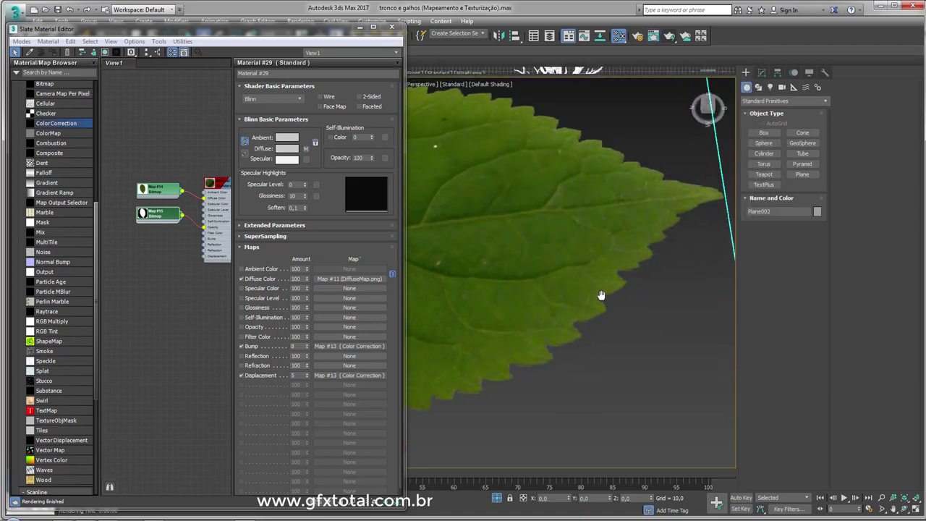
scroll(600, 296, "down", 5)
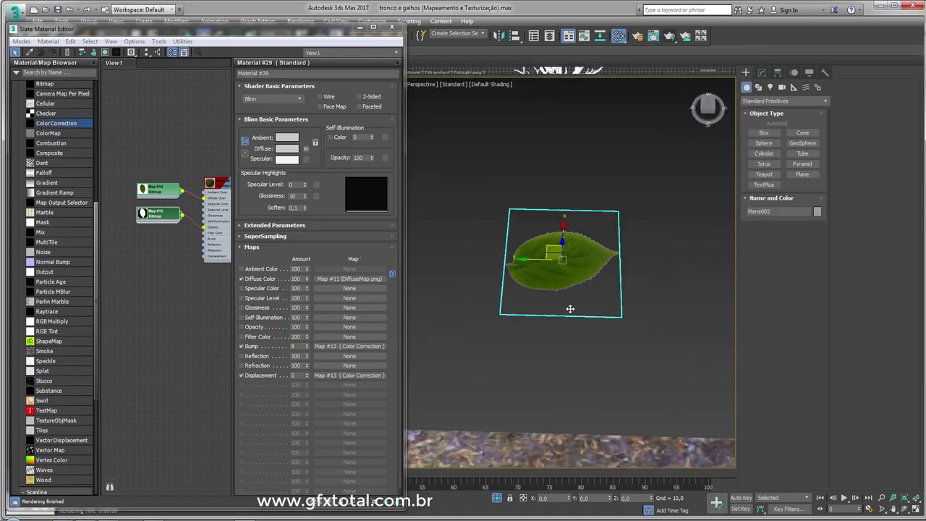
mouse_move(568, 307)
middle_mouse_down("alt")
mouse_move(564, 206)
mouse_move(550, 217)
middle_mouse_up("alt")
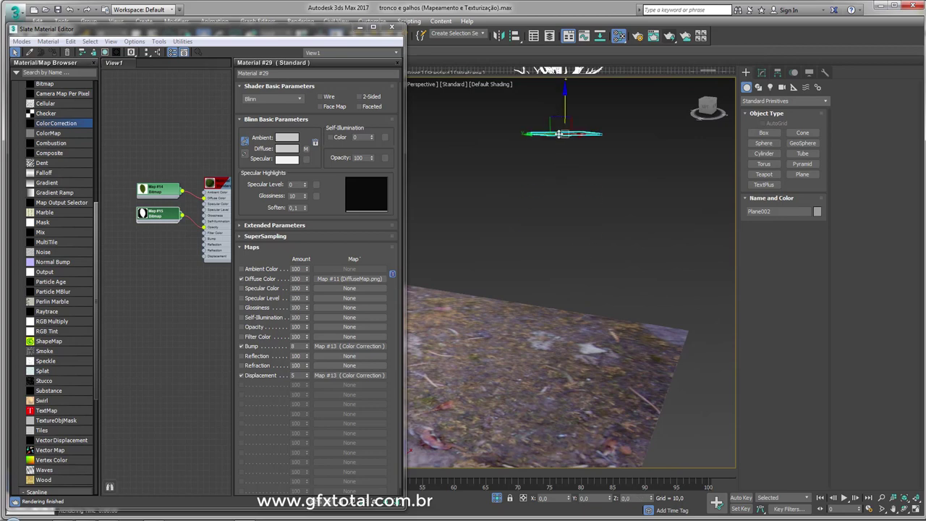
scroll(550, 217, "down", 3)
middle_click_drag(516, 246, 579, 299, "alt")
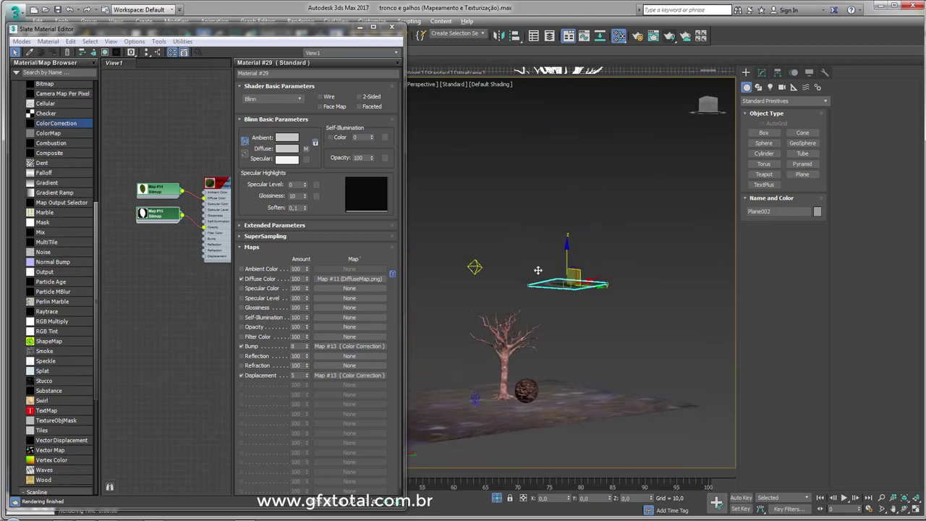
scroll(579, 299, "up", 2)
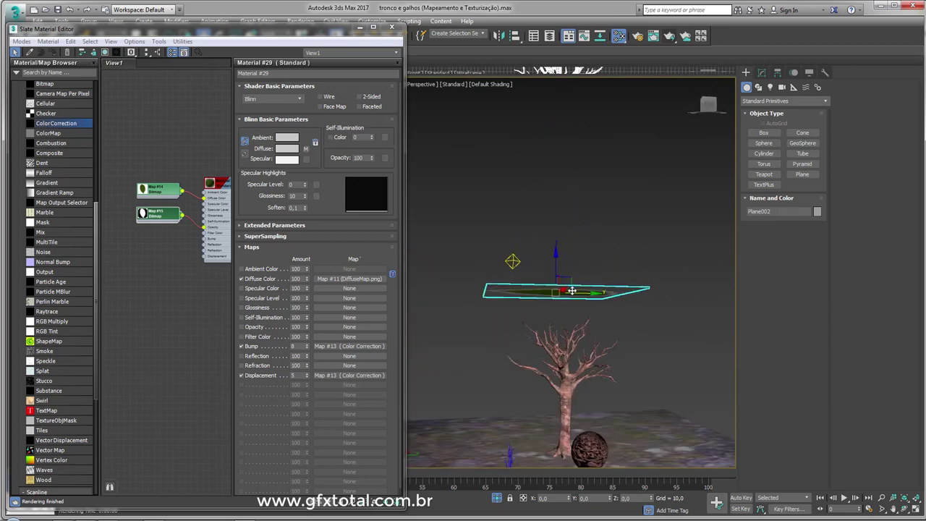
key("e")
left_click_drag(557, 240, 555, 215)
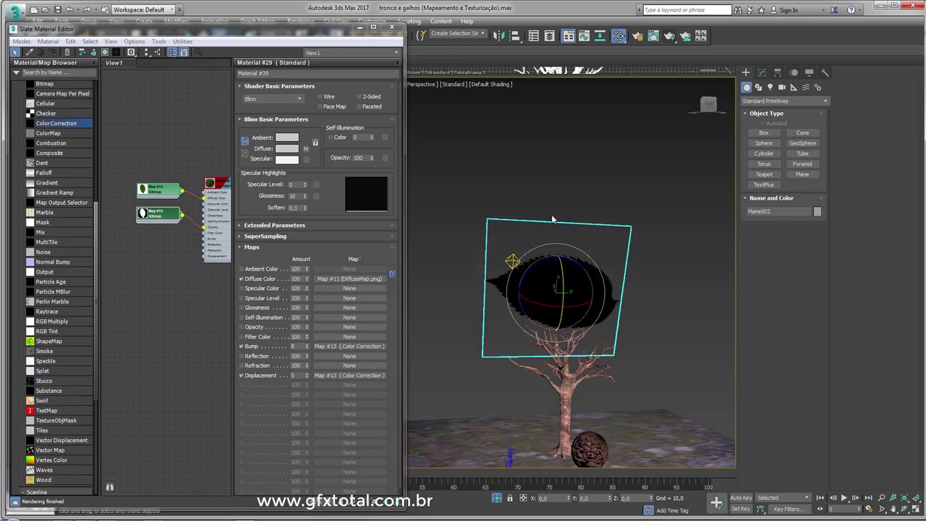
Render a test image of the tree scene with the leaf plane
middle_click_drag(554, 215, 550, 245, "alt")
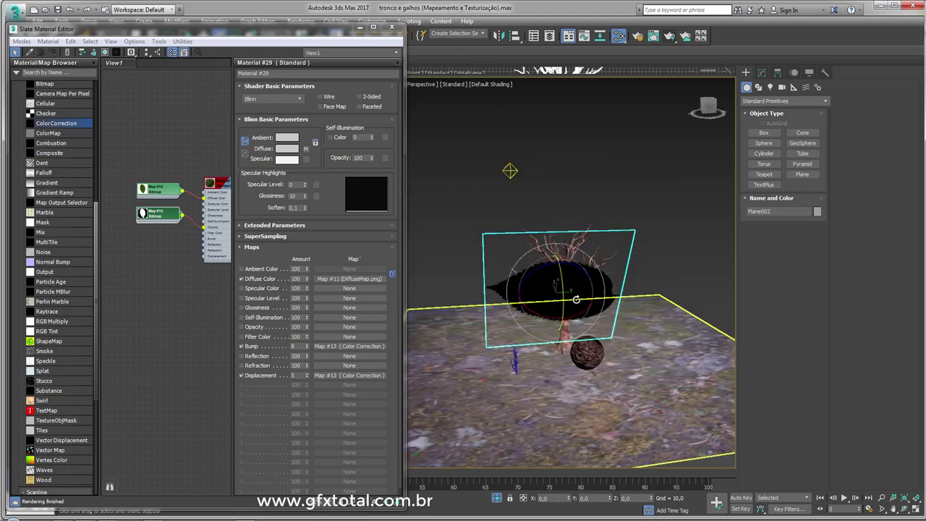
left_click(670, 37)
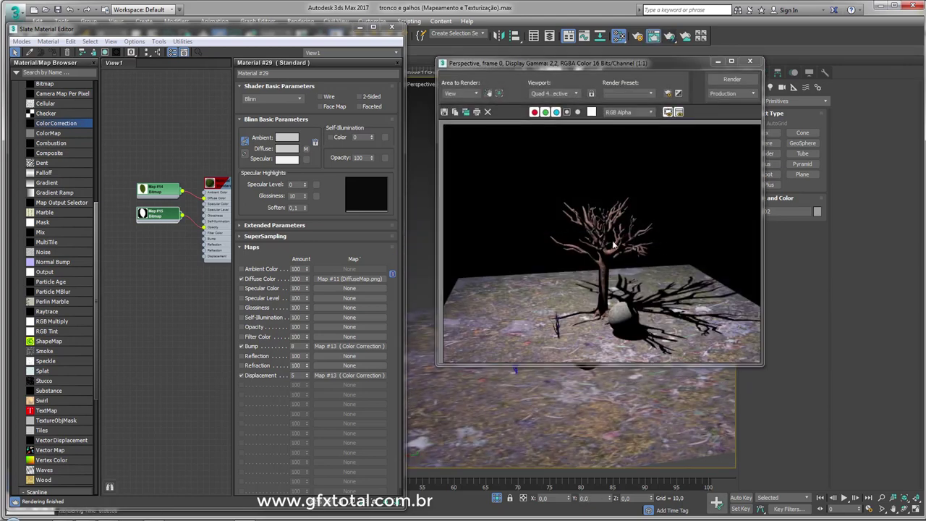
left_click(750, 61)
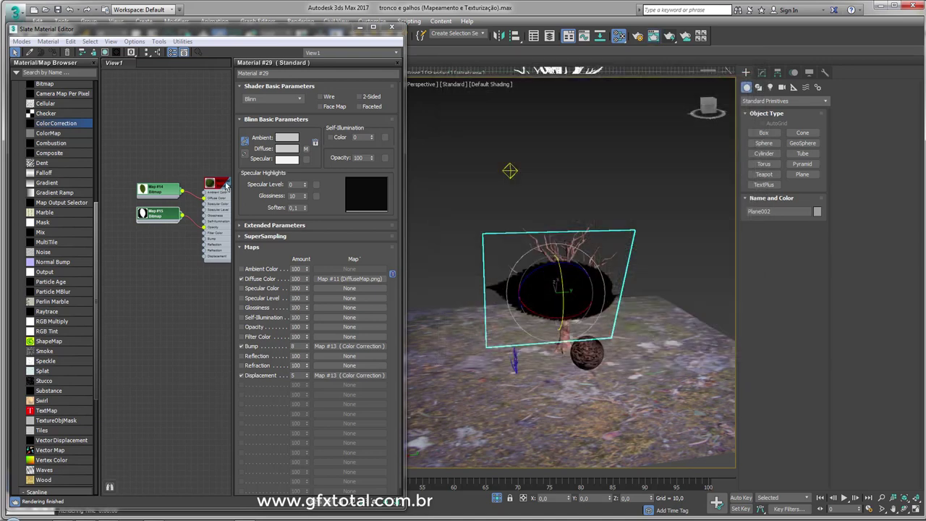
Turn on 2-Sided for Material #50 so the leaf shows from both sides
double_click(225, 184)
left_click_drag(228, 187, 222, 181)
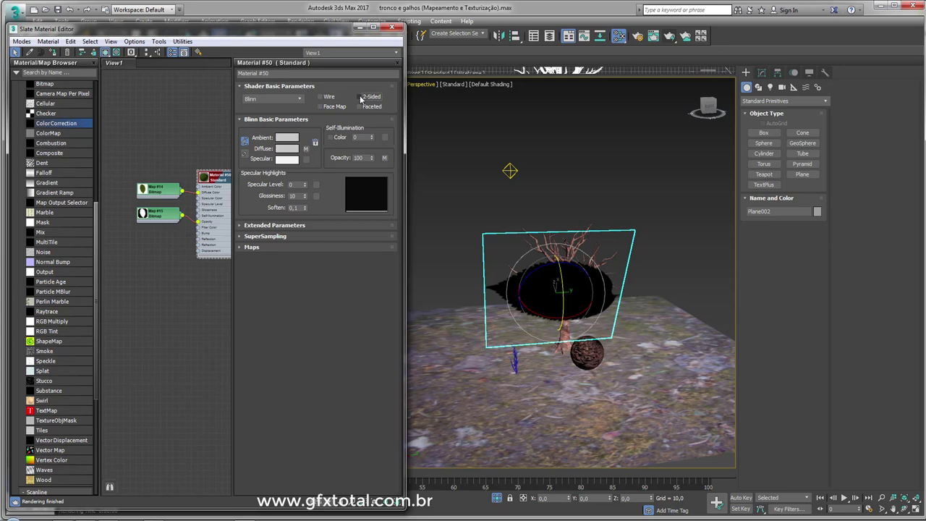
left_click(360, 97)
scroll(563, 299, "up", 2)
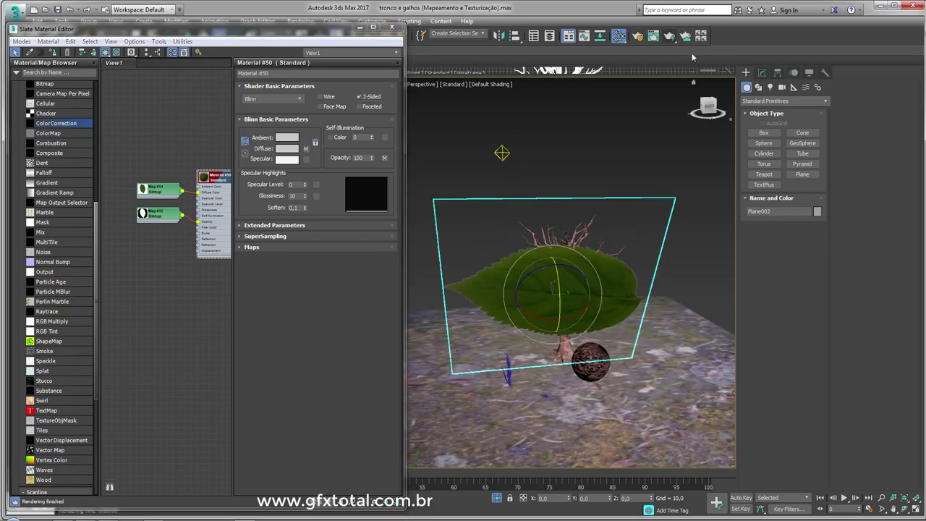
Render a preview of the tree scene, then bring the leaf plane into view
left_click(670, 36)
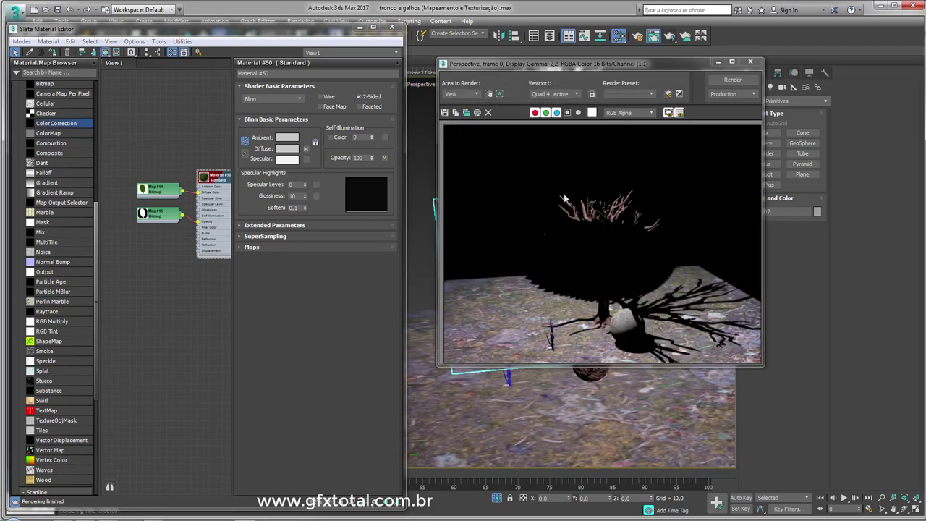
left_click(750, 62)
mouse_move(630, 258)
middle_mouse_down("alt")
mouse_move(651, 279)
mouse_move(595, 277)
mouse_move(610, 444)
middle_mouse_up("alt")
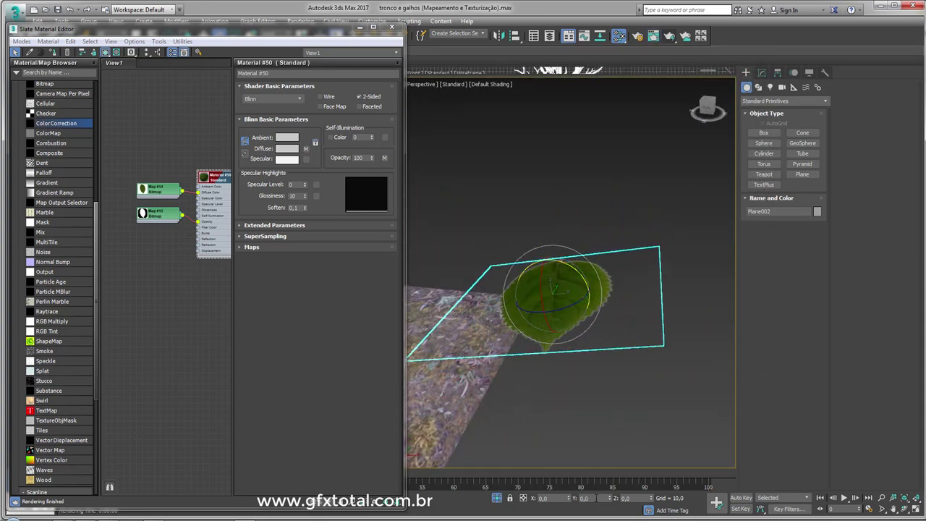
left_click_drag(285, 29, 283, 86)
Set the leaf plane's Y rotation to 0 so it lies flat
left_click(268, 34)
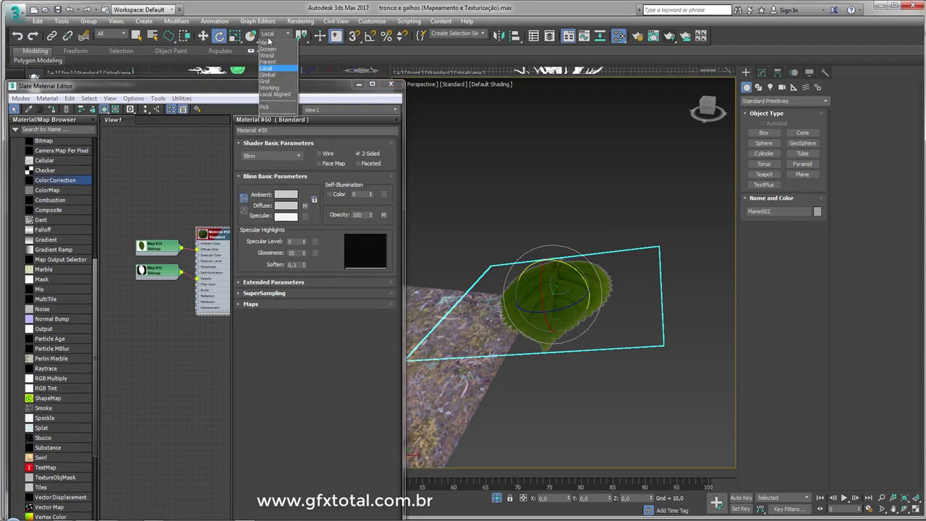
left_click(275, 61)
left_click(582, 498)
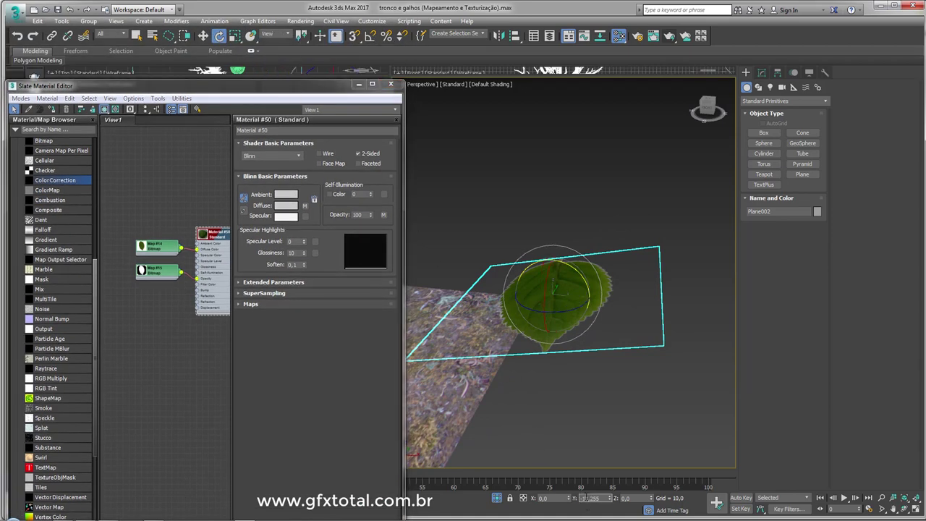
type("0")
key("Return")
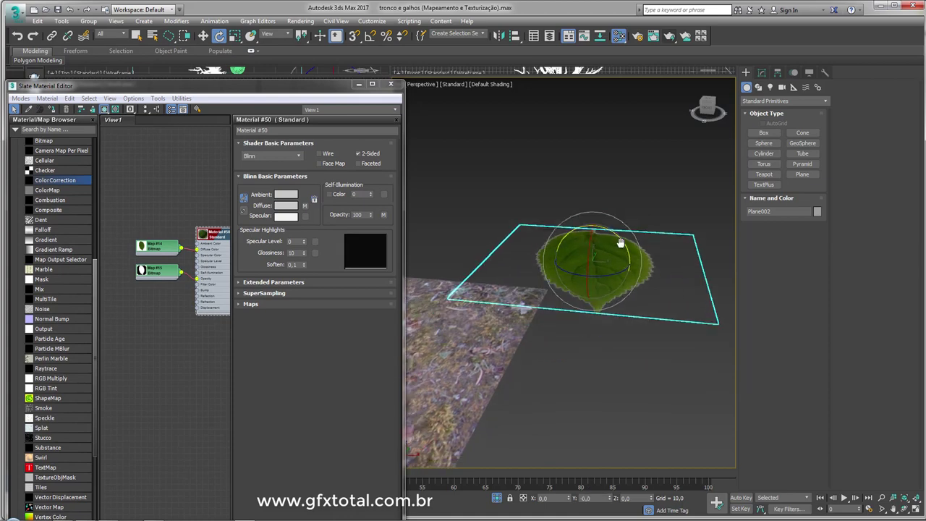
Add an Edit Poly modifier to Plane002
mouse_move(579, 239)
middle_mouse_down("alt")
mouse_move(637, 335)
mouse_move(697, 314)
mouse_move(658, 296)
mouse_move(602, 307)
mouse_move(506, 290)
mouse_move(742, 147)
middle_mouse_up("alt")
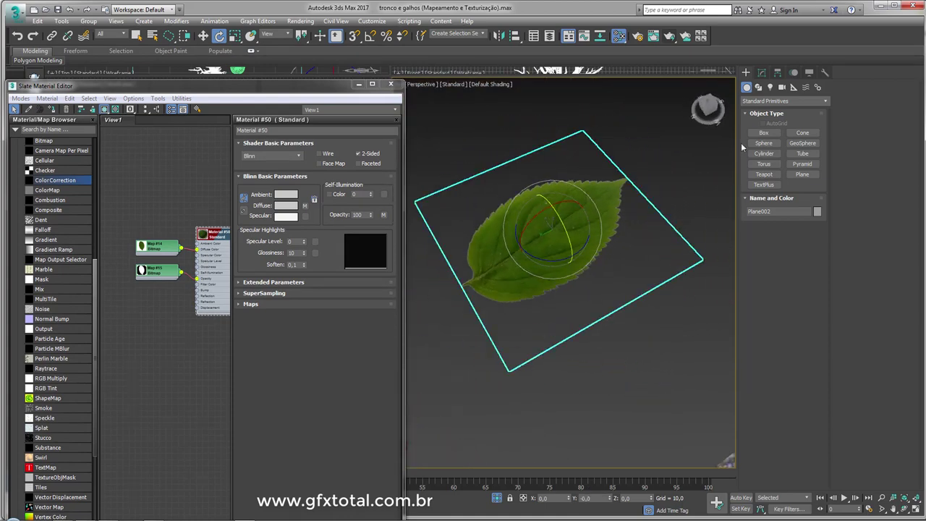
left_click(763, 72)
left_click(763, 116)
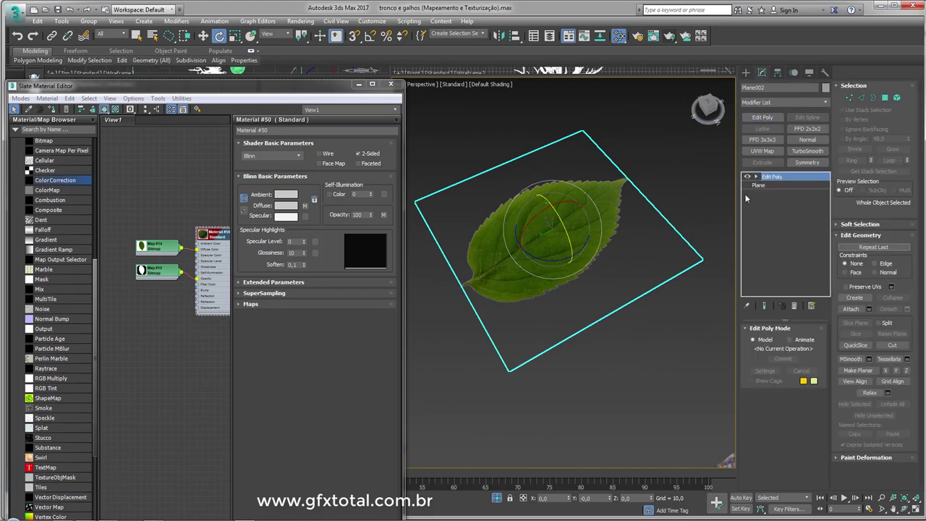
With Vertex mode and edged faces on, cut the leaf's lower outline across the plane
left_click(850, 97)
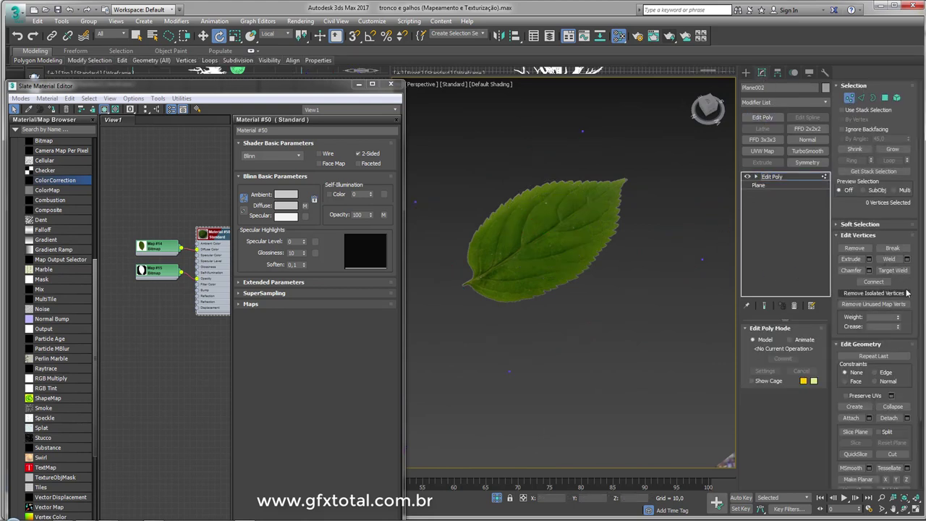
left_click_drag(910, 277, 907, 181)
key("F4")
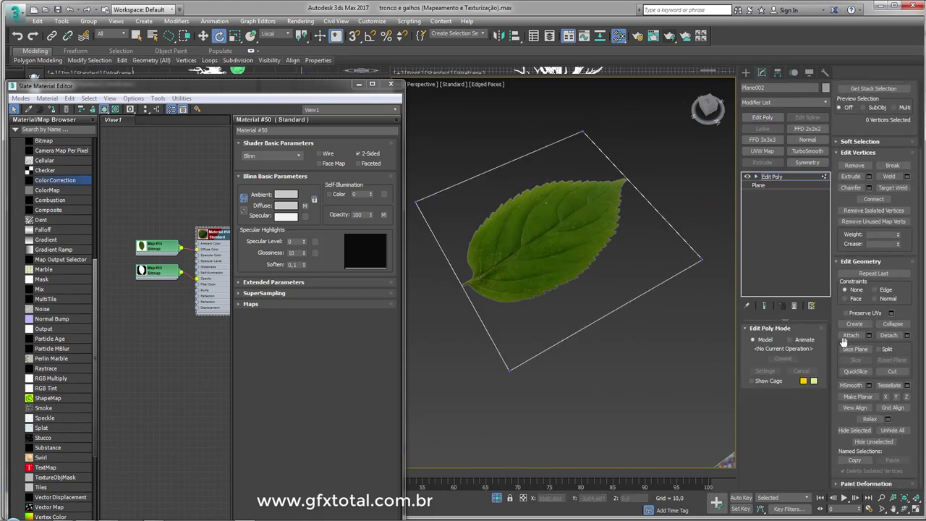
left_click(893, 371)
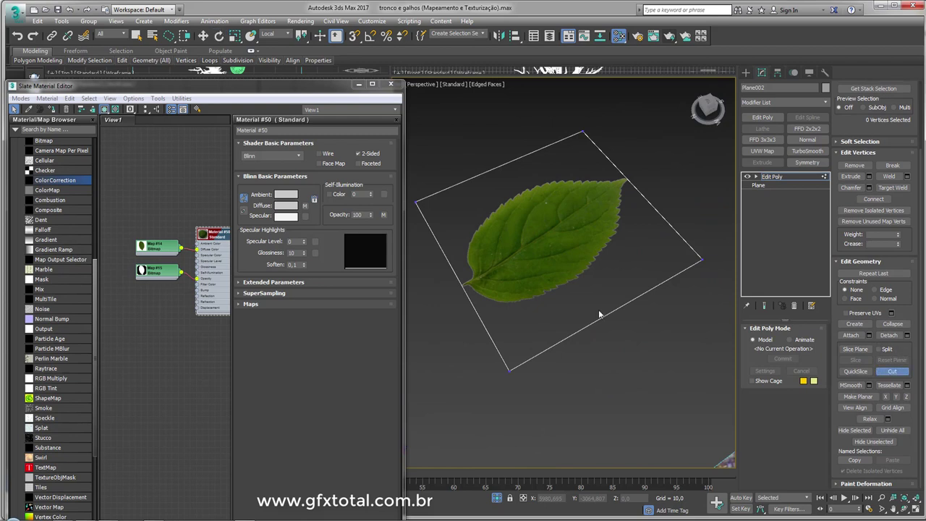
left_click(469, 299)
left_click(516, 308)
left_click(593, 280)
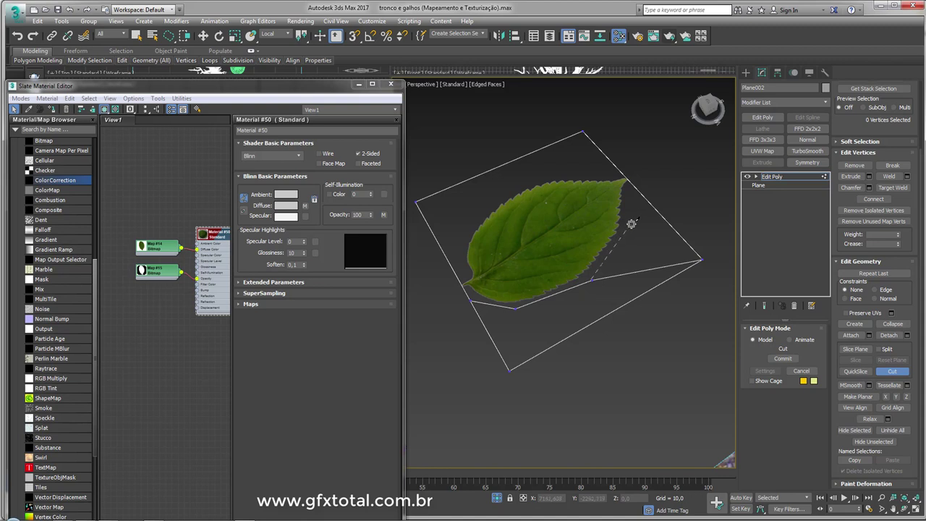
left_click(629, 223)
left_click(639, 191)
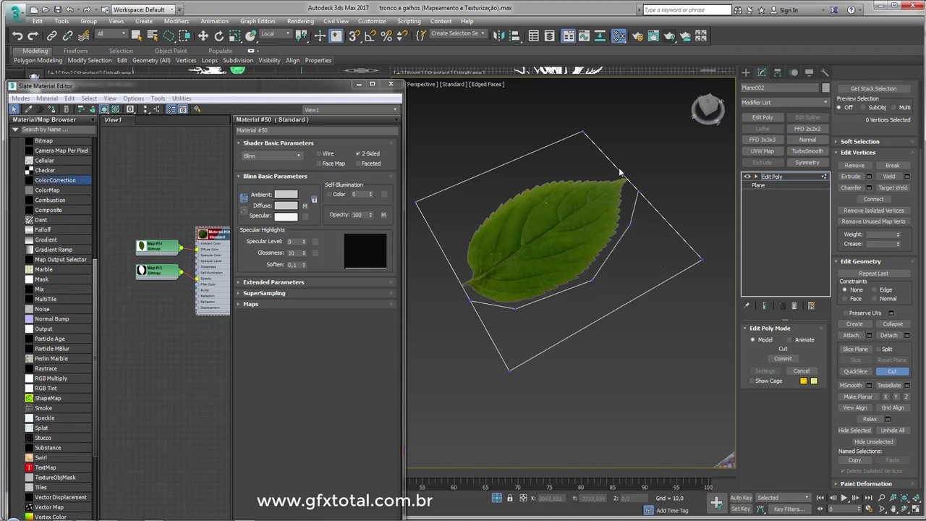
Cut the leaf's upper outline from the top border to its left end
left_click(618, 170)
left_click(579, 172)
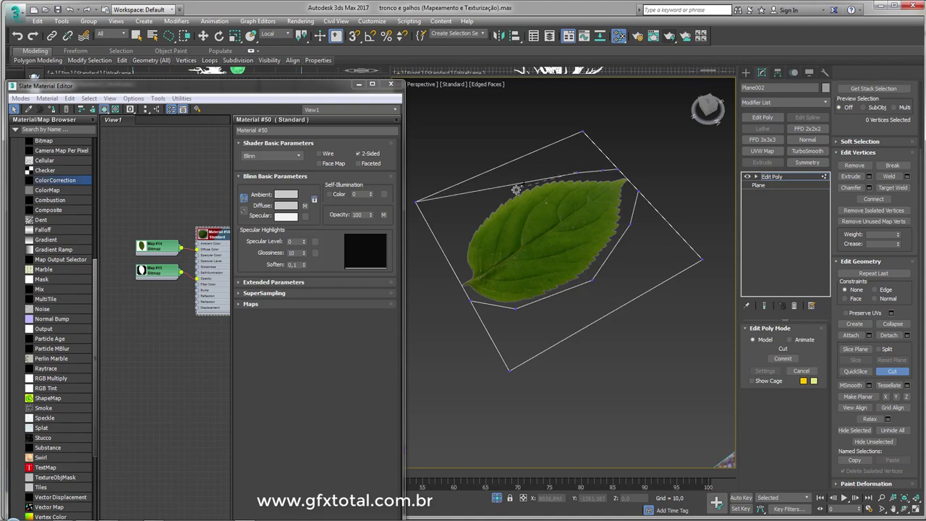
left_click(513, 189)
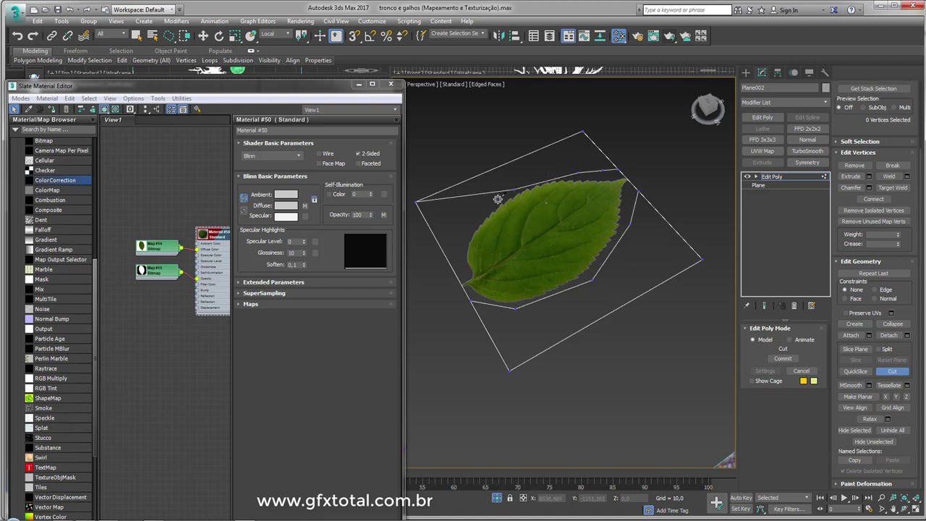
left_click(461, 242)
left_click(457, 276)
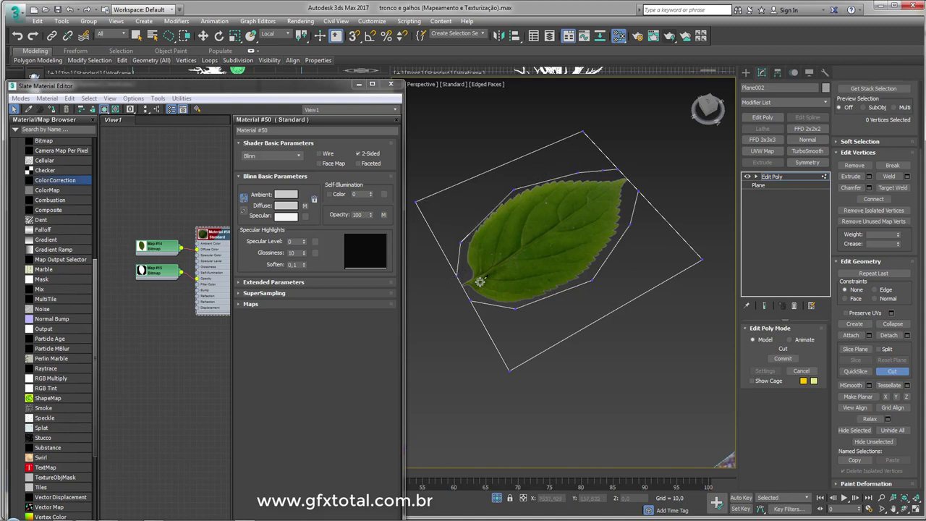
Cut an edge along the central vein from the stem to the leaf tip
key("e")
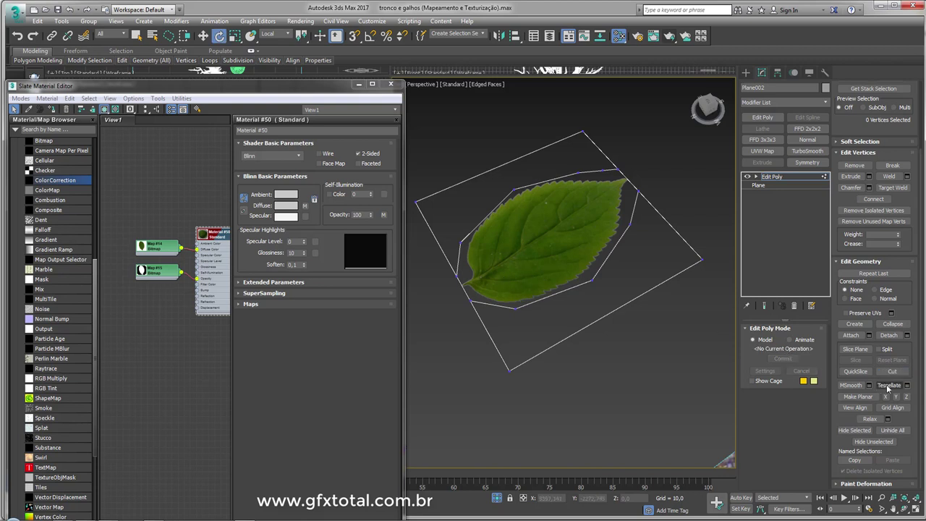
left_click(892, 371)
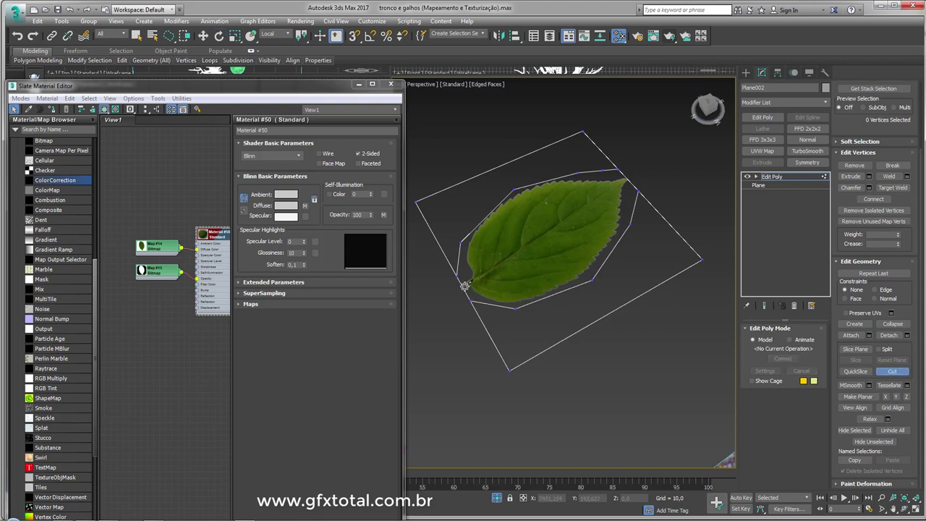
left_click(485, 269)
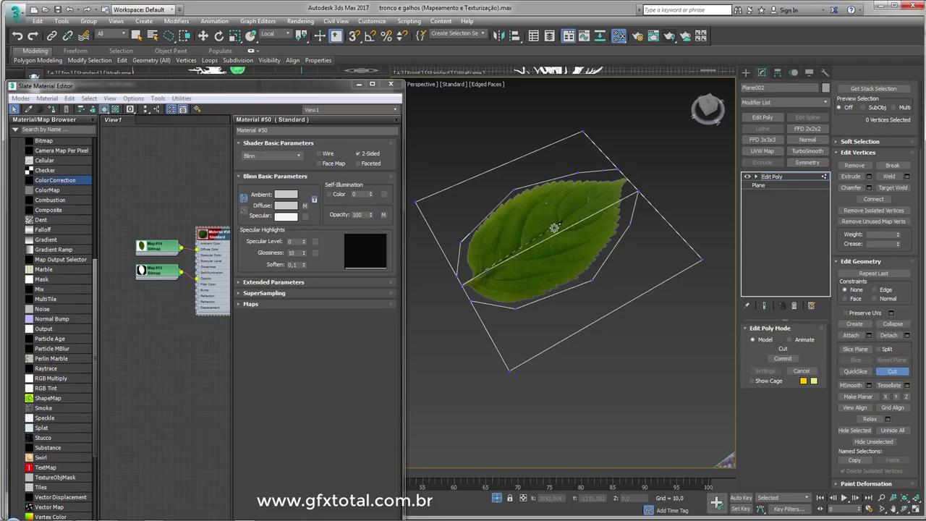
left_click(554, 228)
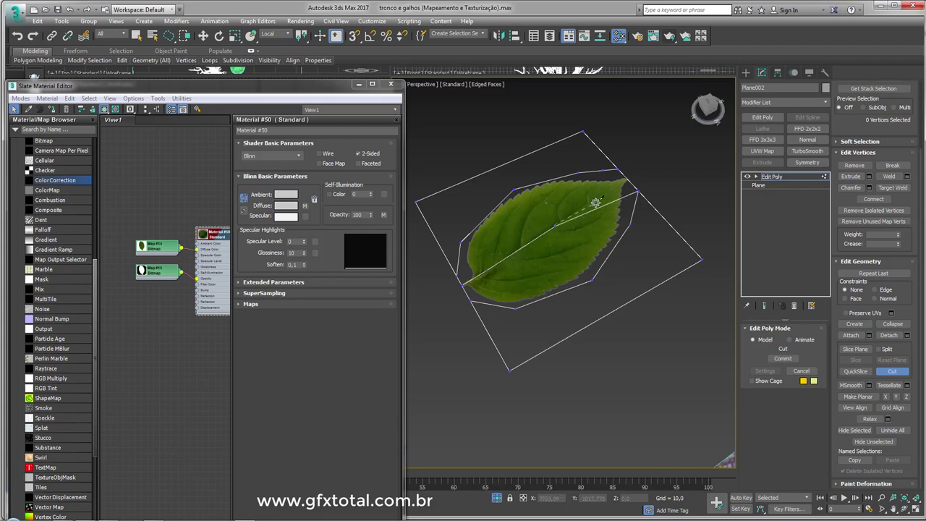
left_click(626, 178)
right_click(638, 176)
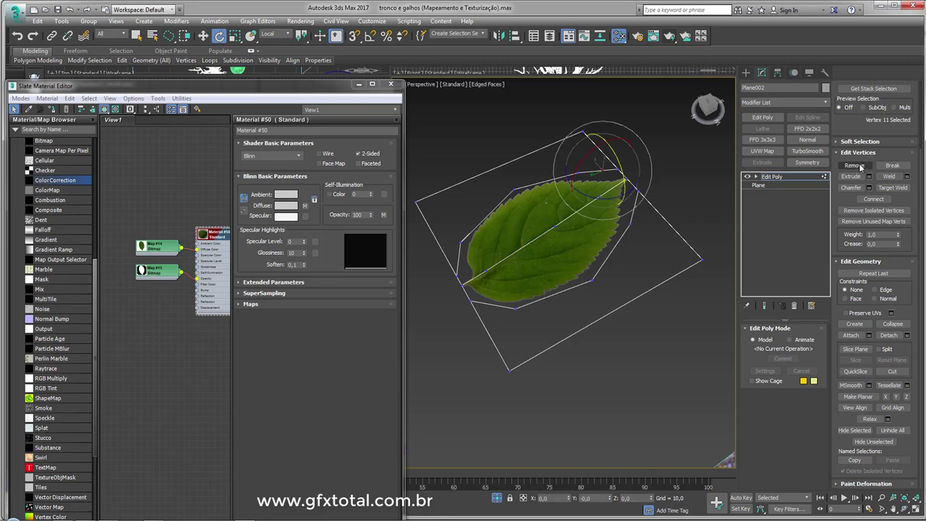
Connect vertex pairs at the stem end and the leaf's middle with new edges
middle_click_drag(658, 172, 641, 175, "alt")
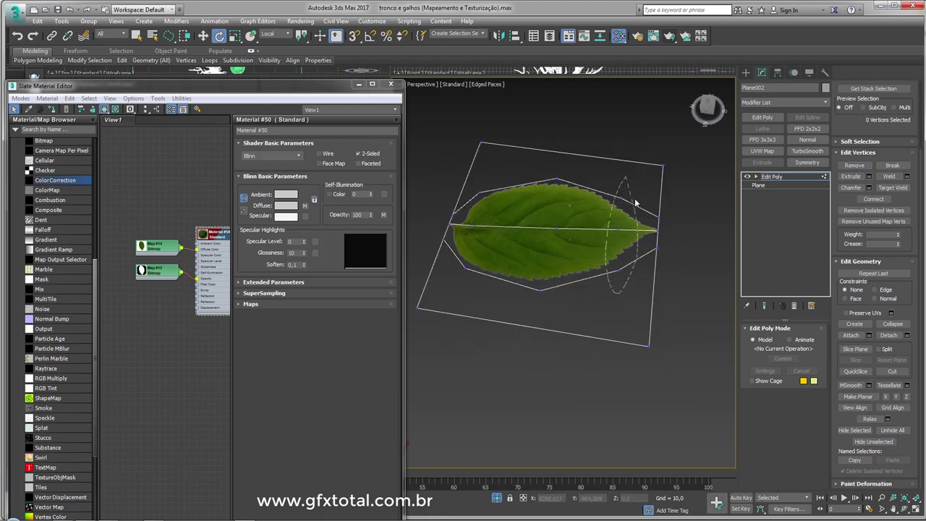
left_click_drag(665, 290, 615, 194)
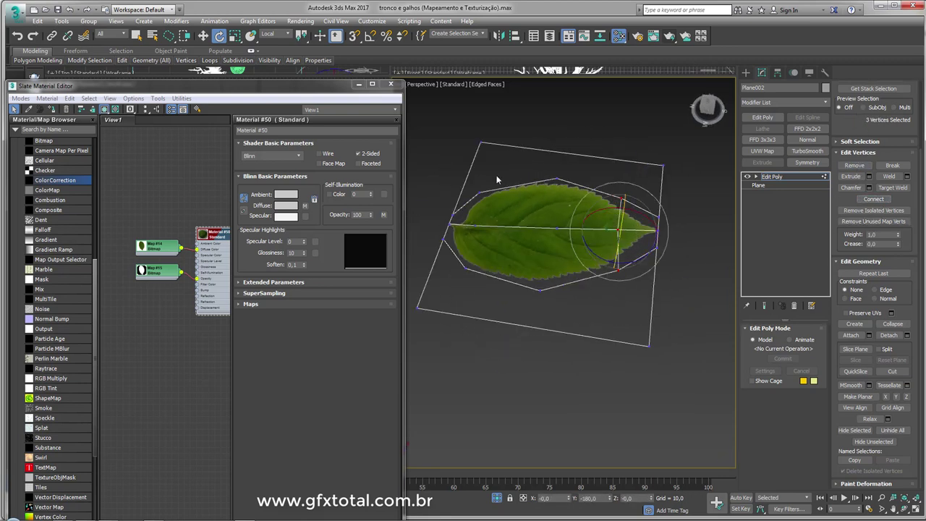
left_click_drag(443, 187, 479, 286)
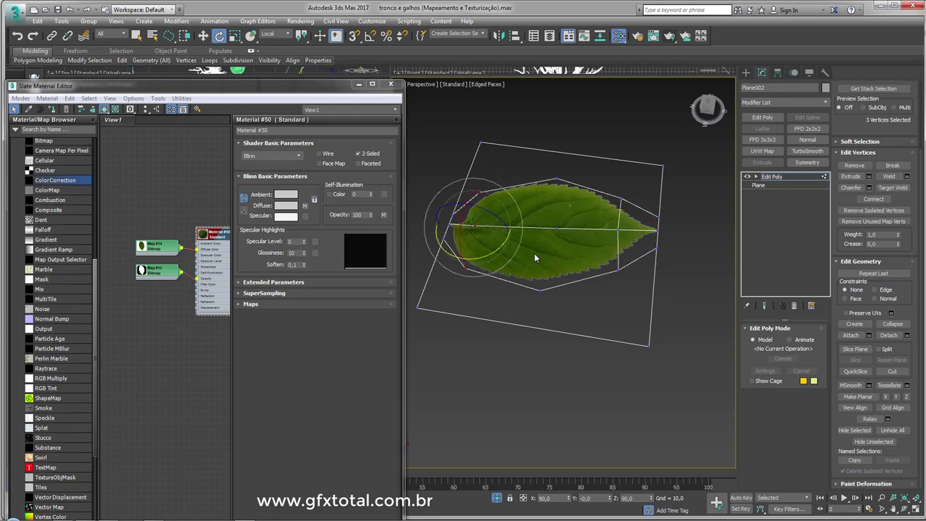
left_click(877, 198)
left_click_drag(578, 256, 539, 168)
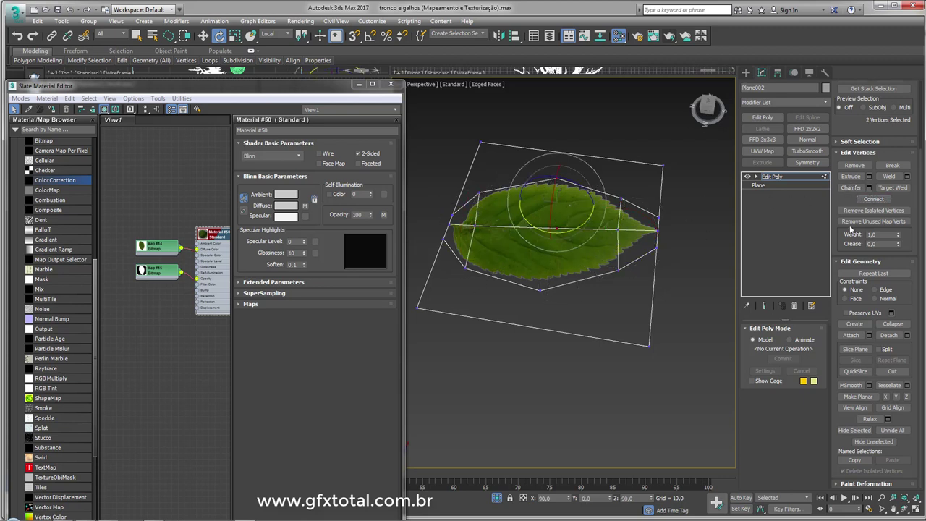
left_click(540, 289, "ctrl")
left_click(873, 199)
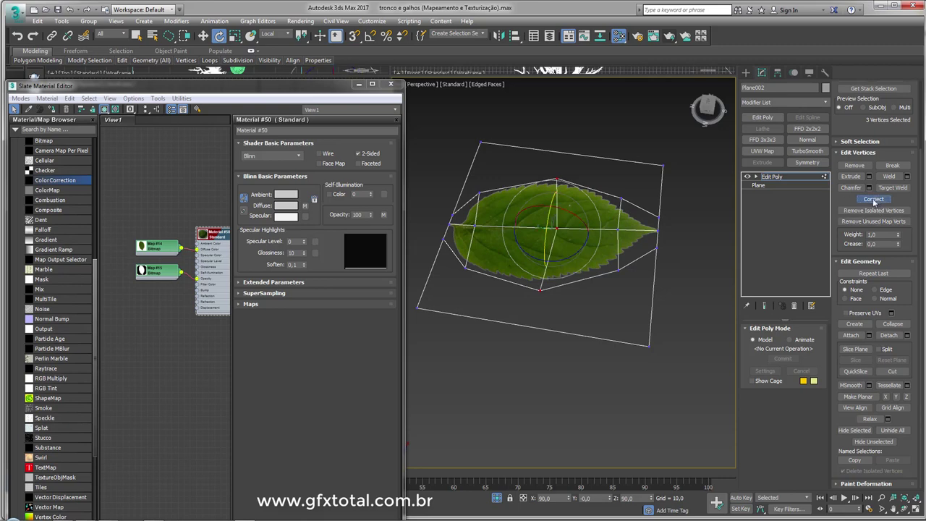
In Polygon mode, select the outer polygons around the leaf outline
middle_click_drag(453, 307, 748, 203, "alt")
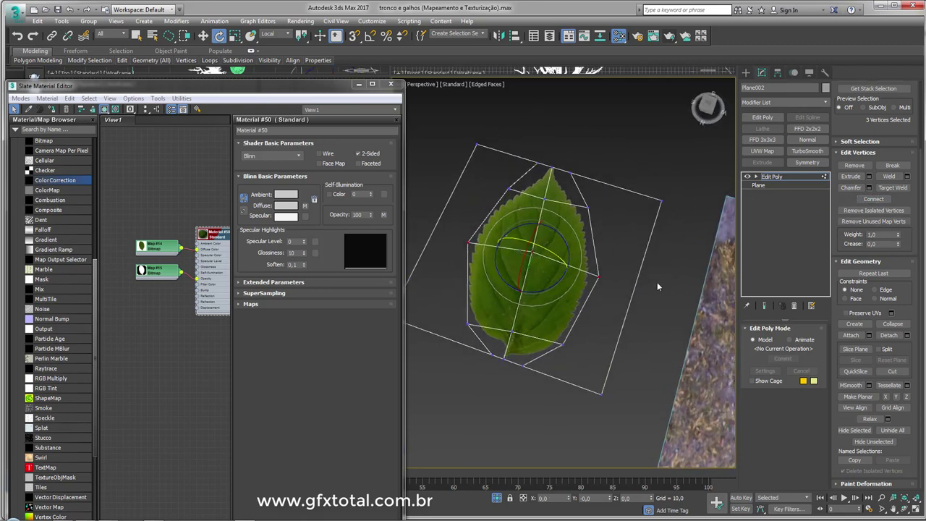
key("4")
left_click(629, 238)
key("Delete")
Delete the outer polygons so only the leaf-shaped mesh remains
left_click(485, 164)
key("Delete")
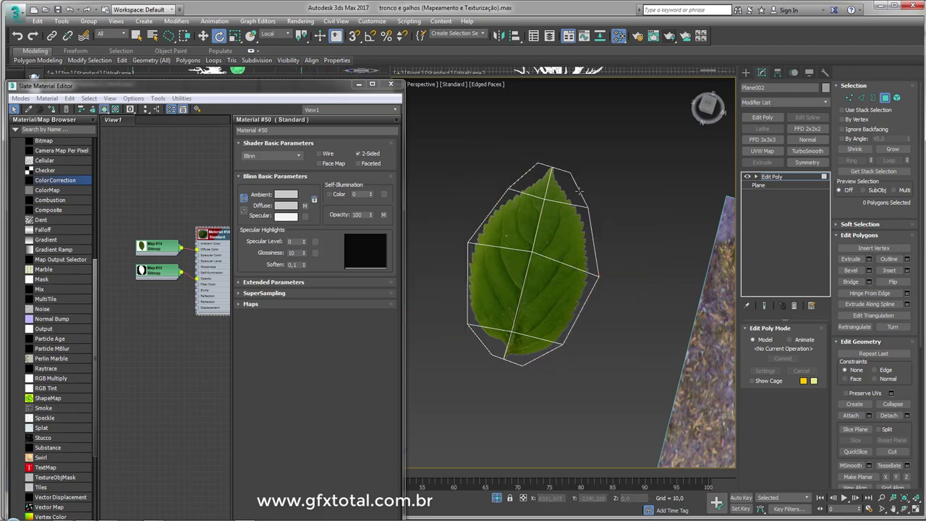
left_click(768, 177)
mouse_move(579, 261)
middle_mouse_down("alt")
mouse_move(660, 221)
mouse_move(637, 268)
middle_mouse_up("alt")
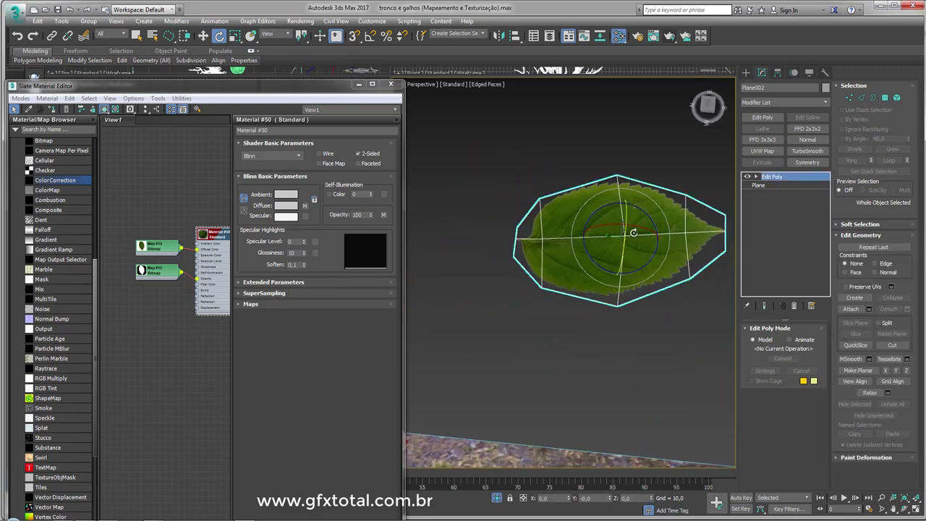
scroll(540, 233, "up", 2)
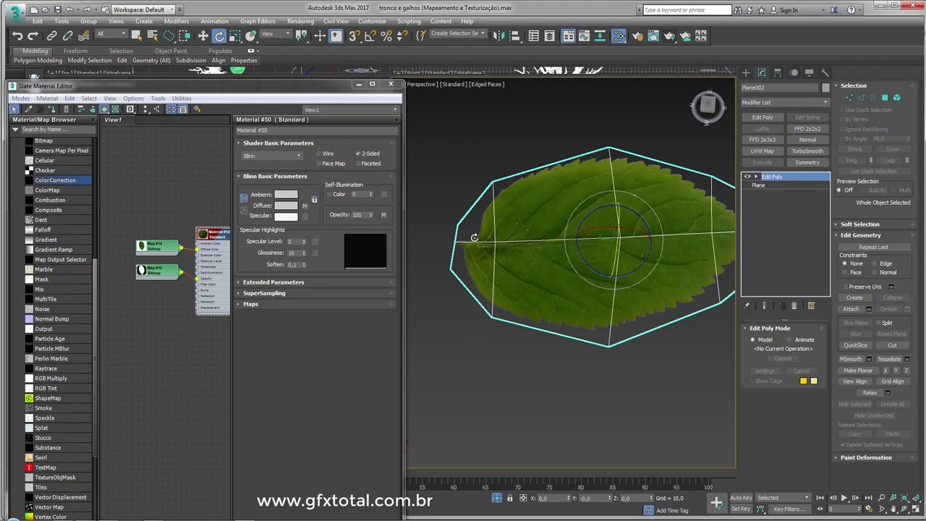
Move the leaf's pivot to its stem end using Affect Pivot Only
left_click(780, 74)
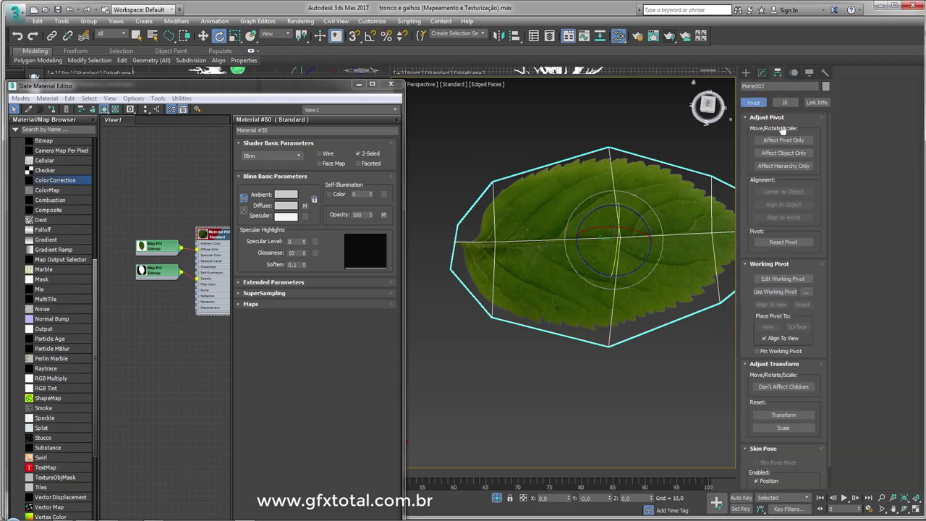
left_click(784, 140)
key("w")
left_click_drag(631, 241, 444, 226)
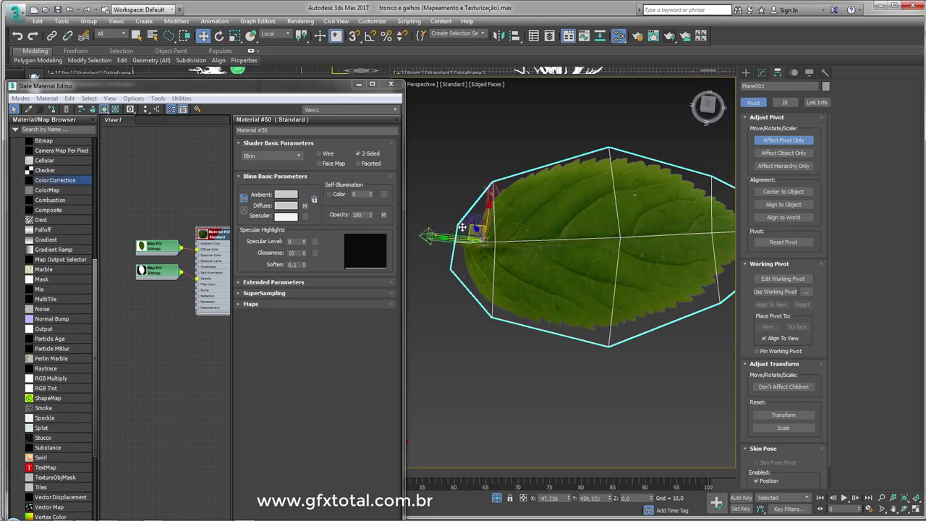
mouse_move(444, 226)
middle_mouse_down("alt")
mouse_move(490, 252)
mouse_move(486, 207)
mouse_move(497, 221)
mouse_move(718, 181)
middle_mouse_up("alt")
left_click(778, 154)
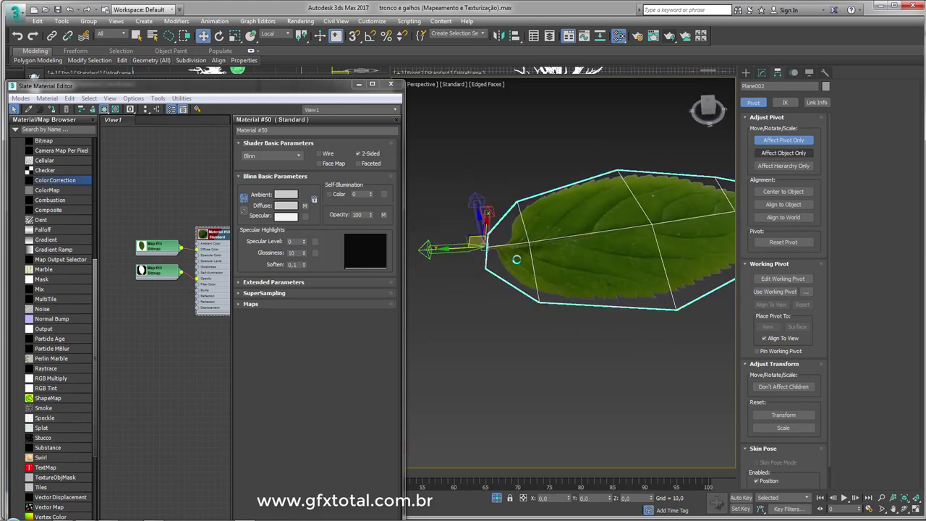
Test rotating the leaf around its new pivot, then undo back to pointing right
key("e")
middle_click_drag(517, 260, 533, 287, "alt")
left_click_drag(541, 331, 539, 322)
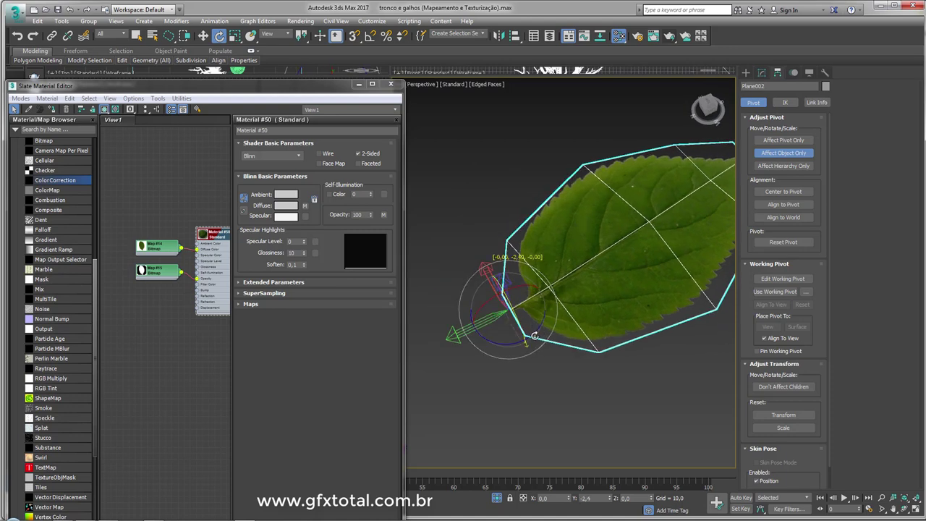
right_click(539, 323)
left_click_drag(534, 326, 593, 361)
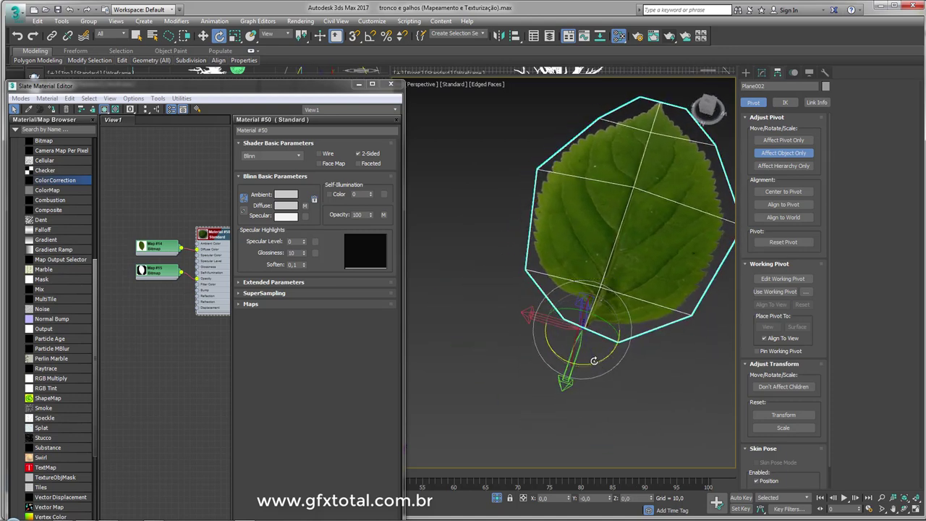
key("ctrl+z")
middle_click_drag(572, 335, 616, 360)
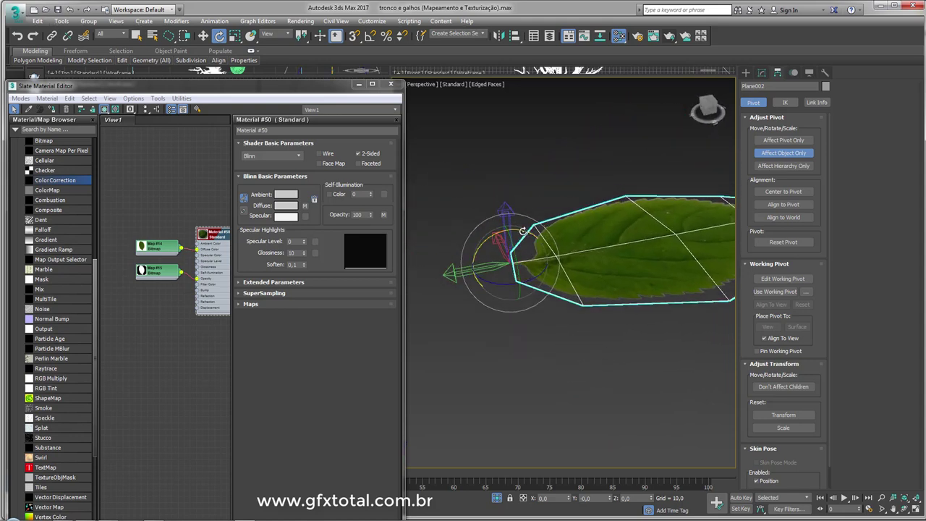
mouse_move(523, 231)
left_mouse_down()
mouse_move(498, 233)
mouse_move(496, 243)
left_mouse_up()
left_click(784, 152)
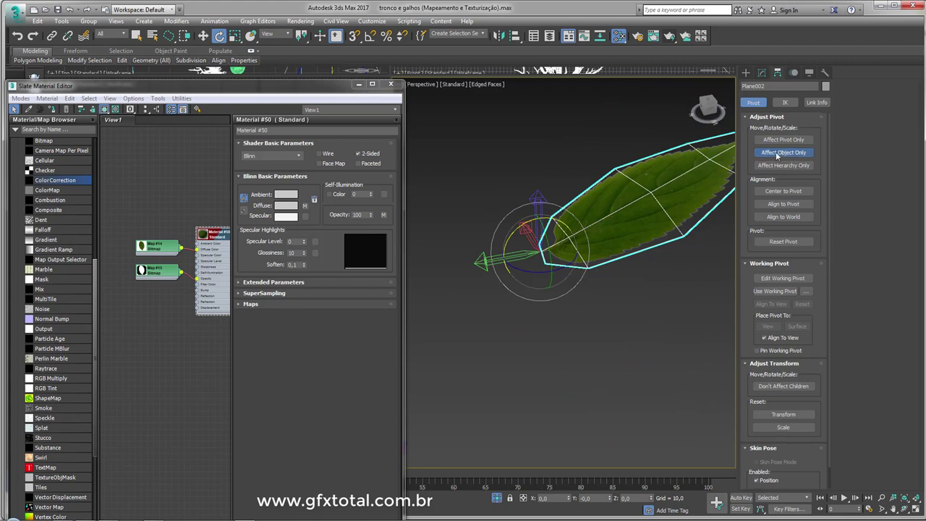
key("ctrl+z")
middle_click_drag(545, 211, 670, 148, "alt")
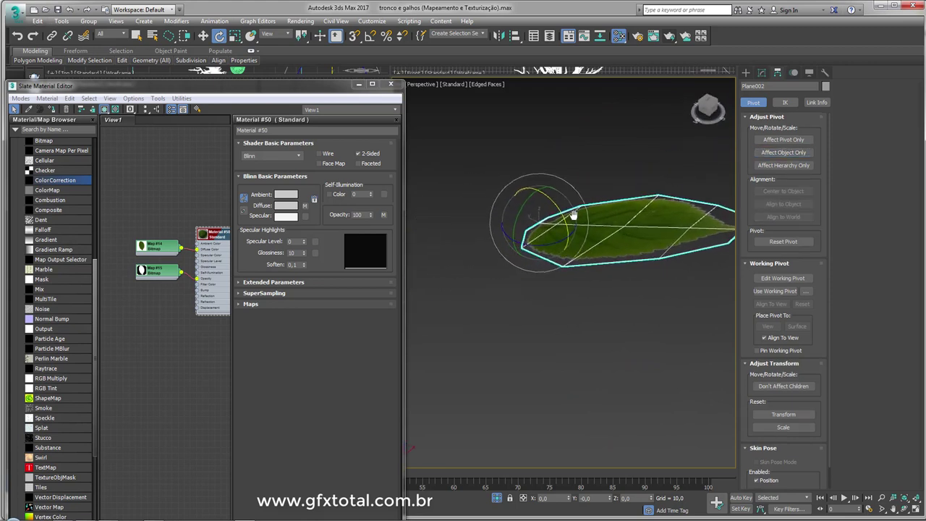
In Edit Poly Vertex mode, select vertices along the leaf's sides and corner
left_click(763, 74)
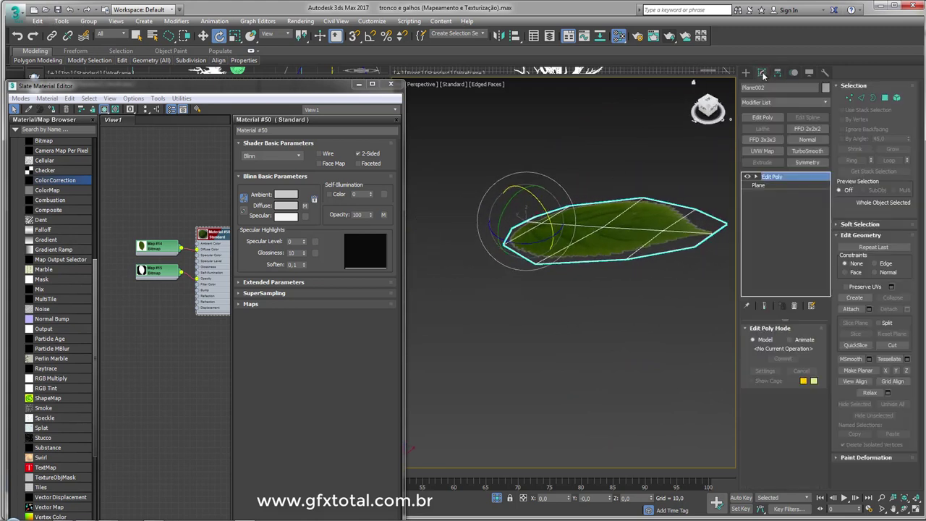
left_click(850, 98)
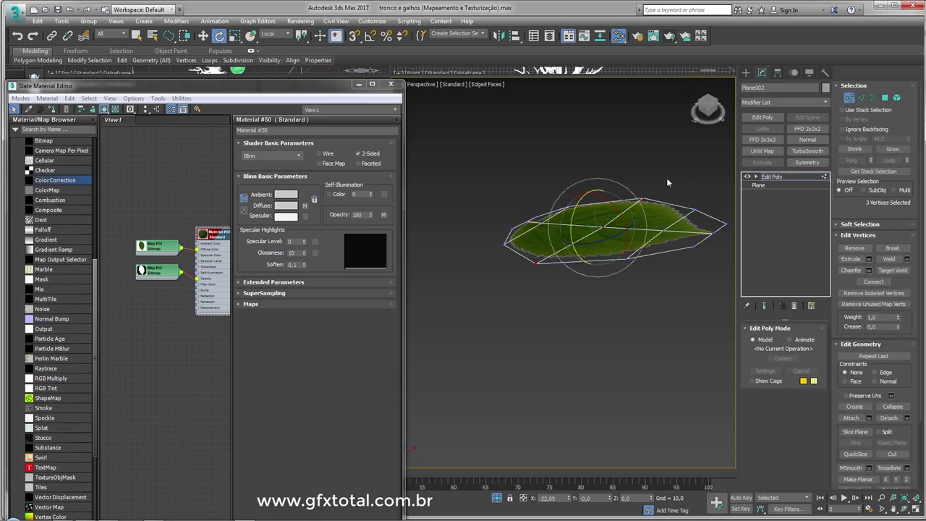
mouse_move(666, 177)
middle_mouse_down("alt")
mouse_move(606, 184)
mouse_move(662, 236)
middle_mouse_up("alt")
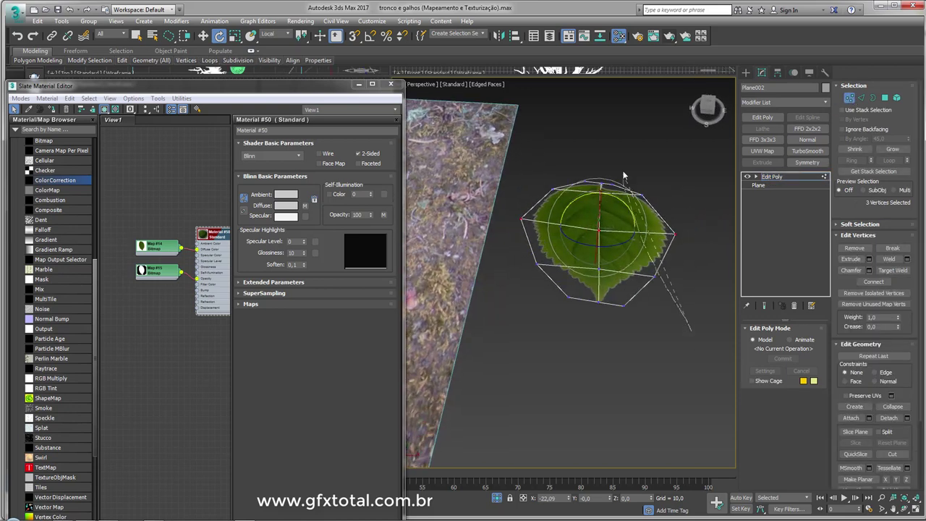
left_click(642, 192)
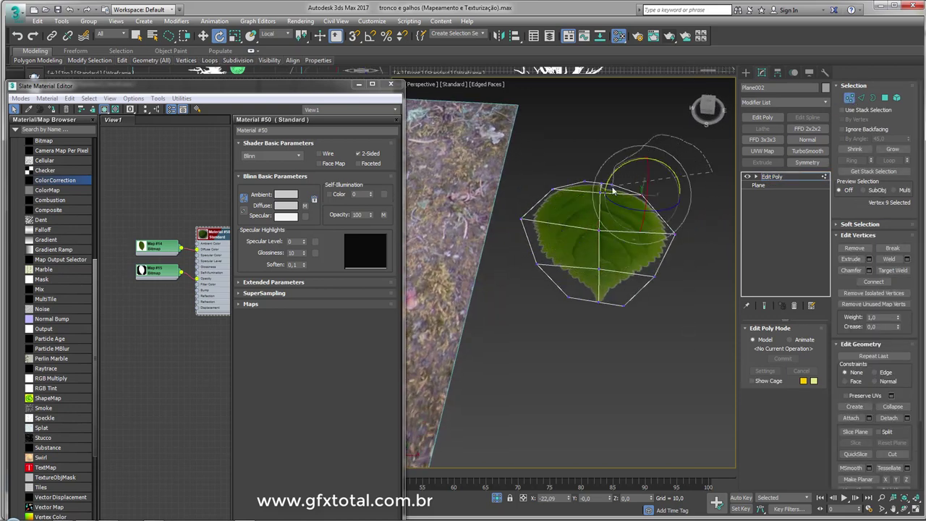
left_click_drag(622, 328, 563, 335)
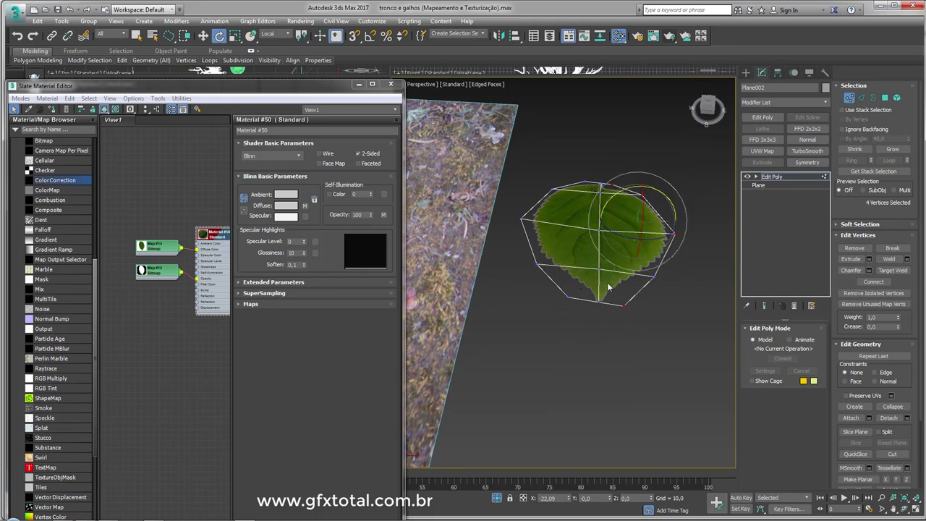
left_click_drag(518, 197, 520, 190)
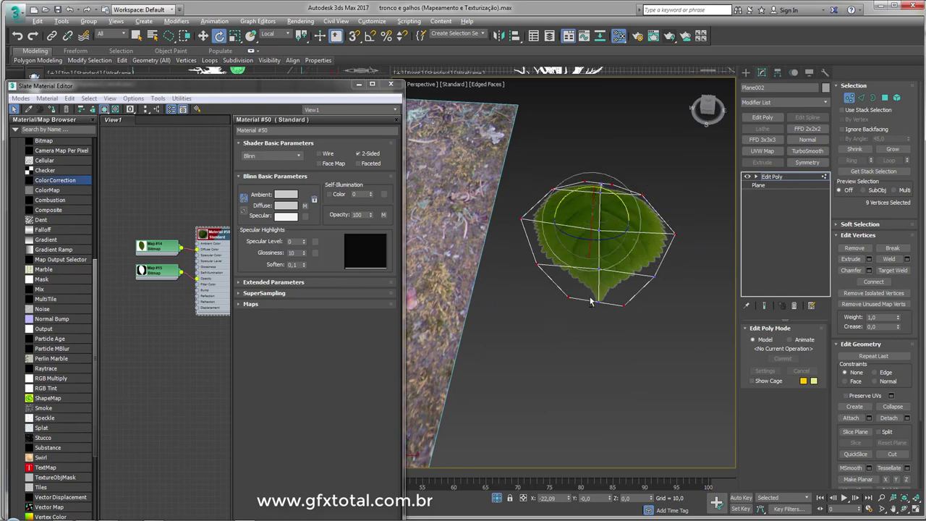
Move the selected tip vertices upward so the leaf folds and lifts
key("w")
mouse_move(520, 189)
middle_mouse_down("alt")
mouse_move(598, 202)
mouse_move(622, 258)
mouse_move(655, 286)
mouse_move(668, 232)
mouse_move(621, 213)
mouse_move(621, 238)
mouse_move(670, 296)
mouse_move(657, 246)
mouse_move(667, 232)
mouse_move(677, 240)
middle_mouse_up("alt")
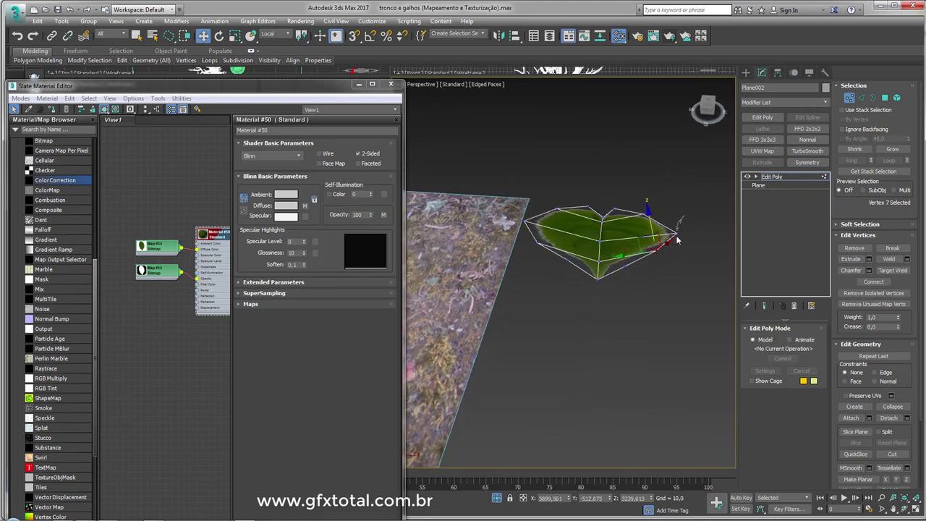
left_click(526, 218, "ctrl")
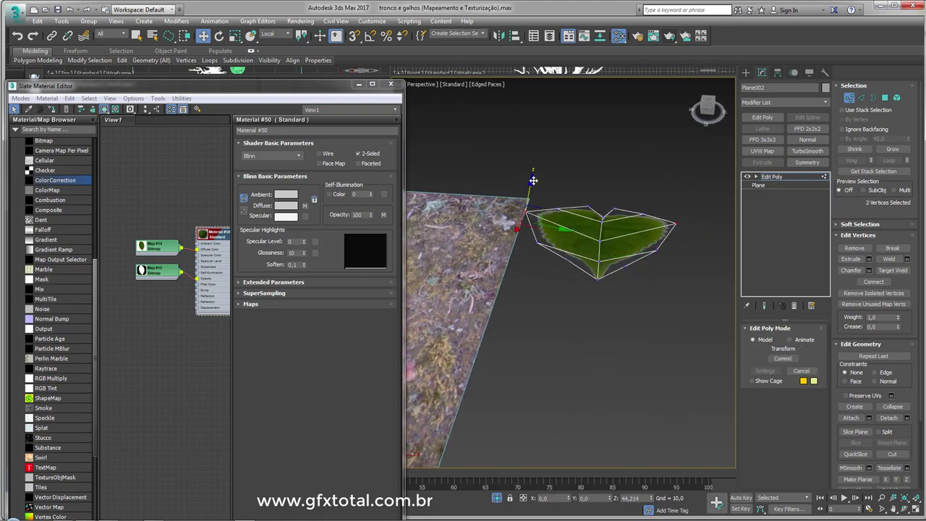
mouse_move(533, 217)
middle_mouse_down("alt")
mouse_move(611, 246)
mouse_move(772, 194)
middle_mouse_up("alt")
Add a Bend modifier to the leaf and try a bend angle of 65.5
left_click(787, 179)
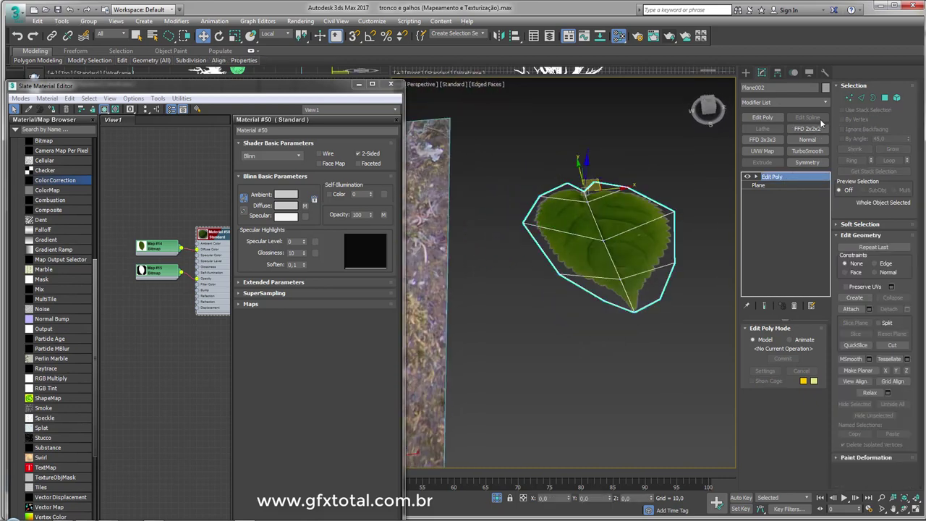
left_click(825, 102)
scroll(787, 189, "down", 2)
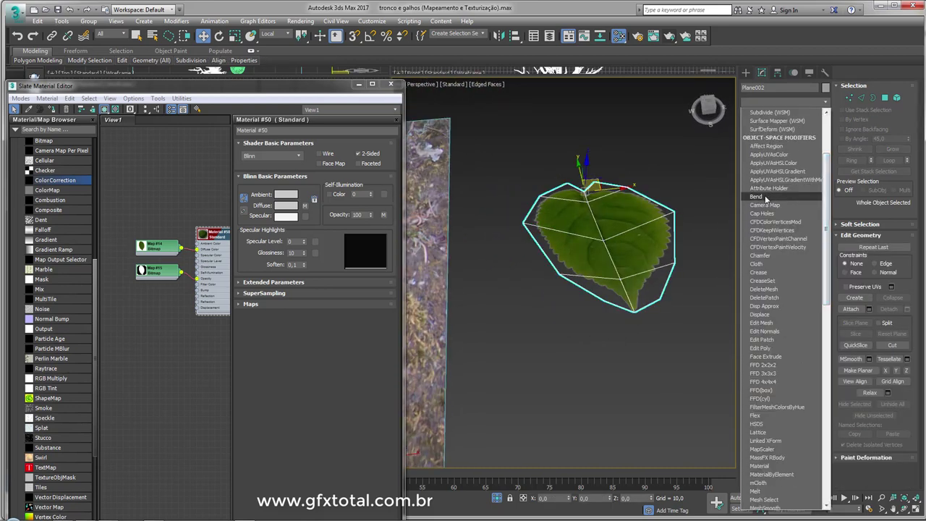
left_click(757, 197)
middle_click_drag(585, 256, 765, 323, "alt")
left_click_drag(810, 348, 765, 183)
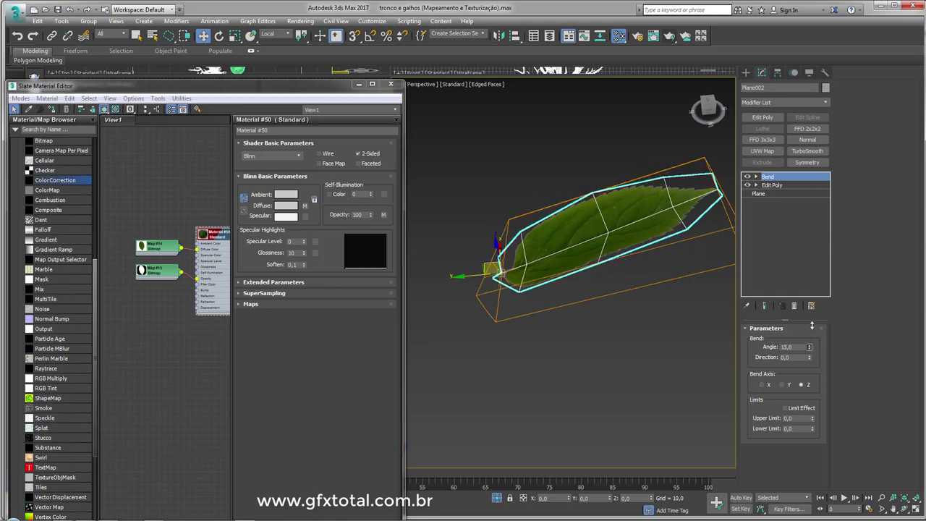
Set the bend axis to X, lower the angle, and rotate the Bend gizmo with angle snap on
left_click(773, 186)
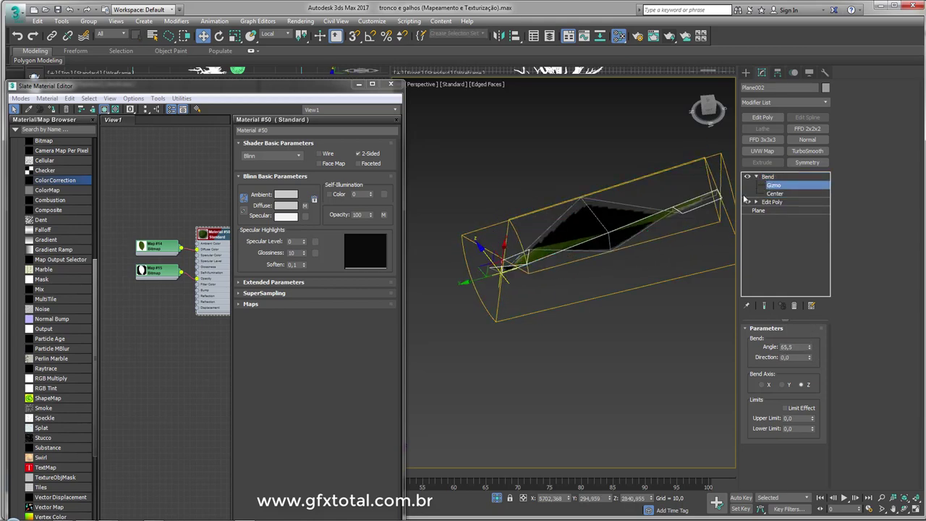
key("e")
left_click_drag(524, 283, 714, 223)
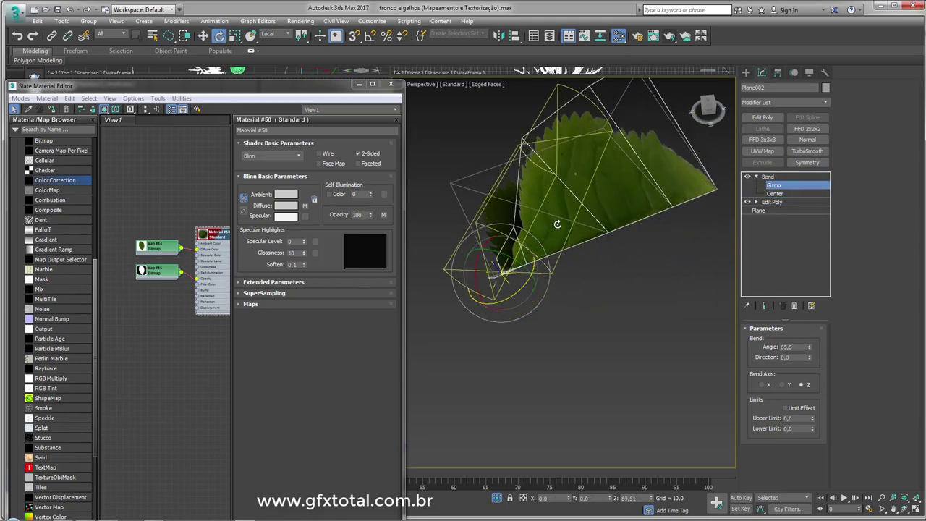
left_click(761, 384)
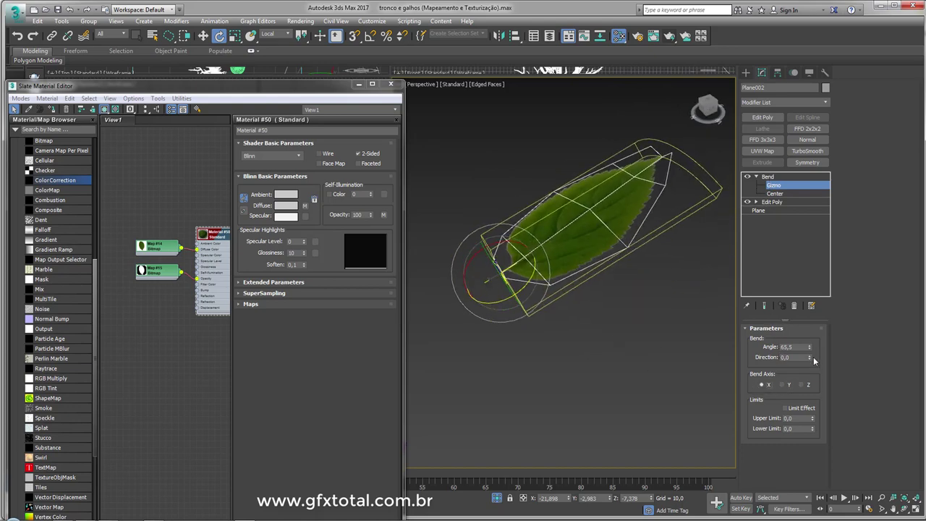
mouse_move(810, 347)
left_mouse_down()
mouse_move(833, 434)
mouse_move(762, 189)
left_mouse_up()
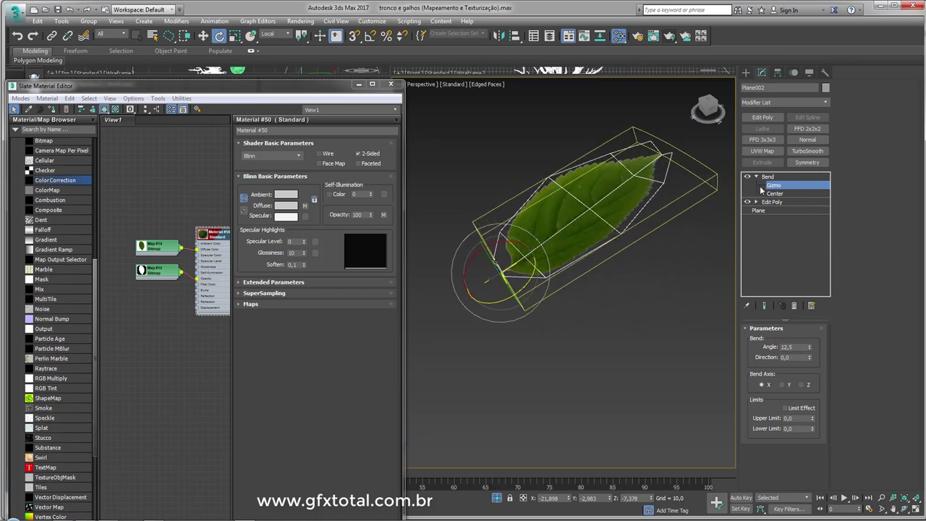
key("a")
mouse_move(518, 284)
left_mouse_down()
mouse_move(559, 217)
mouse_move(548, 249)
left_mouse_up()
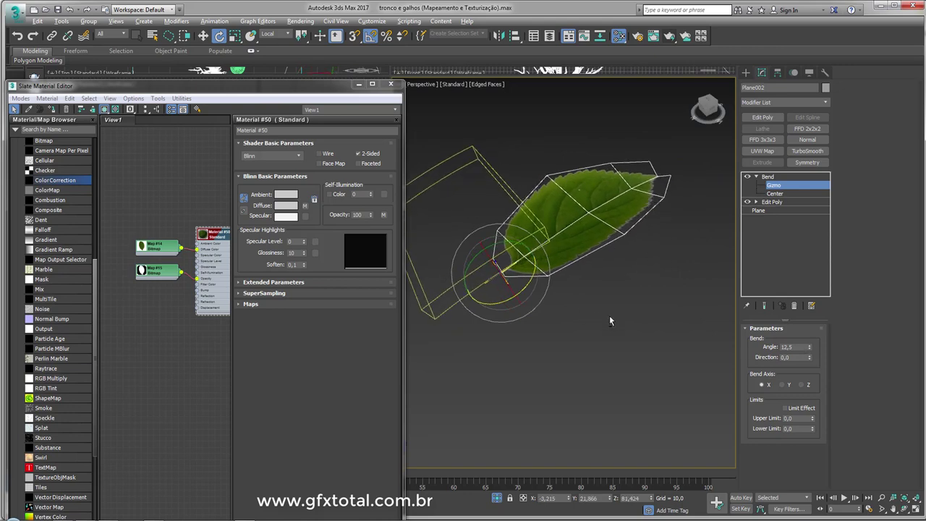
Slide the Bend gizmo to the right and set the bend angle to 37
middle_click_drag(609, 315, 528, 281, "alt")
key("w")
left_click_drag(528, 281, 600, 296)
middle_click_drag(600, 297, 771, 333, "alt")
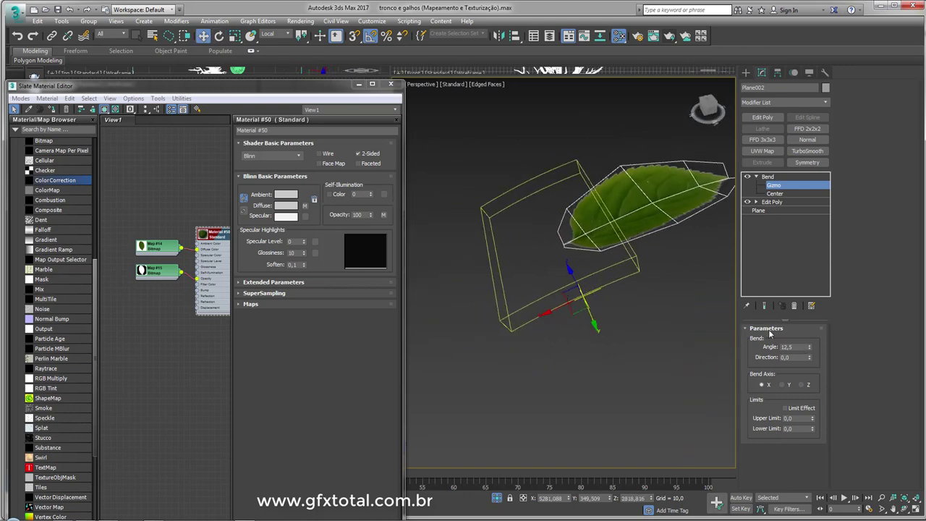
left_click_drag(809, 352, 816, 323)
mouse_move(623, 289)
middle_mouse_down("alt")
mouse_move(543, 284)
mouse_move(562, 246)
middle_mouse_up("alt")
Convert the bent leaf into an Editable Poly
right_click(557, 242)
left_click(655, 360)
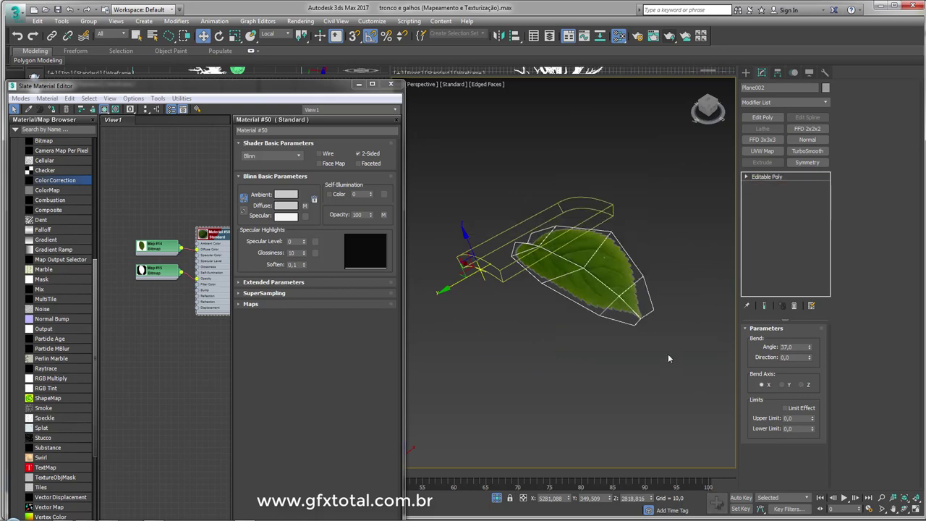
mouse_move(668, 362)
middle_mouse_down("alt")
mouse_move(635, 366)
mouse_move(573, 298)
mouse_move(583, 326)
mouse_move(579, 254)
mouse_move(528, 243)
mouse_move(530, 273)
mouse_move(531, 244)
mouse_move(535, 254)
middle_mouse_up("alt")
scroll(583, 327, "down", 5)
Select the four small branch objects beside the tree
left_click_drag(582, 284, 601, 275)
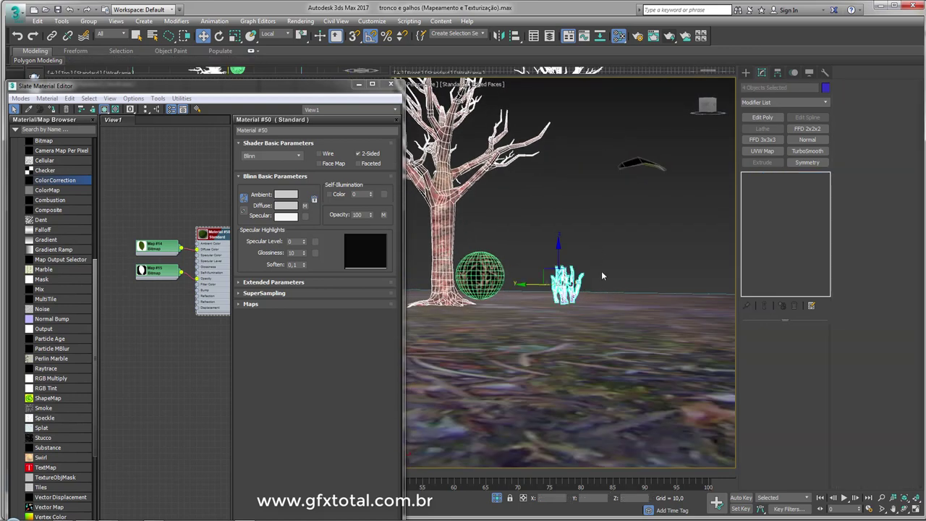
left_click(539, 304, "ctrl")
middle_click_drag(616, 294, 579, 288, "alt")
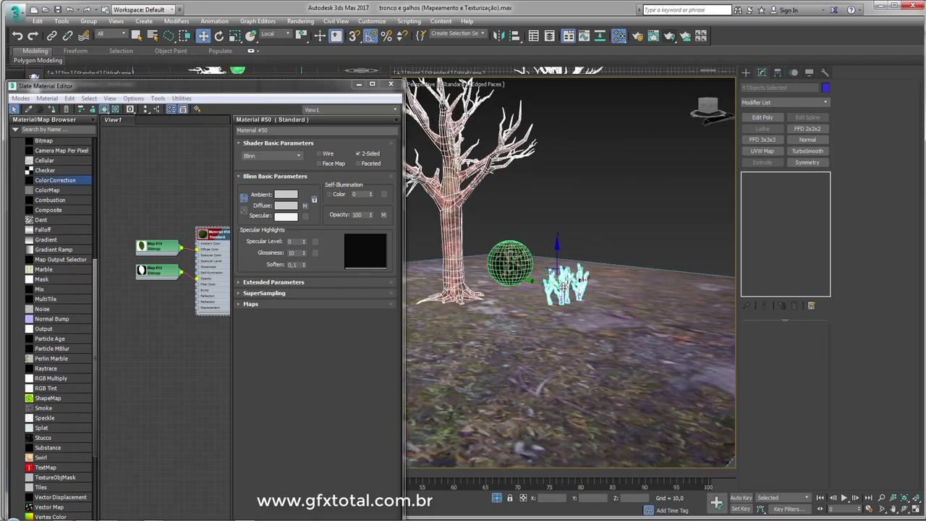
scroll(558, 285, "up", 4)
scroll(631, 96, "up", 4)
scroll(611, 133, "down", 2)
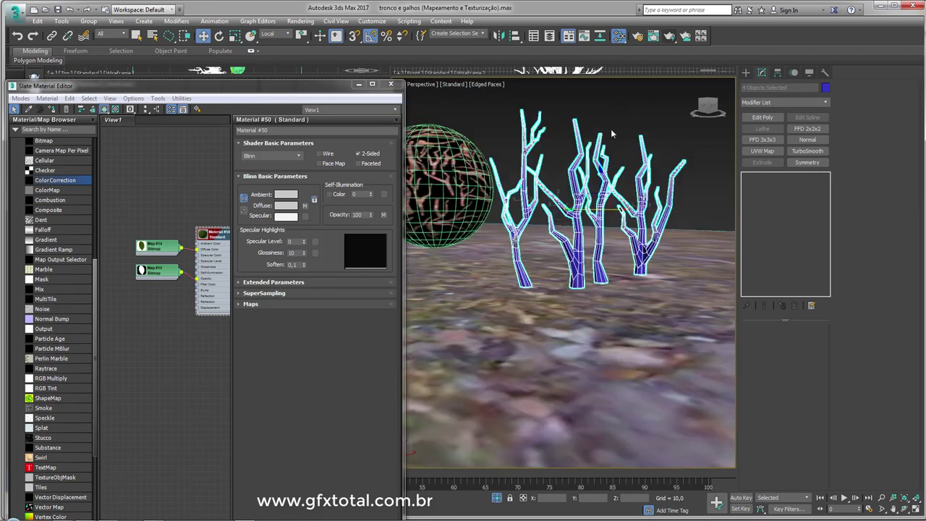
scroll(205, 290, "down", 2)
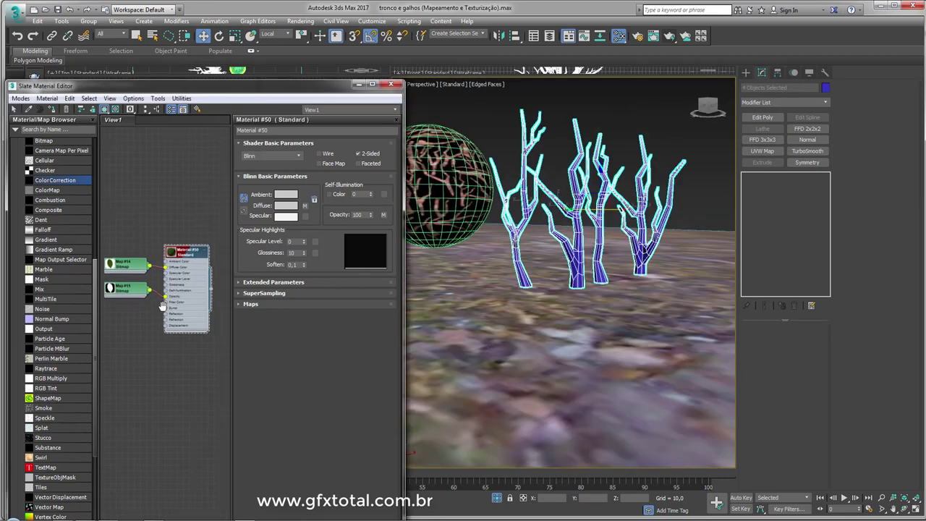
Load the bark013 bark texture into a new bitmap node in the Slate Material Editor
mouse_move(84, 514)
left_click(99, 514)
left_click(303, 148)
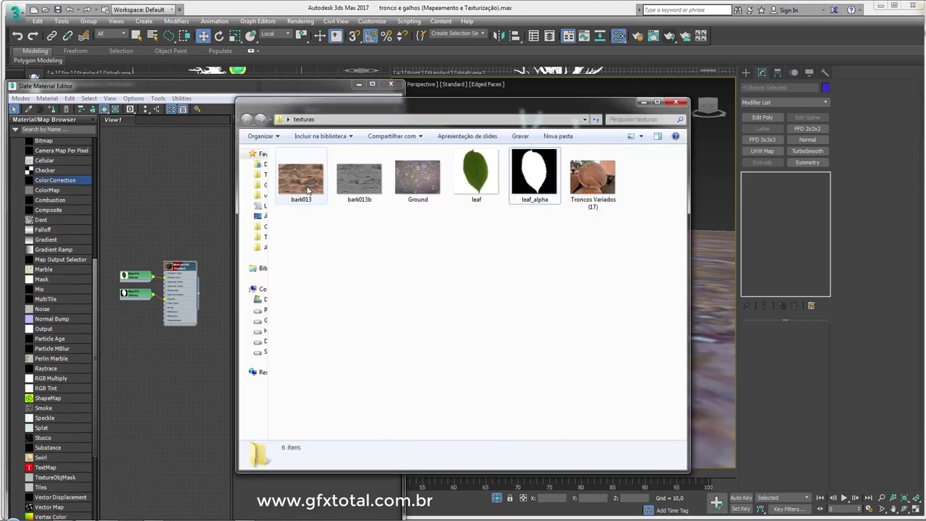
left_click(162, 172)
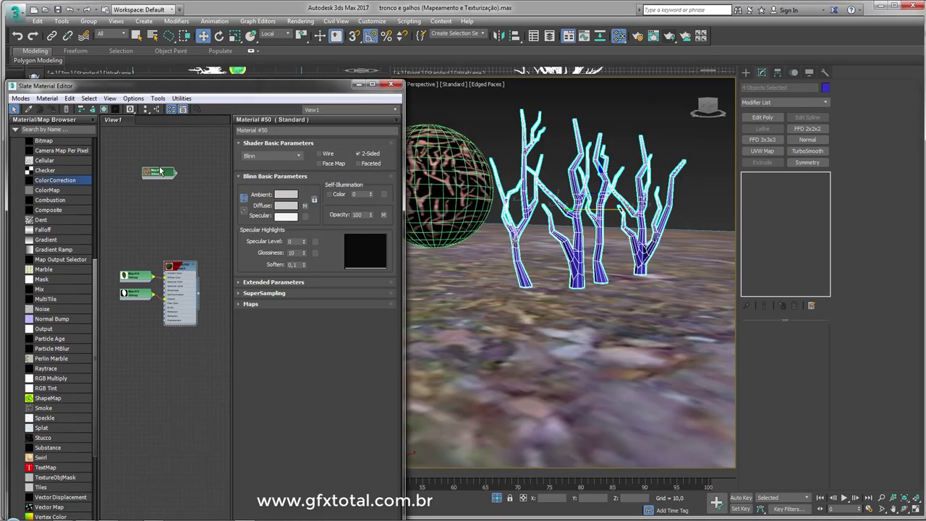
right_click(164, 176)
key("Escape")
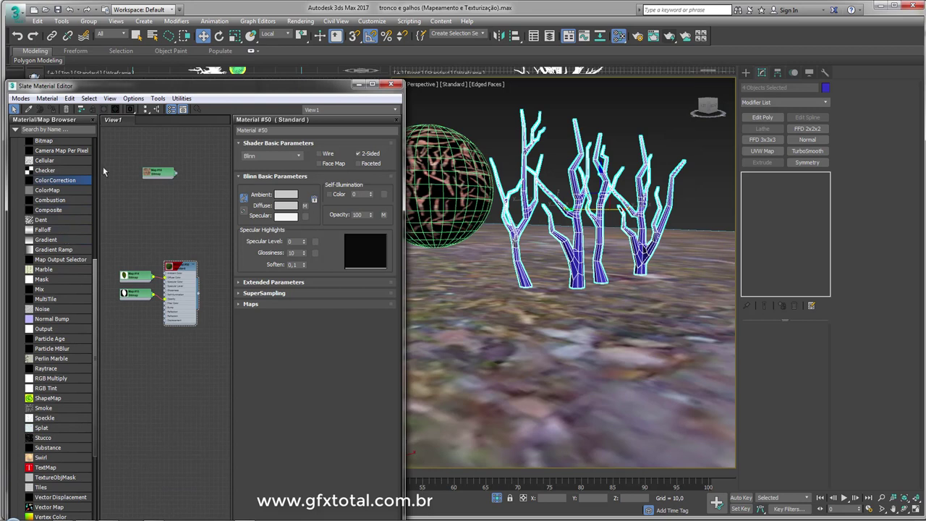
left_click_drag(94, 277, 82, 229)
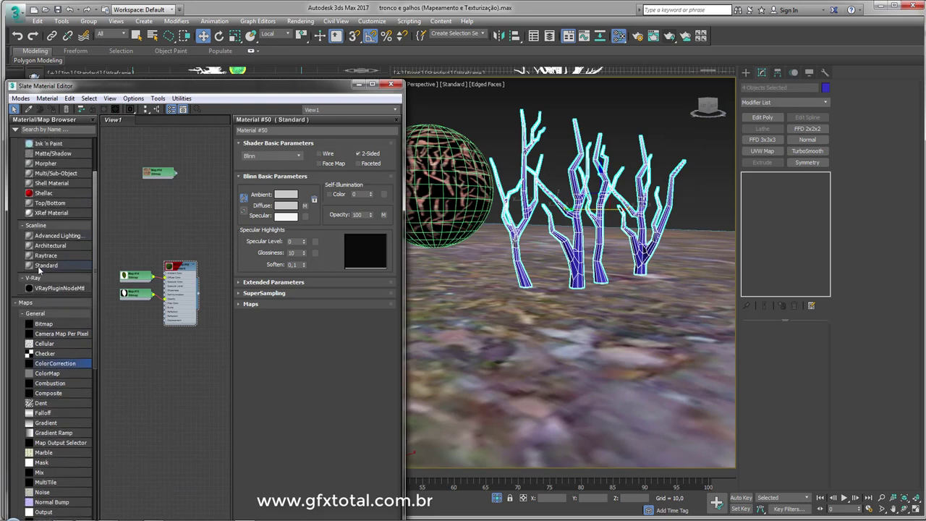
Create Material #51 with the Map #16 bitmap and assign it to the selected branches
left_click_drag(179, 215, 178, 174)
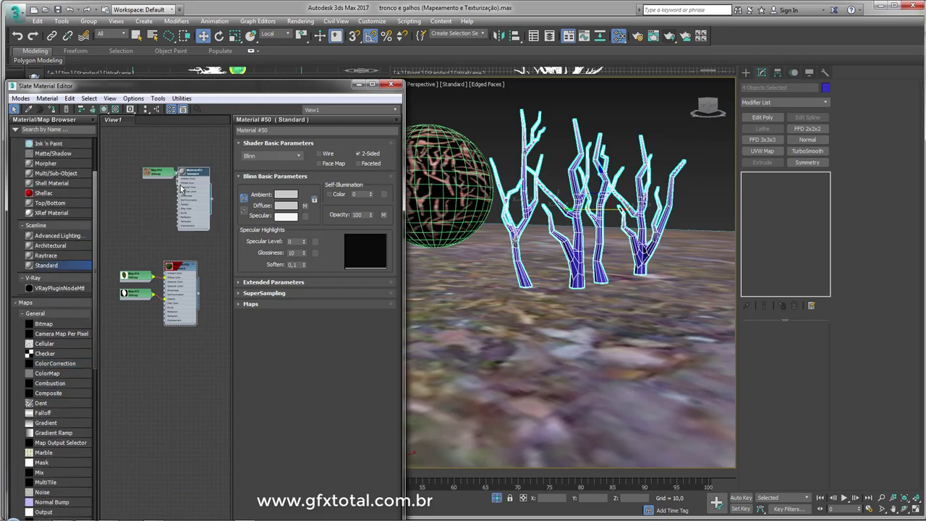
scroll(177, 185, "up", 2)
scroll(178, 173, "up", 2)
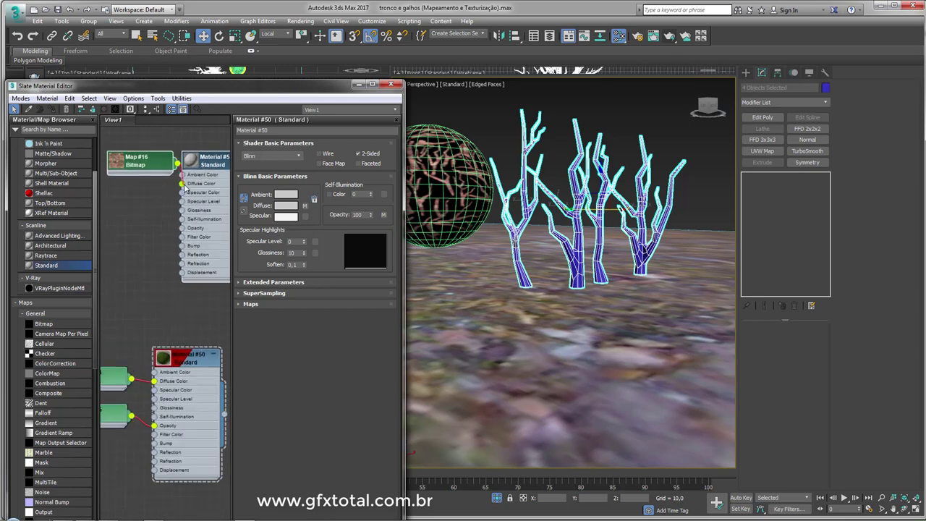
right_click(208, 168)
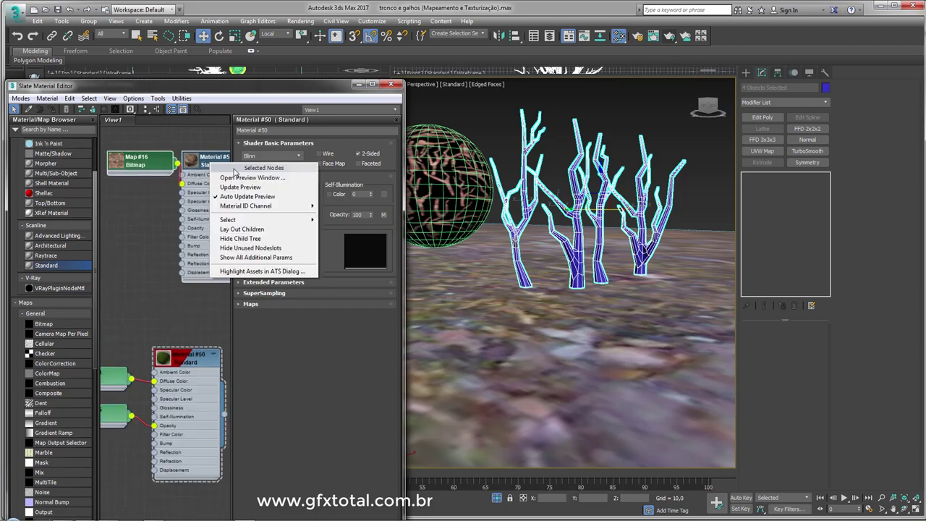
left_click(147, 194)
left_click_drag(137, 175, 120, 194)
right_click(210, 160)
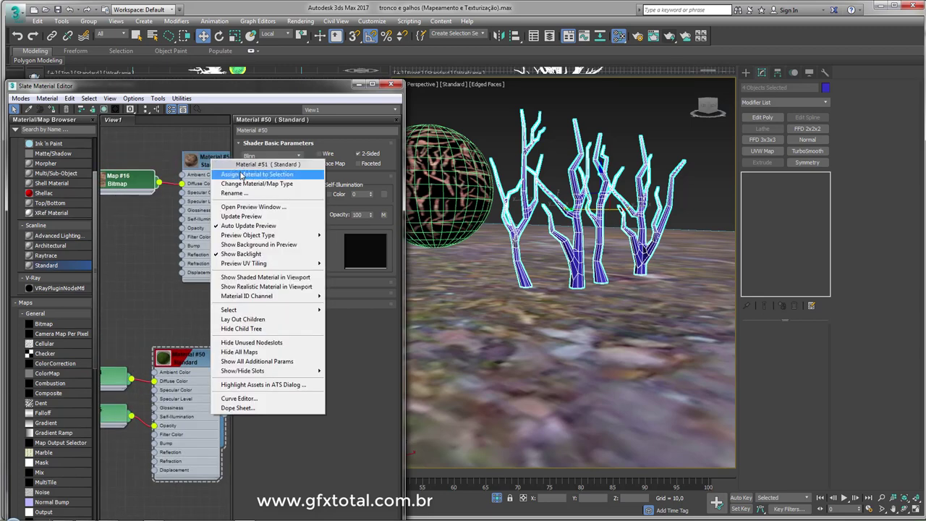
left_click(241, 175)
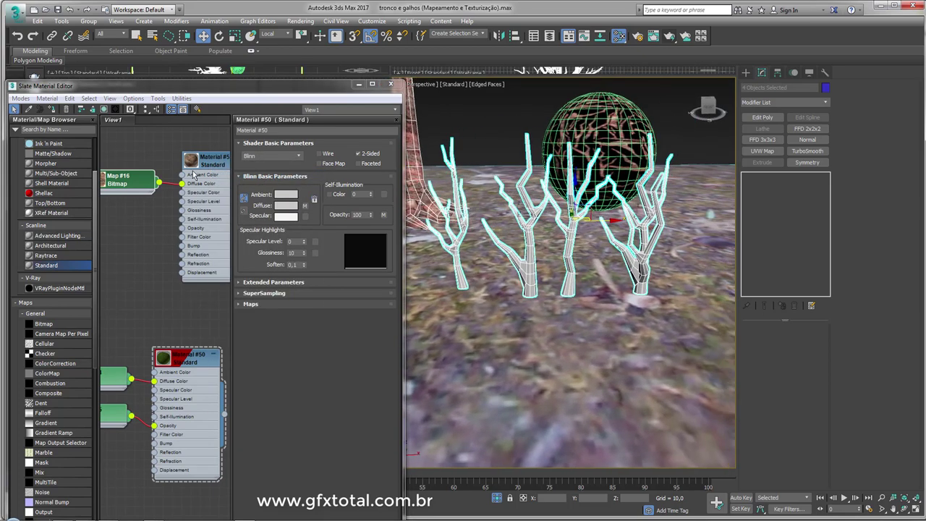
Add a Planar UVW Map modifier to the branches and rotate and scale its gizmo to fit
middle_click_drag(593, 217, 722, 212, "alt")
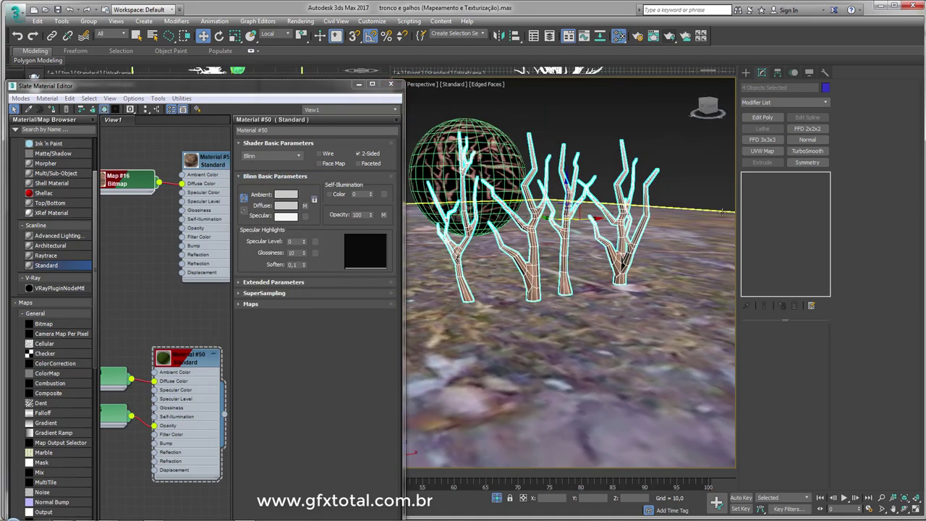
left_click(770, 152)
middle_click_drag(641, 229, 640, 275, "alt")
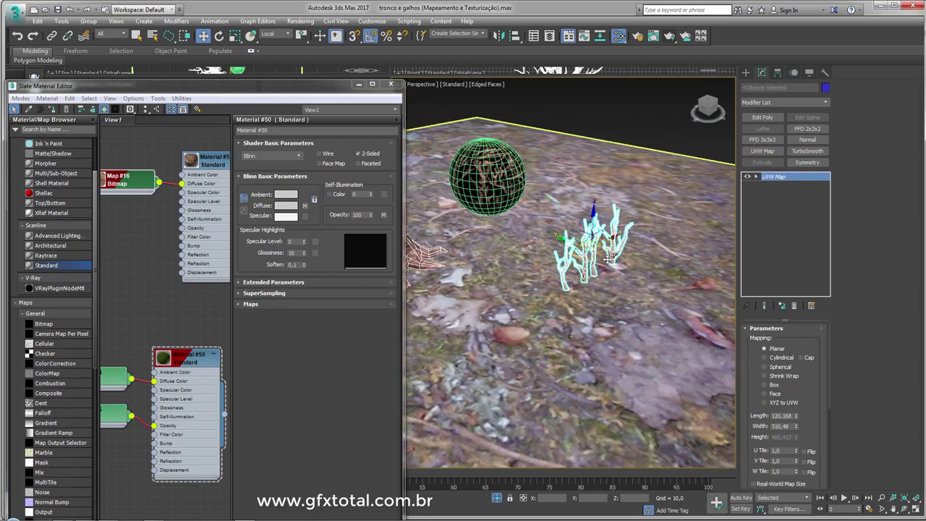
scroll(610, 257, "up", 5)
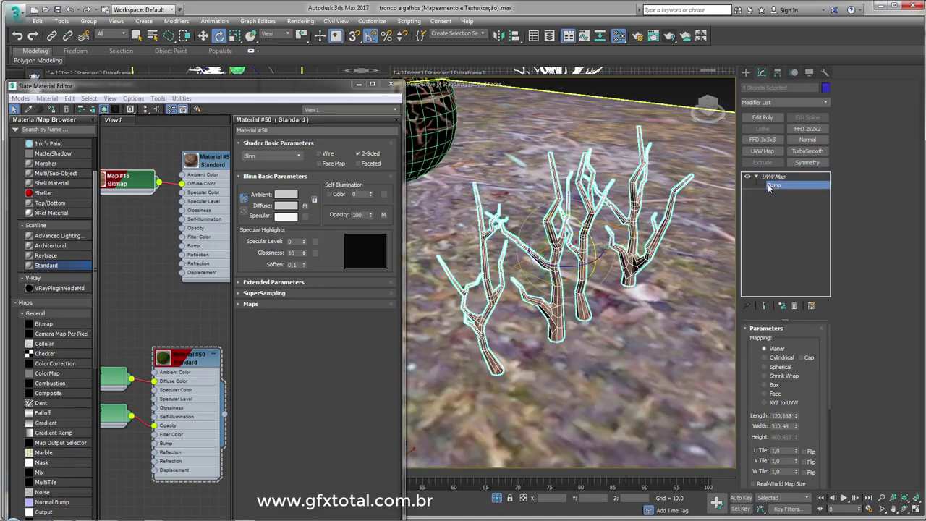
left_click_drag(600, 233, 616, 265)
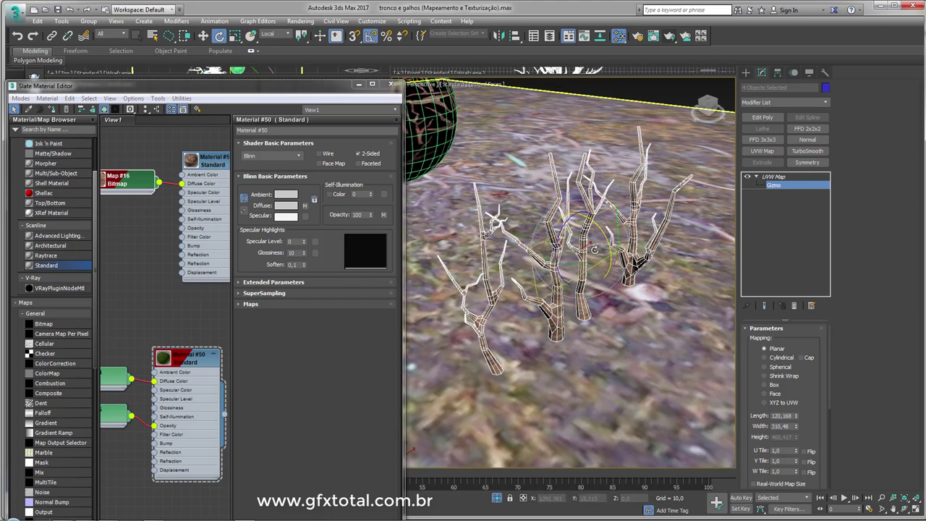
key("r")
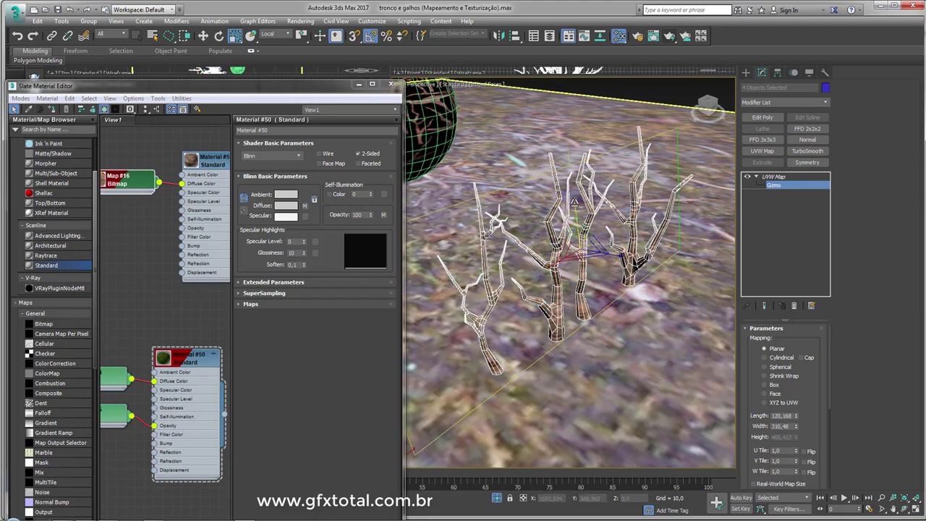
mouse_move(571, 225)
middle_mouse_down("alt")
mouse_move(580, 214)
mouse_move(545, 244)
mouse_move(571, 243)
middle_mouse_up("alt")
Convert the small branches to Editable Poly
right_click(572, 242)
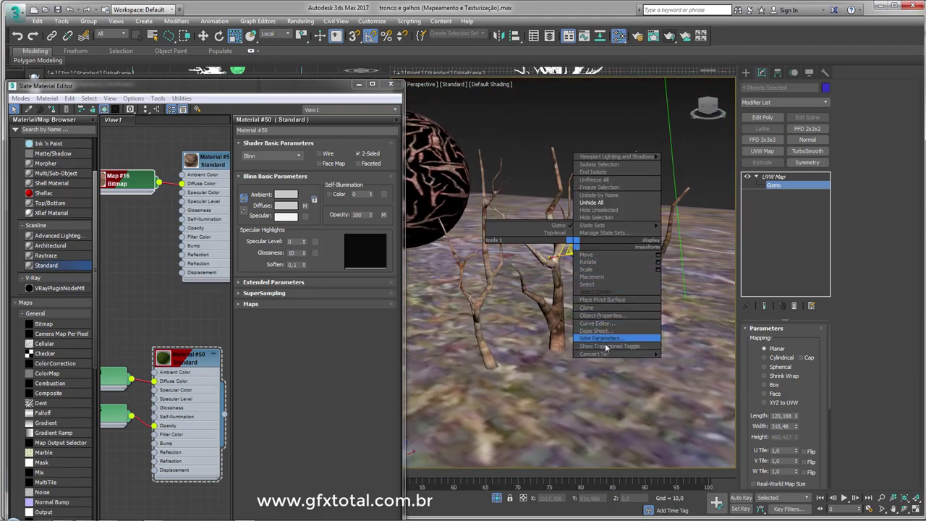
mouse_move(595, 354)
left_click(694, 365)
scroll(579, 289, "down", 5)
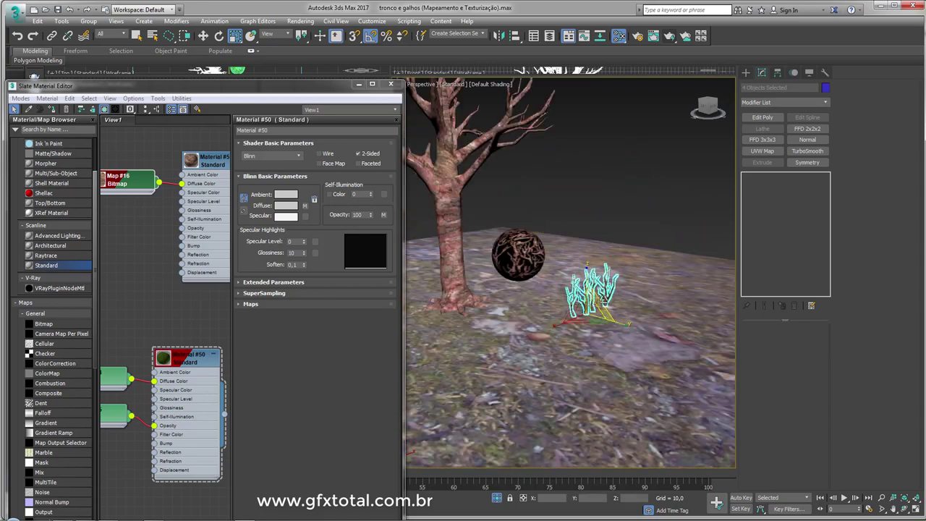
middle_click_drag(579, 290, 579, 340, "alt")
Shift the branch group to the right and hide the ground plane
key("w")
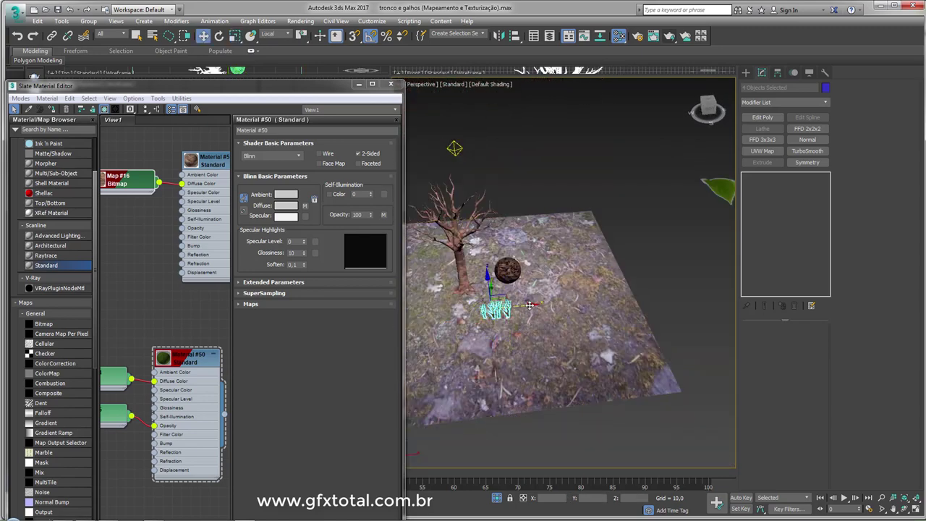
left_click_drag(518, 306, 586, 298)
left_click(524, 309)
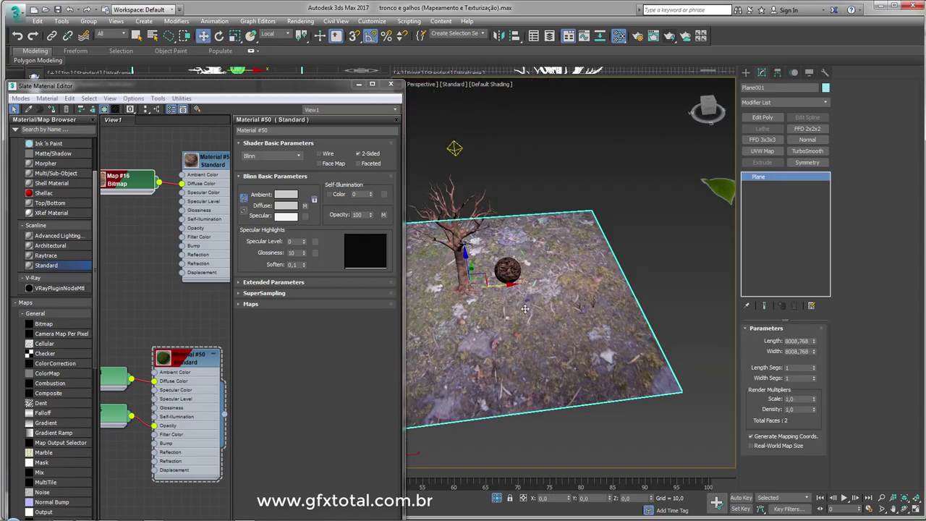
right_click(520, 313)
left_click(579, 281)
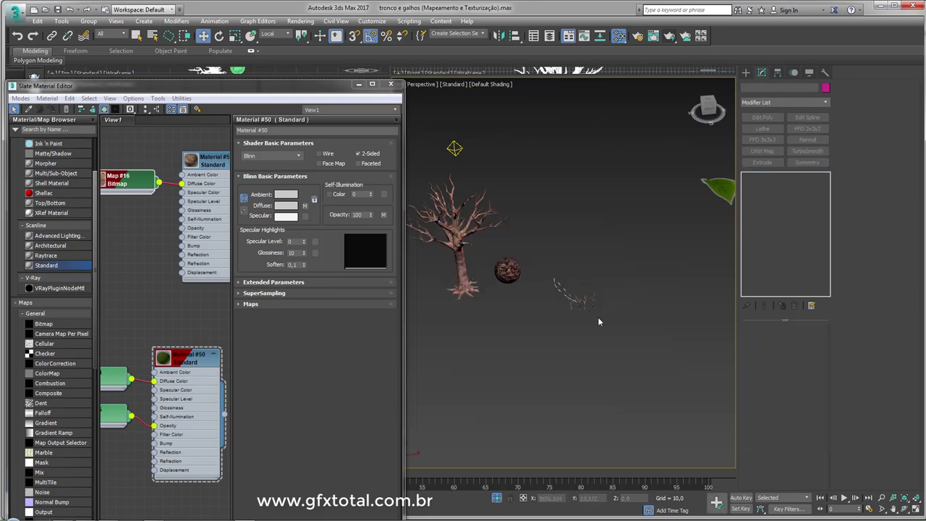
Move all the small branches beside the trunk and select the left one
left_click_drag(598, 321, 629, 263)
left_click_drag(599, 301, 500, 304)
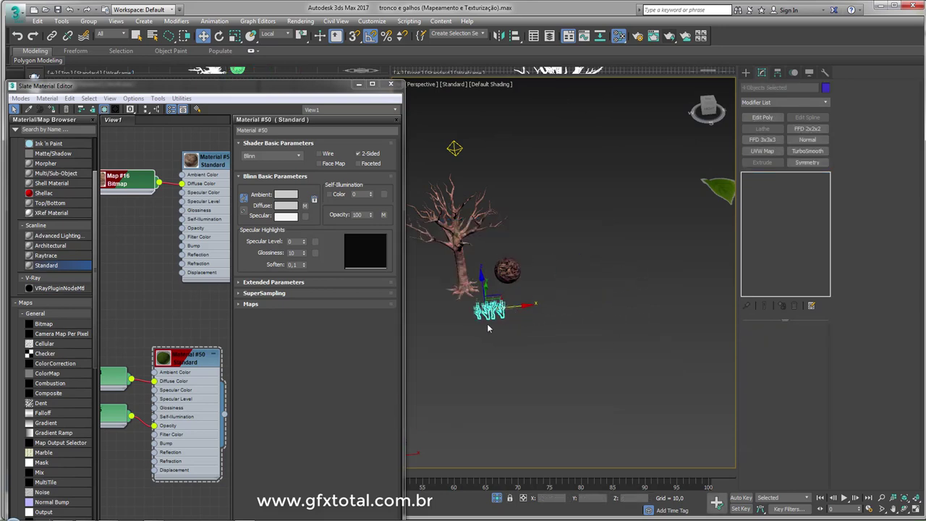
scroll(520, 305, "up", 2)
scroll(520, 305, "up", 2)
scroll(520, 305, "up", 5)
middle_click_drag(520, 305, 489, 343, "alt")
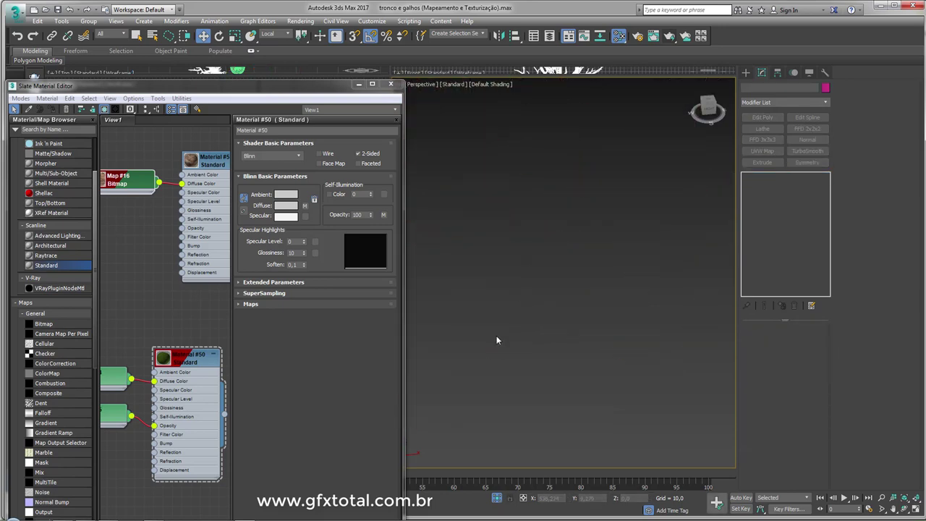
left_click(459, 386)
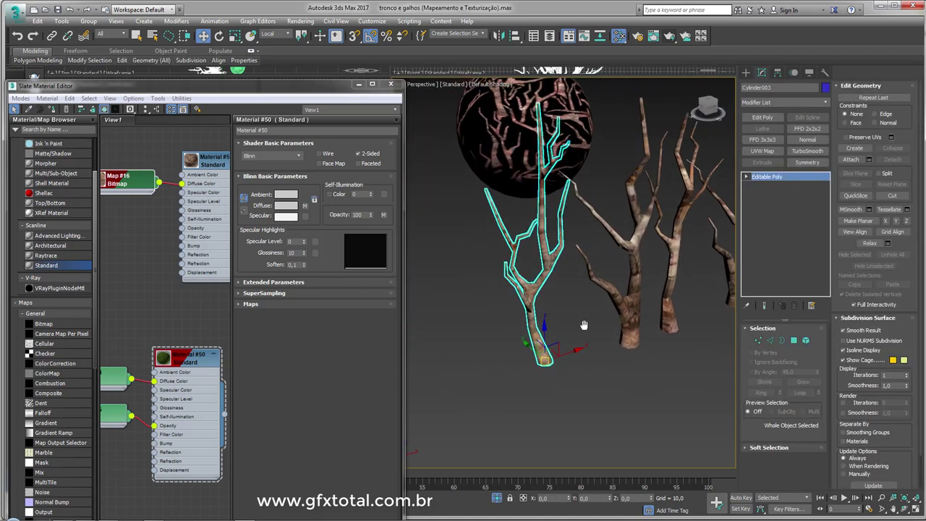
Set the small branch against the trunk base with Select and Place, then Shift-drag a copy to an upper limb
middle_click_drag(459, 385, 581, 380, "alt")
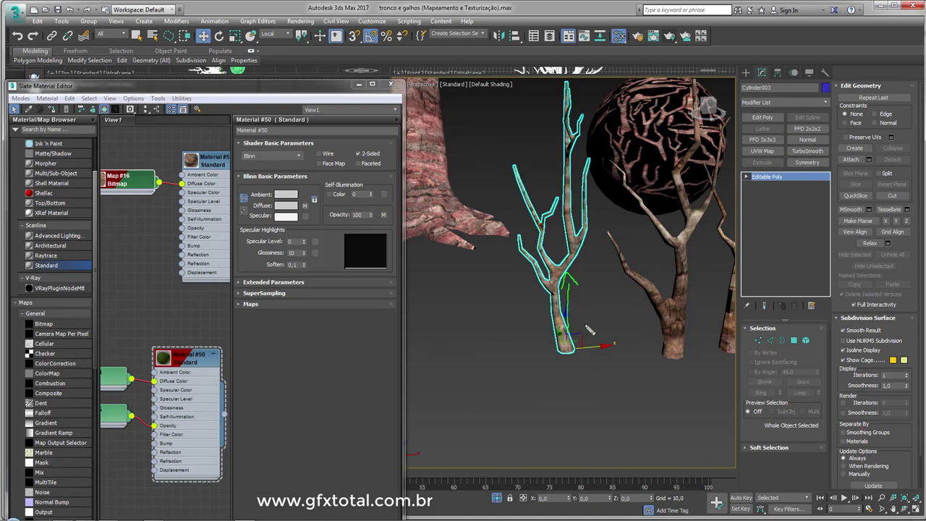
scroll(563, 310, "down", 5)
middle_click_drag(692, 415, 569, 372)
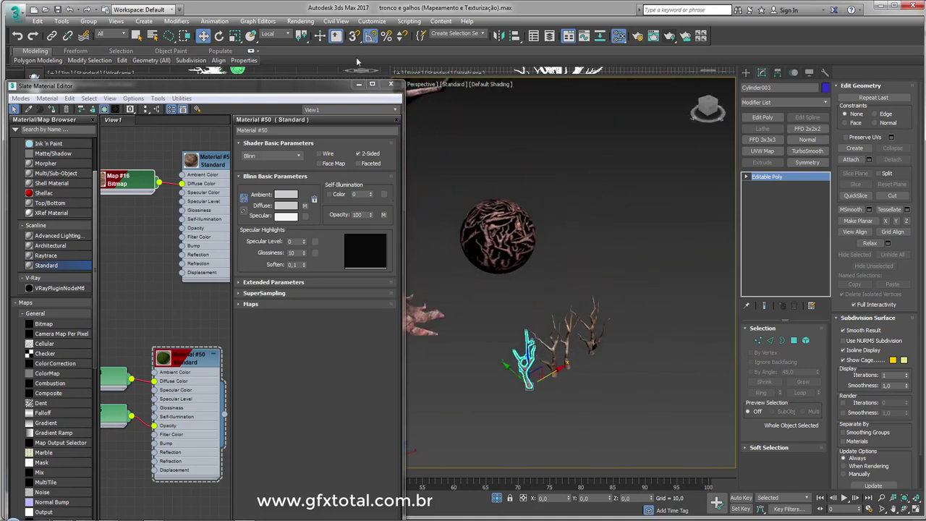
left_click(251, 36)
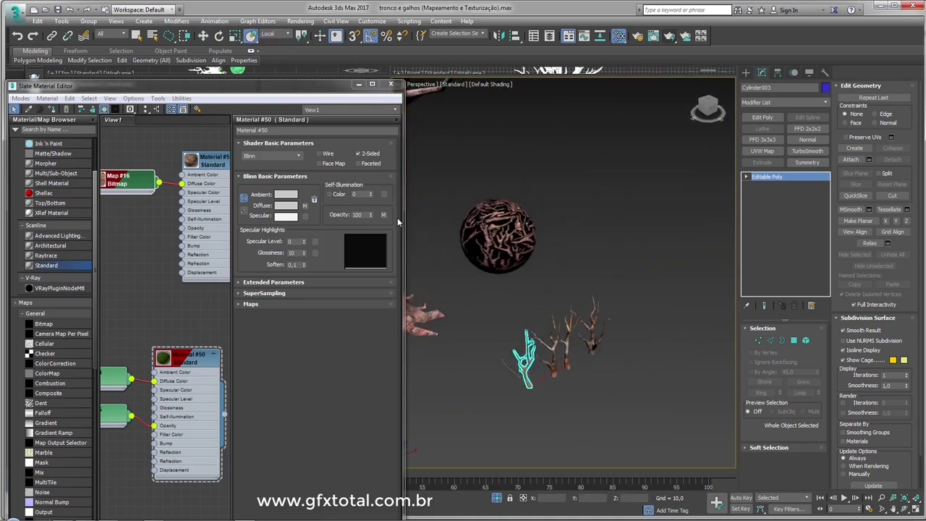
left_click_drag(529, 386, 495, 348)
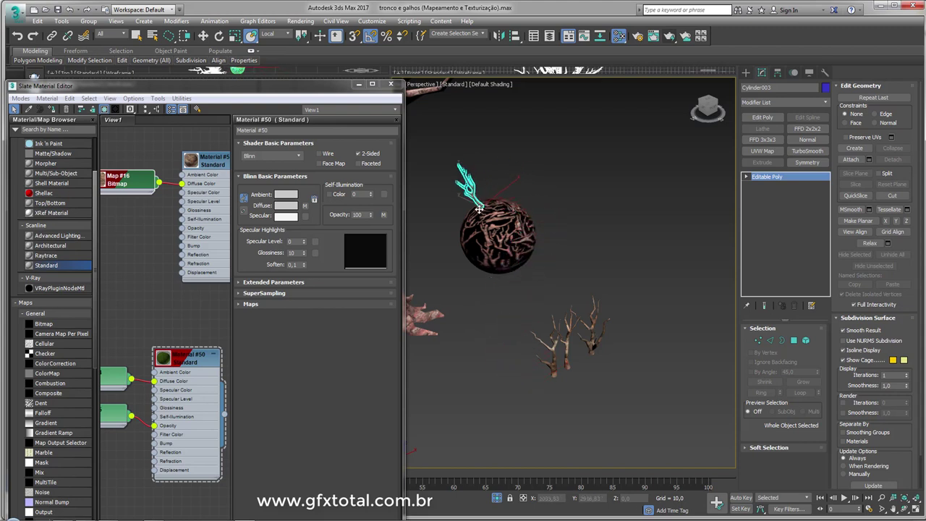
left_click_drag(479, 209, 470, 237)
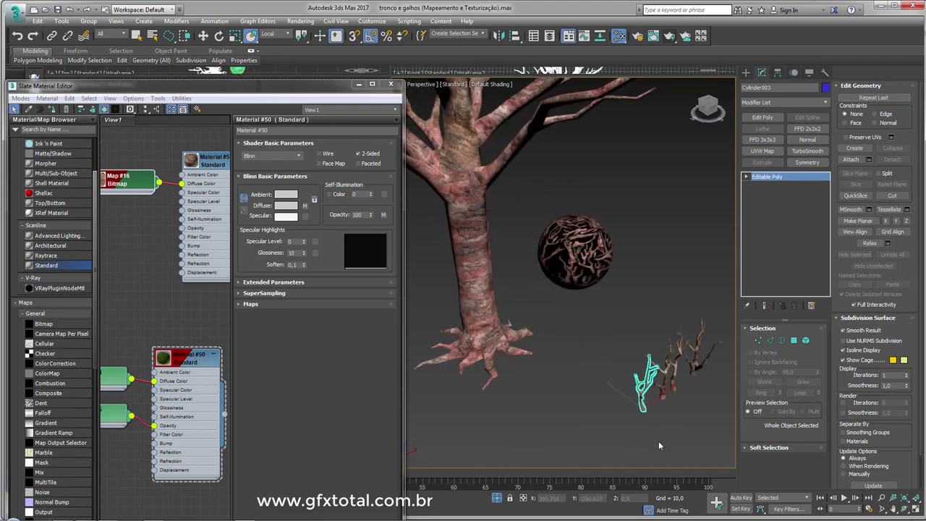
left_click_drag(644, 410, 491, 323)
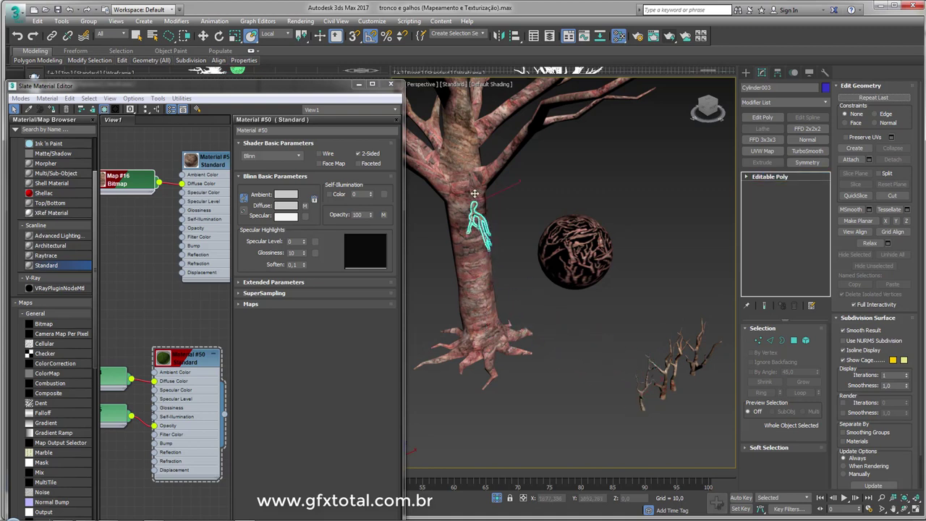
left_click_drag(475, 193, 594, 95)
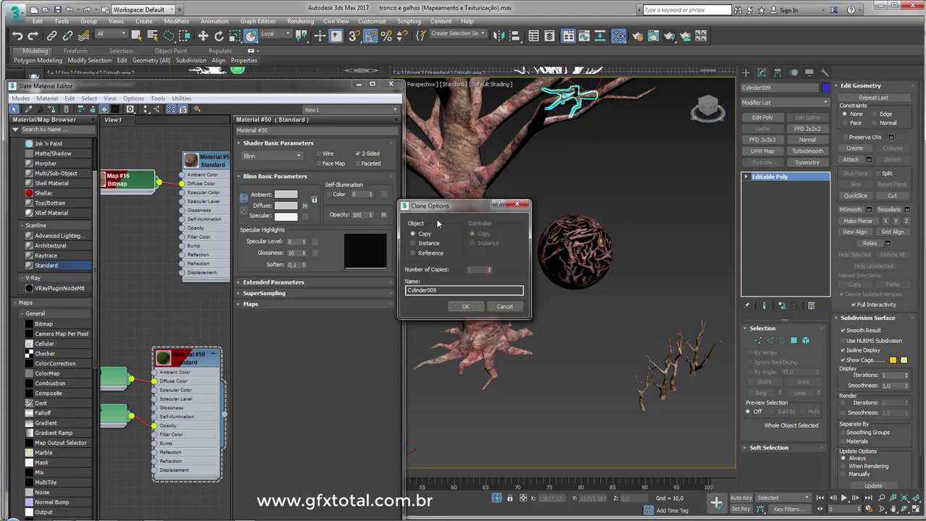
Confirm the Cylinder009 clone and rotate it onto the upper limb using local axes
left_click(465, 307)
key("e")
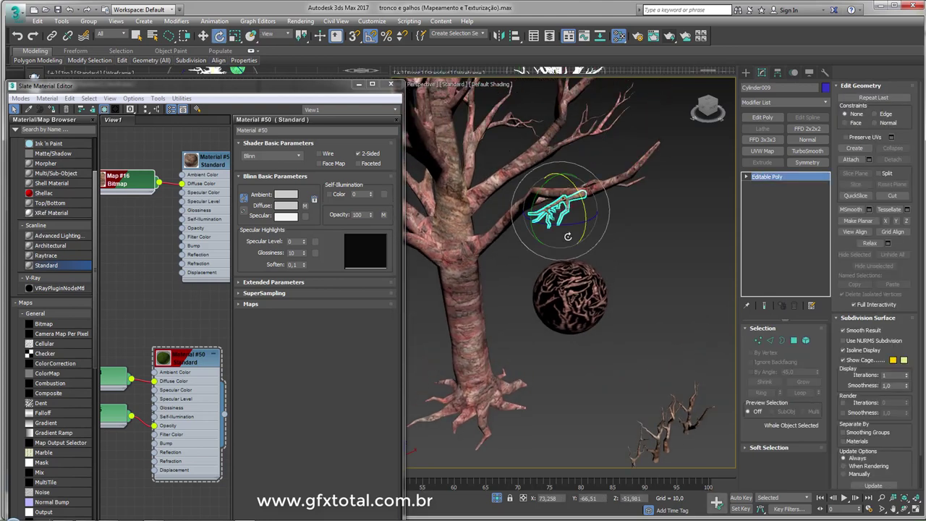
left_click_drag(573, 224, 594, 231)
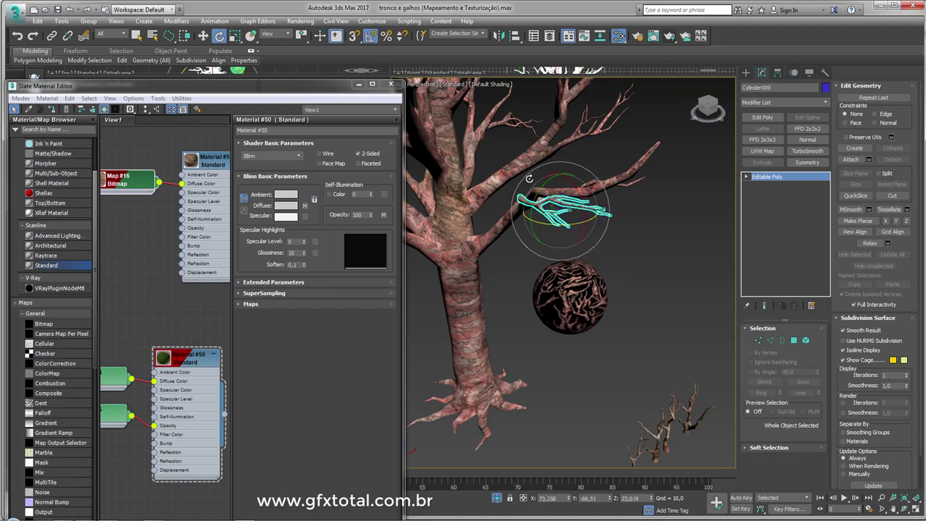
left_click_drag(529, 178, 332, 67)
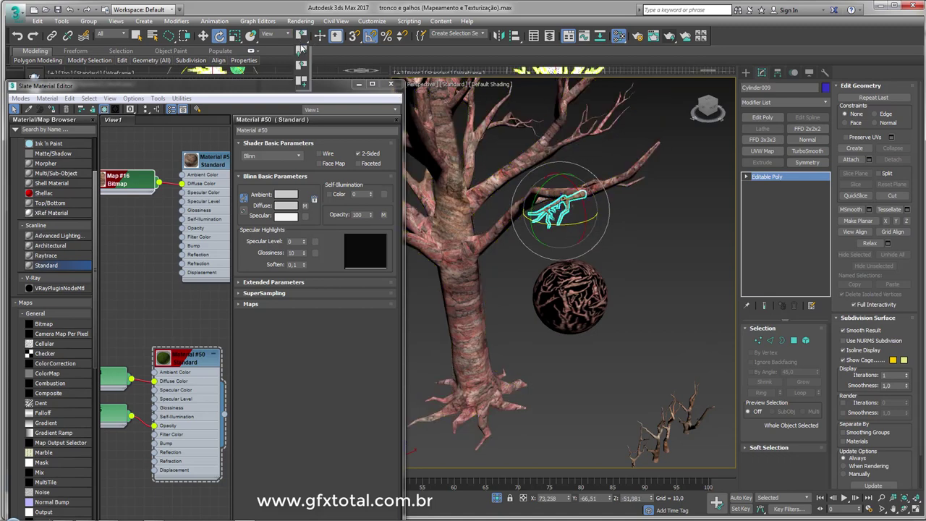
left_click(302, 53)
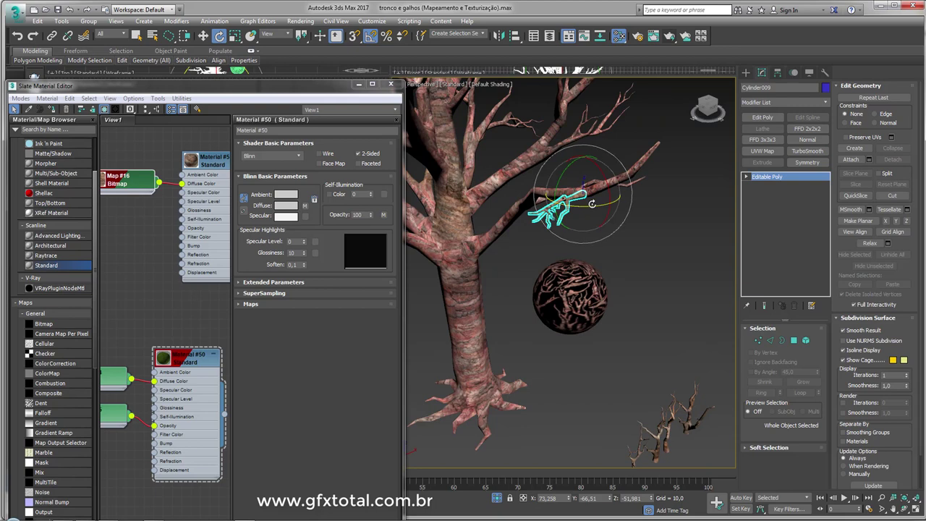
left_click_drag(592, 204, 558, 167)
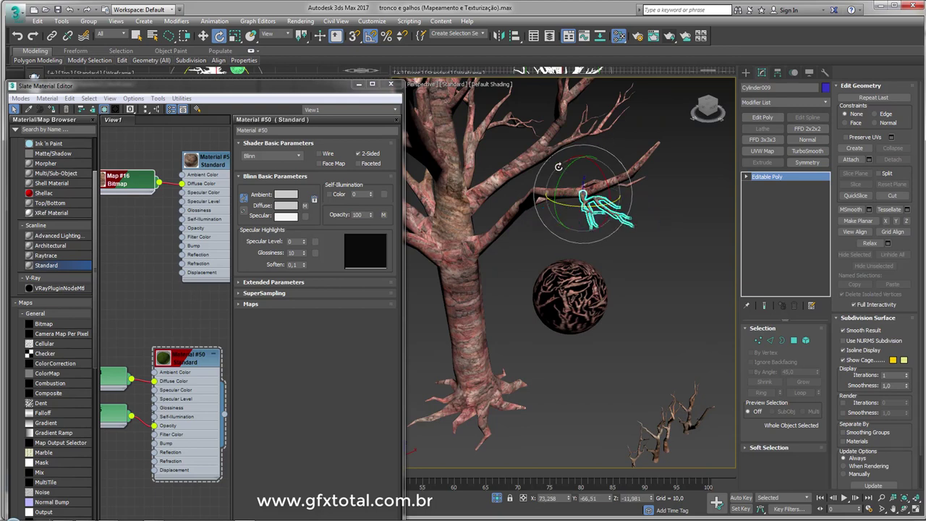
middle_click_drag(586, 189, 563, 214, "alt")
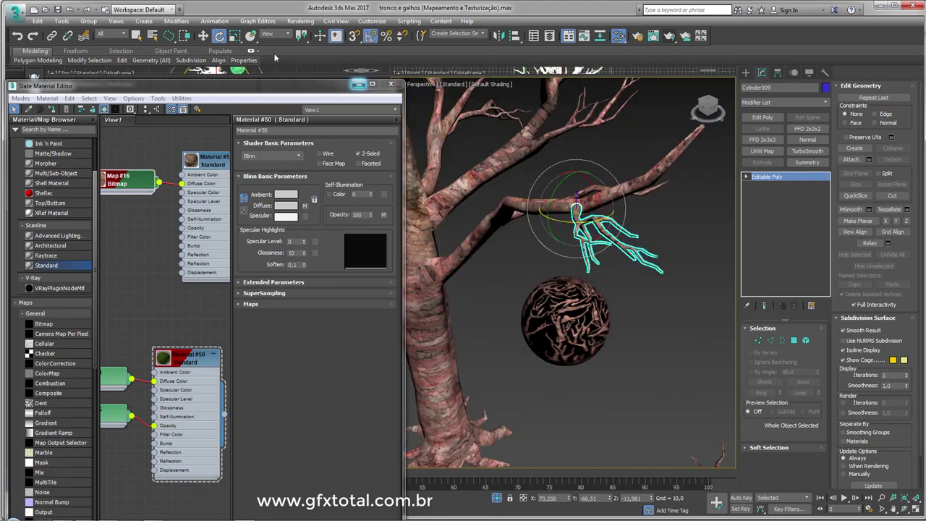
left_click(274, 35)
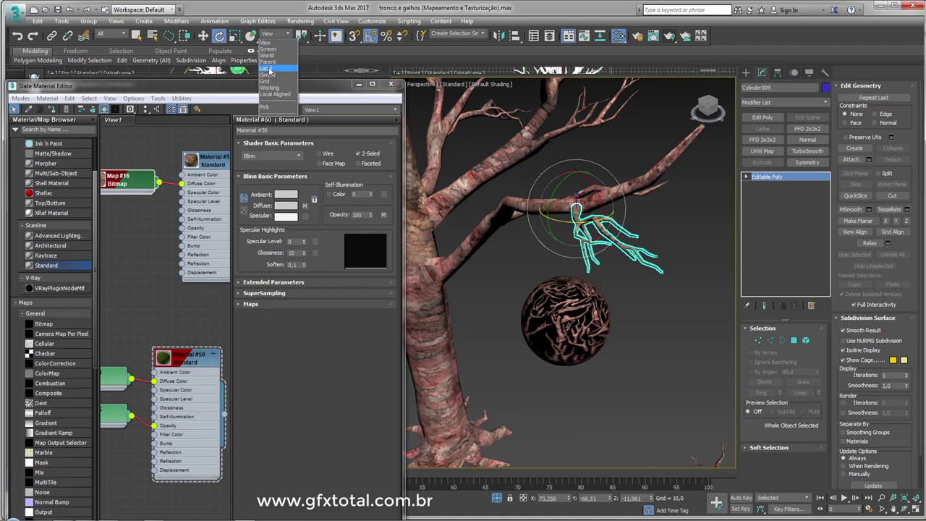
left_click(268, 68)
mouse_move(576, 174)
left_mouse_down()
mouse_move(545, 189)
mouse_move(557, 181)
left_mouse_up()
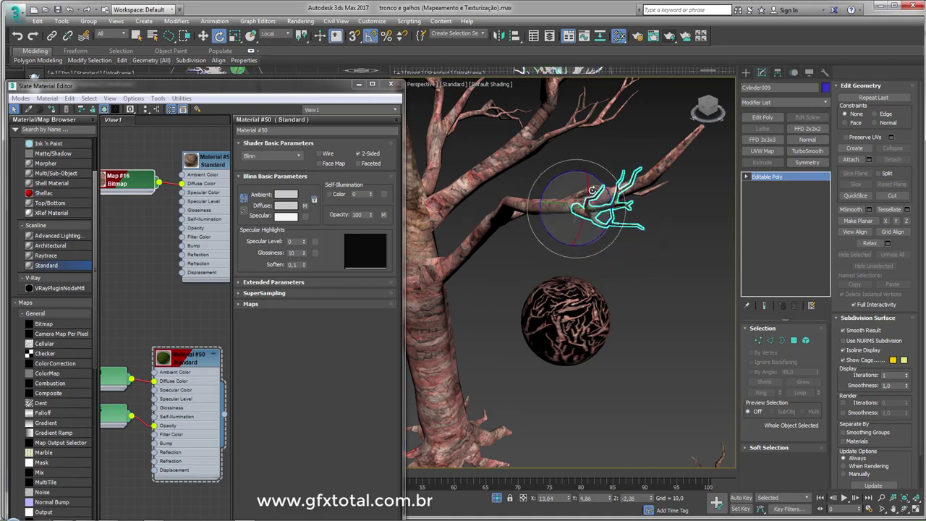
mouse_move(557, 181)
middle_mouse_down("alt")
mouse_move(520, 224)
mouse_move(542, 225)
middle_mouse_up("alt")
Orbit and zoom out to frame the whole tree with the leaf beside it
scroll(521, 224, "down", 5)
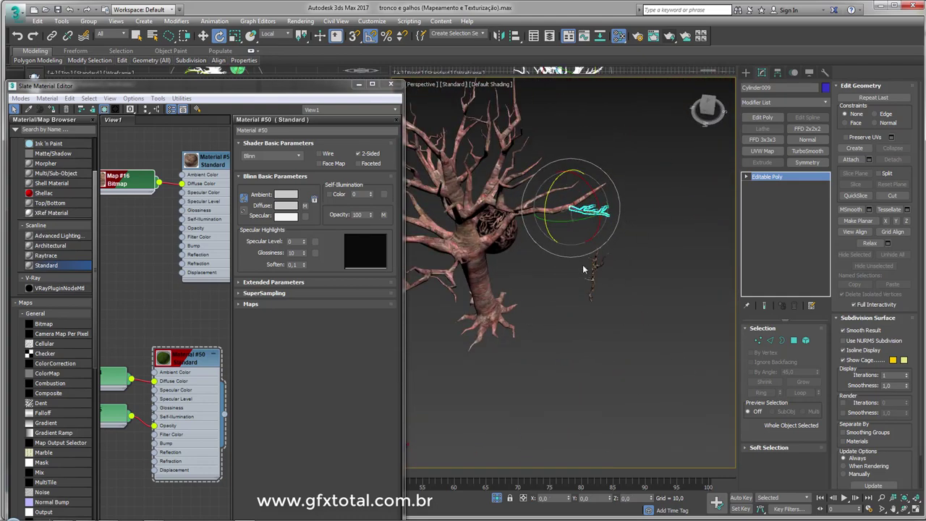
mouse_move(587, 302)
middle_mouse_down("alt")
mouse_move(521, 280)
mouse_move(627, 382)
middle_mouse_up("alt")
scroll(542, 325, "up", 2)
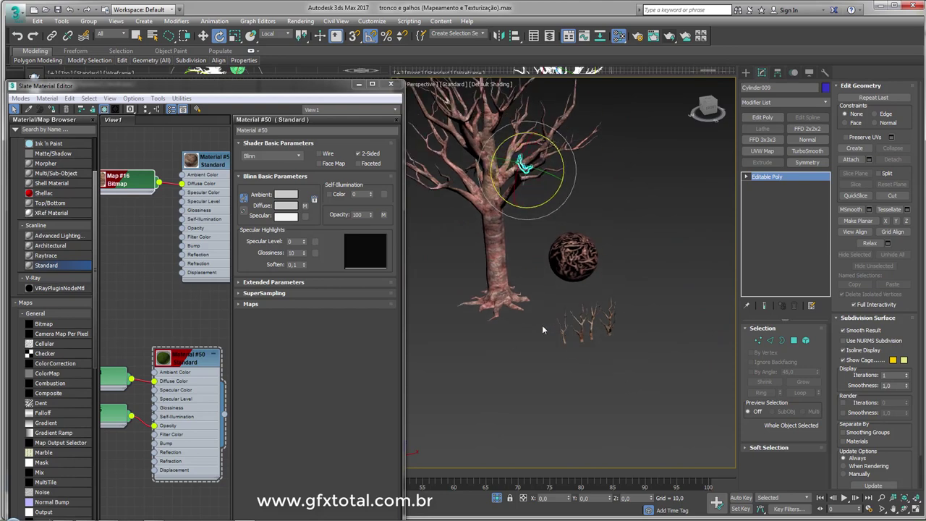
scroll(543, 325, "up", 2)
scroll(613, 326, "down", 4)
middle_click_drag(614, 326, 557, 314, "alt")
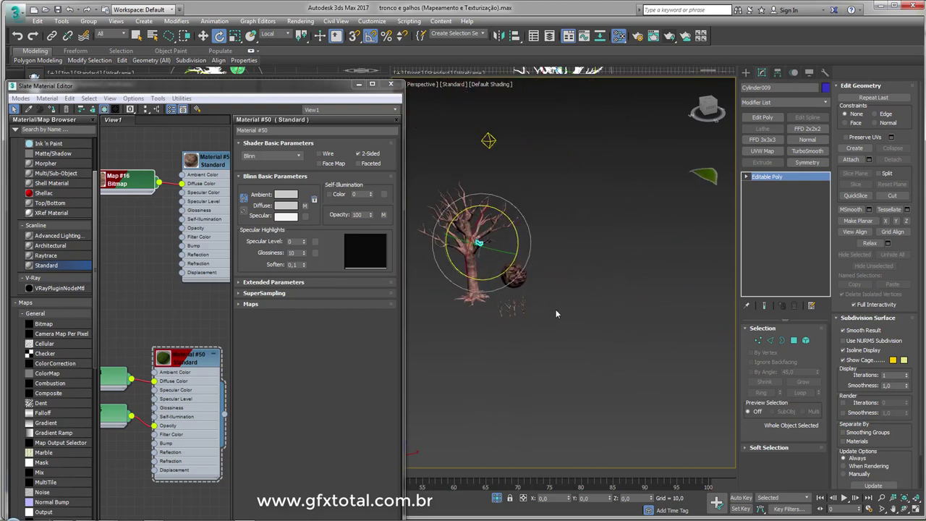
Align the leaf Plane002 to the trunk and scale it down to about 18%
left_click(694, 178)
middle_click_drag(698, 221, 510, 261, "alt")
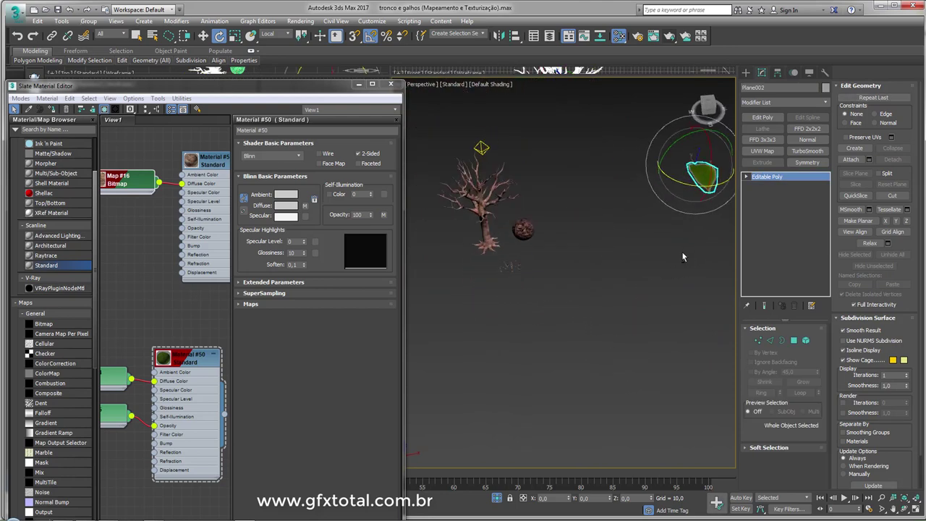
left_click(501, 257)
left_click(467, 347)
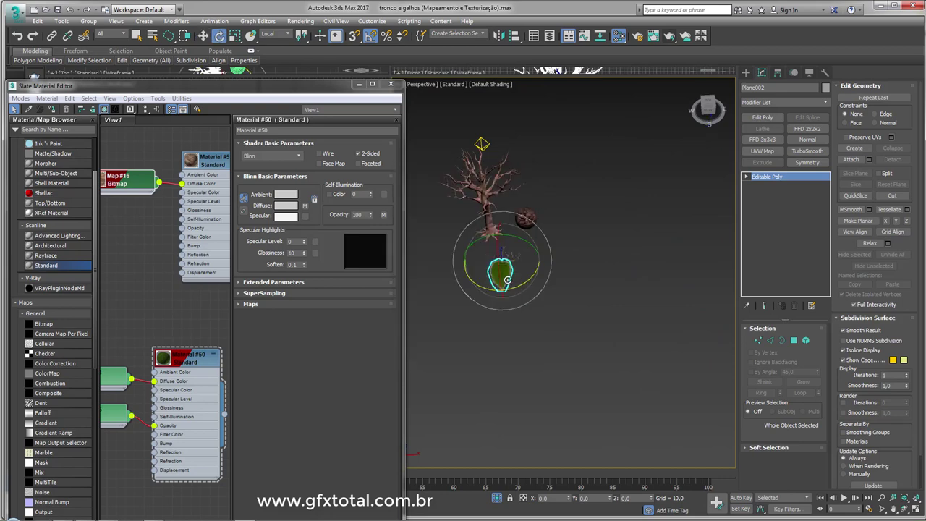
left_click_drag(491, 269, 549, 14)
key("z")
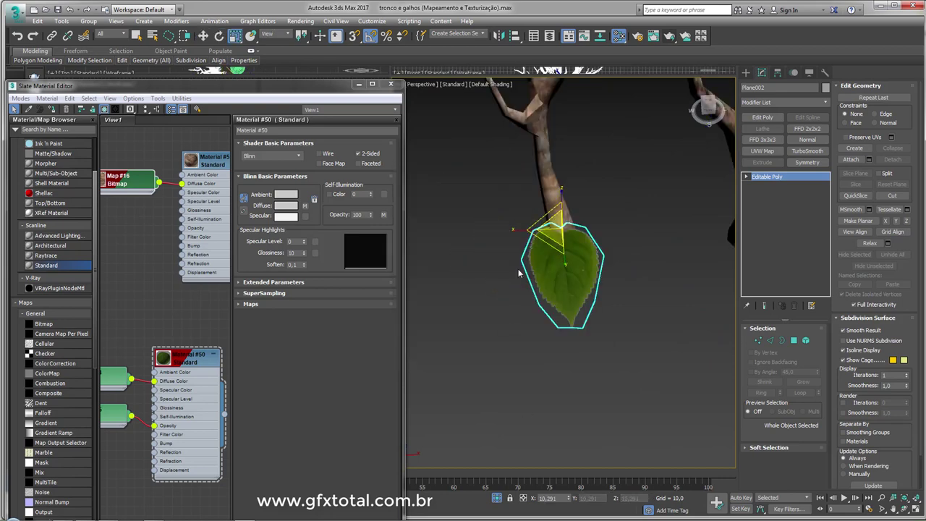
mouse_move(536, 239)
middle_mouse_down("alt")
mouse_move(551, 289)
mouse_move(471, 290)
mouse_move(539, 333)
middle_mouse_up("alt")
scroll(551, 295, "down", 3)
scroll(456, 289, "up", 3)
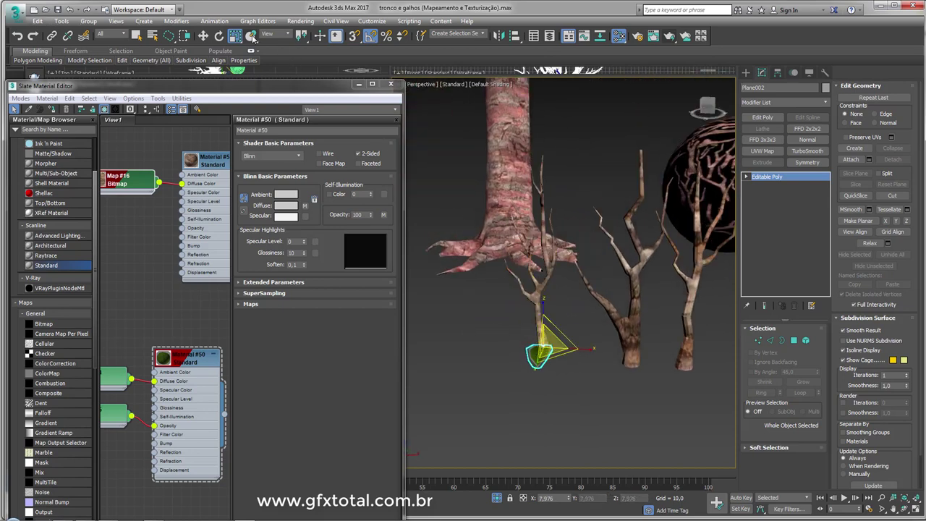
Shift-drag a leaf copy onto a branch tip with Select and Place and tilt it left
key("y")
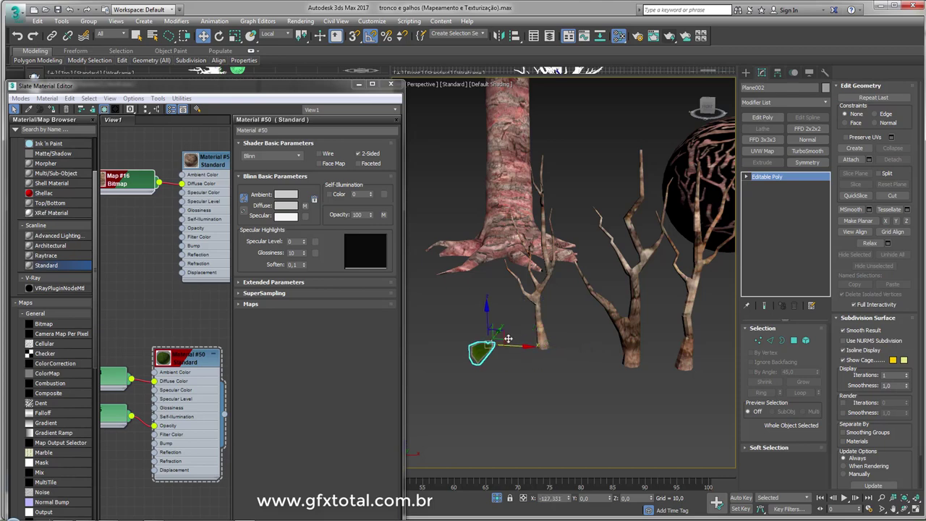
scroll(508, 339, "up", 2)
scroll(519, 401, "up", 3)
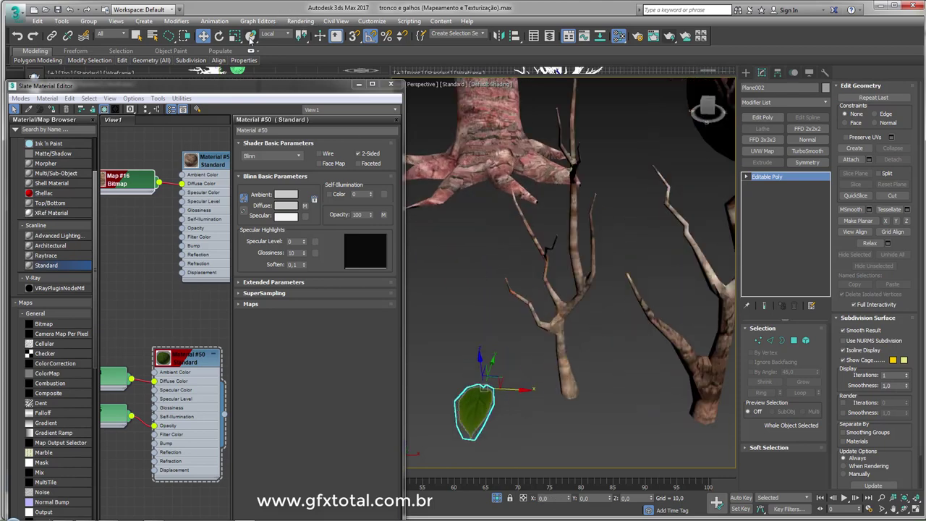
mouse_move(497, 393)
left_mouse_down("shift")
mouse_move(590, 208)
mouse_move(575, 132)
left_mouse_up("shift")
left_click_drag(573, 92, 575, 91)
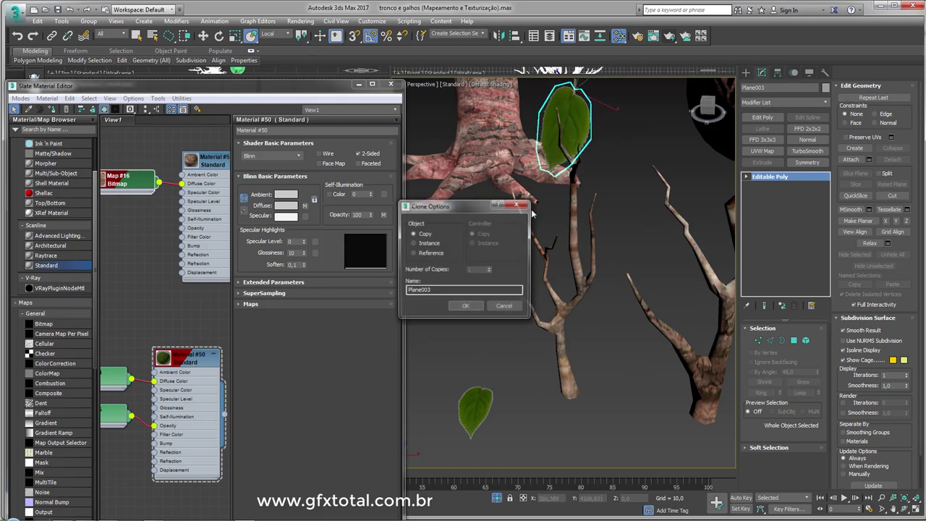
Confirm the leaf copy and spin it around its vertical axis
left_click(466, 306)
middle_click_drag(521, 304, 555, 275, "alt")
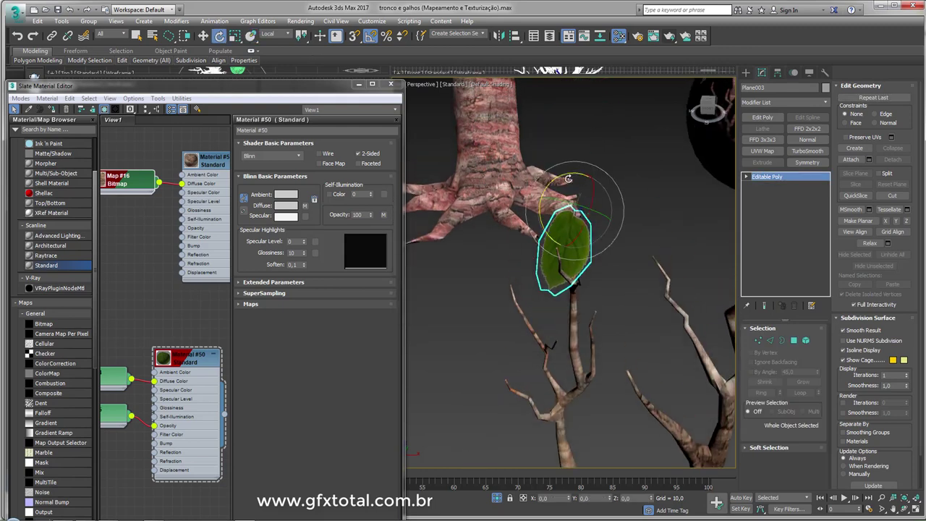
left_click_drag(560, 176, 653, 197)
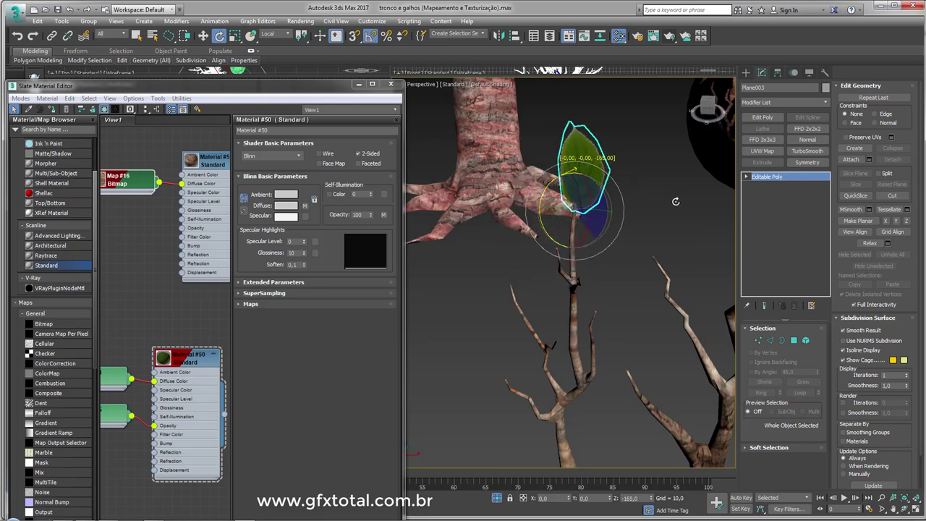
middle_click_drag(607, 223, 544, 397, "alt")
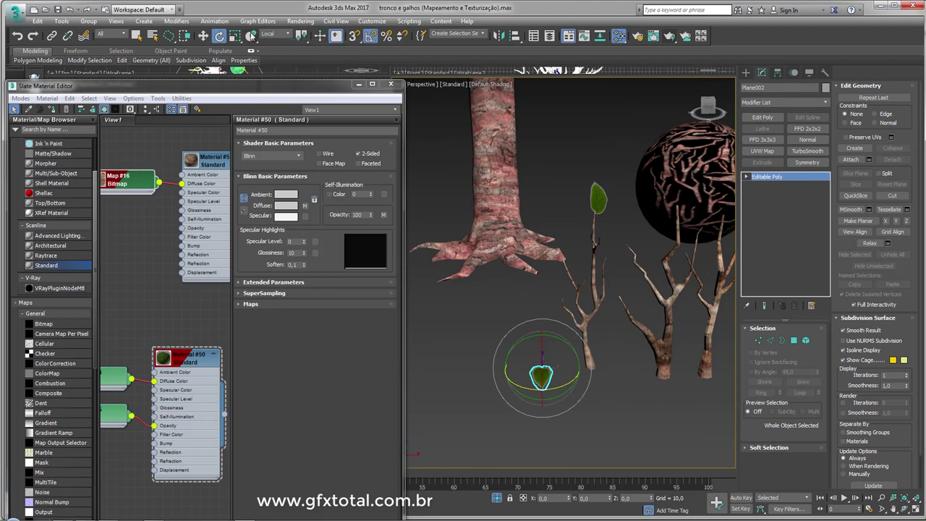
Place another leaf copy on a branch and rotate it 105° about its X axis
left_click_drag(541, 376, 566, 269, "shift")
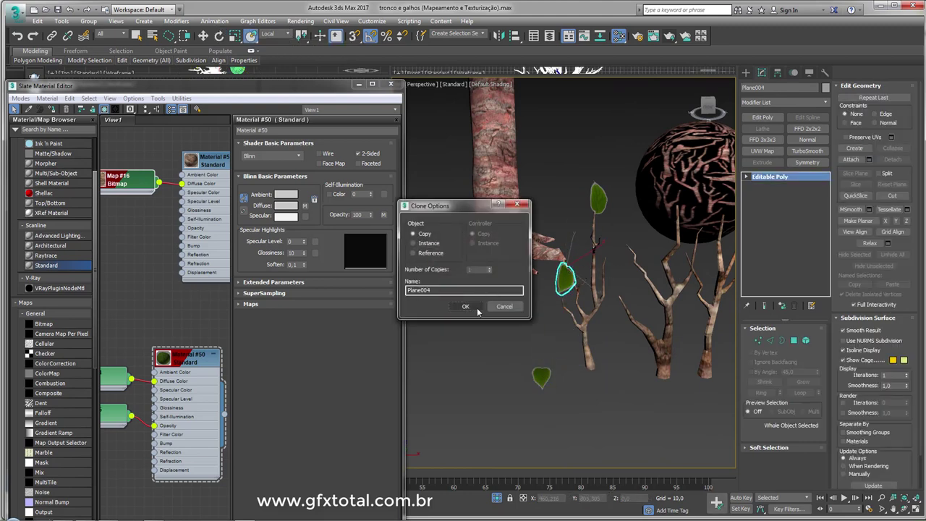
left_click(467, 306)
scroll(570, 264, "up", 3)
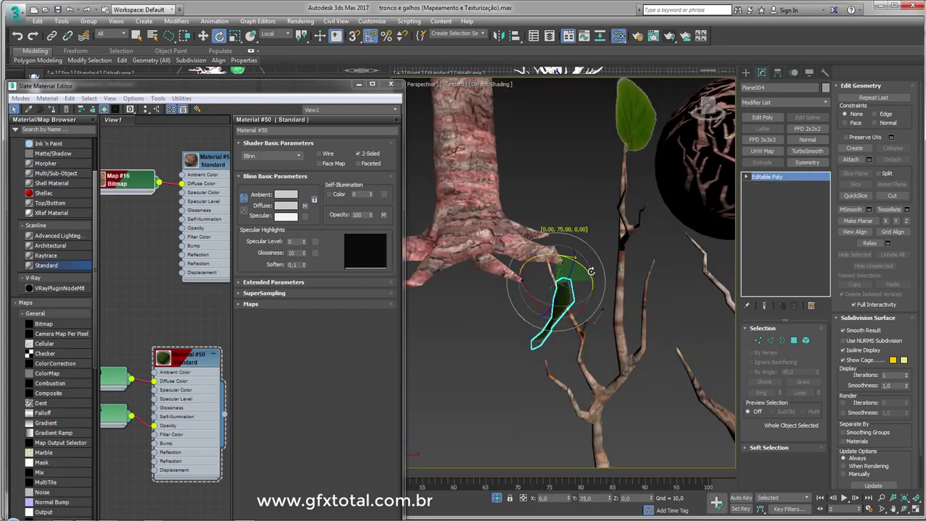
left_click_drag(540, 296, 532, 244)
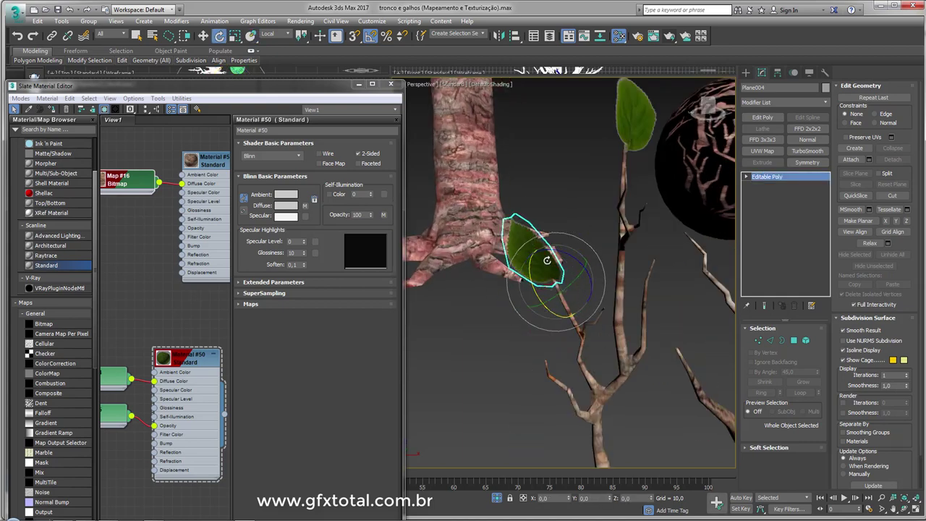
middle_click_drag(576, 270, 523, 410, "alt")
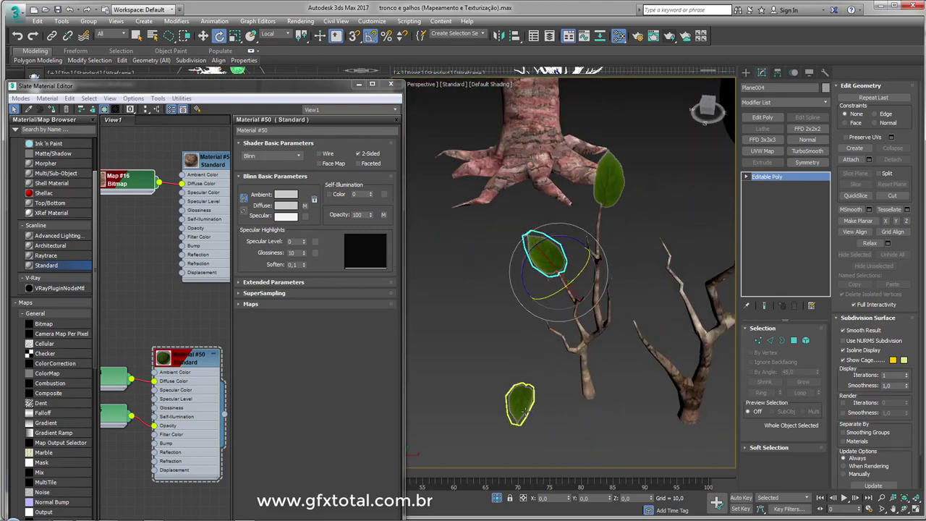
Clone the lower leaf onto the branch and rotate the copy to fit its twig
left_click(527, 401)
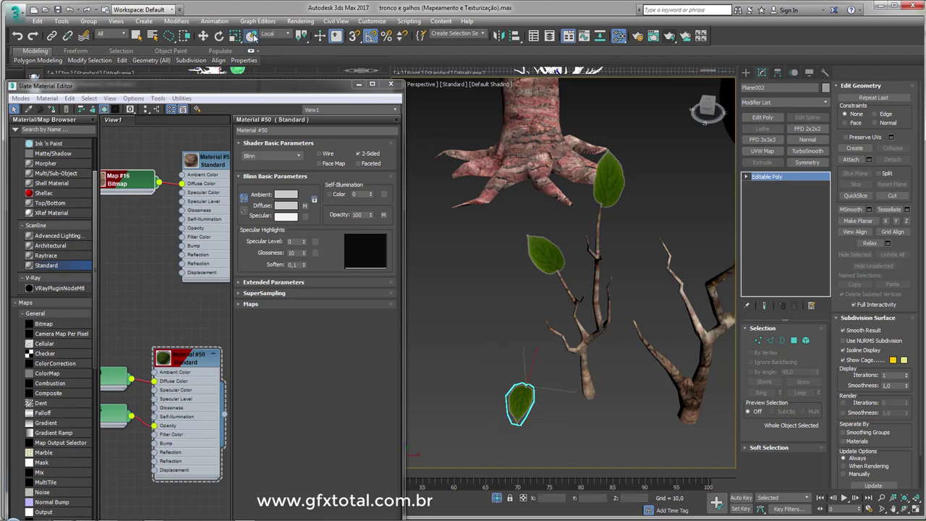
left_click_drag(523, 395, 553, 337, "shift")
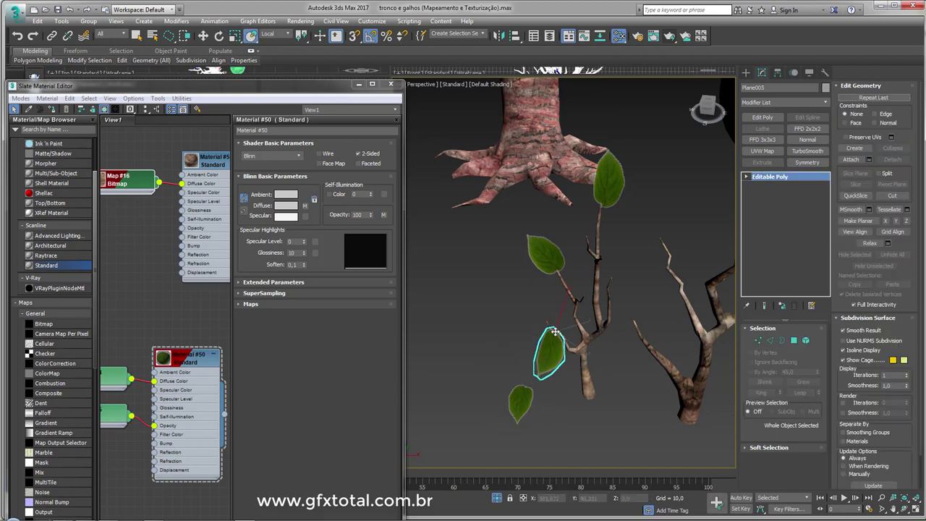
left_click(454, 307)
key("e")
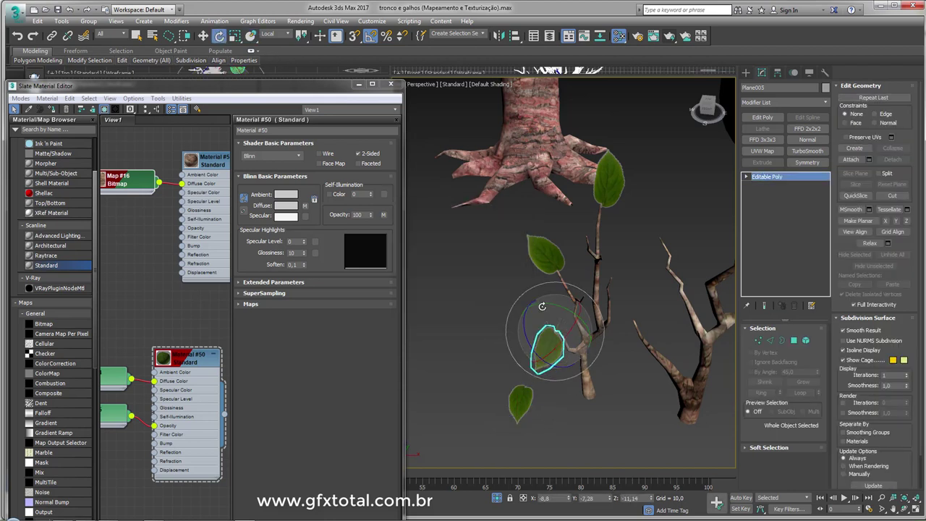
left_click_drag(531, 281, 553, 308)
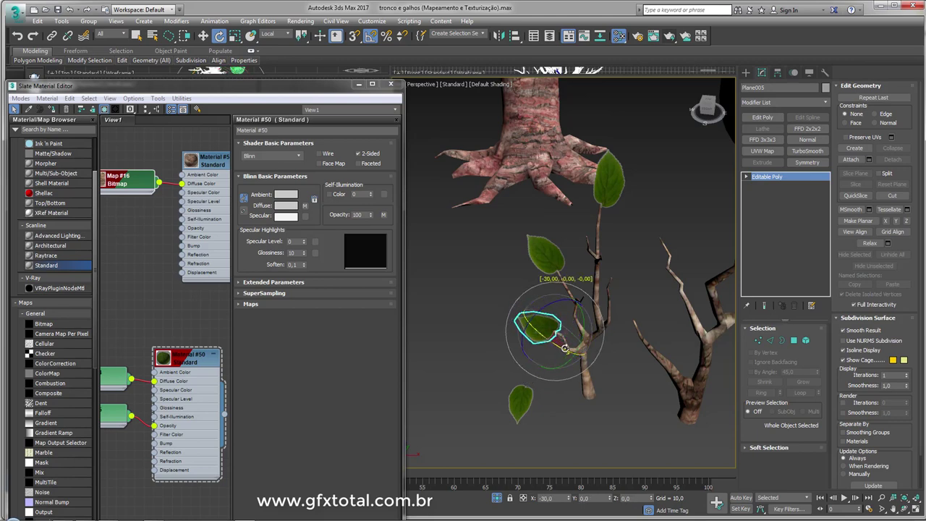
middle_click_drag(573, 343, 545, 329, "alt")
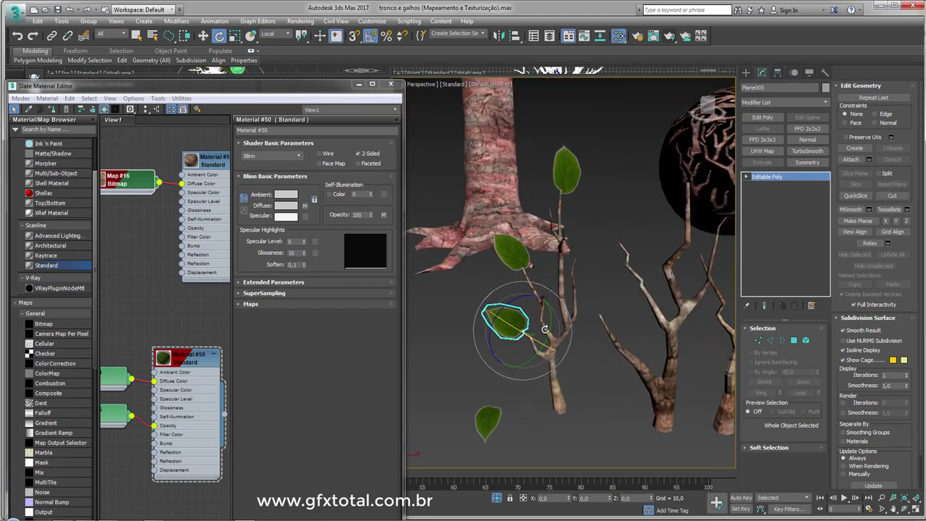
Clone the lower leaf again onto the middle branch fork, reaching Plane006
left_click(490, 412)
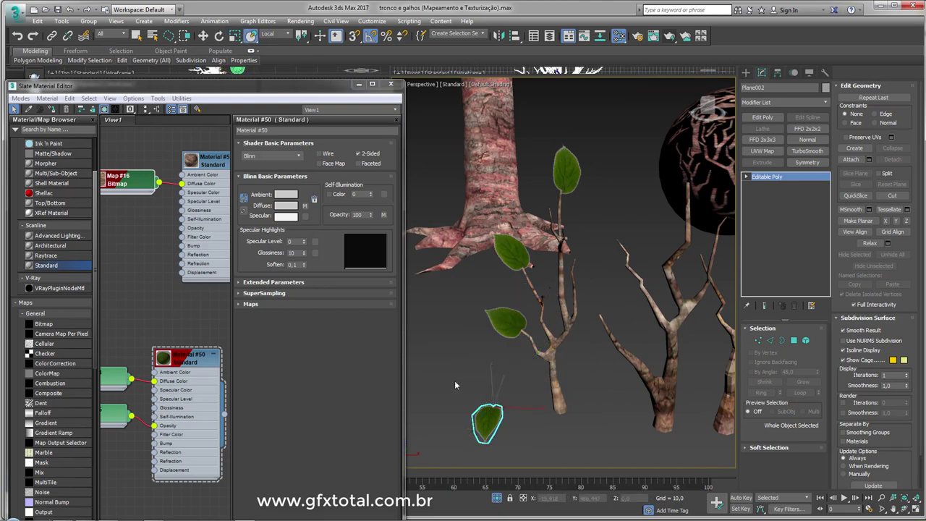
left_click(578, 309)
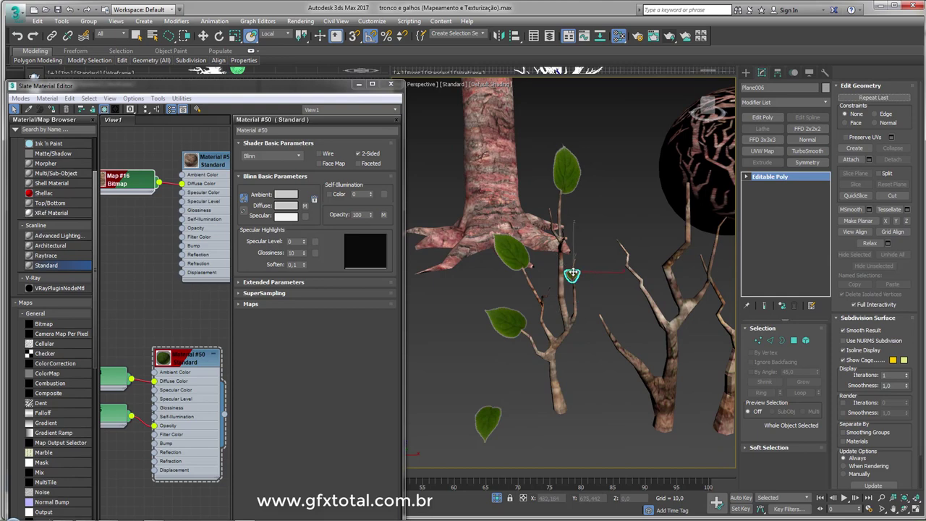
left_click_drag(573, 272, 571, 291, "shift")
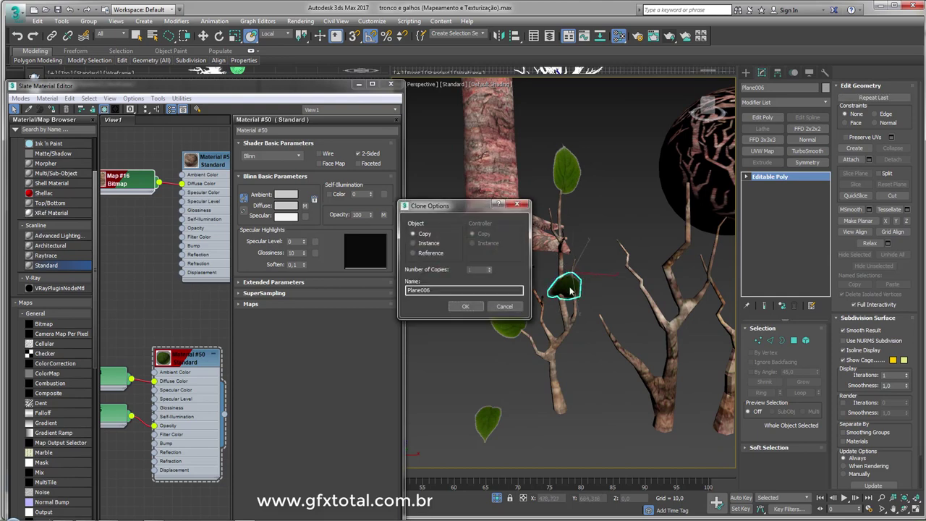
left_click(474, 307)
scroll(563, 282, "up", 2)
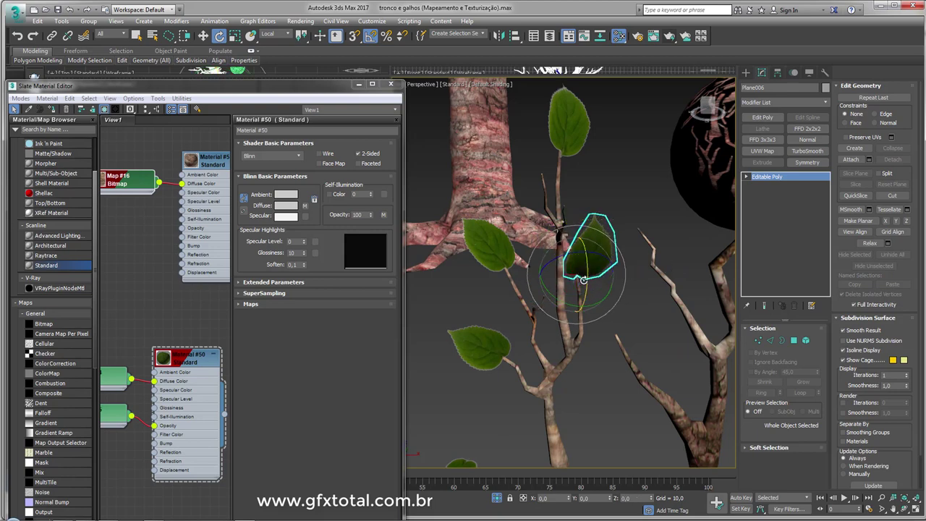
mouse_move(545, 239)
middle_mouse_down("alt")
mouse_move(593, 258)
mouse_move(569, 289)
middle_mouse_up("alt")
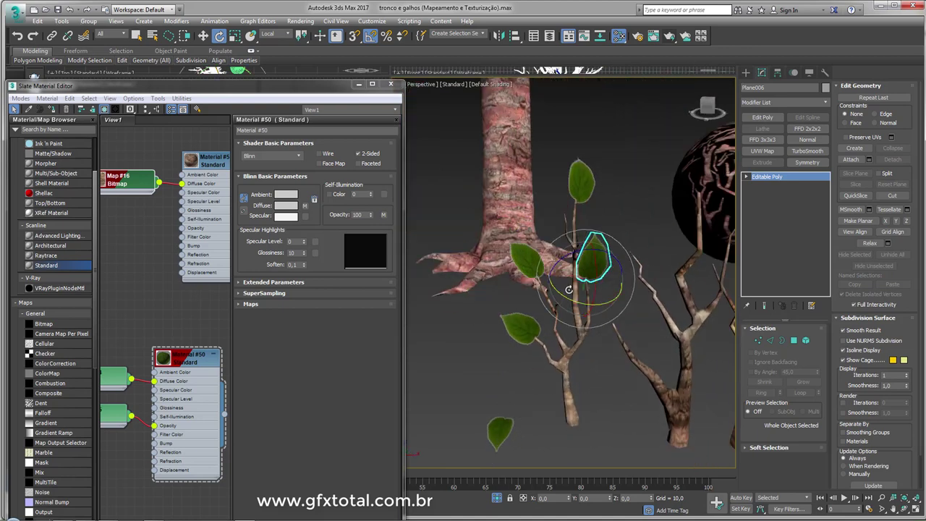
mouse_move(570, 270)
middle_mouse_down("alt")
mouse_move(579, 278)
mouse_move(525, 395)
middle_mouse_up("alt")
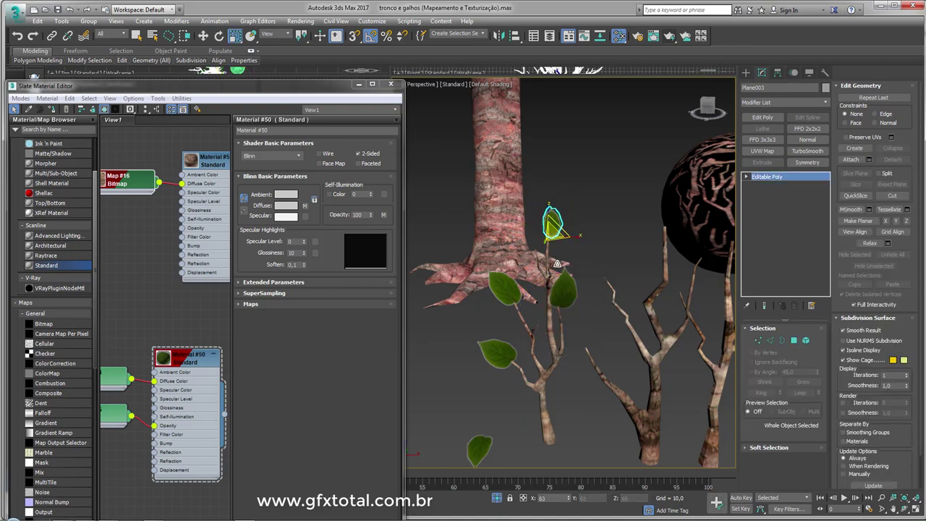
Select leaves on the small tree's branches and make a first rotated copy of one
left_click(511, 292)
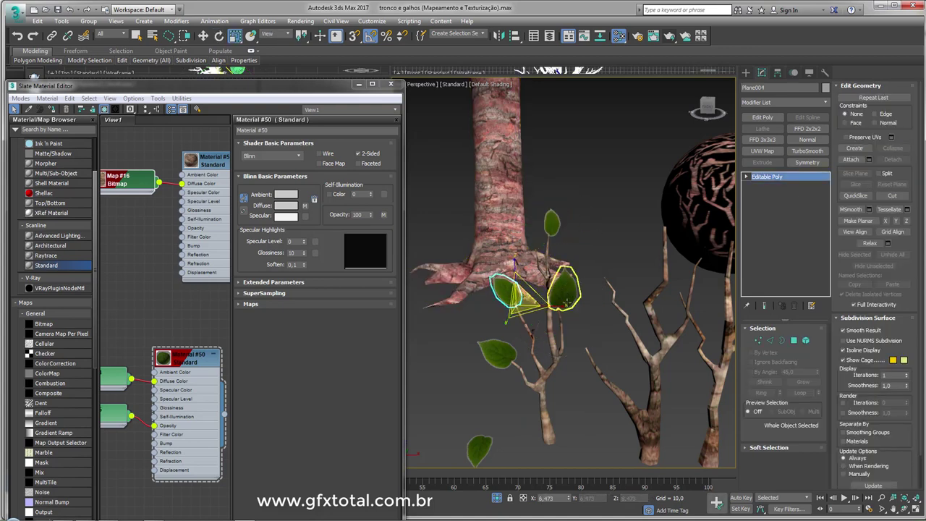
left_click(568, 302)
left_click(502, 354)
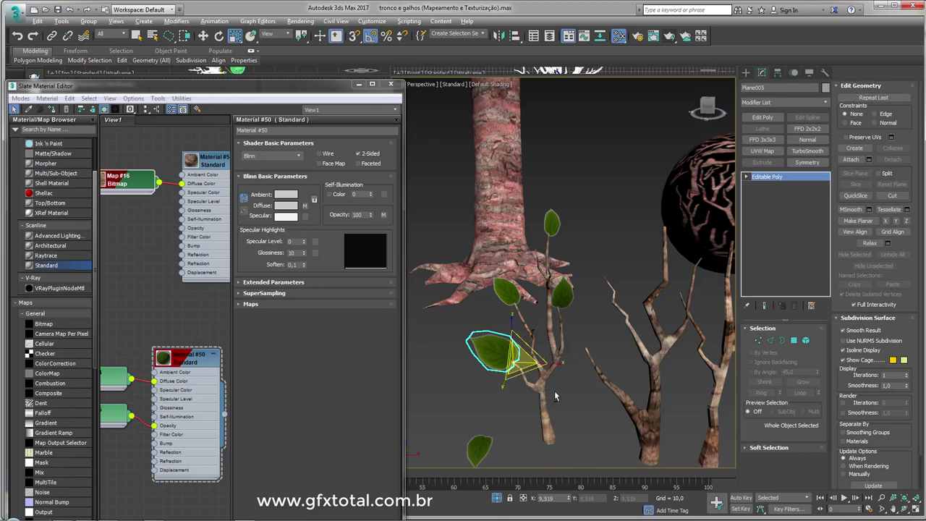
mouse_move(556, 395)
middle_mouse_down()
mouse_move(577, 418)
mouse_move(570, 311)
mouse_move(574, 330)
mouse_move(520, 355)
middle_mouse_up()
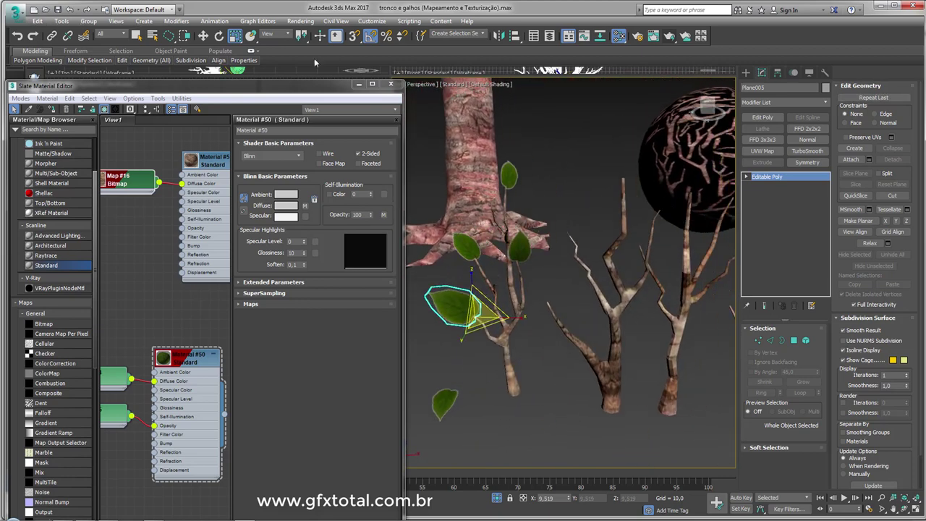
left_click(251, 36)
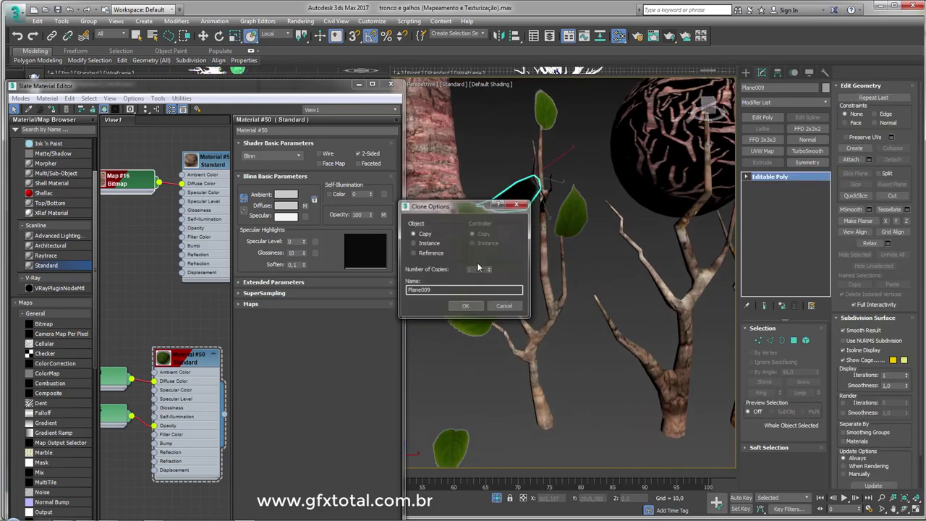
key("Return")
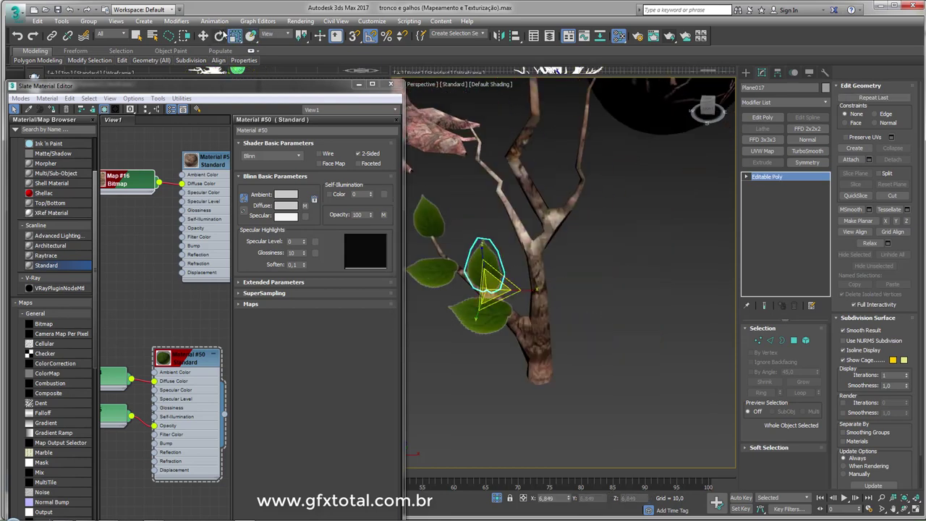
scroll(494, 157, "up", 2)
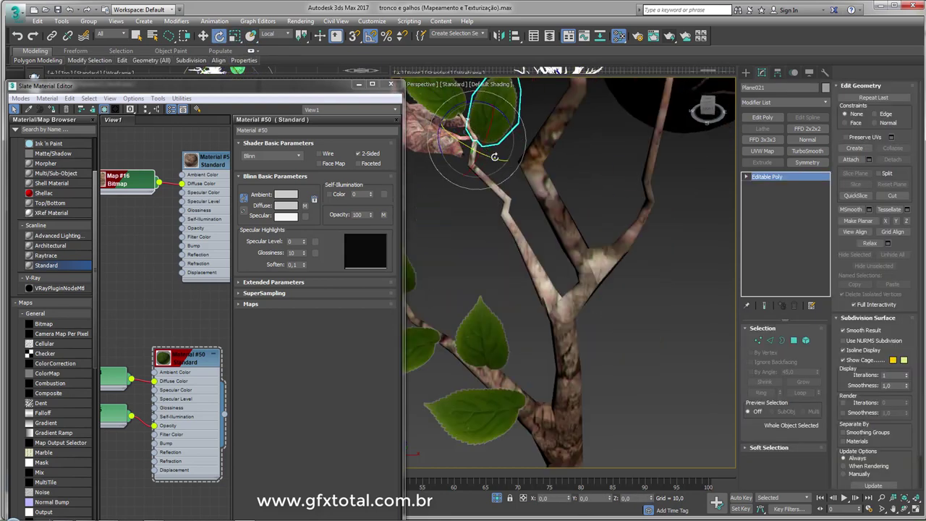
left_click(465, 307)
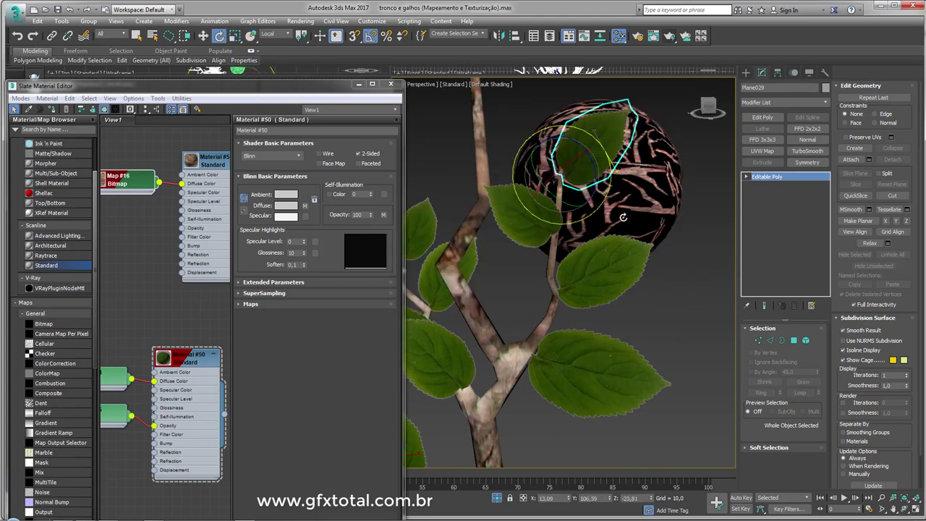
Shift-rotate three more leaf copies around the branch, confirming each clone
left_click(251, 35)
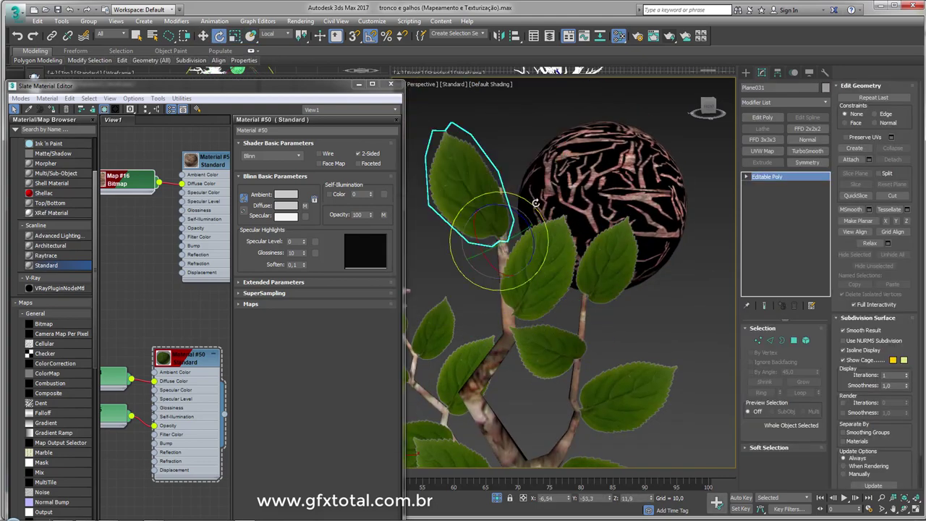
left_click(466, 305)
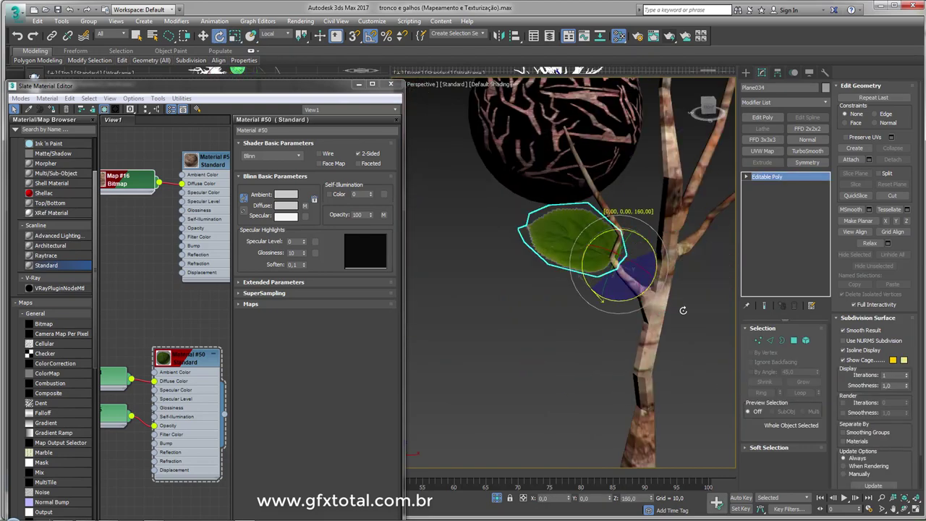
left_click_drag(600, 269, 478, 299, "shift")
left_click(466, 306)
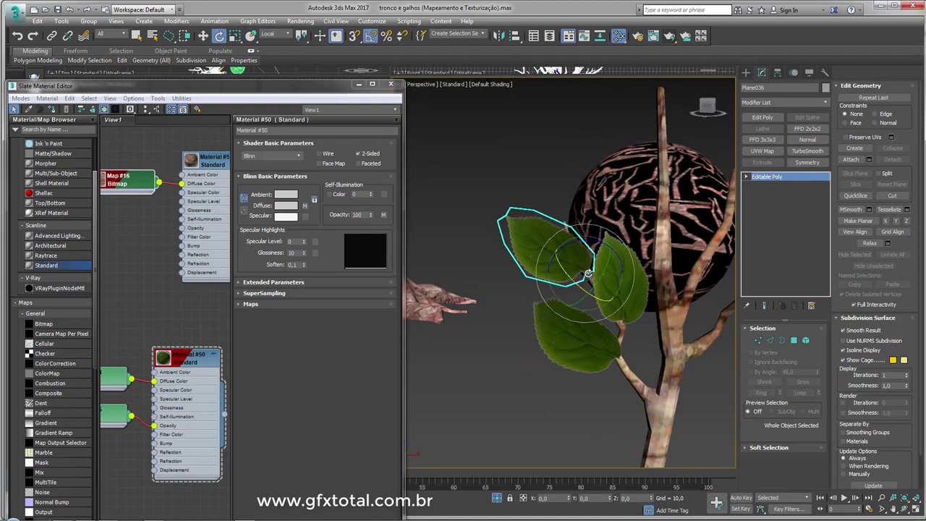
left_click_drag(558, 279, 477, 299, "shift")
left_click(471, 305)
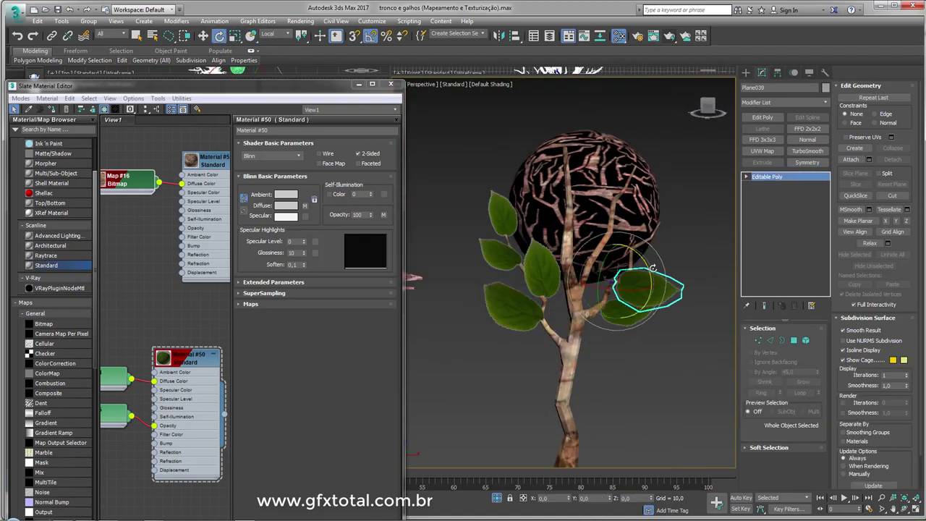
Angle and pull out further leaf copies around the branches, reaching Plane050
scroll(615, 315, "up", 3)
mouse_move(572, 282)
left_mouse_down("shift")
mouse_move(674, 237)
mouse_move(715, 196)
mouse_move(579, 150)
left_mouse_up("shift")
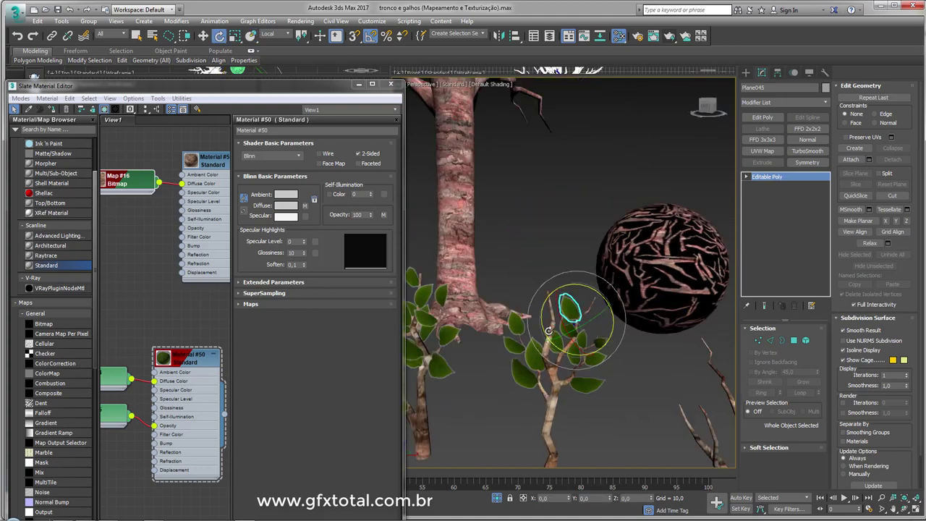
left_click(466, 307)
left_click_drag(616, 275, 637, 239, "shift")
left_click(465, 306)
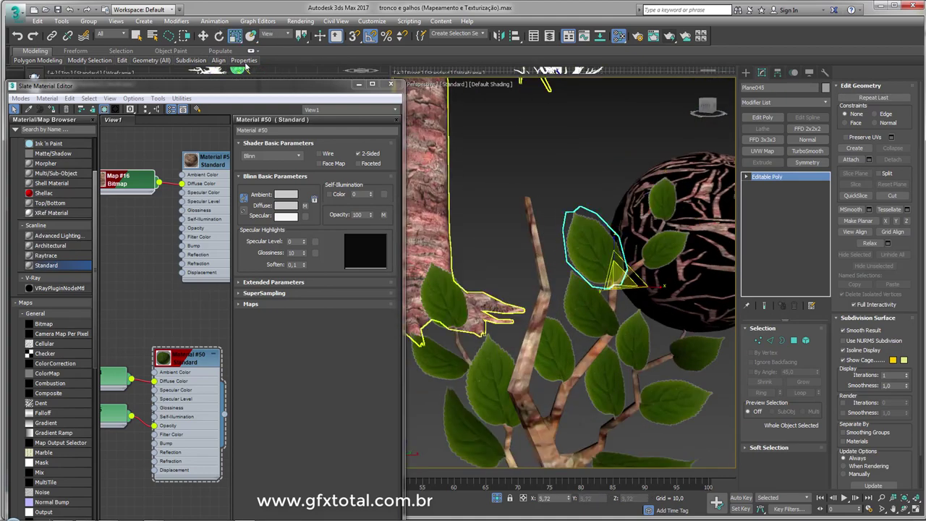
left_click_drag(497, 348, 521, 297, "shift")
left_click(466, 306)
mouse_move(542, 261)
left_mouse_down("shift")
mouse_move(548, 174)
mouse_move(463, 217)
left_mouse_up("shift")
scroll(498, 203, "up", 2)
scroll(499, 188, "up", 4)
scroll(536, 223, "up", 3)
Pick a leaf on the second sapling and rotate out a first copy along its branch
scroll(535, 222, "down", 5)
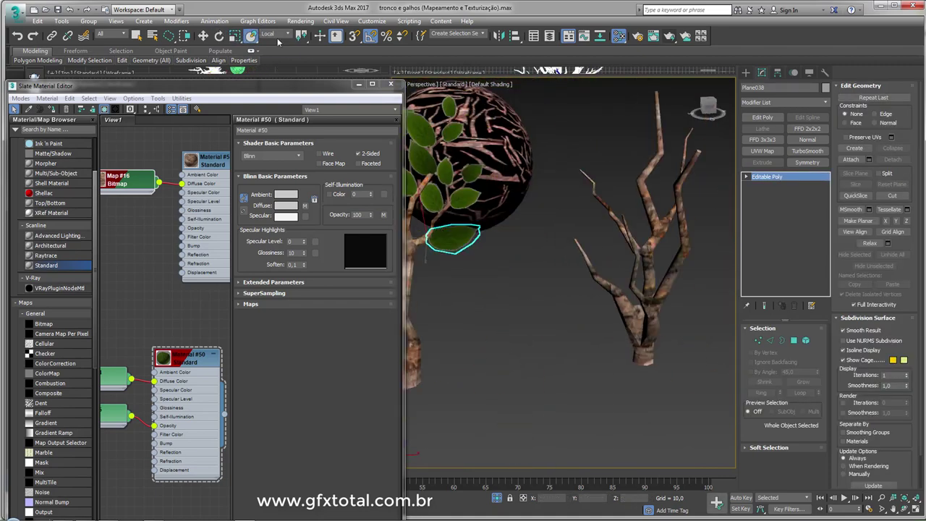
left_click(579, 269)
scroll(564, 282, "up", 4)
left_click_drag(572, 279, 537, 203, "shift")
scroll(557, 268, "down", 4)
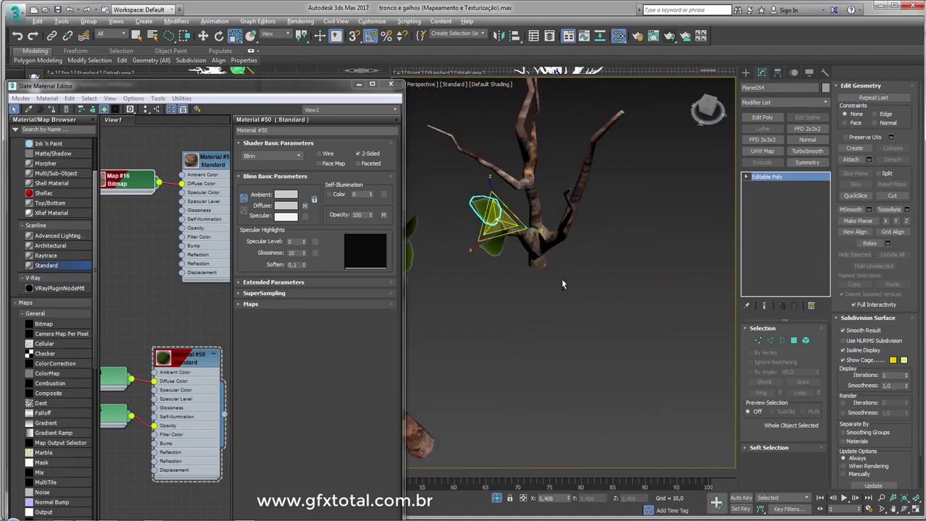
left_click(556, 239)
middle_click_drag(555, 239, 585, 247, "alt")
scroll(585, 247, "up", 3)
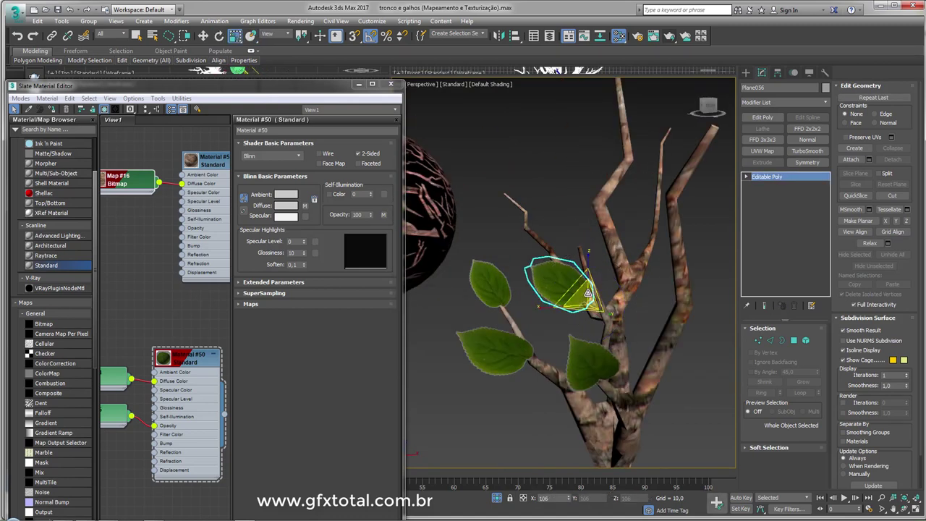
scroll(571, 268, "up", 4)
left_click(548, 299)
scroll(579, 306, "down", 2)
mouse_move(579, 305)
left_mouse_down("shift")
mouse_move(522, 217)
mouse_move(506, 275)
left_mouse_up("shift")
left_click(466, 306)
Rotate out several more leaf copies and move one up to the branch top
key("e")
left_click(463, 307)
middle_click_drag(550, 290, 579, 297, "alt")
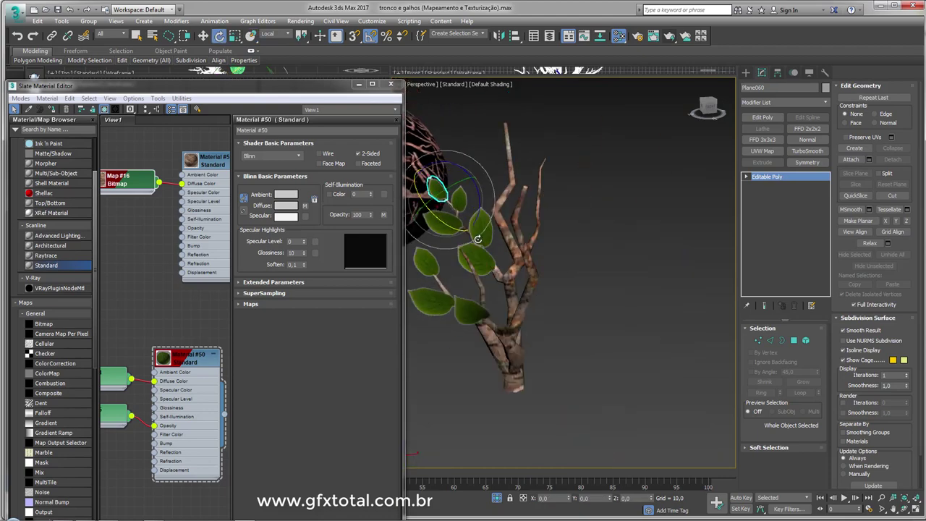
left_click_drag(565, 319, 535, 290, "shift")
left_click(471, 304)
mouse_move(579, 326)
left_mouse_down("shift")
mouse_move(536, 239)
mouse_move(569, 326)
mouse_move(611, 289)
mouse_move(600, 238)
left_mouse_up("shift")
scroll(535, 239, "up", 3)
scroll(532, 233, "down", 3)
key("w")
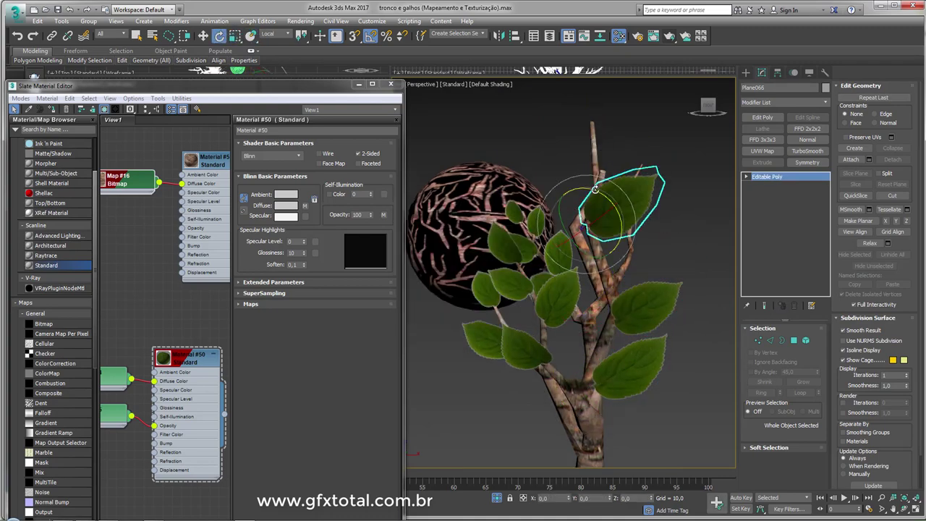
middle_click_drag(601, 239, 590, 255, "alt")
middle_click_drag(629, 175, 651, 311, "alt")
left_click_drag(652, 311, 608, 174, "shift")
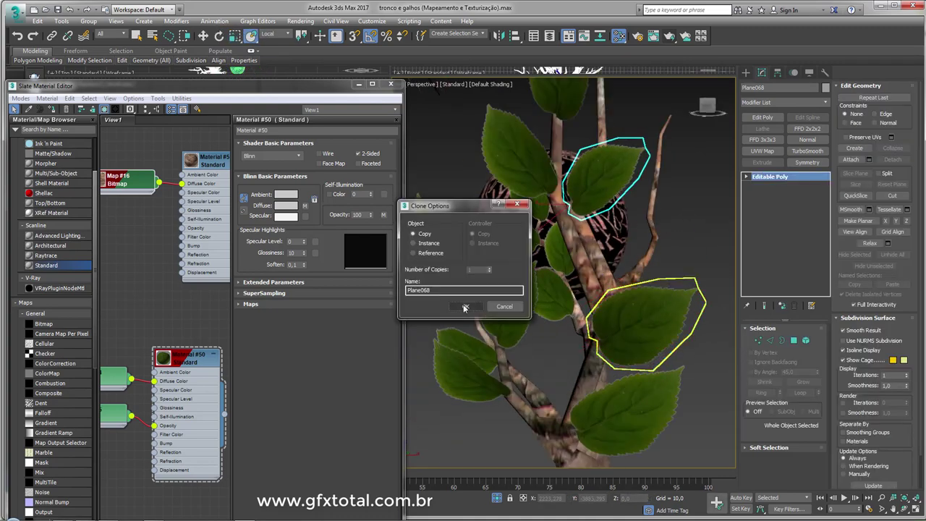
left_click(496, 306)
Place another leaf copy at the branch top and adjust its position
scroll(607, 201, "up", 3)
middle_click_drag(606, 201, 601, 188, "alt")
left_click_drag(601, 188, 599, 144, "shift")
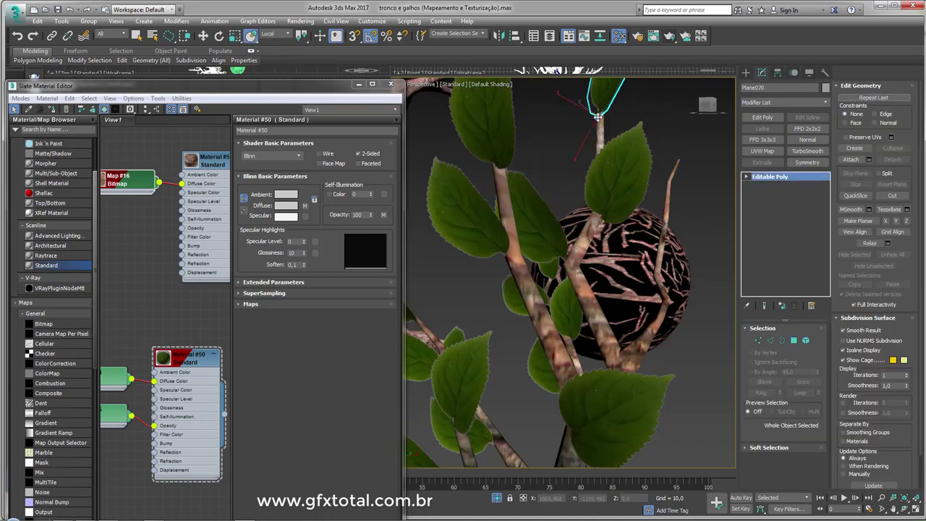
scroll(600, 145, "down", 3)
mouse_move(599, 145)
middle_mouse_down("alt")
mouse_move(593, 155)
mouse_move(583, 140)
middle_mouse_up("alt")
left_click_drag(583, 141, 596, 200, "shift")
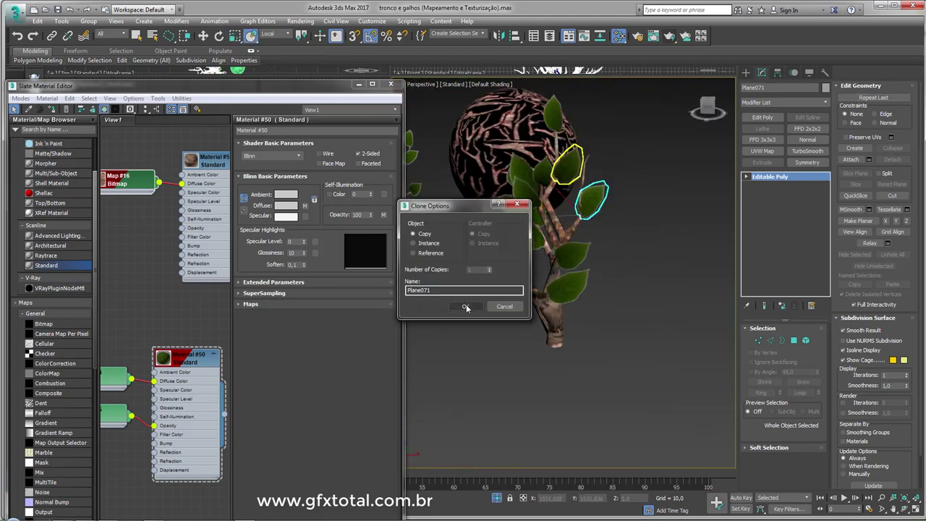
left_click(497, 306)
Pick a leaf higher on the plant and rotate a copy onto the branch surface
scroll(596, 200, "up", 3)
key("e")
scroll(617, 206, "down", 2)
key("w")
mouse_move(617, 206)
middle_mouse_down("alt")
mouse_move(594, 188)
mouse_move(593, 174)
mouse_move(550, 159)
middle_mouse_up("alt")
left_click(542, 155)
scroll(553, 222, "down", 3)
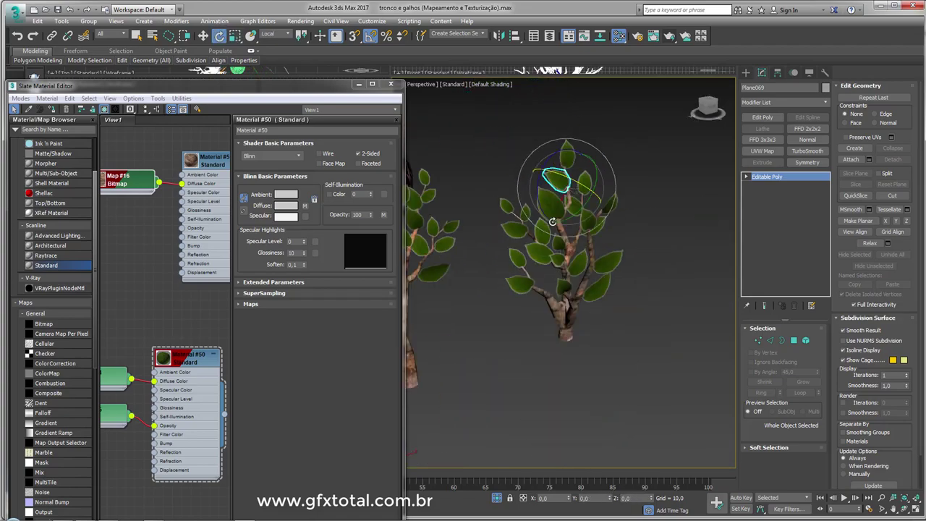
left_click_drag(552, 221, 579, 239, "shift")
left_click(471, 305)
middle_click_drag(550, 217, 506, 232, "alt")
Rotate out two more leaf copies with surface placement, confirming the clone
scroll(481, 247, "up", 3)
key("y")
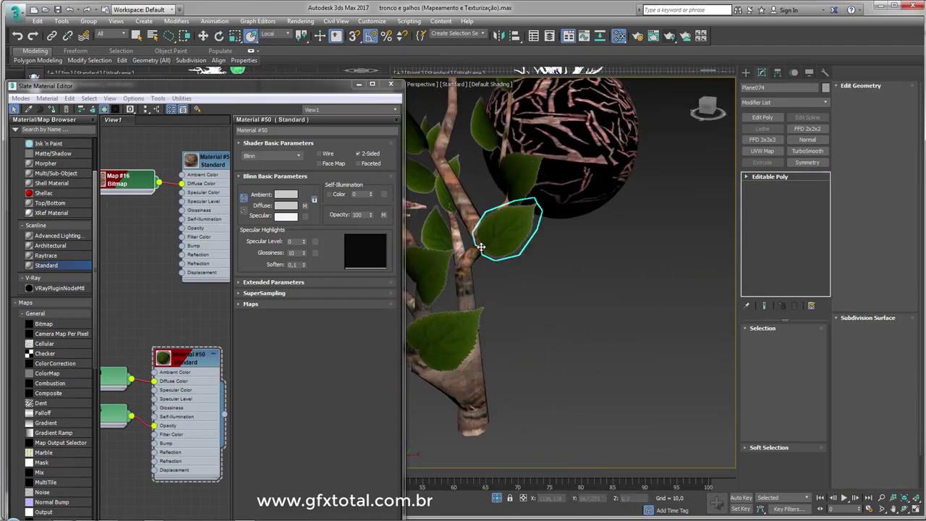
left_click_drag(481, 247, 492, 253, "shift")
key("e")
scroll(493, 254, "down", 3)
middle_click_drag(492, 253, 550, 246, "alt")
scroll(555, 257, "up", 2)
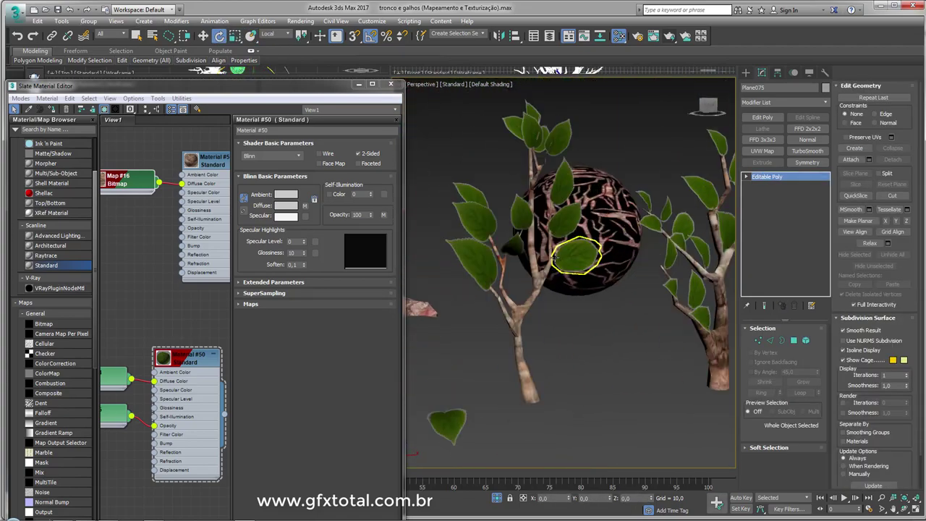
left_click_drag(555, 257, 572, 254, "shift")
key("Return")
mouse_move(507, 261)
middle_mouse_down("alt")
mouse_move(500, 275)
mouse_move(484, 250)
middle_mouse_up("alt")
scroll(505, 271, "up", 2)
scroll(506, 270, "down", 3)
Copy the top leaf, shrink it, and angle it about -85 degrees at the branch tip
left_click(496, 156)
scroll(524, 180, "up", 2)
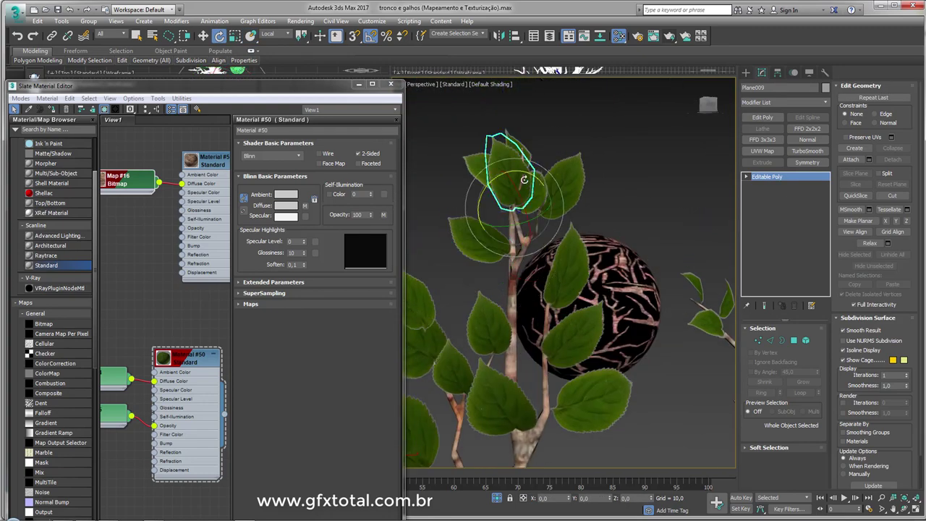
mouse_move(524, 180)
middle_mouse_down("alt")
mouse_move(507, 217)
mouse_move(522, 246)
middle_mouse_up("alt")
key("r")
left_click_drag(523, 142, 522, 262, "shift")
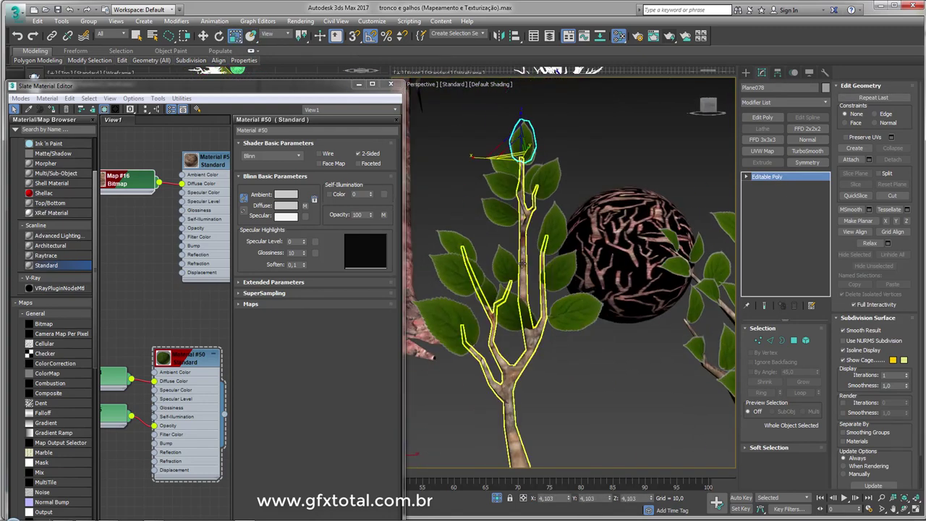
middle_click_drag(522, 262, 506, 239, "alt")
scroll(555, 186, "up", 2)
scroll(579, 228, "up", 2)
key("e")
left_click_drag(623, 155, 658, 218, "shift")
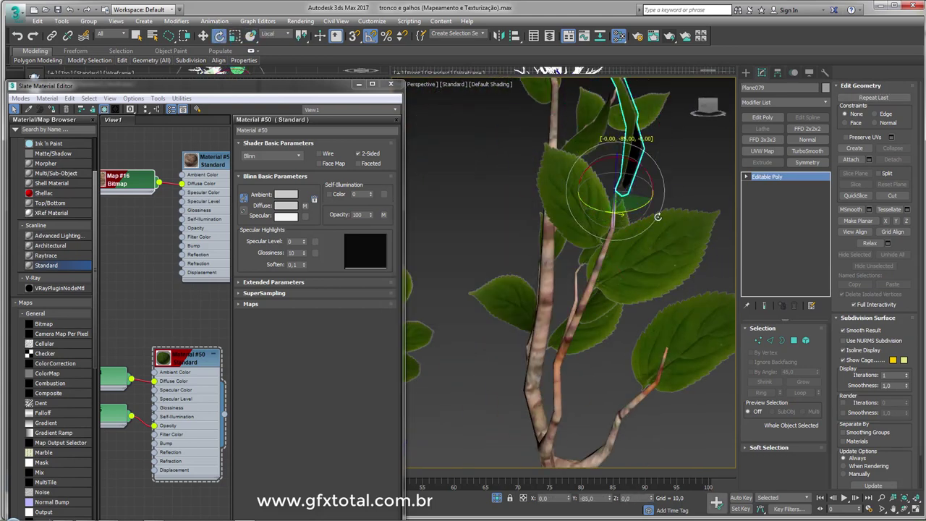
key("r")
scroll(658, 217, "down", 4)
Orbit out to view the whole scene, then close the Slate Material Editor
middle_click_drag(658, 218, 555, 397, "alt")
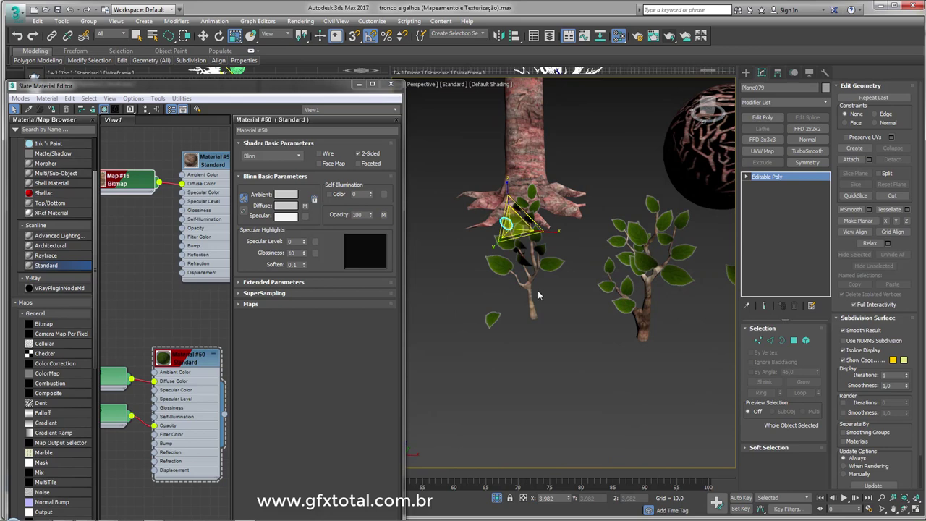
middle_click_drag(538, 293, 505, 311)
scroll(518, 314, "down", 2)
scroll(543, 318, "down", 3)
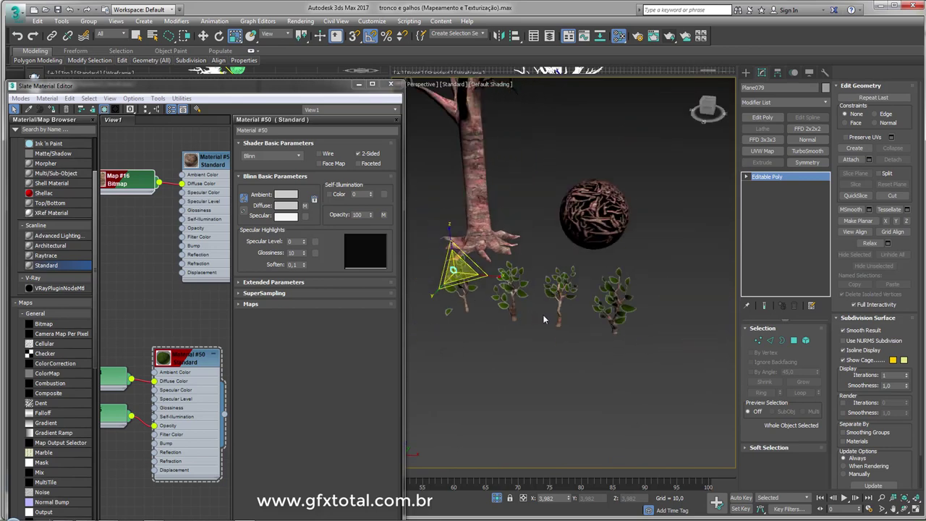
left_click(391, 84)
scroll(492, 325, "up", 2)
scroll(505, 335, "up", 2)
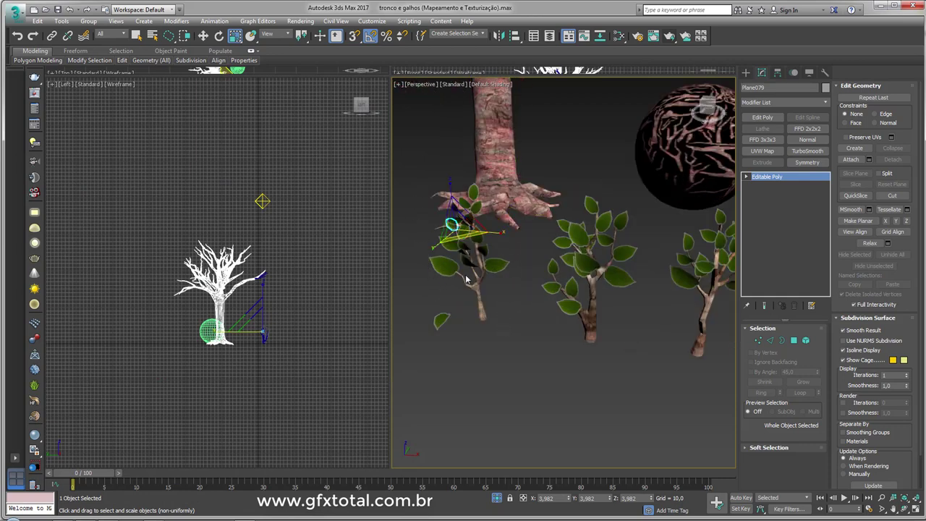
middle_click_drag(467, 279, 631, 136, "alt")
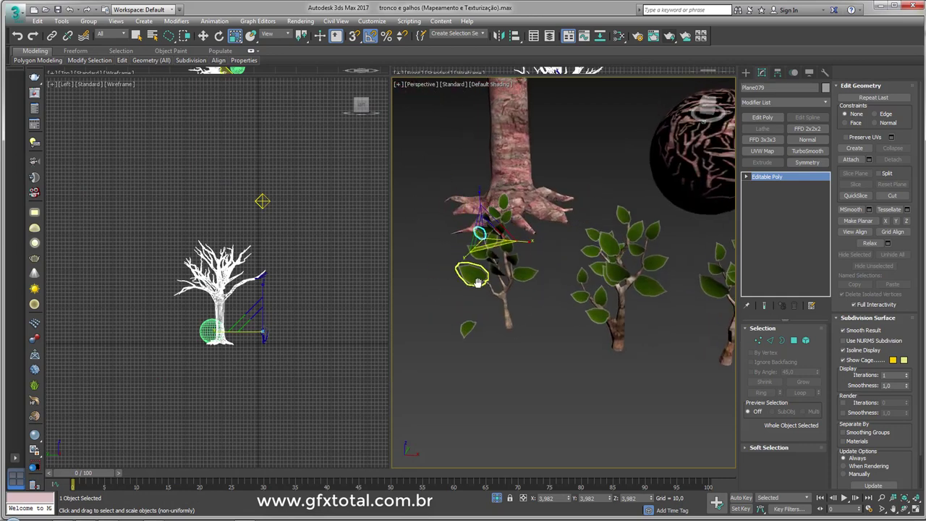
Create Multi/Sub-Object Material #62 in the Slate Material Editor with three sub-material slots
left_click(620, 38)
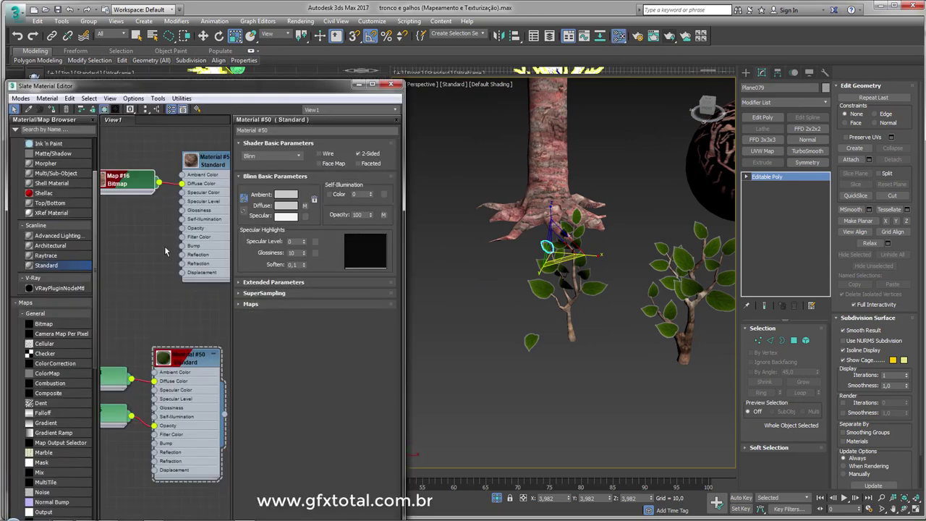
scroll(170, 236, "down", 2)
mouse_move(170, 235)
middle_mouse_down()
mouse_move(178, 268)
mouse_move(186, 135)
middle_mouse_up()
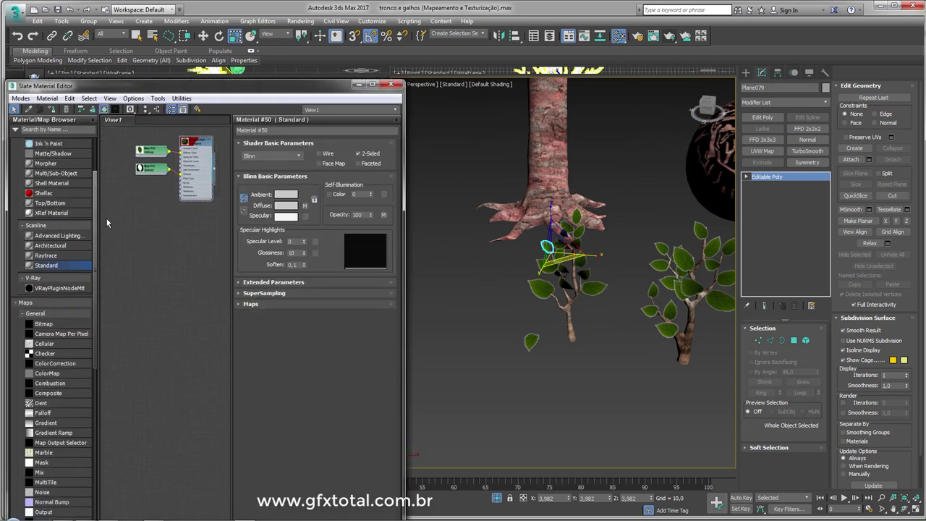
mouse_move(96, 228)
left_mouse_down()
mouse_move(100, 254)
mouse_move(102, 201)
left_mouse_up()
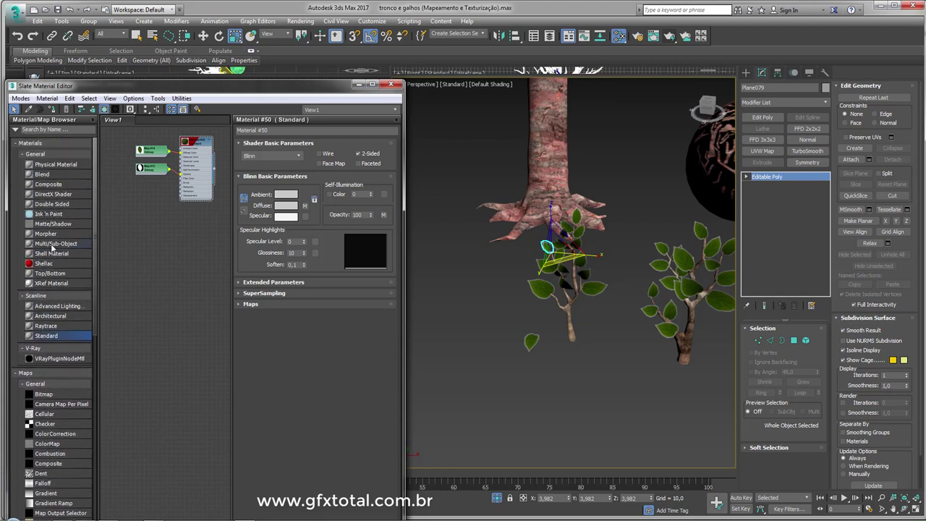
double_click(167, 259)
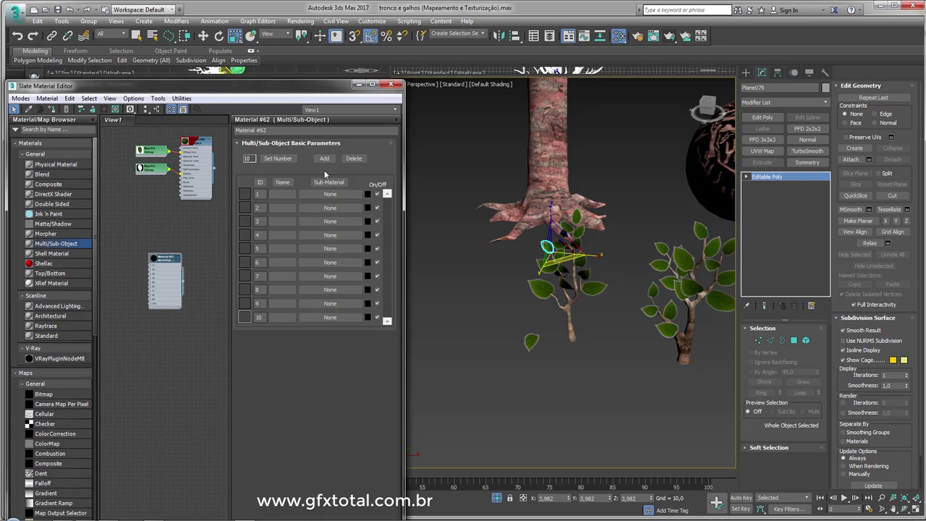
left_click(353, 159)
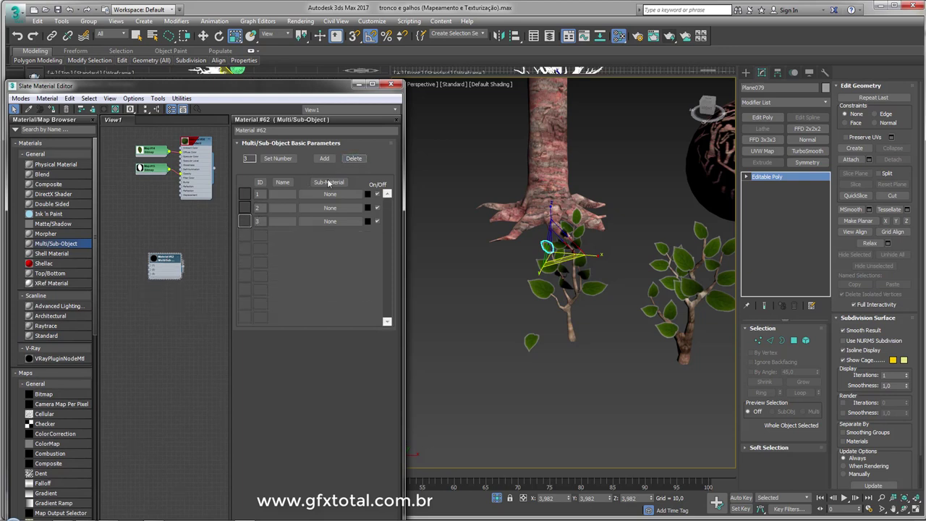
Move the Multi/Sub-Object node right and the textured material group lower down
left_click_drag(170, 260, 205, 262)
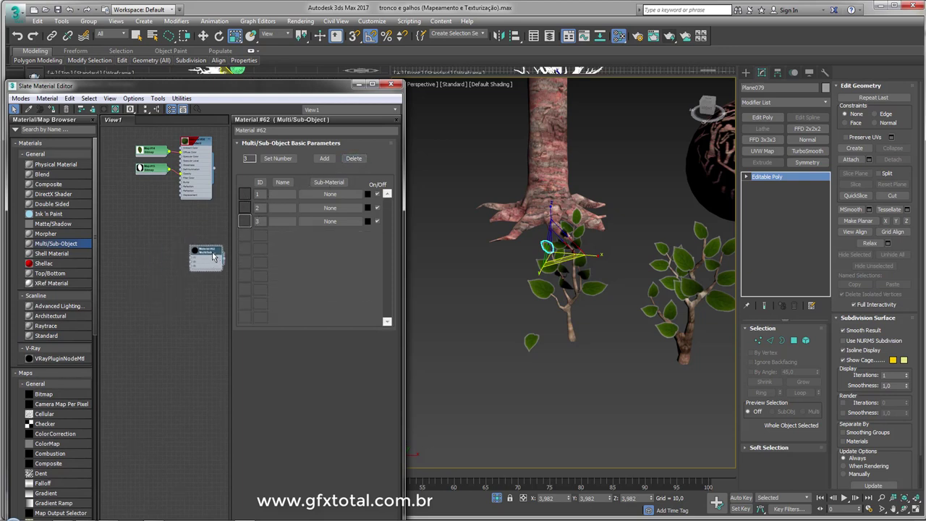
left_click_drag(129, 135, 214, 203)
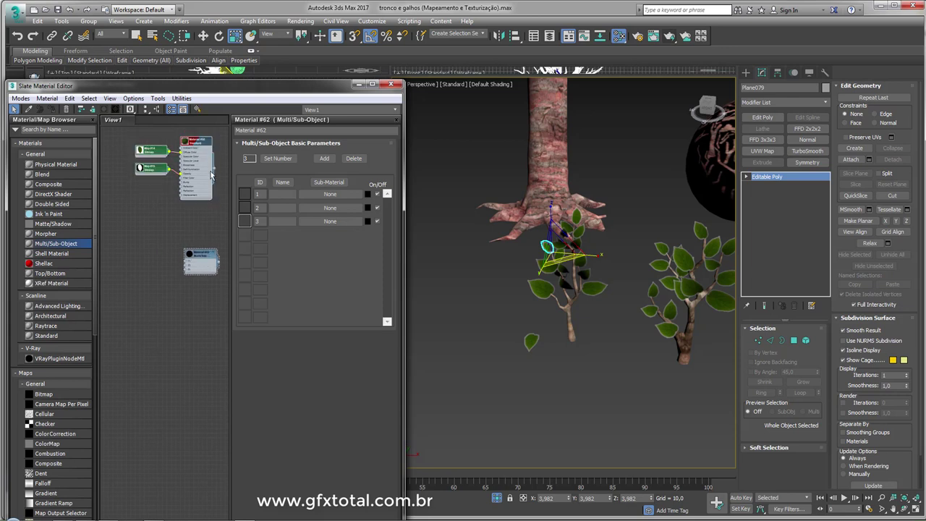
left_click_drag(191, 148, 171, 312)
scroll(174, 236, "down", 2)
scroll(175, 235, "down", 2)
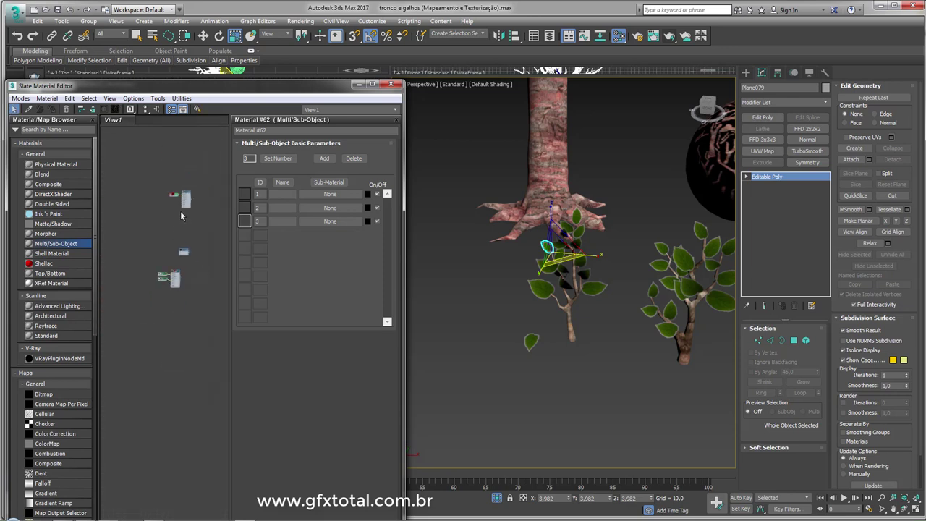
scroll(159, 210, "down", 2)
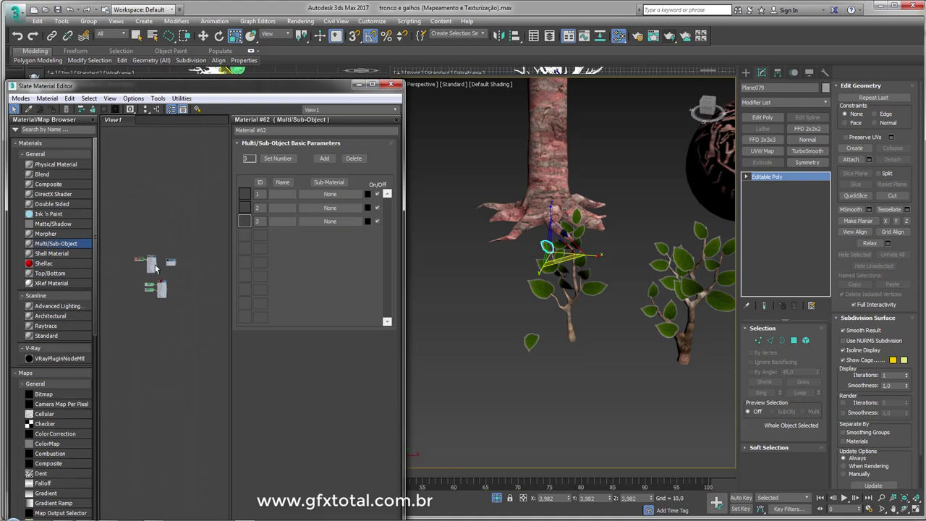
scroll(152, 247, "up", 4)
Collapse the standard material node and wire Material #51 into the Multi/Sub-Object material
left_click(155, 224)
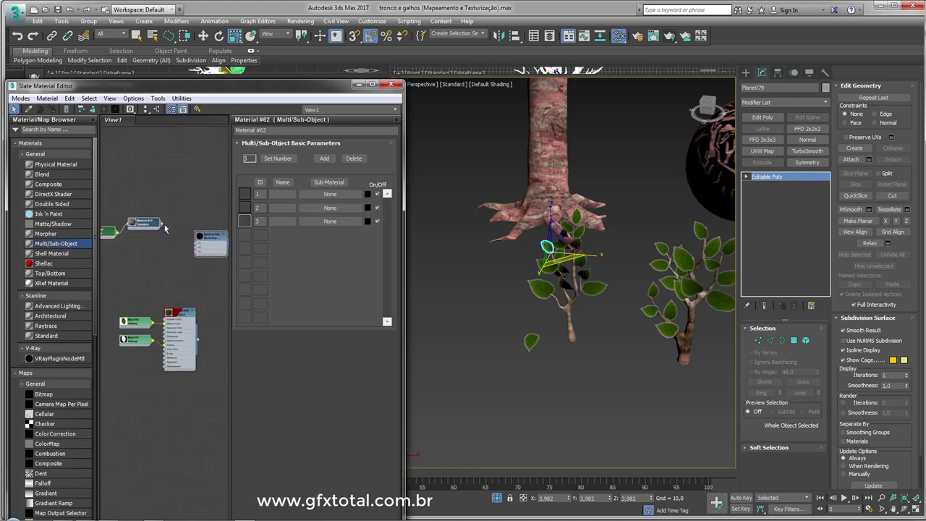
left_click_drag(196, 246, 196, 243)
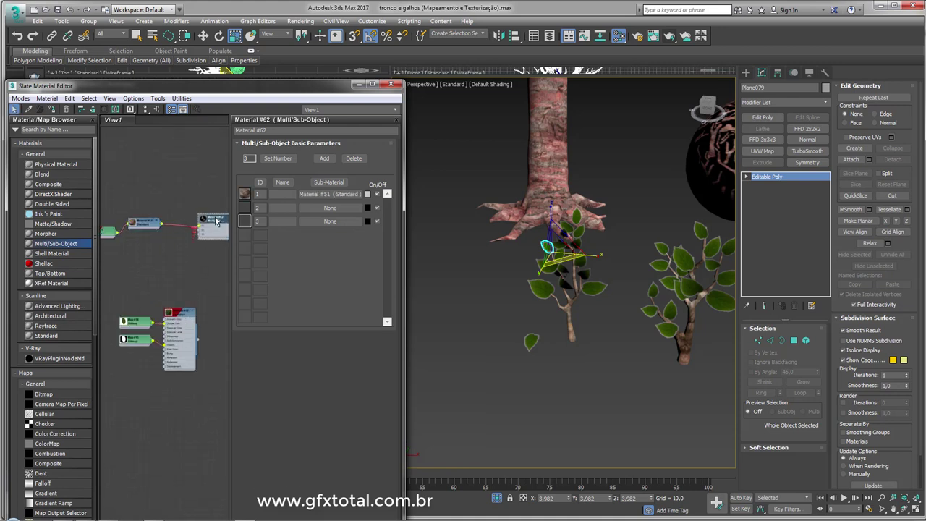
middle_click_drag(155, 260, 179, 215)
middle_click_drag(126, 247, 161, 220)
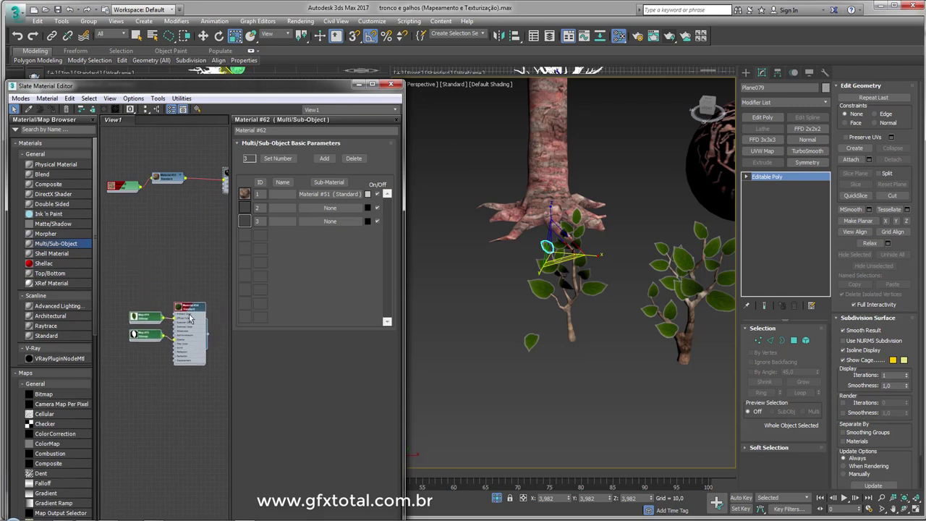
scroll(161, 220, "down", 5)
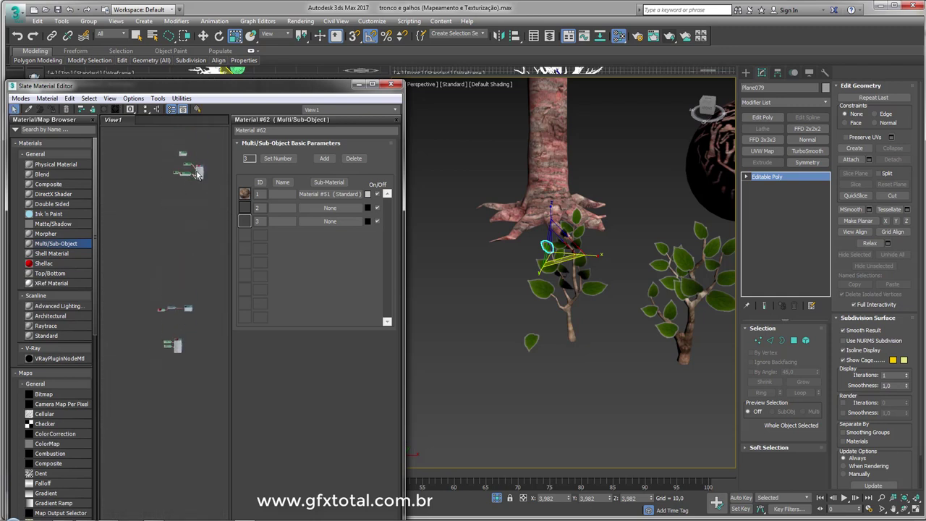
Reconnect Material #51 to slot 2, reposition the nodes, and open its parameters
left_click_drag(201, 168, 170, 273)
scroll(174, 322, "up", 2)
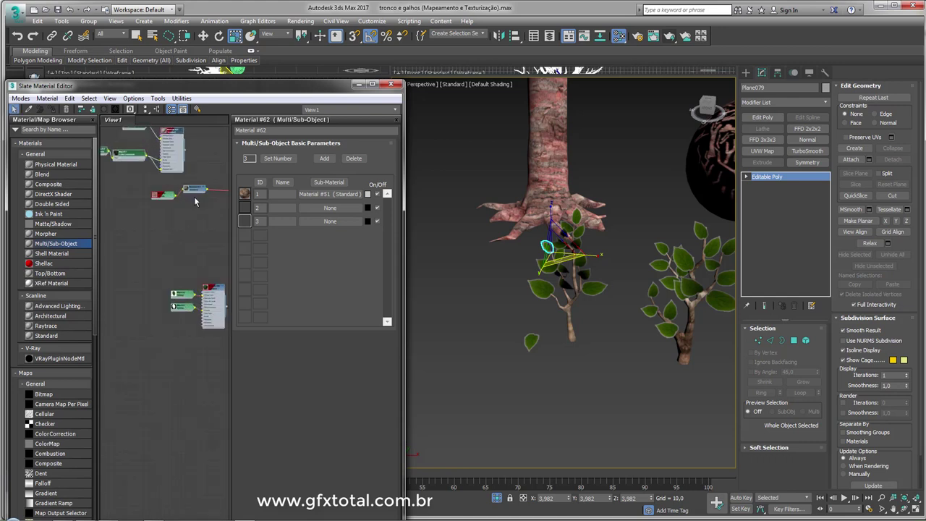
scroll(173, 322, "up", 2)
scroll(174, 322, "up", 2)
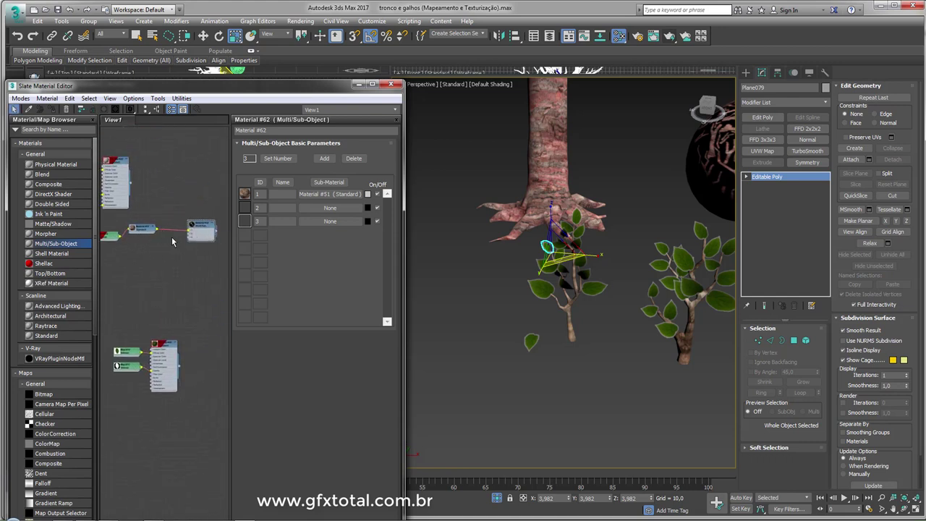
scroll(173, 242, "up", 3)
left_click_drag(201, 225, 201, 231)
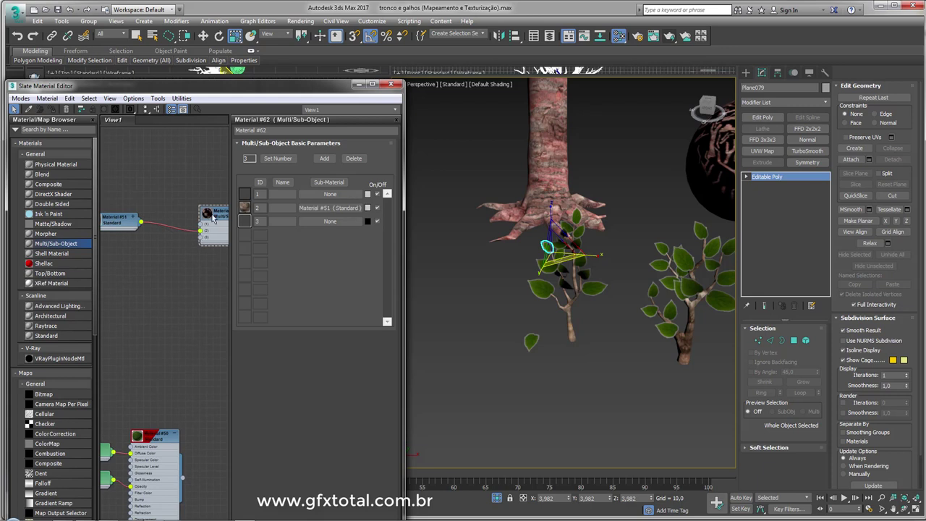
left_click_drag(119, 221, 141, 244)
scroll(153, 252, "down", 1)
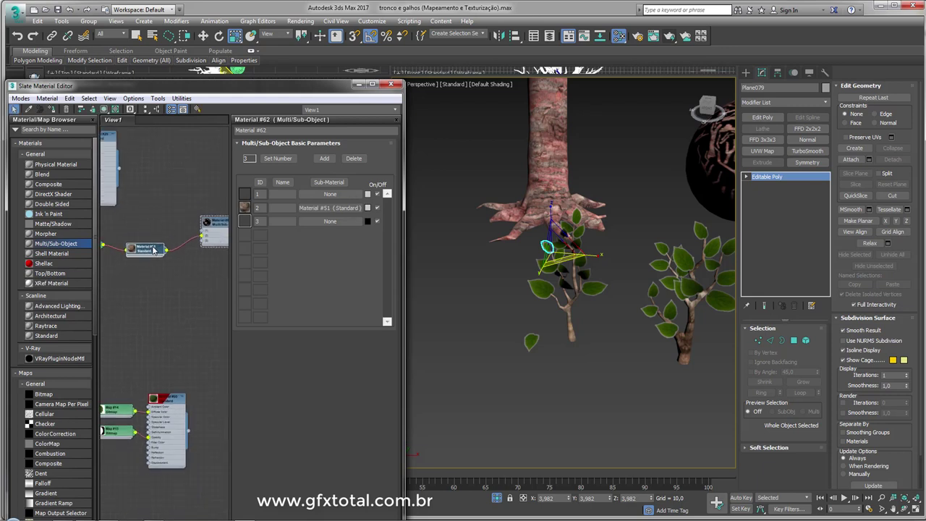
double_click(153, 250)
Wire the trunk material into Multi/Sub-Object slot 1 and rename Material #29 to 'tronco'
key("BackSpace")
type("galhos")
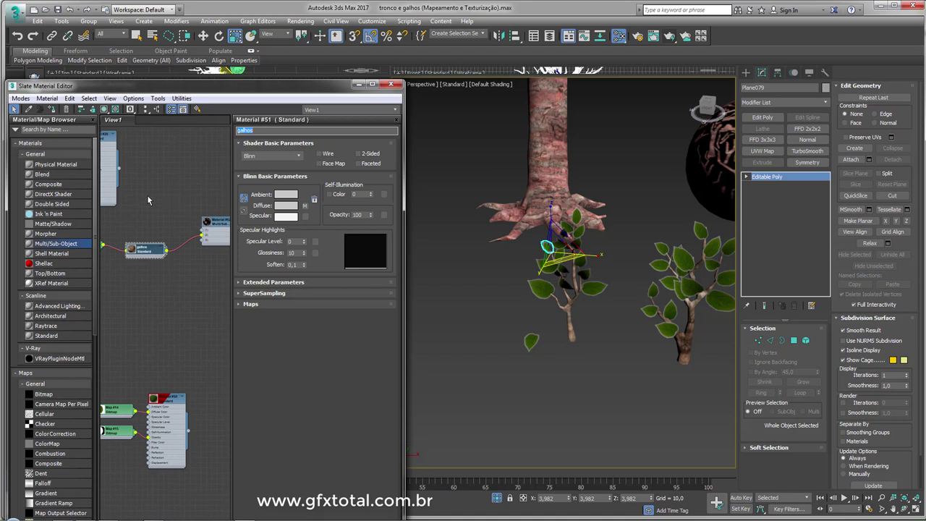
middle_click_drag(148, 200, 136, 172)
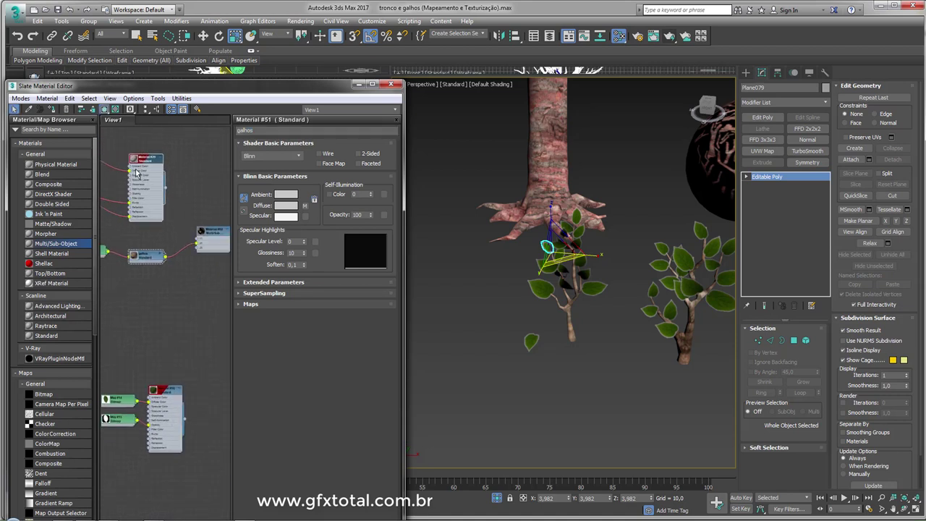
left_click_drag(166, 188, 200, 236)
double_click(150, 163)
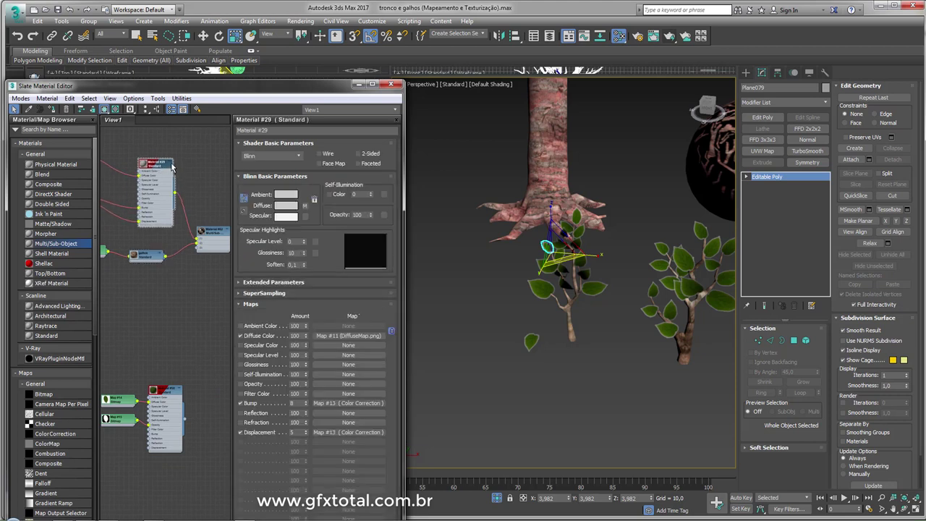
double_click(157, 166)
left_click(276, 132)
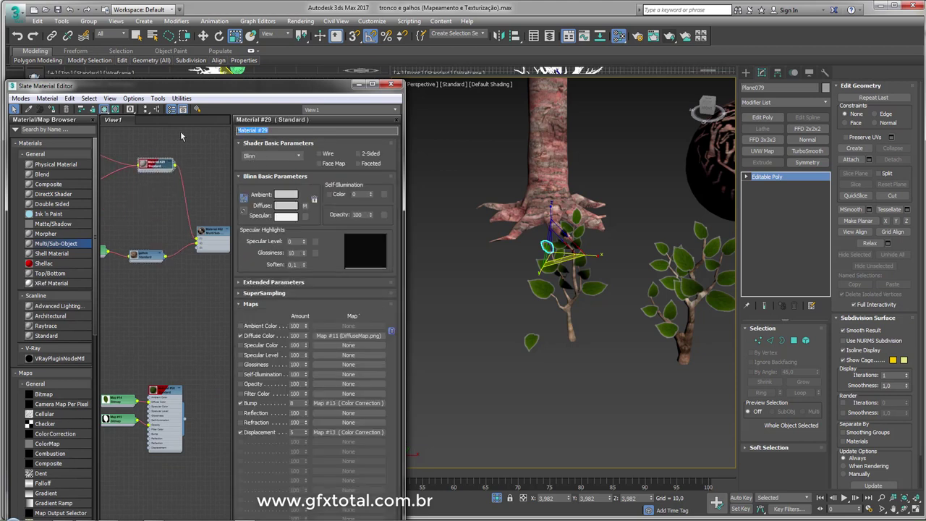
type("tronco")
Connect the leaf material Material #50 to slot 3 of the Multi/Sub-Object material
middle_click_drag(174, 333, 198, 298)
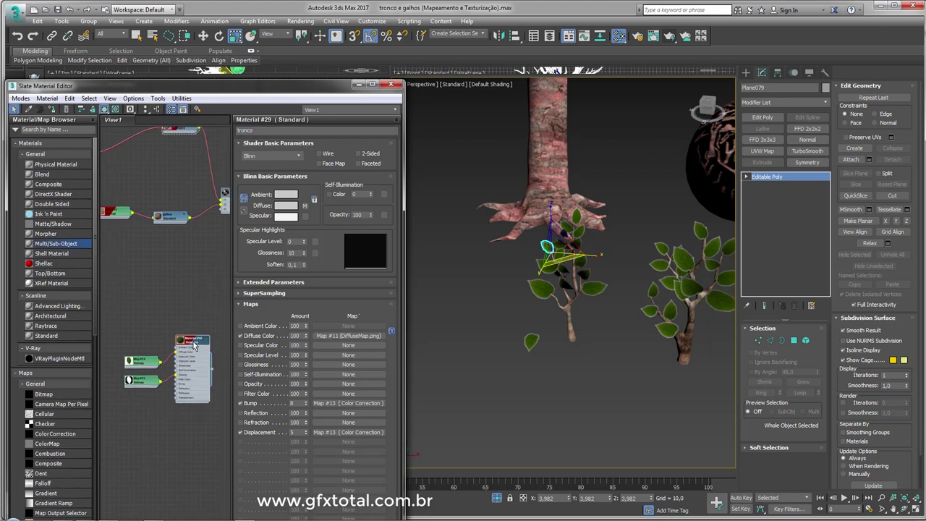
left_click_drag(124, 316, 212, 407)
left_click_drag(192, 353, 180, 244)
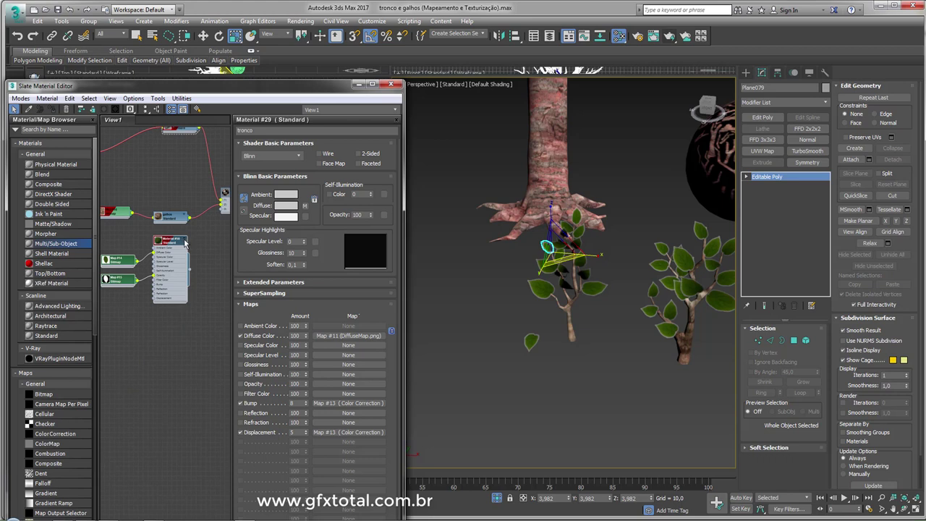
left_click(184, 241)
mouse_move(185, 243)
left_mouse_down()
mouse_move(186, 259)
mouse_move(222, 211)
left_mouse_up()
left_click(195, 265)
right_click(222, 210)
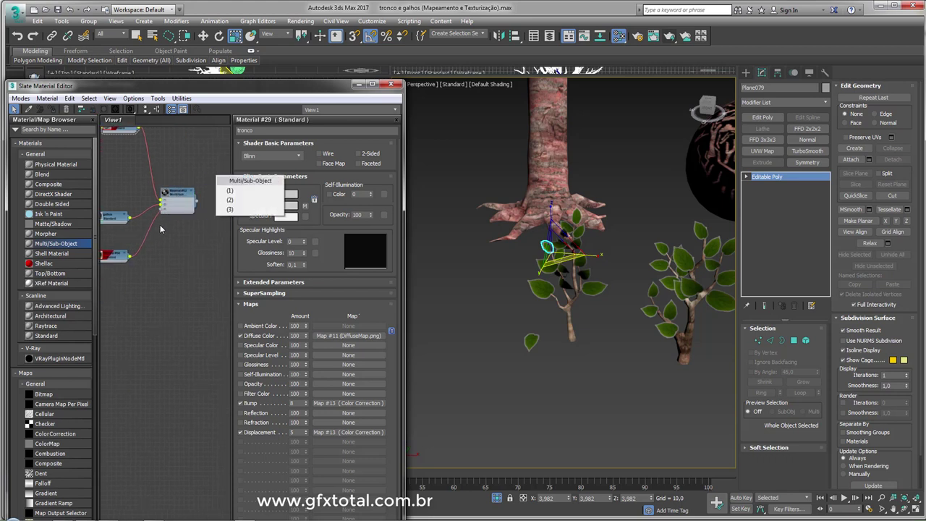
left_click(238, 209)
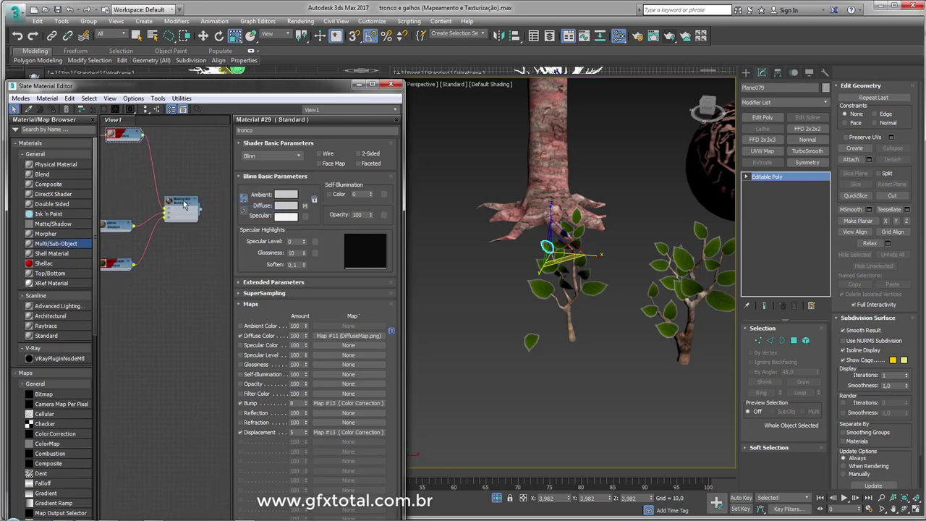
double_click(185, 205)
Set material ID 1 on all polygons of the large tree trunk object
scroll(519, 201, "down", 3)
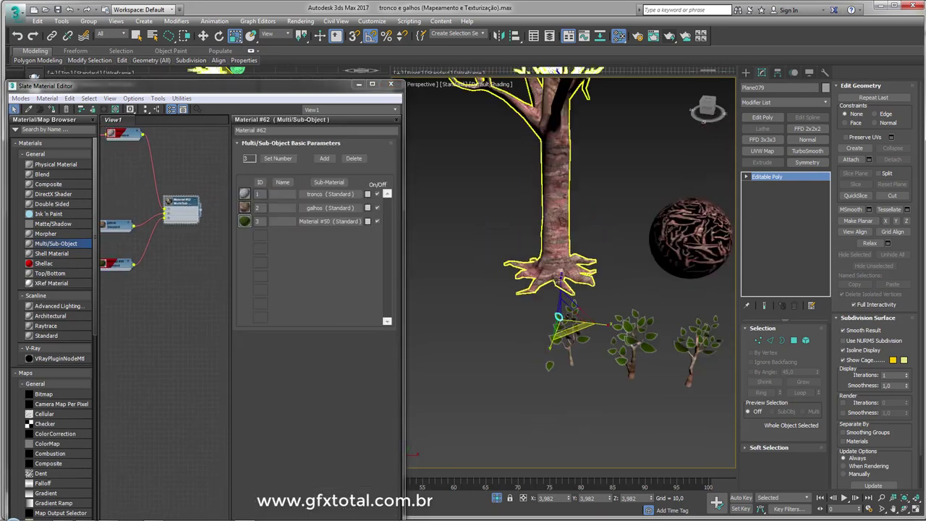
middle_click_drag(572, 207, 562, 244)
left_click(562, 244)
scroll(563, 245, "down", 4)
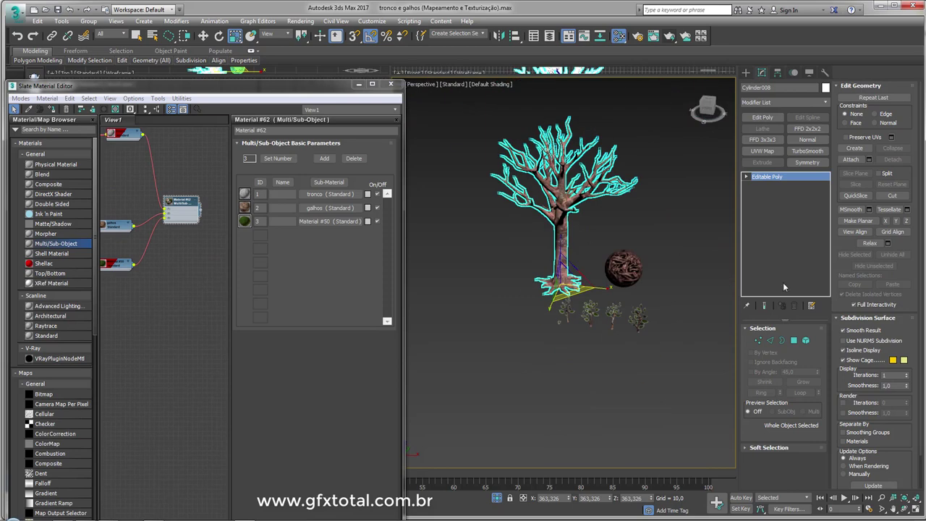
left_click(805, 341)
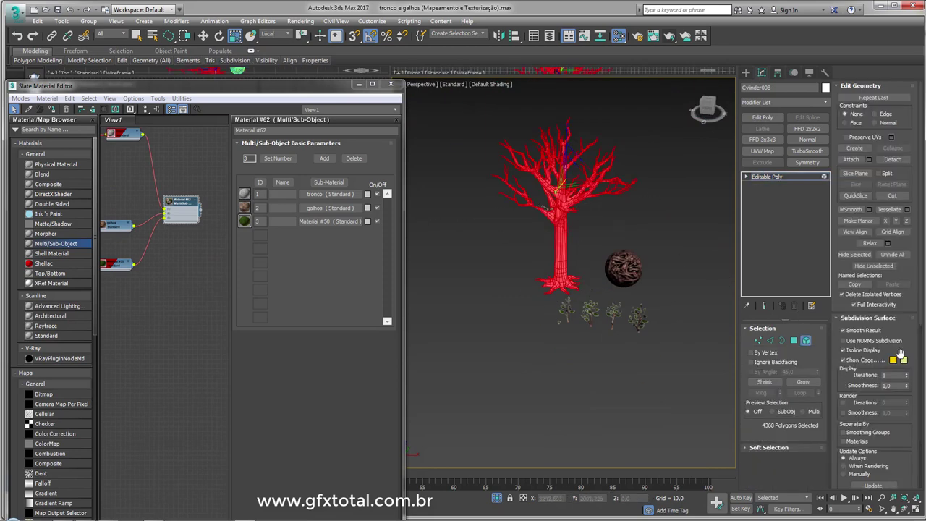
scroll(908, 311, "down", 3)
scroll(908, 319, "down", 3)
scroll(904, 325, "down", 2)
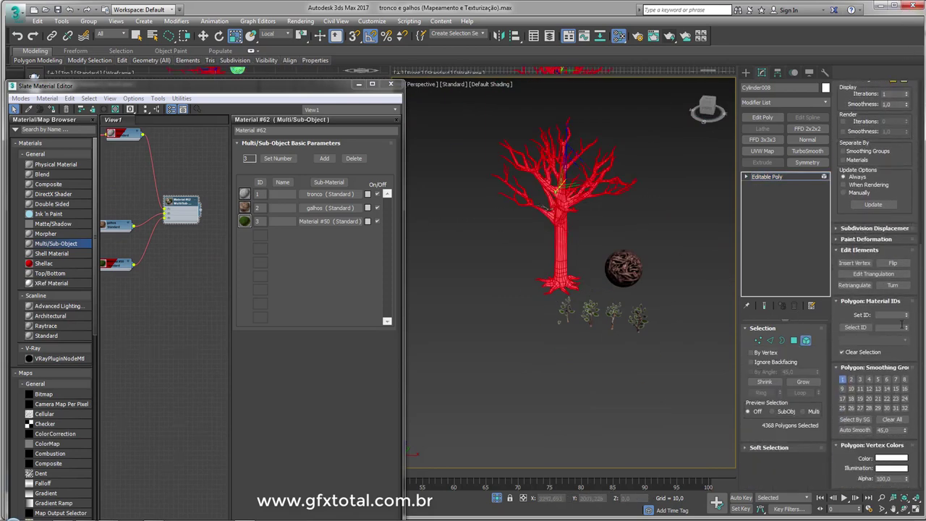
left_click(894, 314)
type("1")
key("Return")
left_click(769, 176)
Give all polygons of the small left branch material ID 2
scroll(574, 329, "up", 3)
left_click(564, 313)
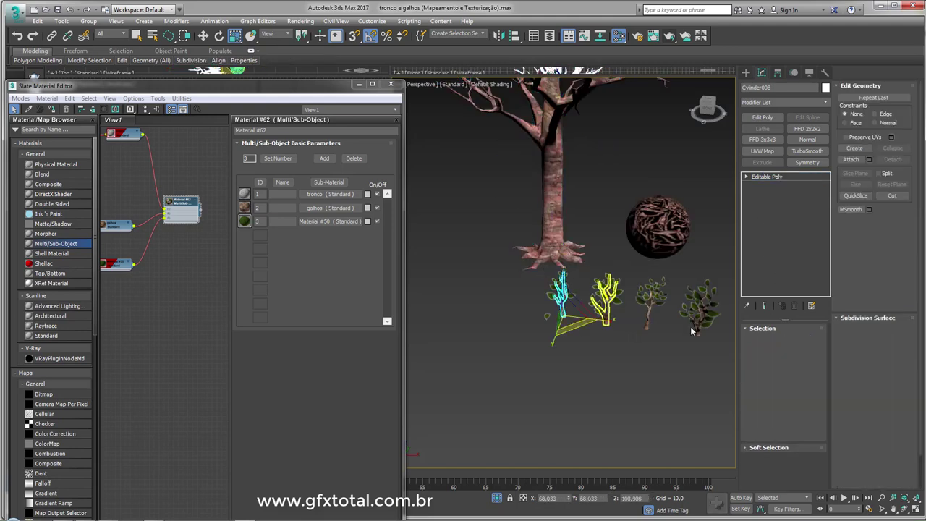
key("5")
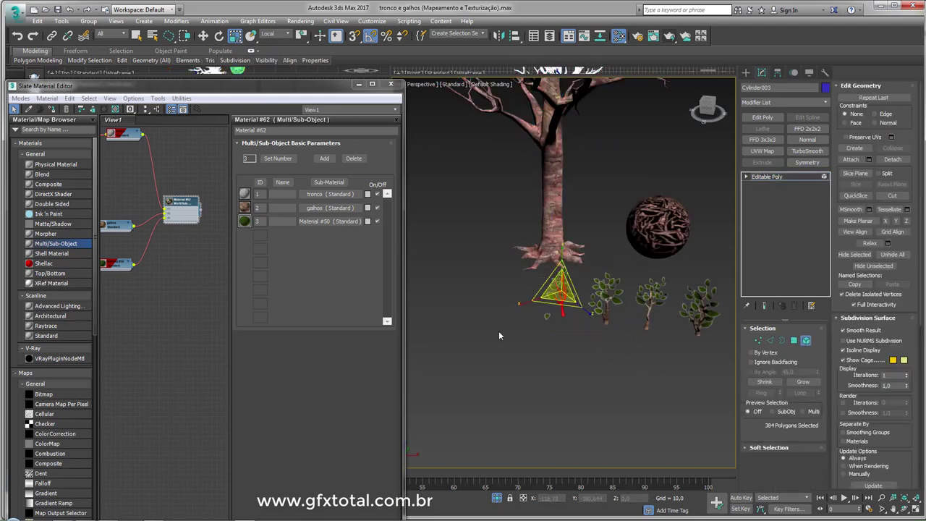
scroll(885, 367, "down", 1)
scroll(885, 367, "down", 4)
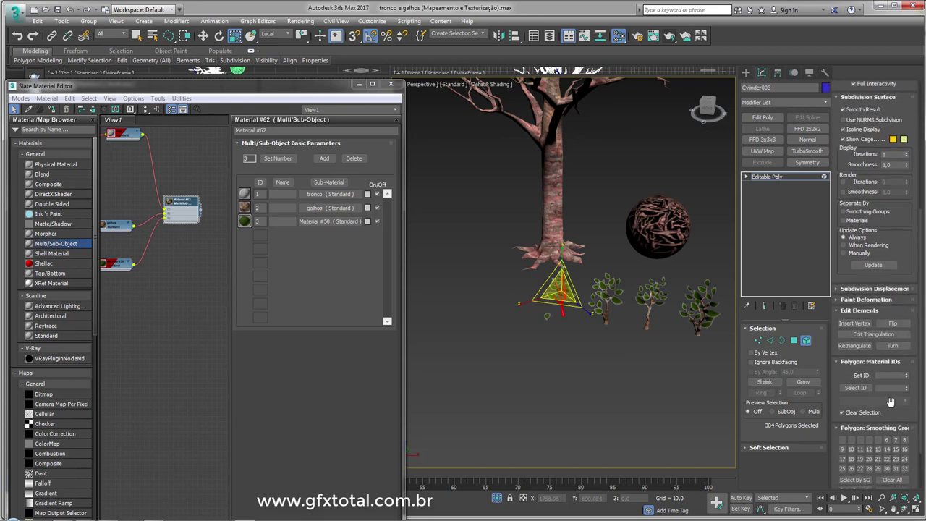
left_click(888, 374)
type("2")
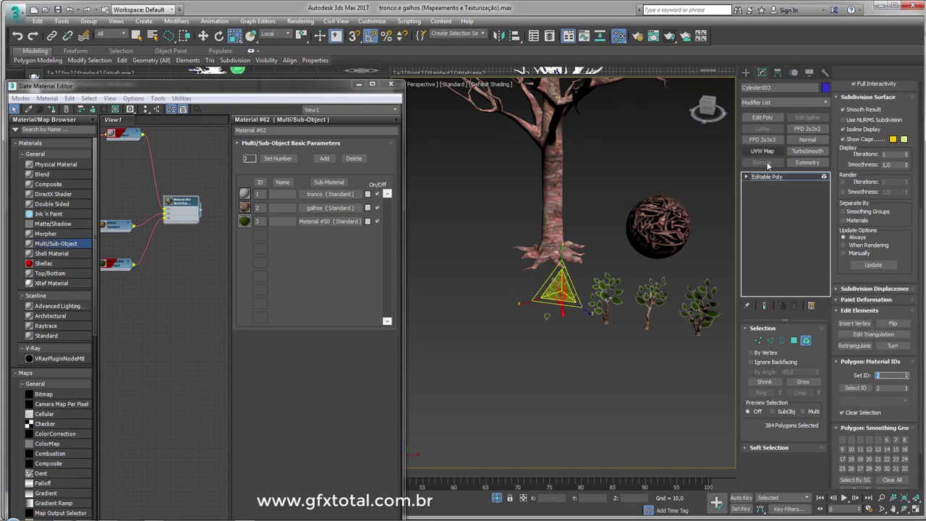
left_click(769, 176)
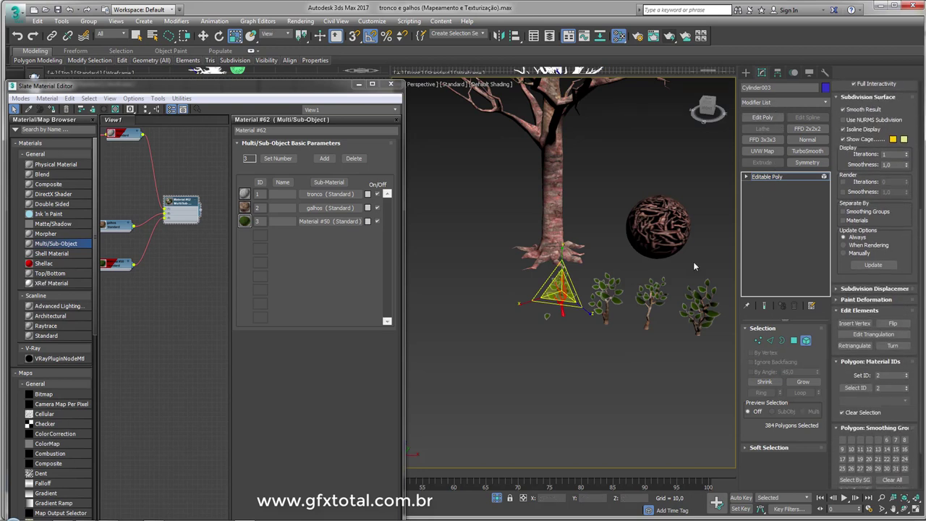
Select all 249 polygons of the second small branch by element
left_click(608, 296)
left_click(806, 340)
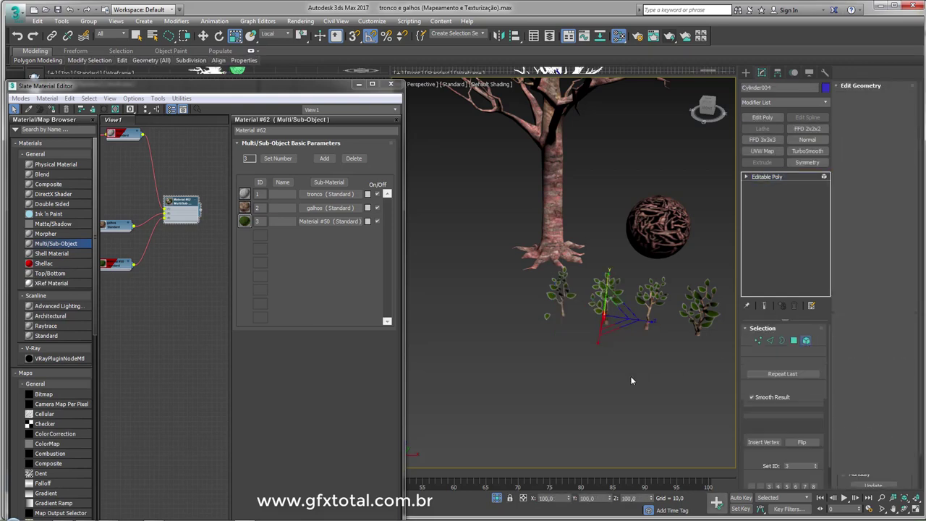
left_click(608, 300)
scroll(907, 451, "down", 5)
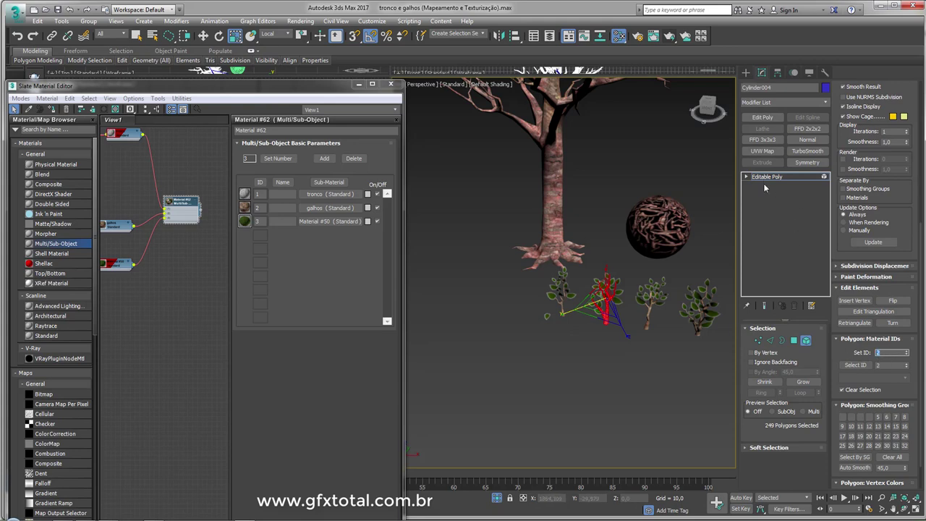
Give the next tree's branch elements material ID 2
left_click(806, 340)
left_click(651, 300)
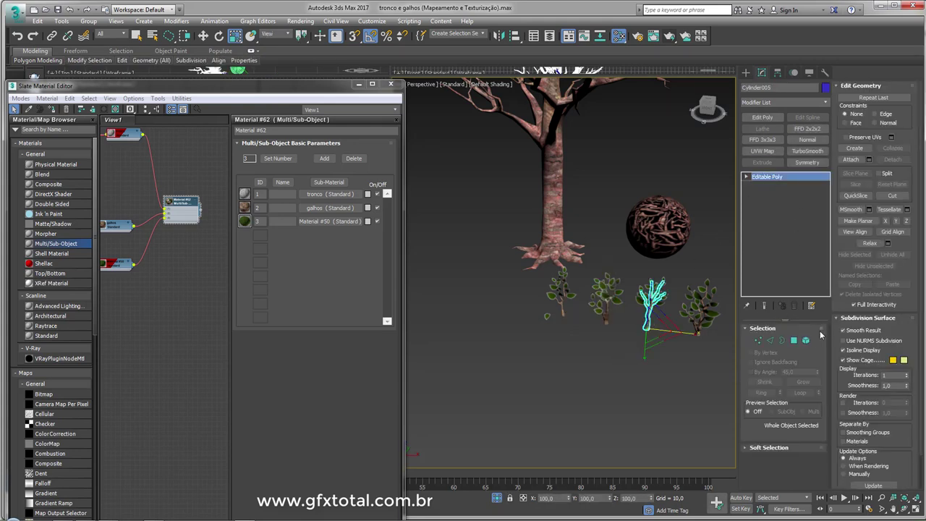
left_click(808, 340)
scroll(905, 411, "down", 3)
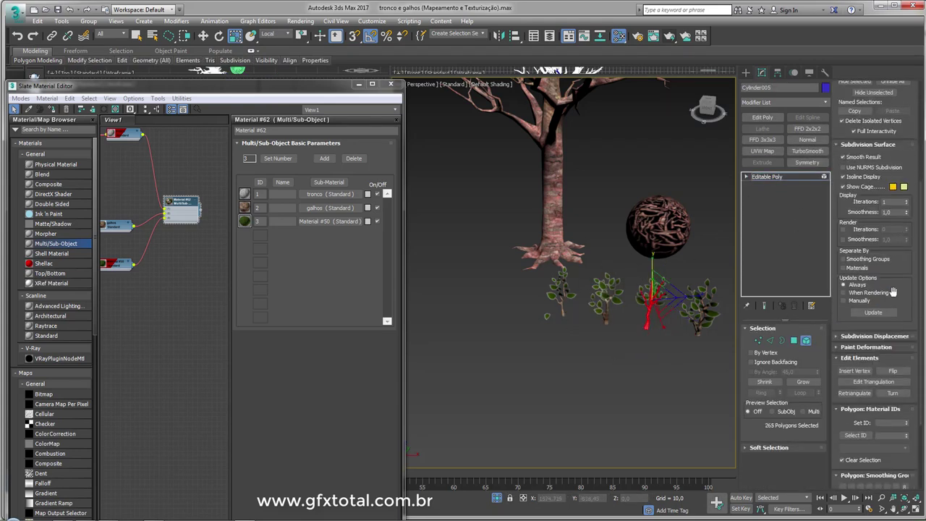
type("2")
key("Return")
Set the fourth tree's branch elements to material ID 2, then leave Element mode
left_click(787, 176)
left_click(700, 300)
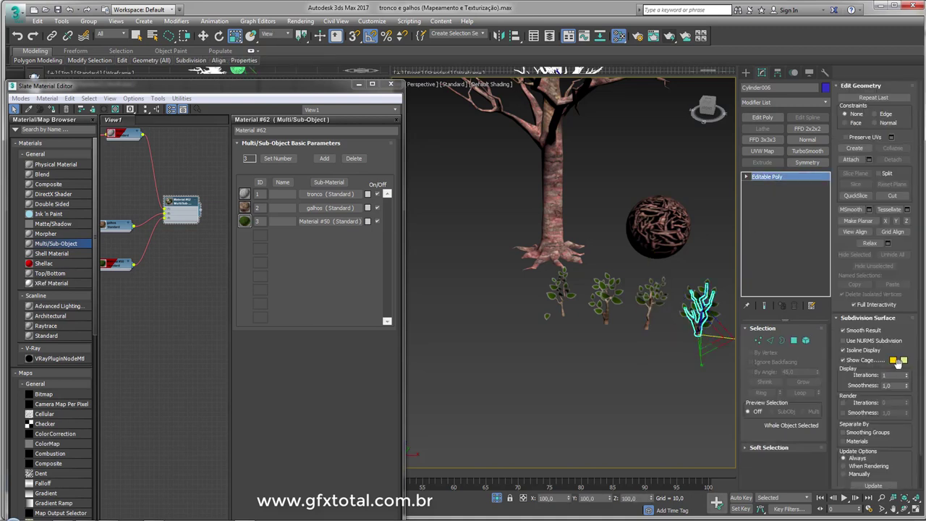
scroll(873, 389, "down", 1)
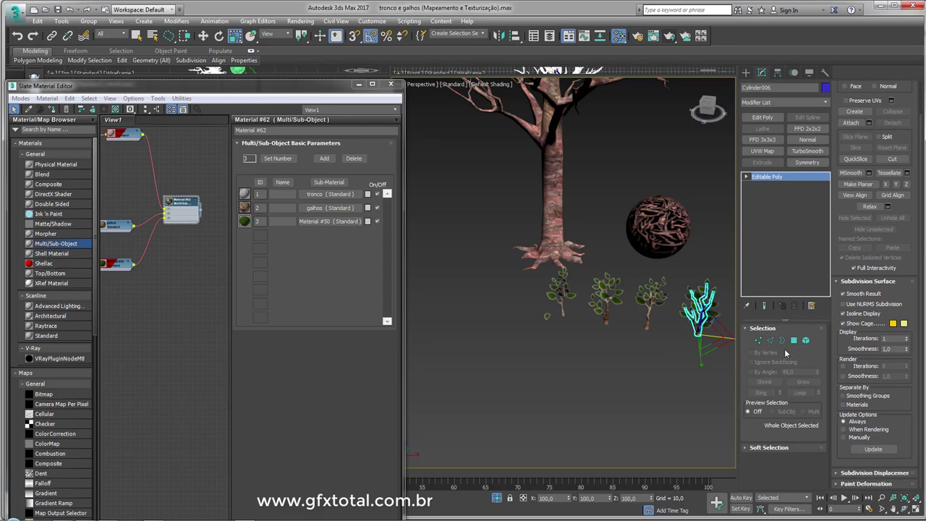
left_click(806, 340)
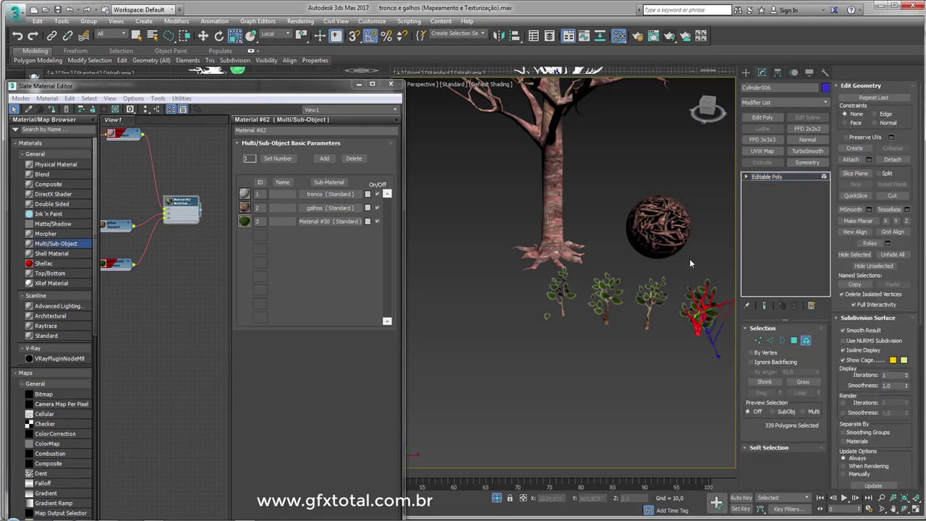
left_click_drag(904, 444, 910, 236)
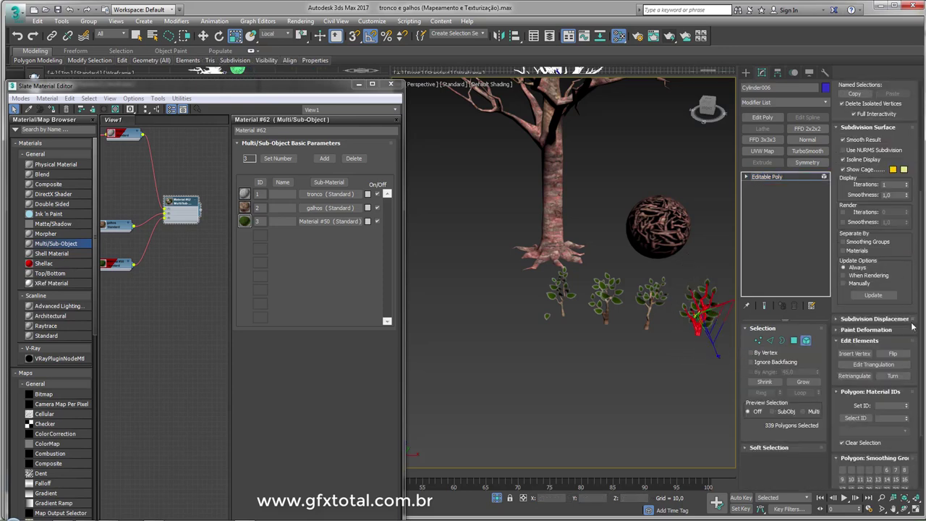
left_click(887, 344)
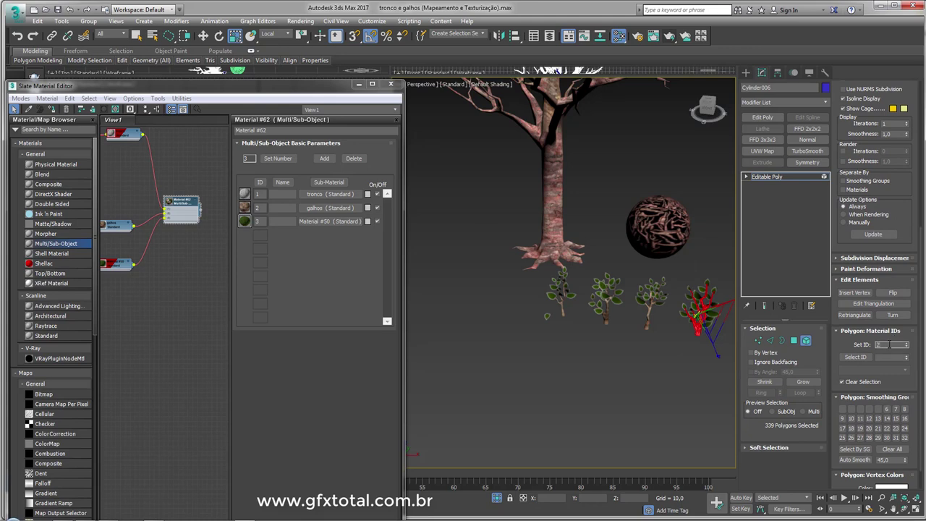
type("2")
left_click(773, 177)
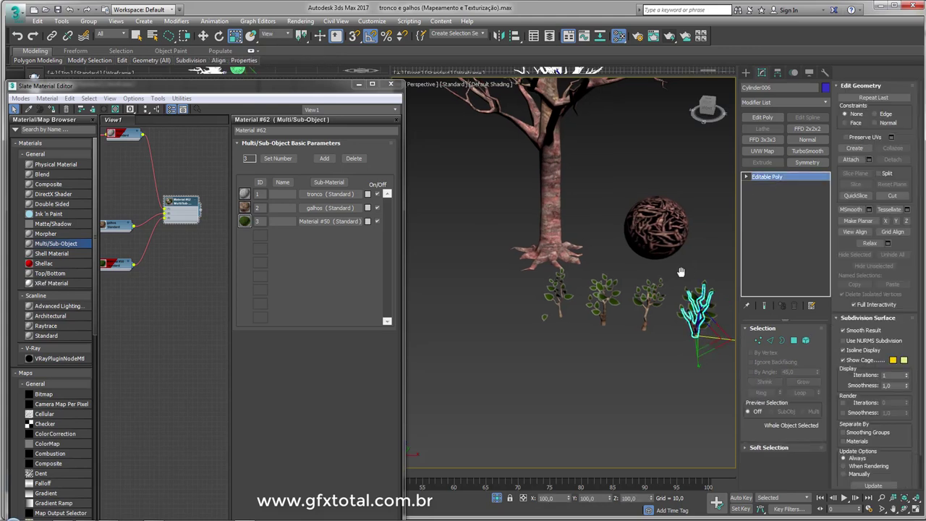
Select the first, second and third trees together with the trunk
scroll(653, 282, "up", 2)
scroll(653, 282, "up", 1)
scroll(653, 282, "up", 1)
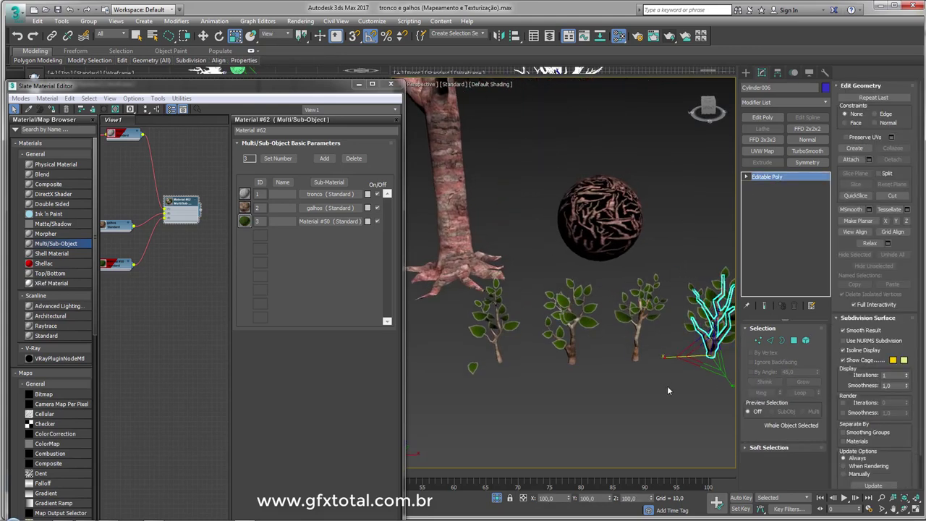
left_click(637, 359, "ctrl")
left_click(568, 348, "ctrl")
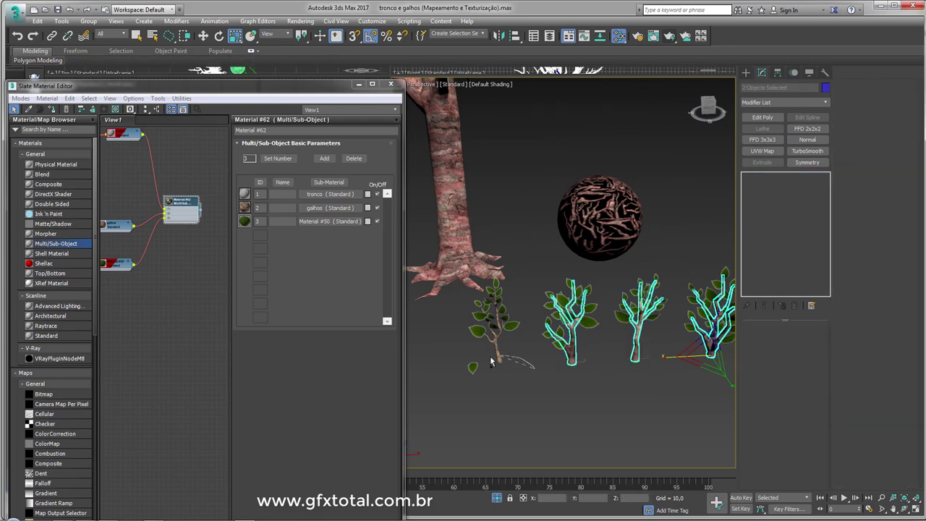
left_click(495, 340, "ctrl")
left_click(427, 248, "ctrl")
Hide the selected trunk and branches, then hide the textured sphere
right_click(483, 255)
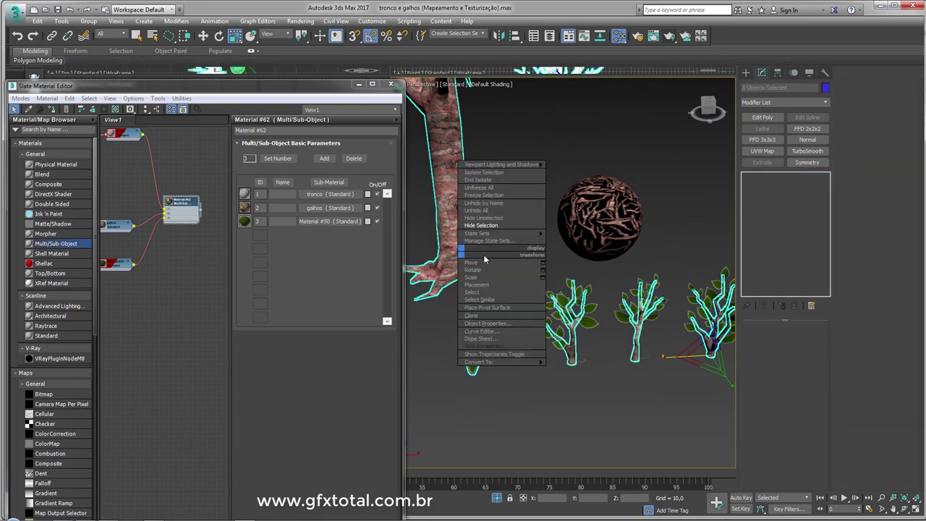
left_click(506, 234)
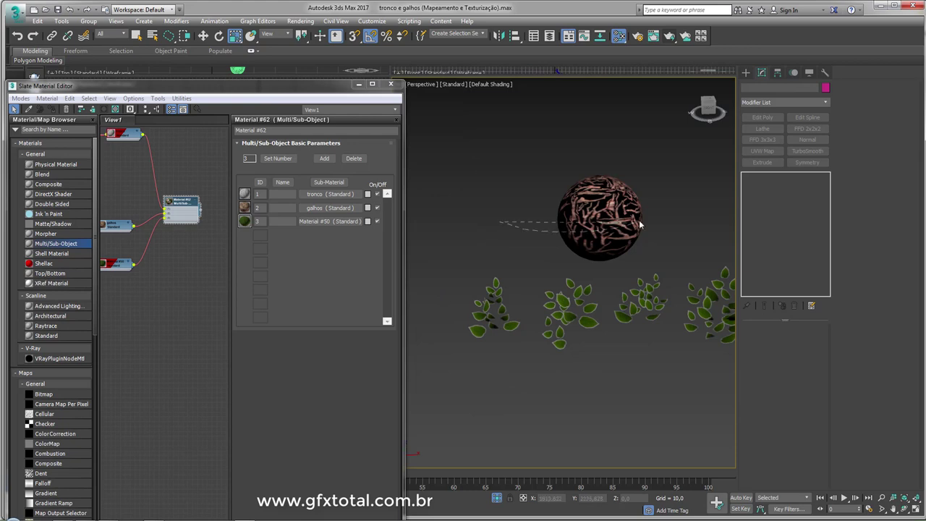
left_click(590, 230)
right_click(590, 230)
left_click(610, 203)
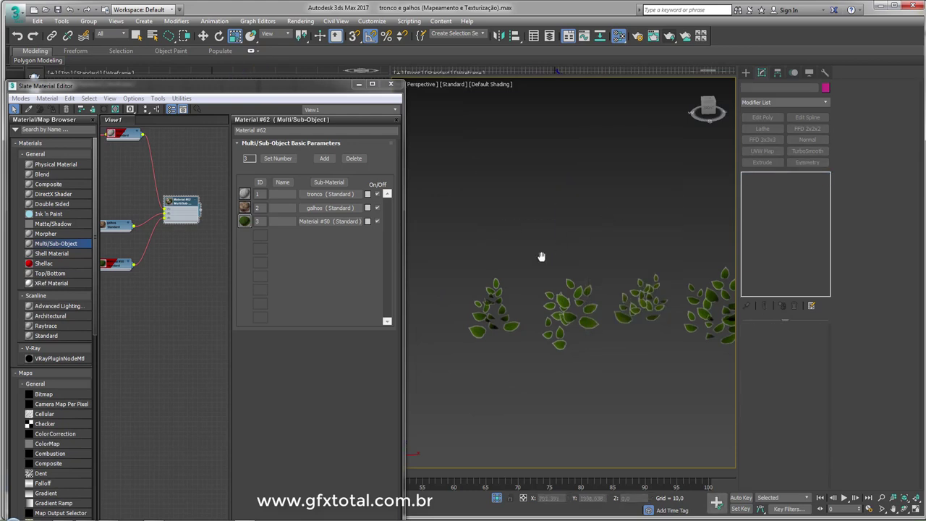
Frame the first plant's leaves in the view and select a single leaf
scroll(547, 266, "down", 4)
scroll(544, 260, "up", 2)
scroll(541, 258, "down", 3)
scroll(532, 269, "up", 2)
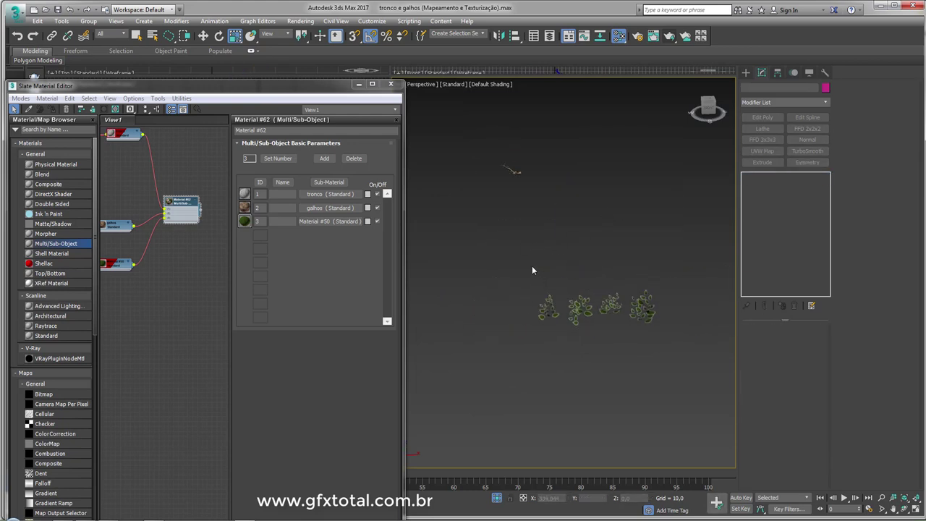
left_click_drag(556, 338, 554, 334)
scroll(550, 326, "up", 3)
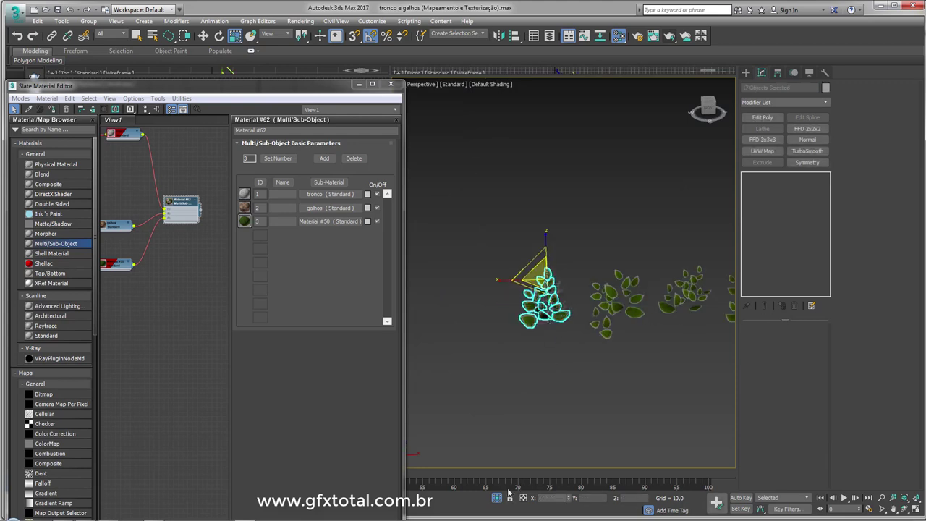
mouse_move(529, 463)
middle_mouse_down("alt")
mouse_move(546, 421)
mouse_move(585, 399)
mouse_move(534, 372)
middle_mouse_up("alt")
key("z")
left_click(533, 372)
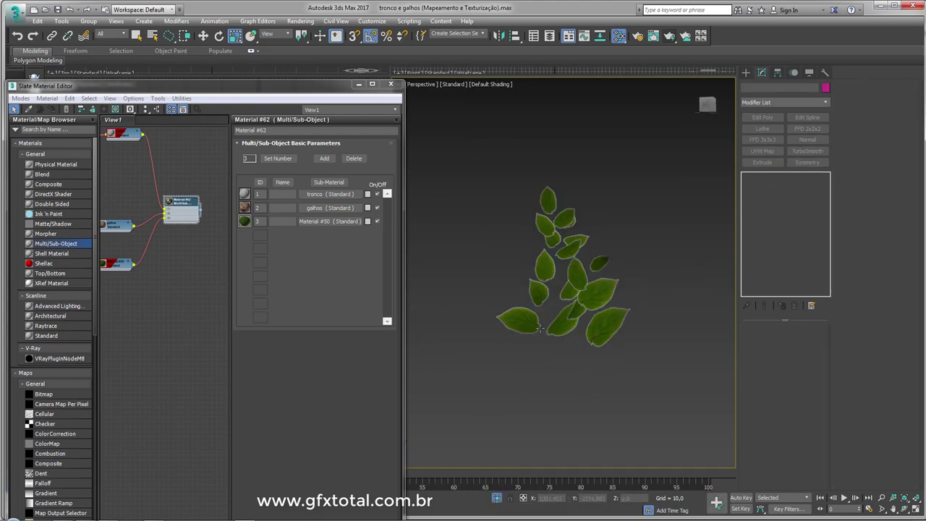
left_click(554, 332)
middle_click_drag(554, 332, 518, 234, "alt")
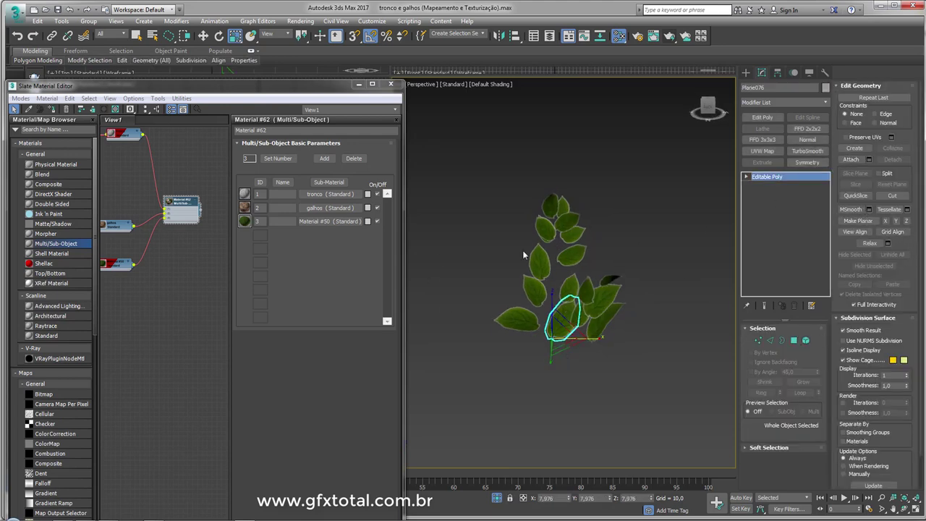
Attach all of the first plant's listed leaf planes to the selected leaf
left_click(869, 159)
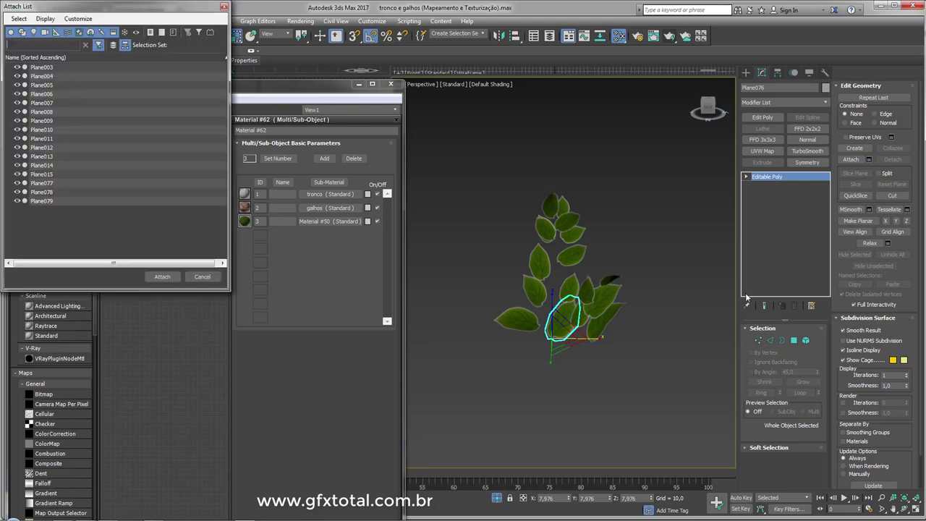
left_click(48, 67)
left_click(41, 200, "shift")
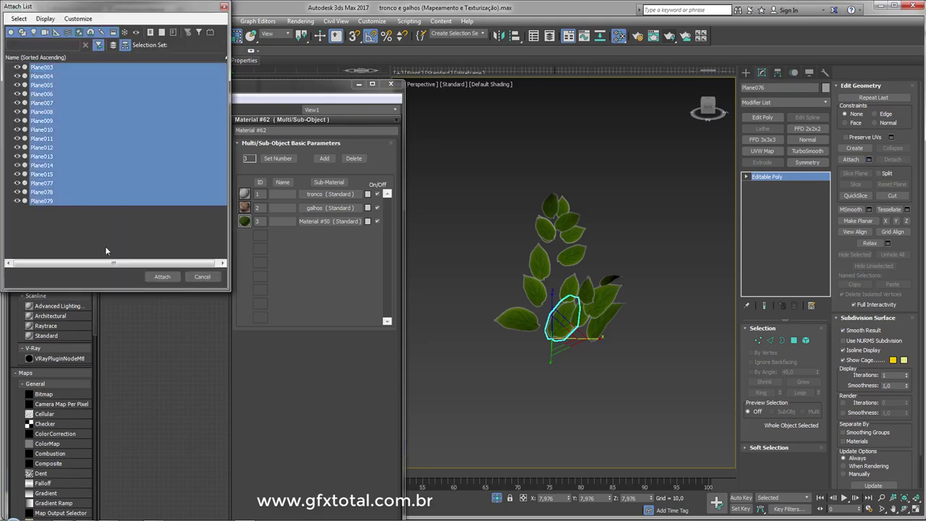
left_click(162, 277)
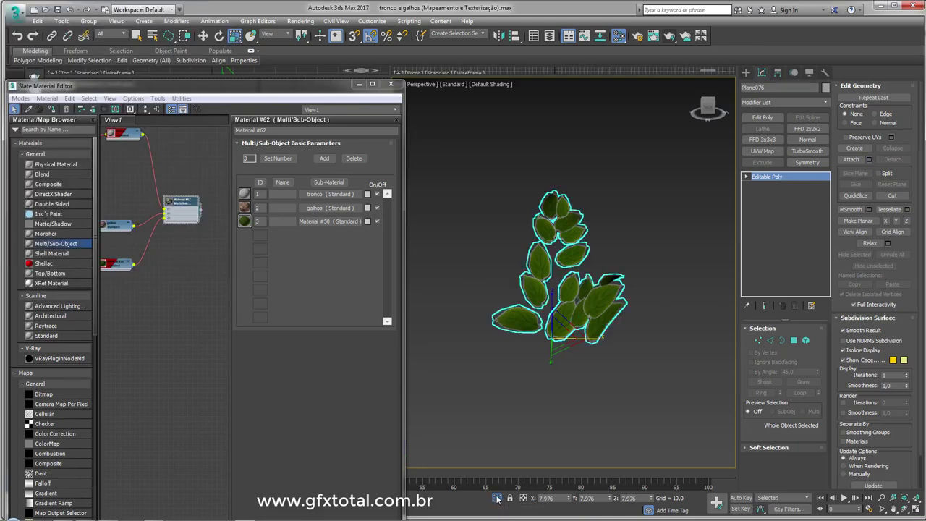
scroll(635, 383, "down", 5)
scroll(612, 325, "up", 2)
scroll(612, 325, "up", 3)
scroll(612, 325, "up", 2)
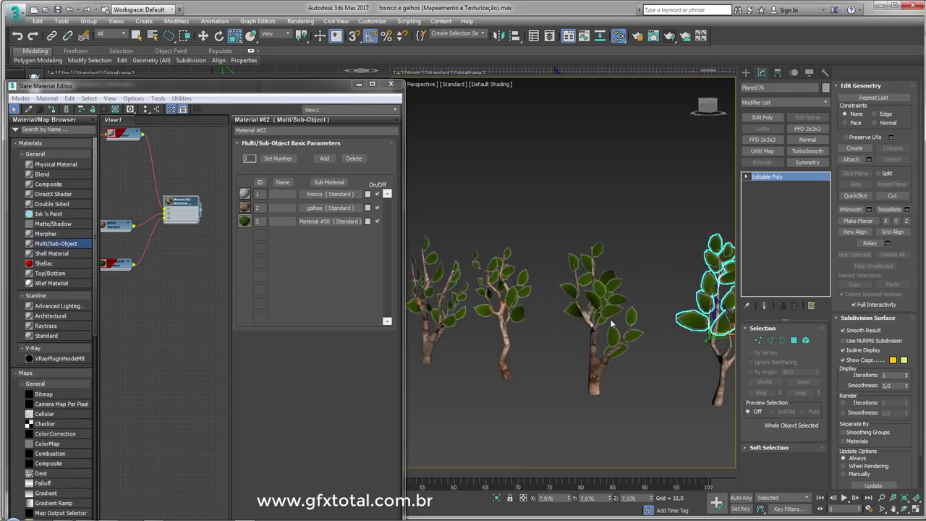
Isolate the third tree's leaves and attach Plane017 through Plane033 to one leaf
left_click_drag(567, 259, 592, 397)
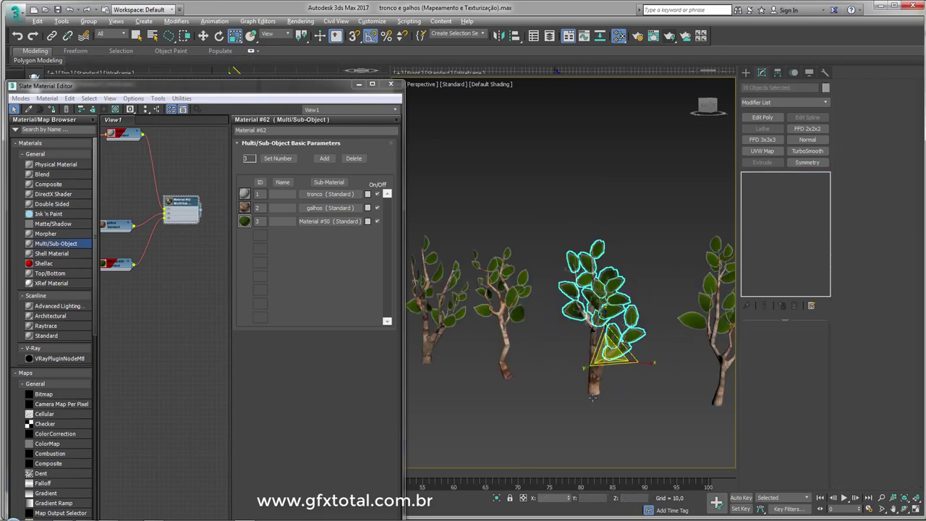
left_click(496, 499)
left_click(596, 351)
left_click(594, 333)
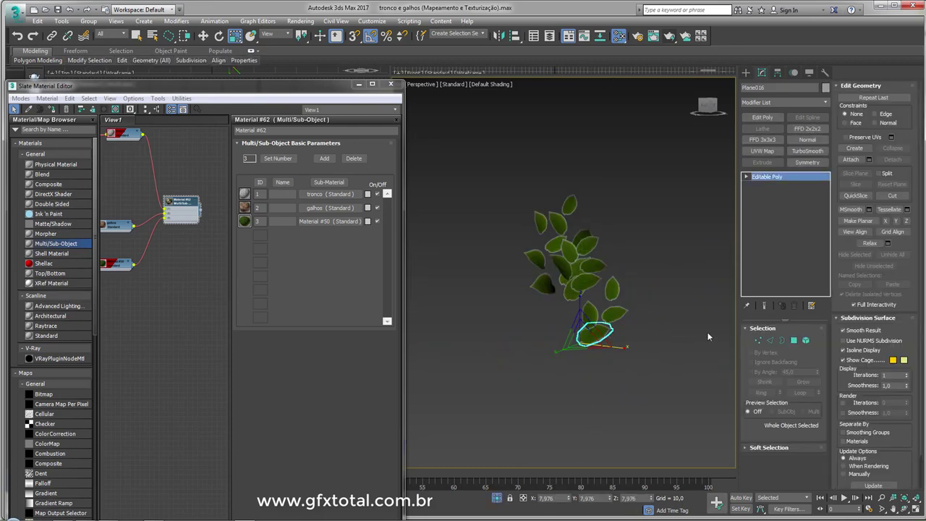
left_click(852, 159)
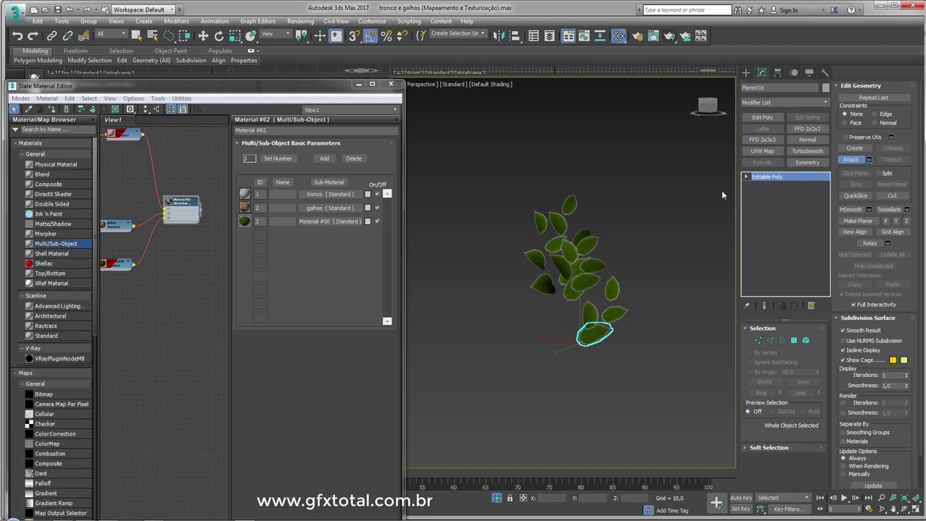
key("h")
left_click(42, 210)
left_click(50, 67, "shift")
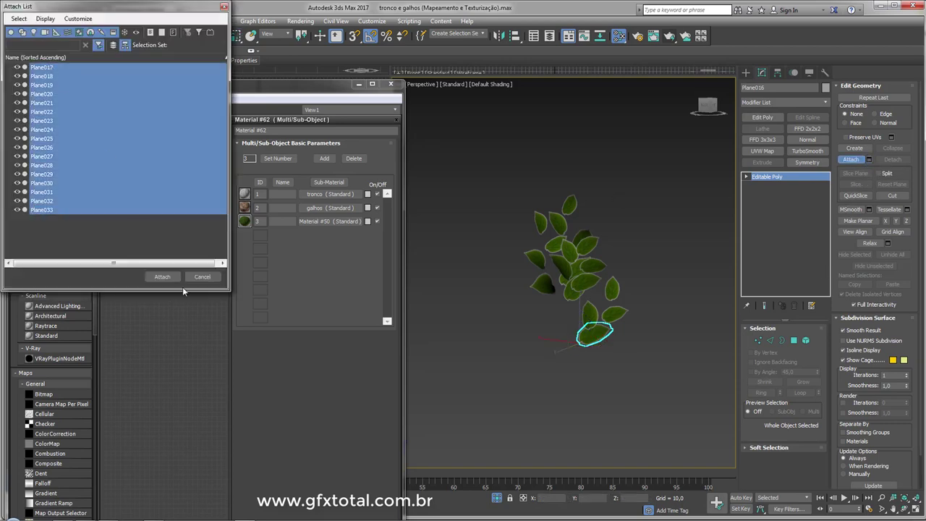
left_click(163, 277)
Bring the other trees back into view and select the middle tree's trunk
left_click(496, 498)
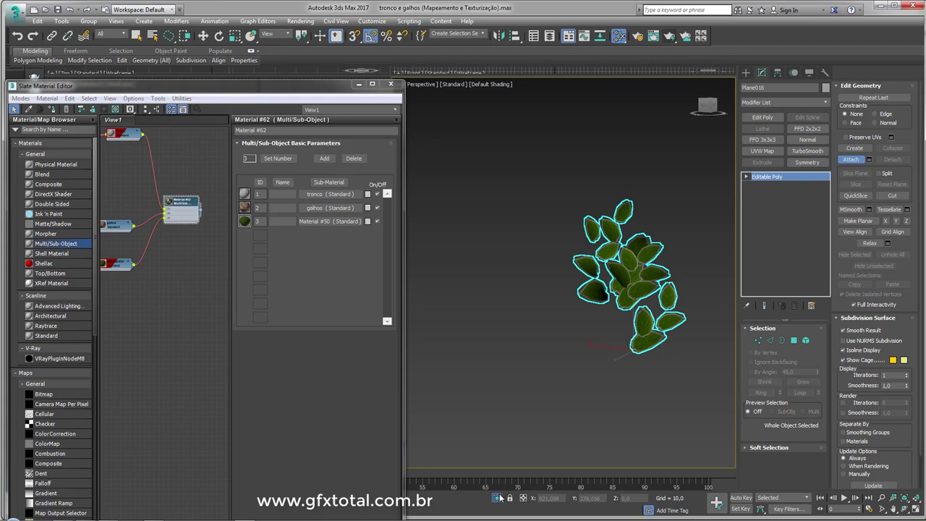
middle_click_drag(534, 375, 547, 370)
right_click(557, 317)
left_click(540, 315)
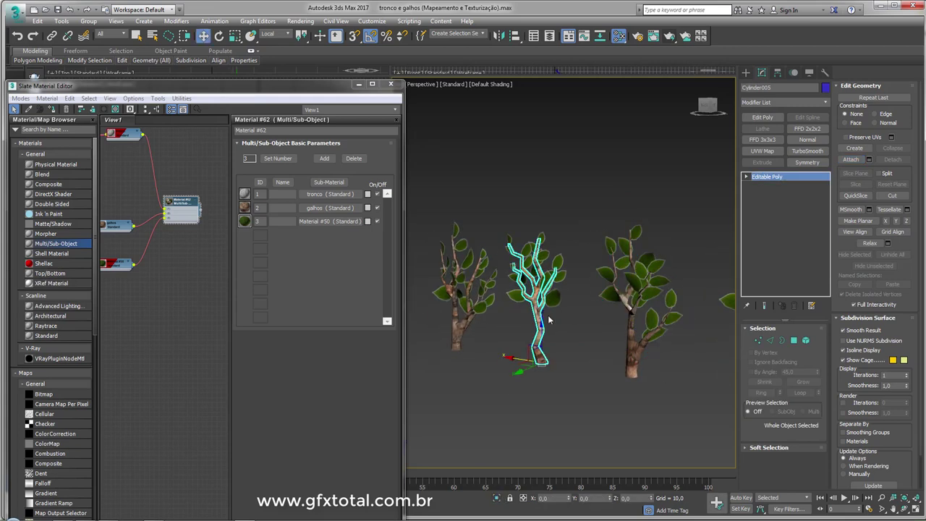
key("w")
Isolate the middle tree's leaves and attach Plane035–Plane052 into one object
left_click(496, 284)
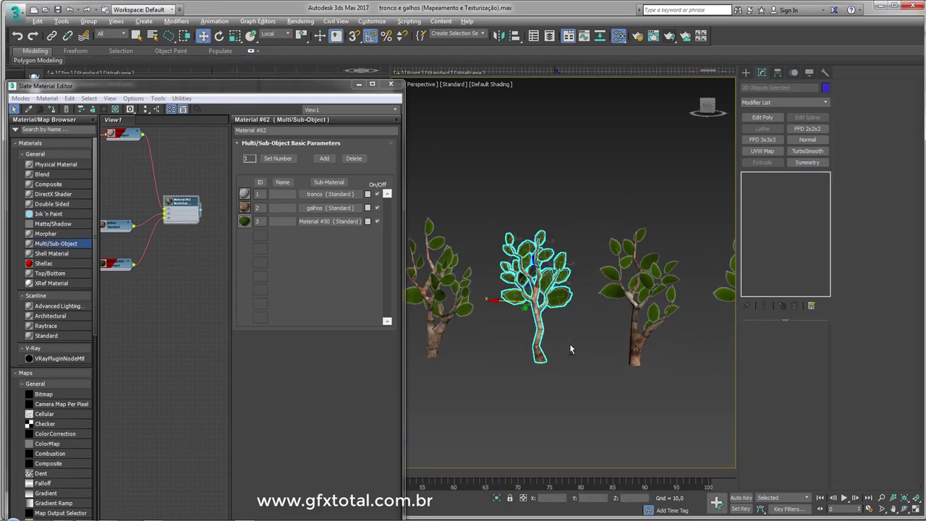
left_click(497, 500)
left_click(612, 328)
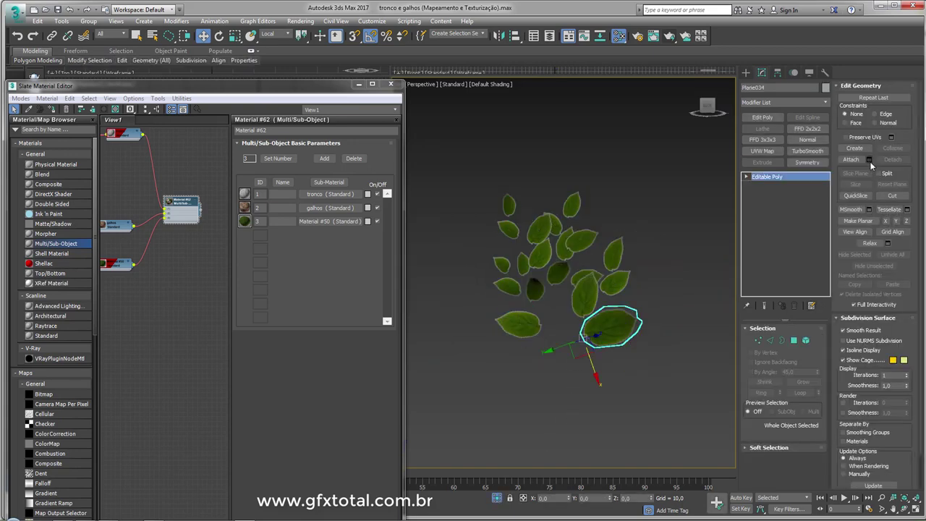
left_click(869, 159)
key("ctrl+a")
left_click(160, 275)
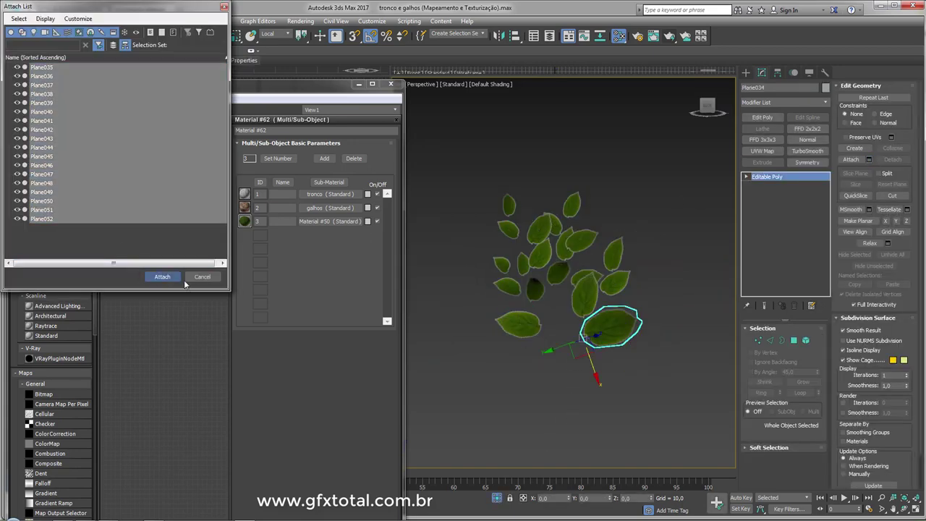
scroll(634, 387, "up", 3)
scroll(515, 316, "down", 4)
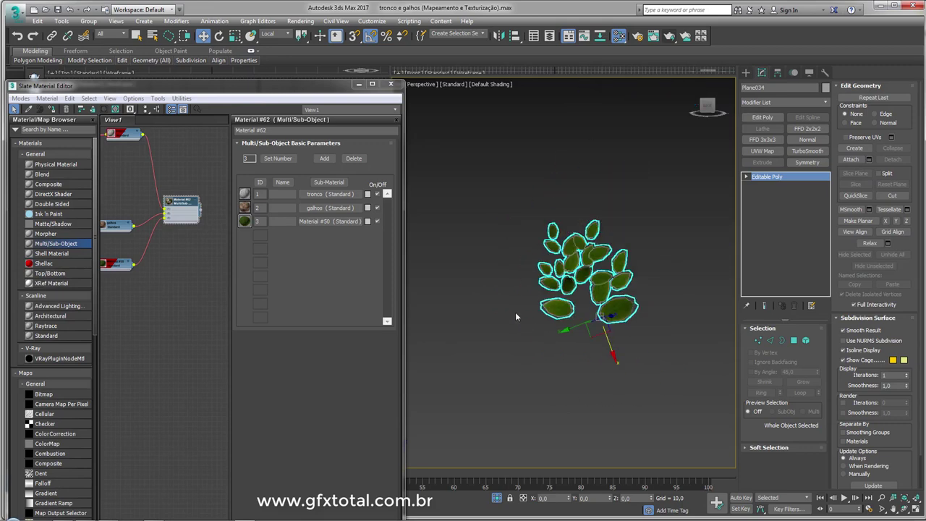
left_click(498, 499)
Isolate the left tree and combine all its leaf planes into one object
left_click_drag(529, 348, 503, 358)
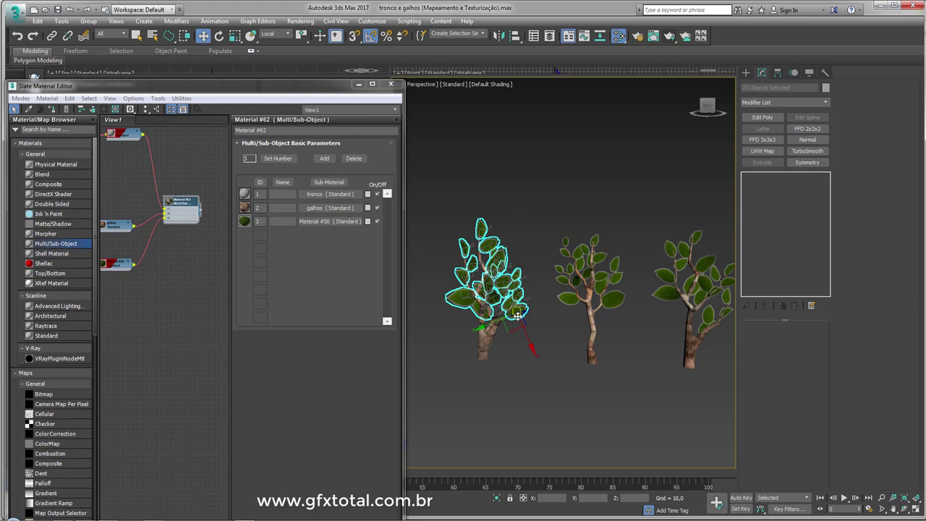
left_click(498, 500)
left_click(608, 331)
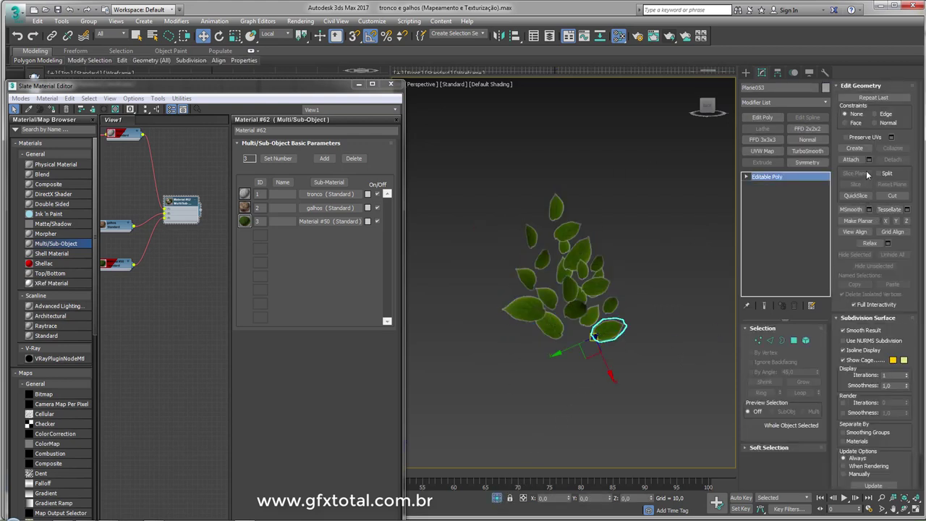
left_click(869, 159)
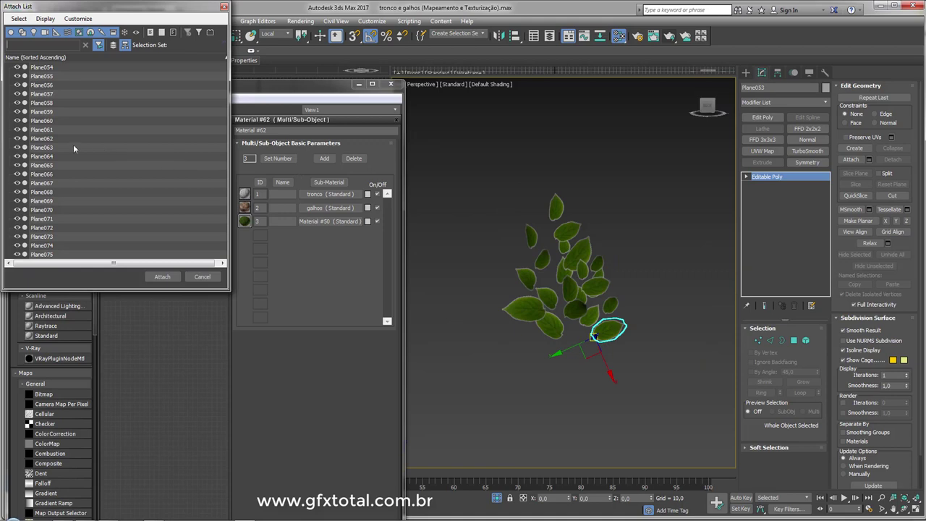
left_click(42, 165)
key("ctrl+a")
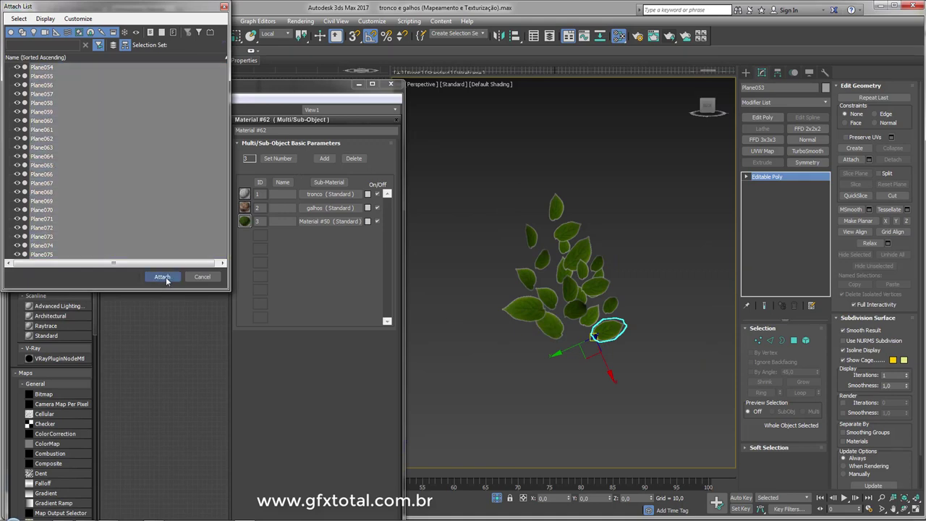
left_click(162, 277)
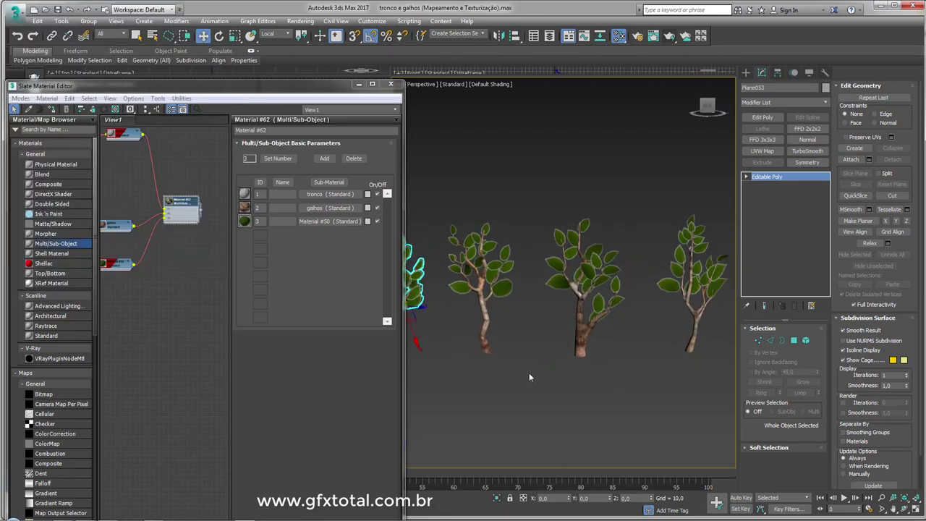
scroll(529, 372, "down", 2)
Select all the tree objects and assign Material #62 to them
left_click(633, 334)
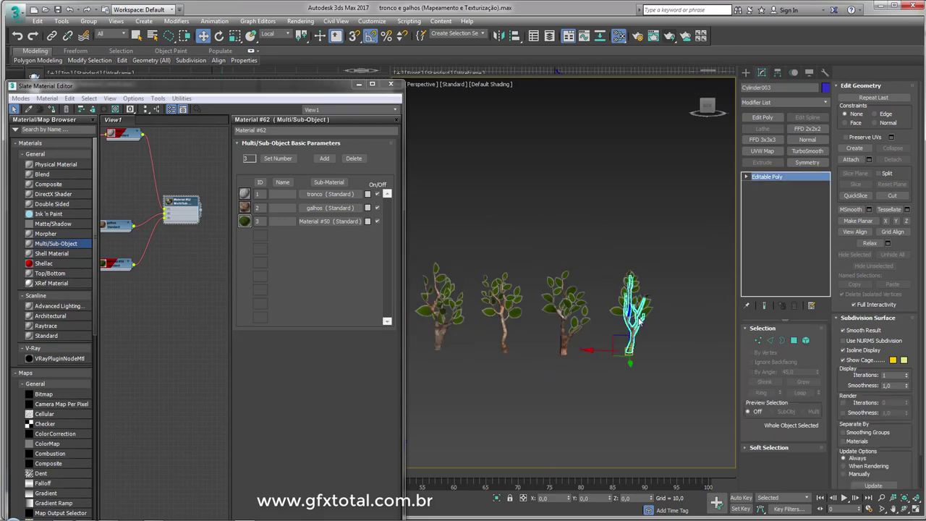
scroll(641, 325, "up", 3)
scroll(622, 322, "down", 3)
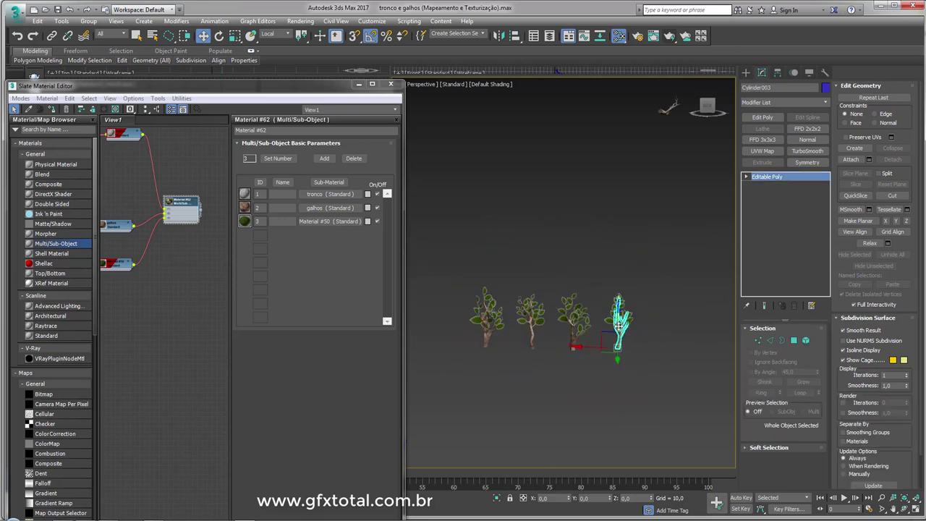
scroll(623, 322, "down", 2)
left_click_drag(655, 304, 540, 351)
left_click_drag(199, 232, 193, 230)
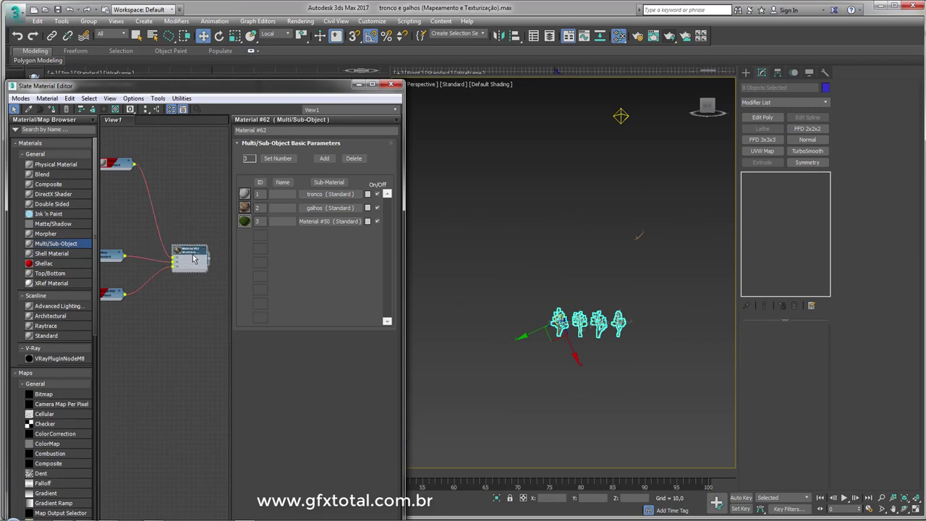
right_click(191, 230)
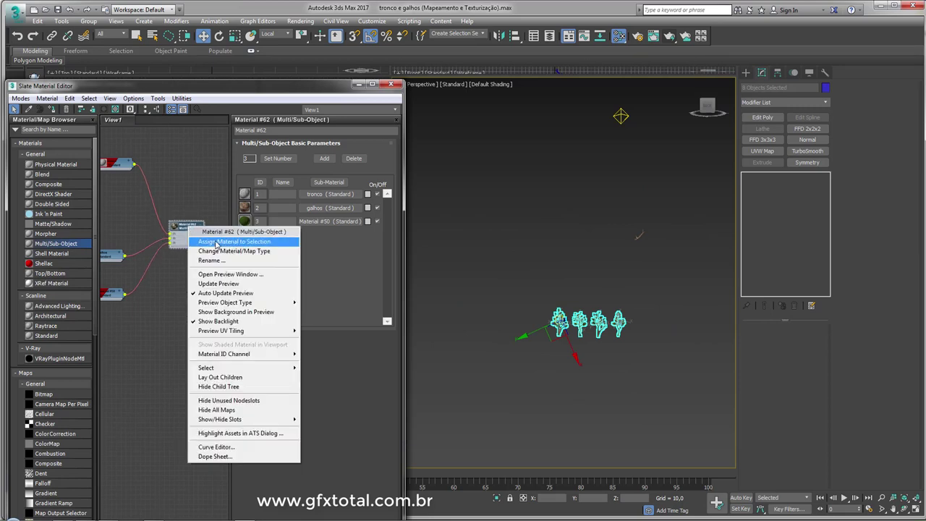
left_click(211, 241)
Clear the selection and select the right tree's trunk
left_click(631, 326)
scroll(626, 327, "up", 3)
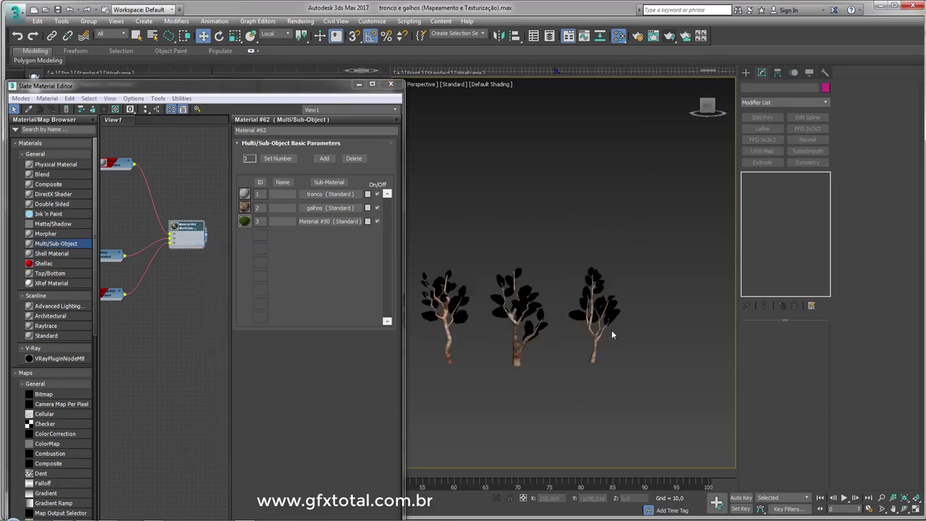
scroll(612, 330, "up", 3)
left_click(585, 343)
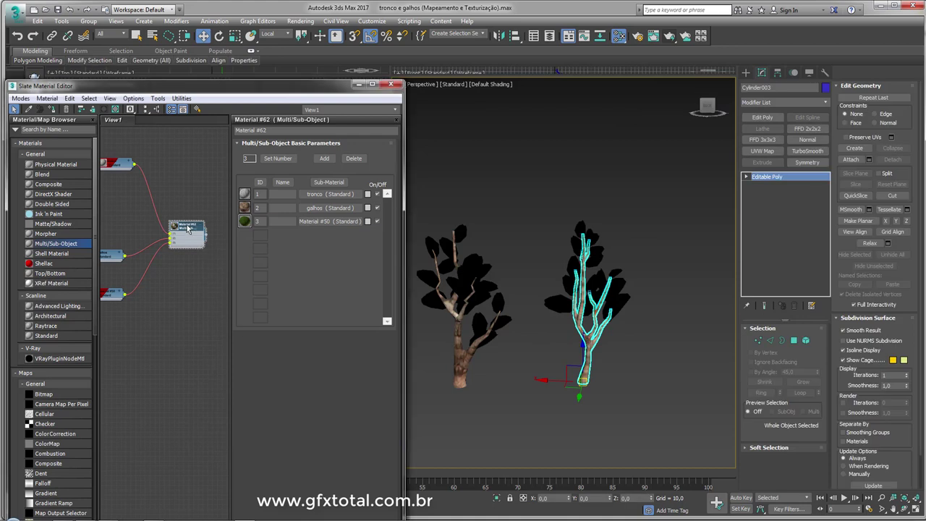
middle_click_drag(158, 236, 181, 231)
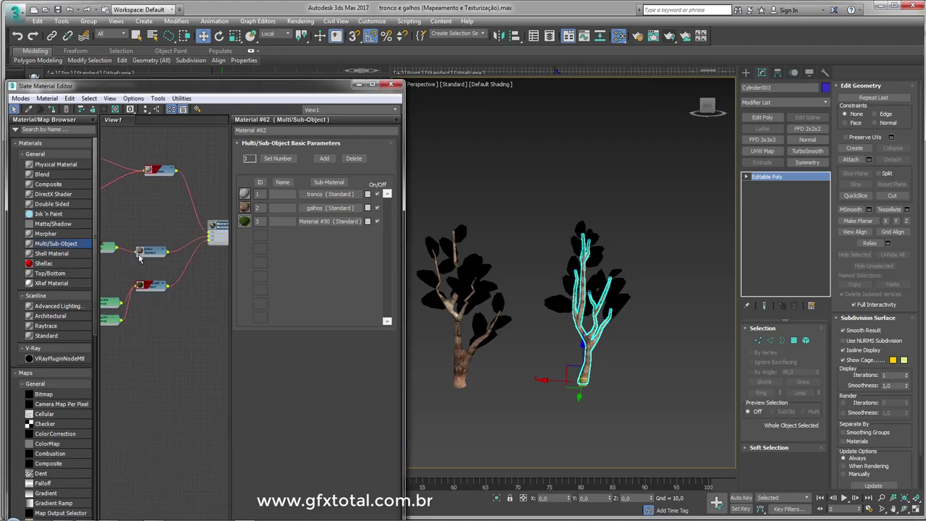
Select the third tree's foliage elements and set their material ID to 3
left_click_drag(140, 257, 157, 244)
left_click(511, 319)
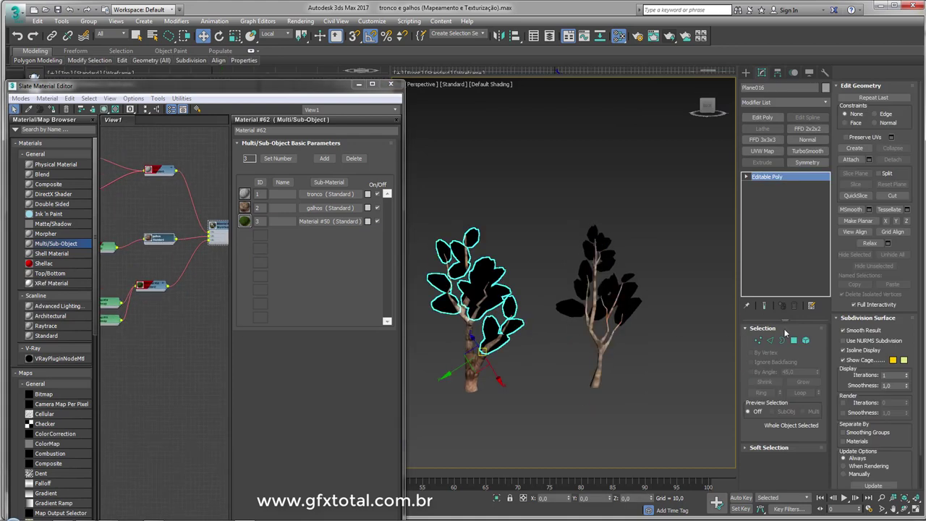
left_click(804, 345)
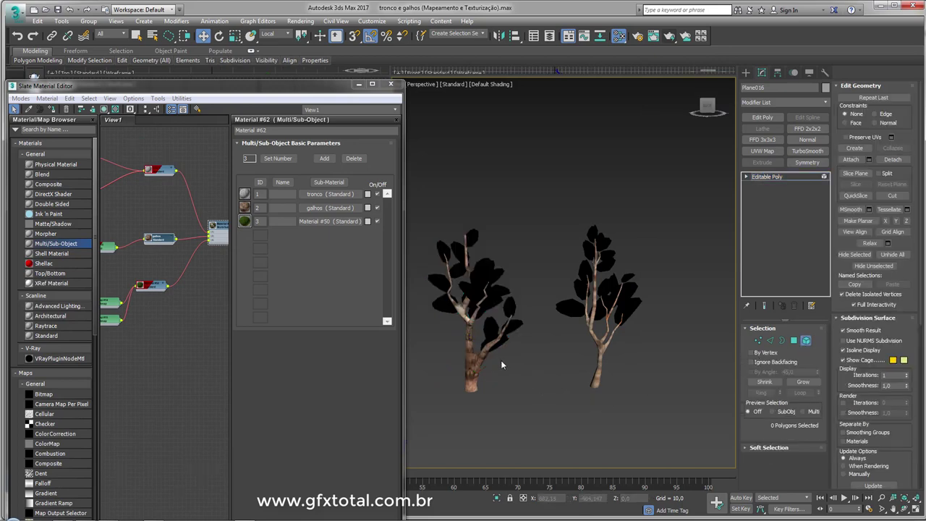
scroll(579, 353, "down", 5)
left_click(571, 350)
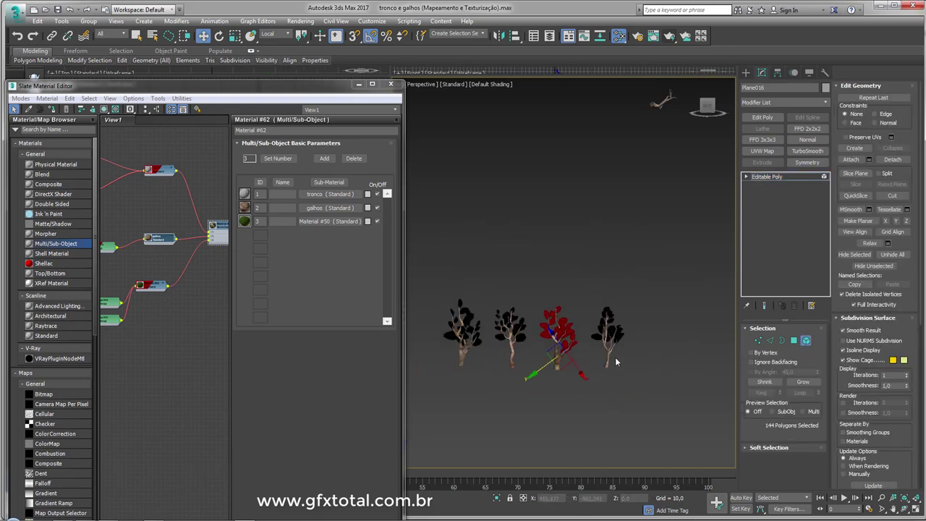
scroll(896, 308, "down", 5)
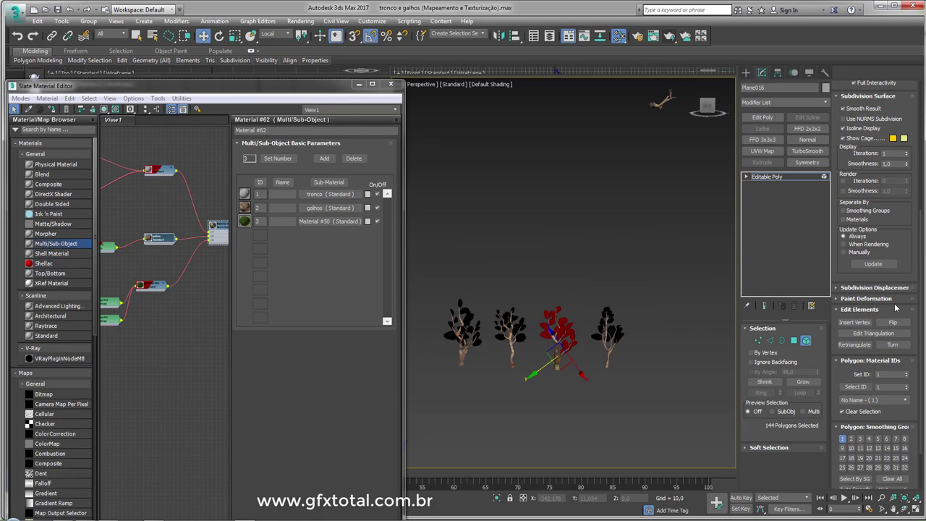
left_click(888, 375)
type("3")
key("Return")
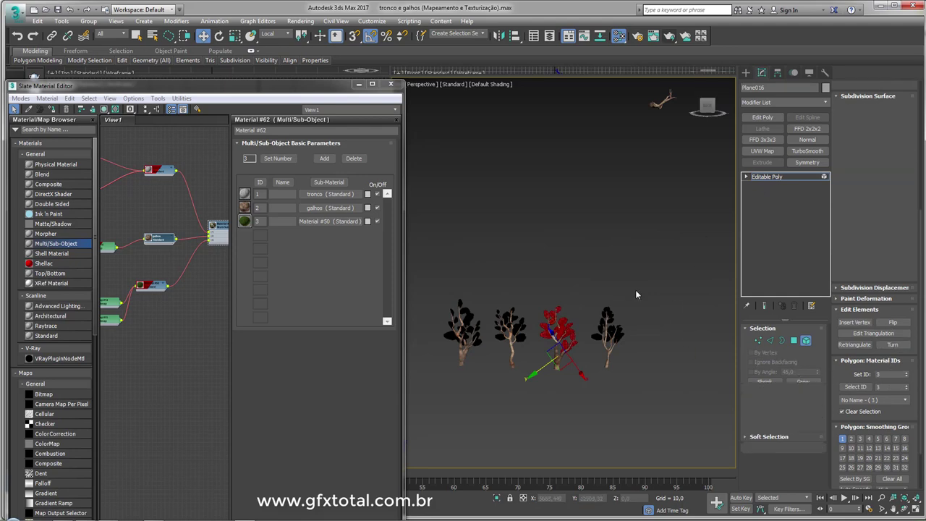
Set the fourth tree's foliage to material ID 3 and return to object level
mouse_move(684, 333)
left_mouse_down()
mouse_move(587, 300)
mouse_move(592, 290)
left_mouse_up()
scroll(913, 453, "down", 5)
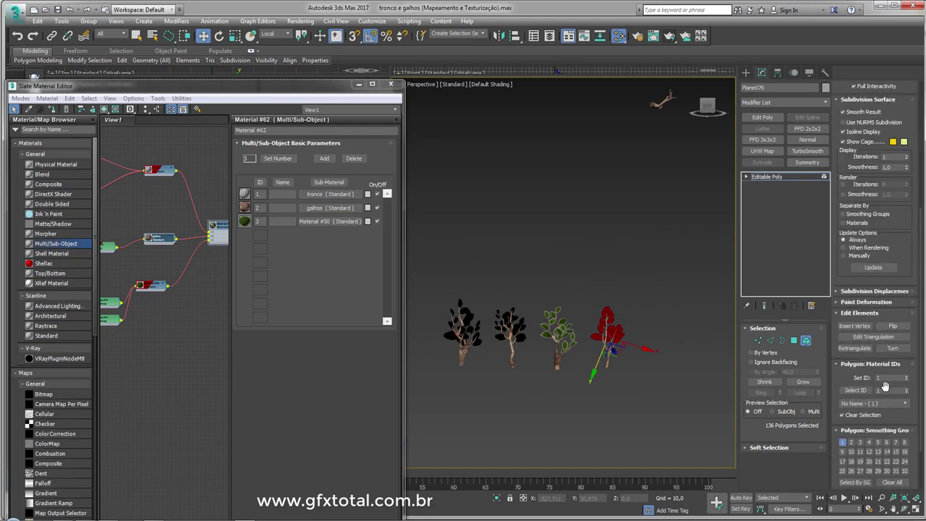
type("3")
key("Return")
left_click(778, 182)
Select the second tree's foliage elements and give them material ID 3
left_click(519, 322)
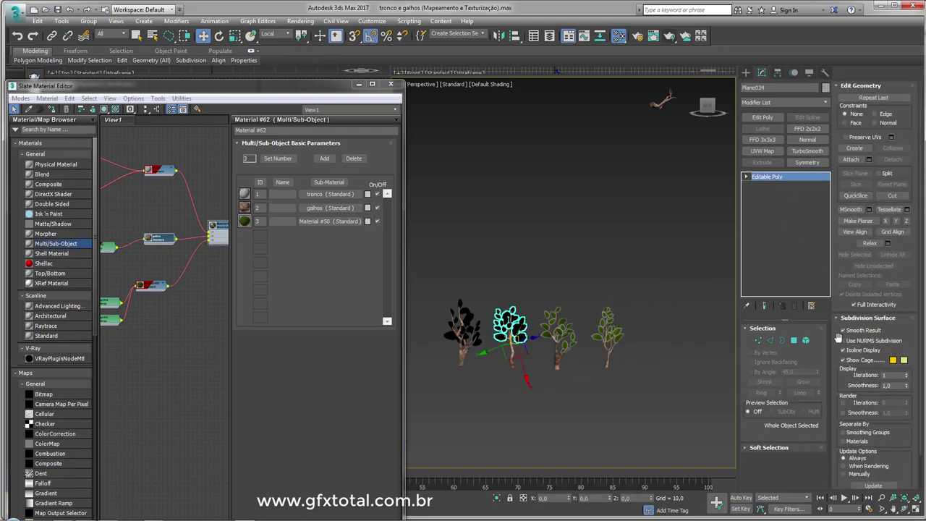
left_click(805, 340)
left_click_drag(483, 286, 510, 283)
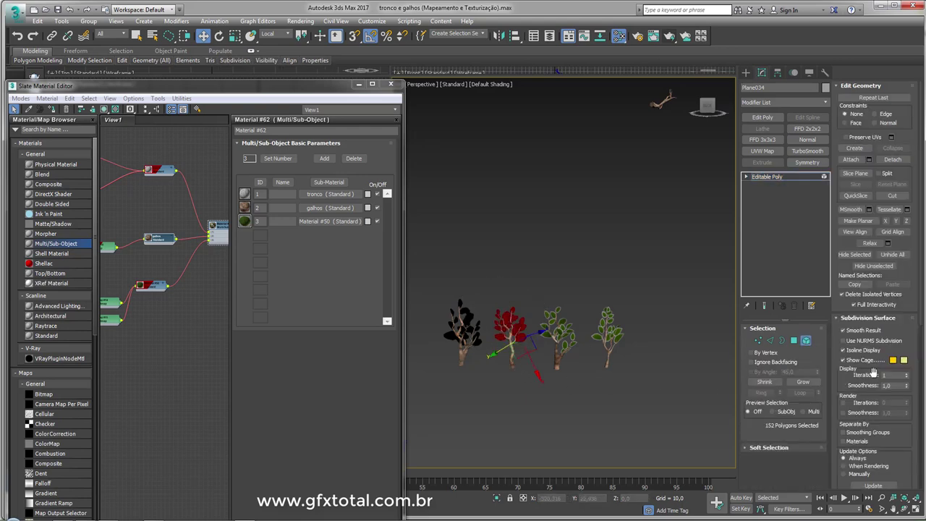
scroll(903, 377, "down", 3)
scroll(903, 378, "down", 3)
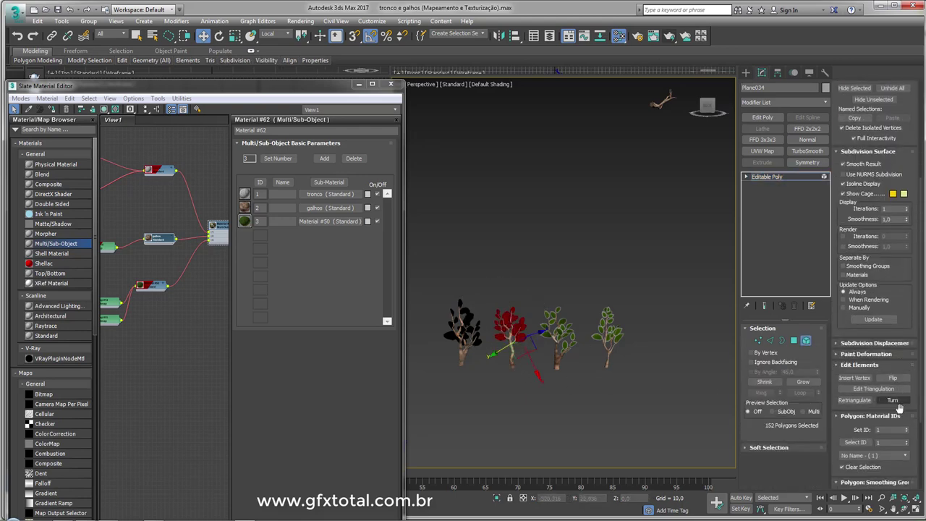
left_click(888, 430)
type("3")
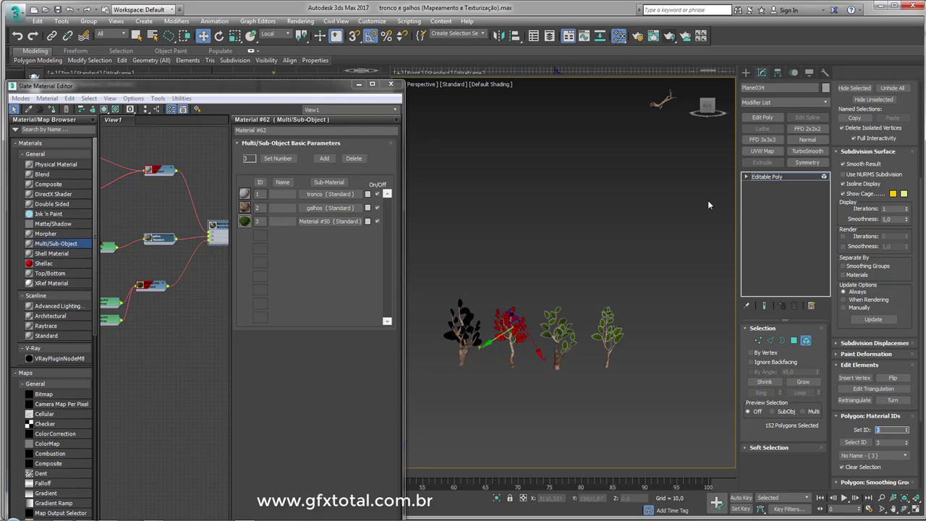
left_click(768, 176)
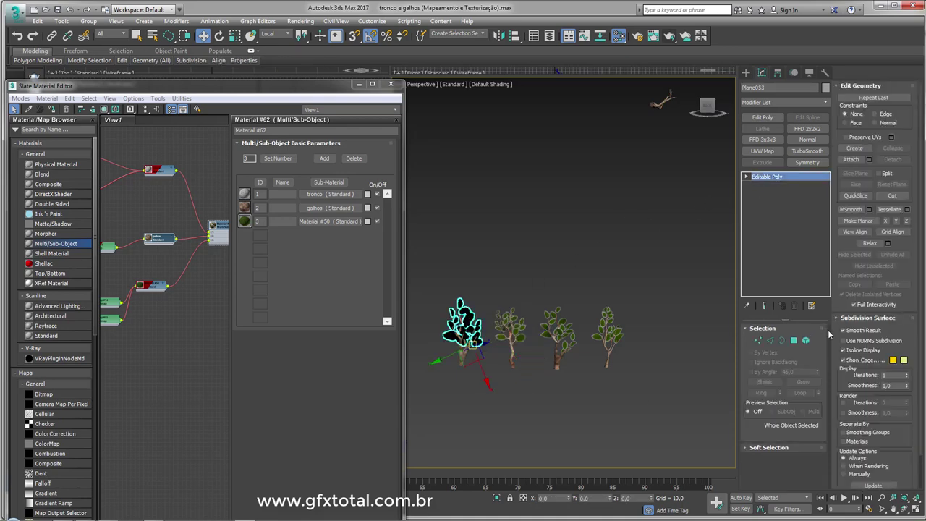
Select the first tree's leaf elements, then return to whole-object editing
left_click(806, 340)
left_click(475, 288)
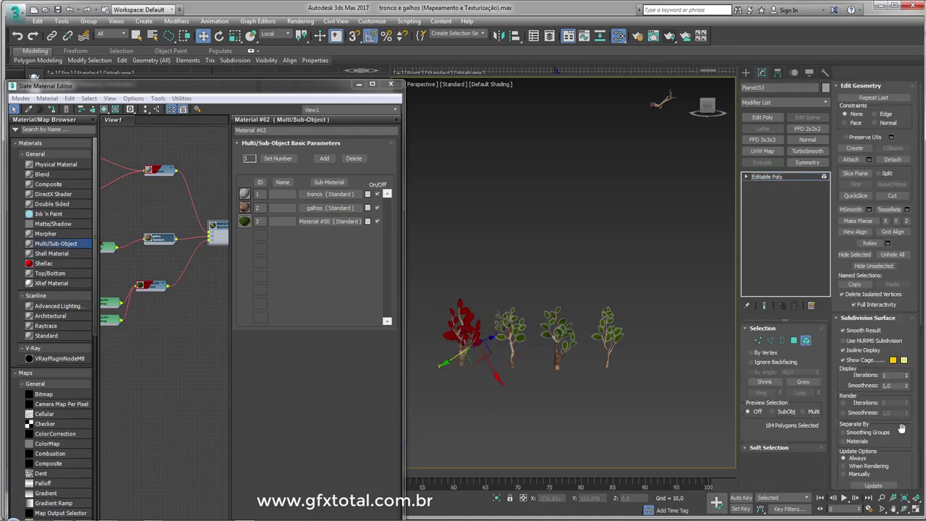
scroll(902, 429, "down", 2)
scroll(900, 422, "down", 2)
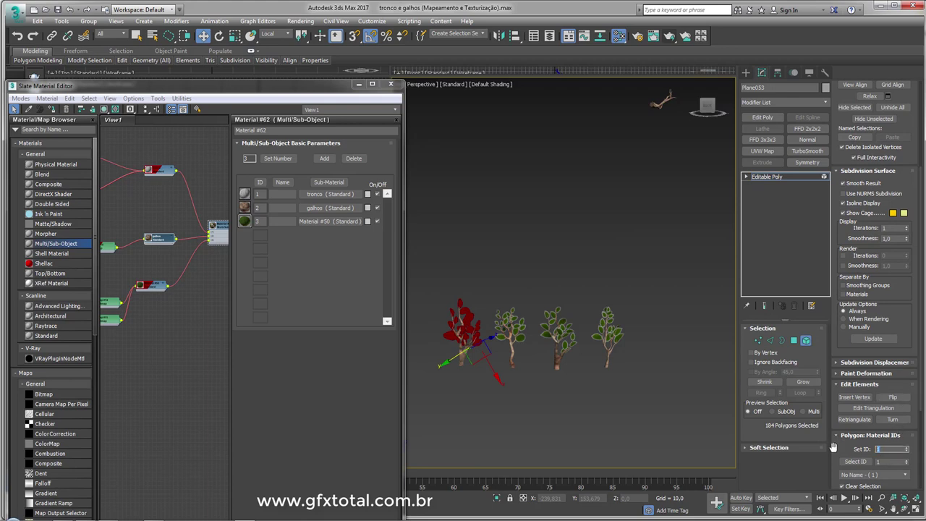
scroll(448, 301, "up", 1)
scroll(449, 301, "up", 1)
scroll(449, 301, "up", 1)
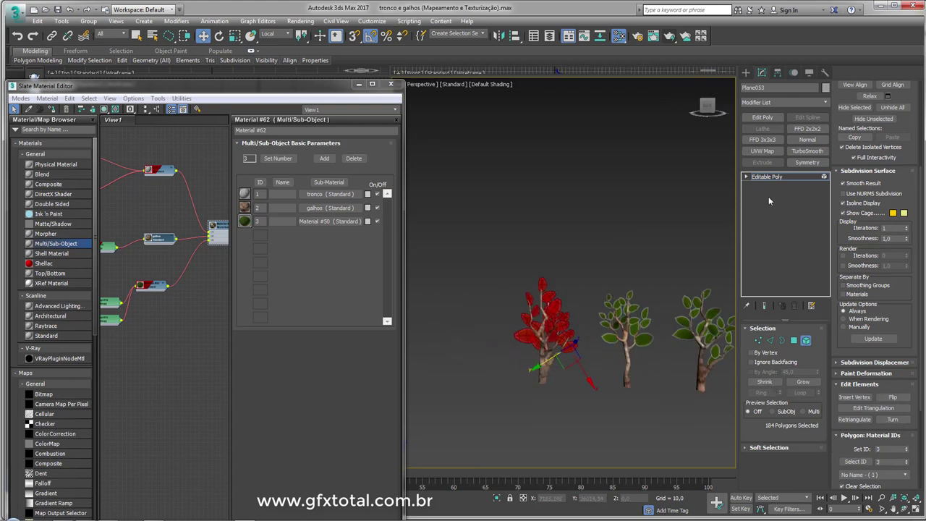
left_click(766, 177)
mouse_move(604, 219)
middle_mouse_down("alt")
mouse_move(599, 293)
mouse_move(819, 361)
middle_mouse_up("alt")
Attach the middle and left trees' leaves to their respective trunks
left_click(599, 294)
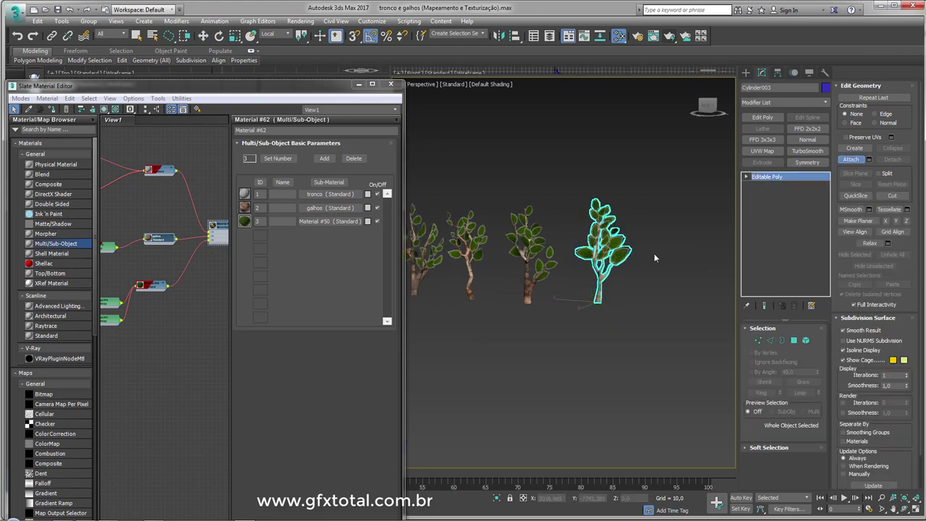
left_click(539, 293)
middle_click_drag(571, 284, 537, 310, "alt")
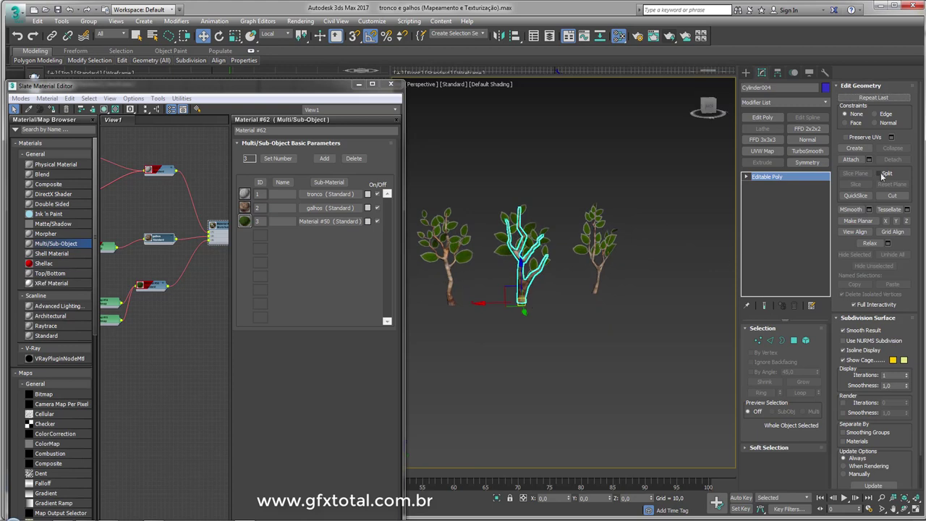
key("w")
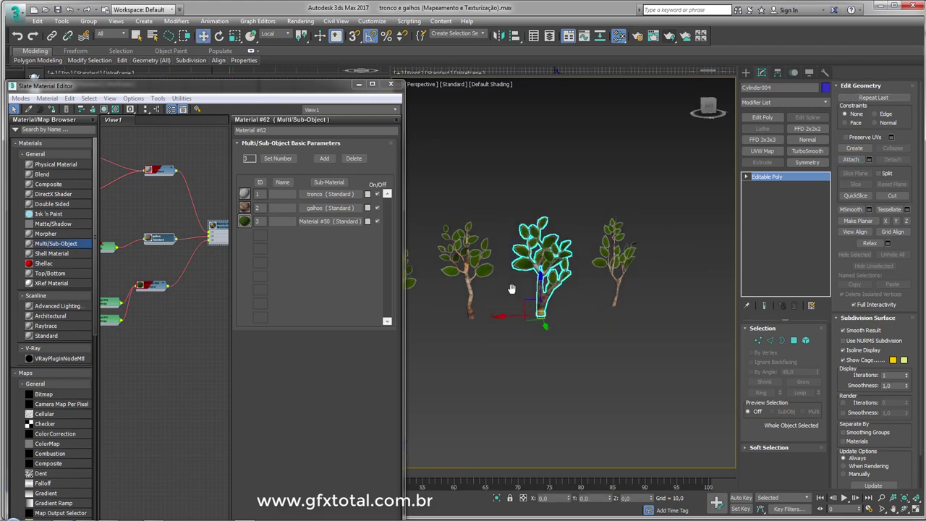
middle_click_drag(530, 264, 550, 356, "alt")
left_click(548, 318)
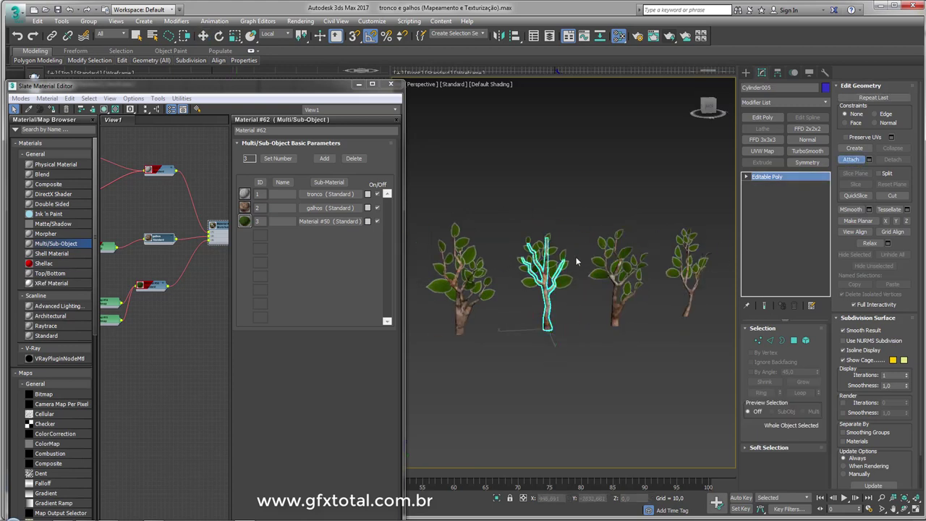
left_click(565, 281)
right_click(495, 360)
left_click_drag(423, 335, 425, 330)
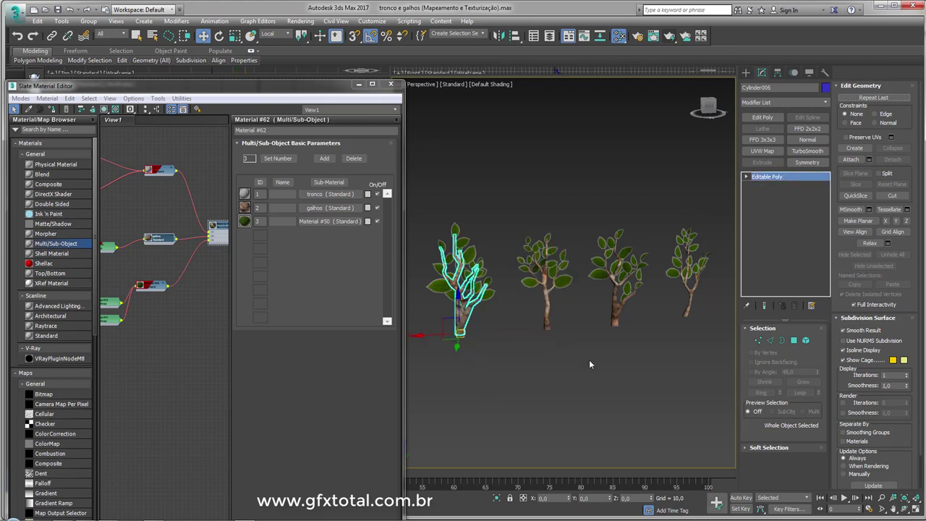
left_click(853, 162)
left_click(481, 264)
right_click(481, 277)
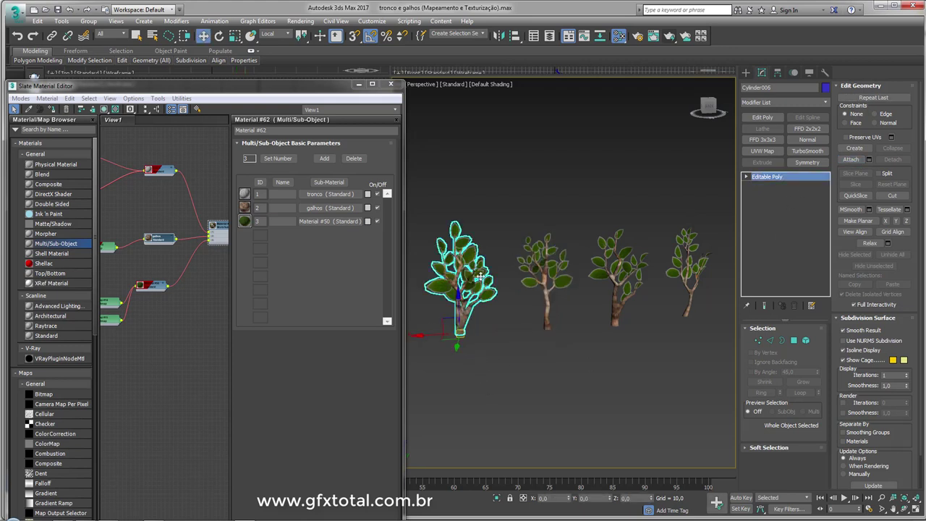
Move the small leafy trees further apart from each other
mouse_move(481, 276)
middle_mouse_down()
mouse_move(538, 303)
mouse_move(516, 281)
middle_mouse_up()
left_click_drag(516, 281, 632, 333)
left_click(601, 286)
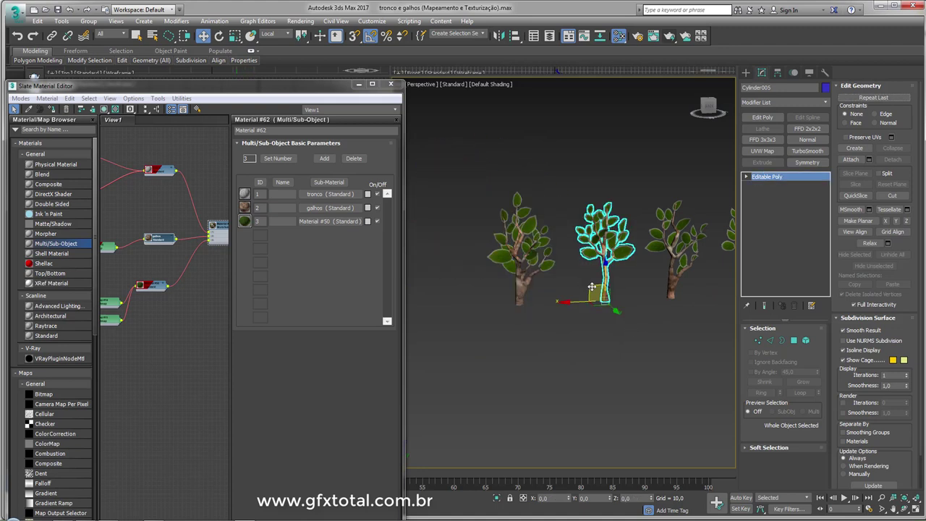
mouse_move(601, 286)
left_mouse_down()
mouse_move(546, 243)
mouse_move(601, 286)
left_mouse_up()
left_click(673, 283)
middle_click_drag(707, 296, 614, 289)
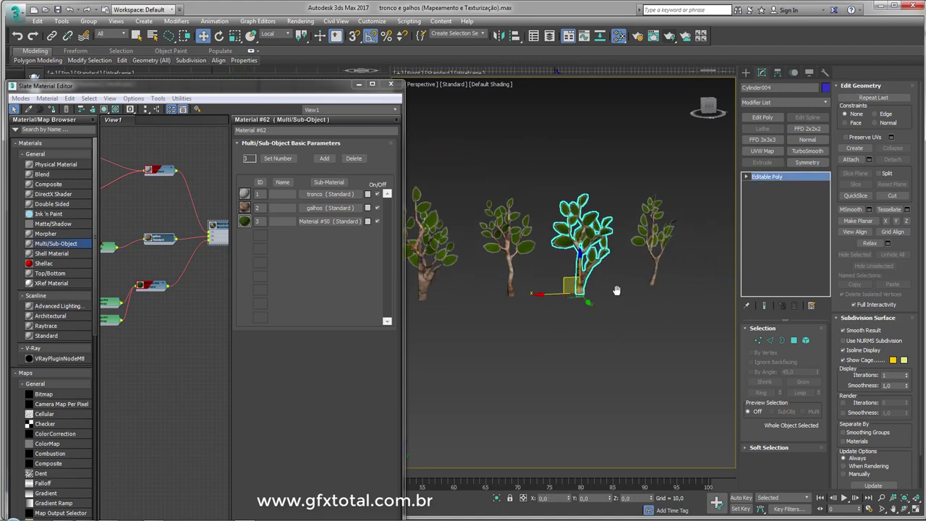
scroll(615, 289, "down", 3)
Close the Material Editor and unhide all the hidden tree and terrain objects
left_click(357, 85)
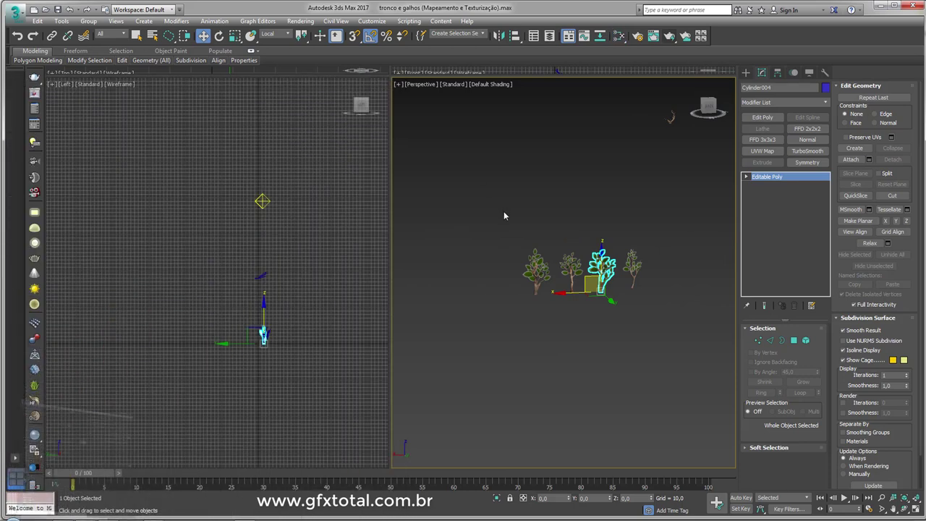
middle_click_drag(463, 268, 437, 291)
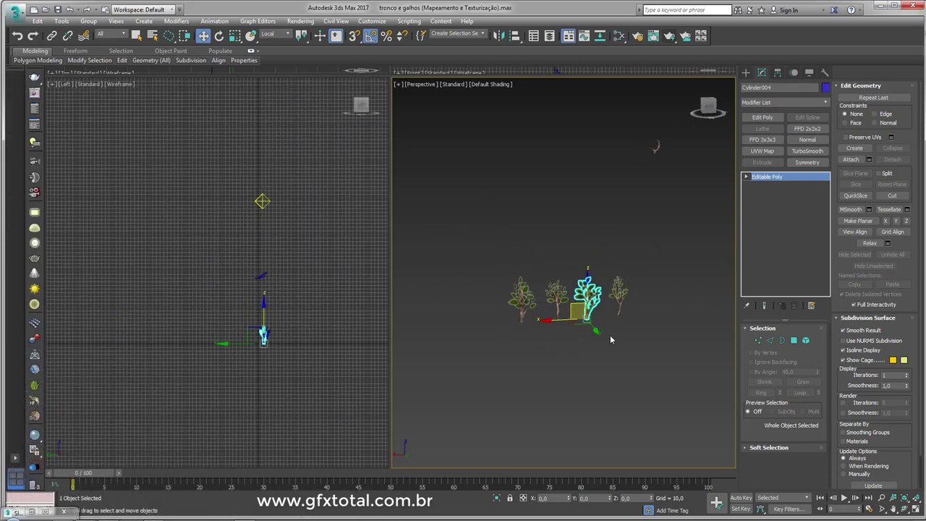
right_click(510, 389)
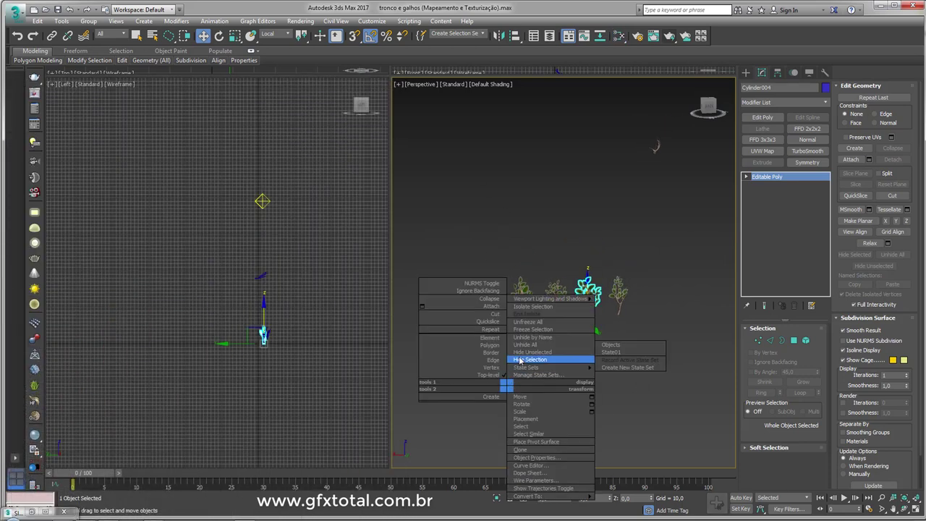
left_click(535, 353)
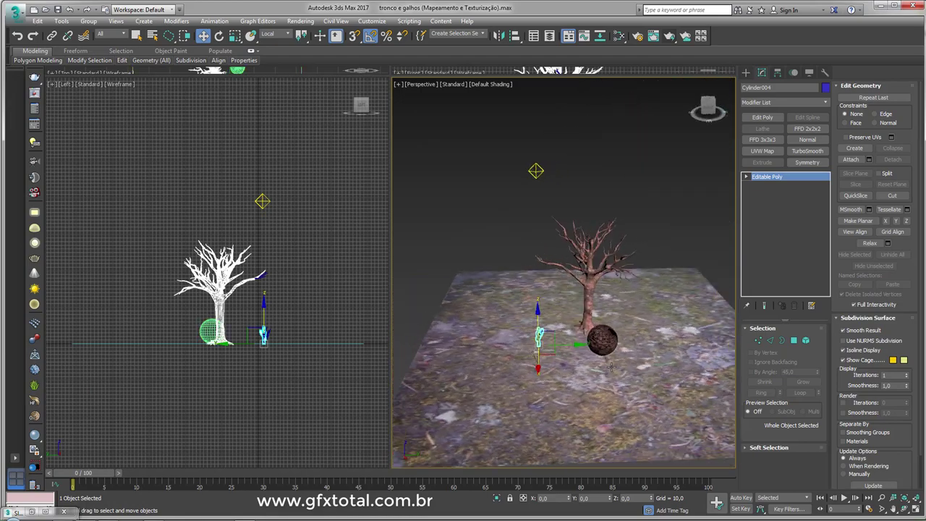
middle_click_drag(515, 351, 589, 323, "alt")
scroll(550, 340, "up", 5)
scroll(590, 324, "up", 3)
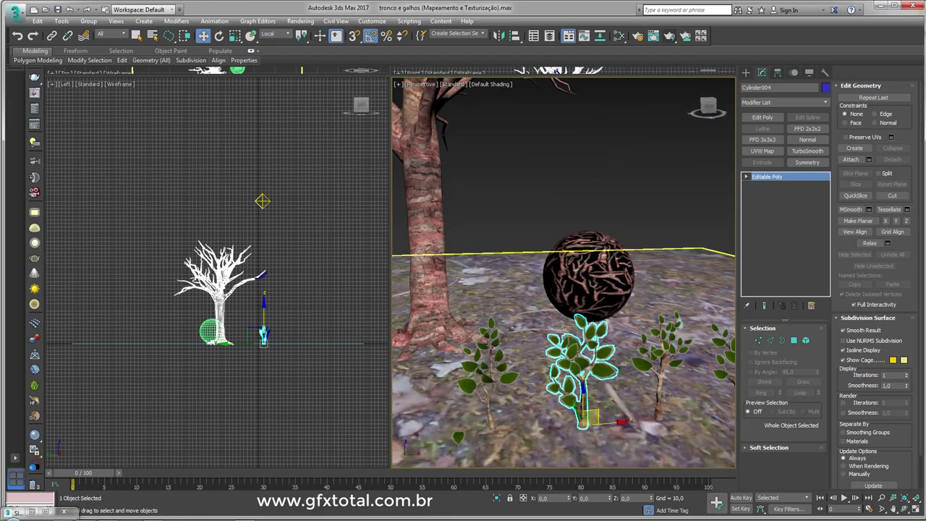
scroll(572, 289, "down", 6)
mouse_move(572, 290)
middle_mouse_down("alt")
mouse_move(539, 235)
mouse_move(572, 255)
middle_mouse_up("alt")
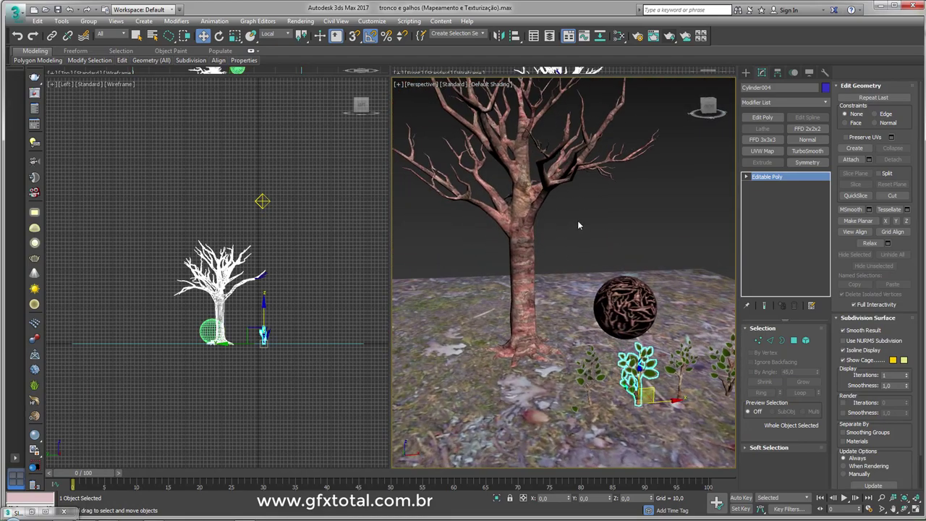
Try placing the small plant onto the tree trunk with Select and Place, then undo it
left_click(475, 152)
left_click(480, 161)
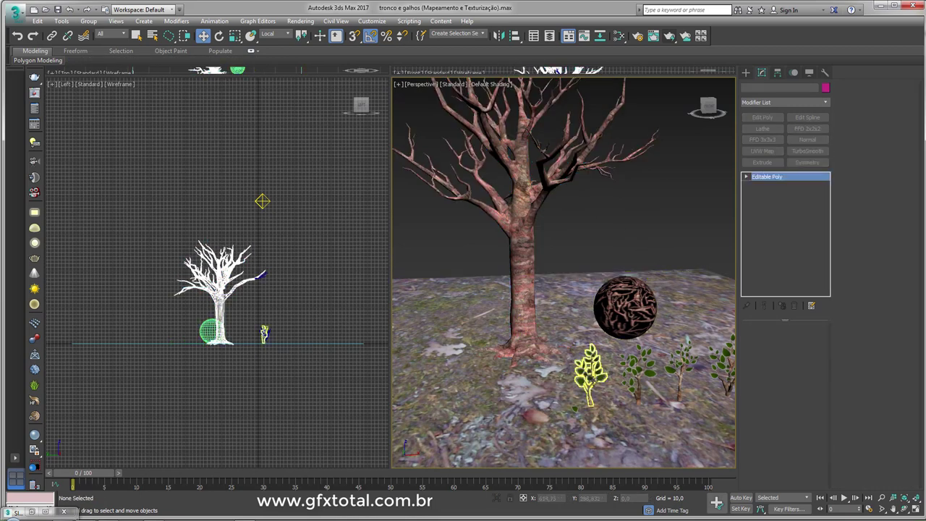
left_click(589, 371)
left_click(251, 36)
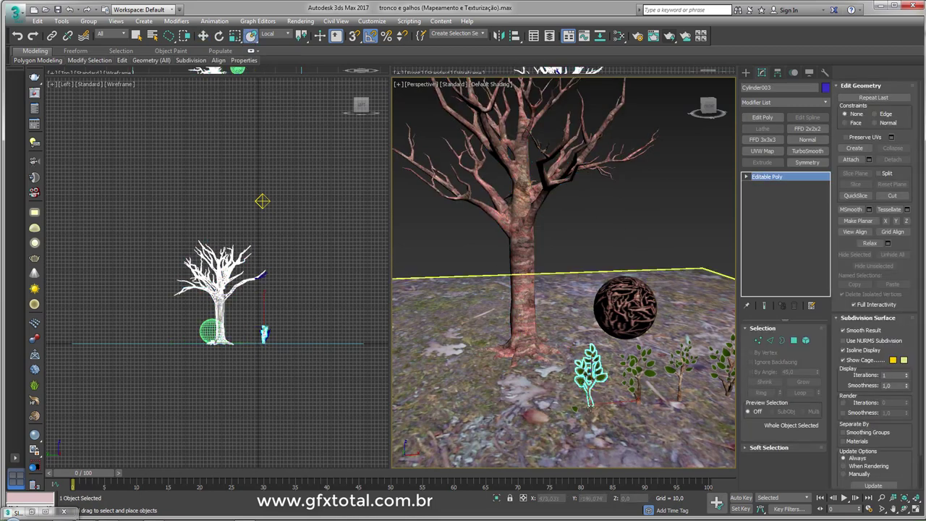
left_click_drag(590, 403, 516, 215)
key("ctrl+z")
Hide the ground plane and Shift-drag a copy of the small plant onto the tree's left branch
left_click(522, 385)
right_click(522, 385)
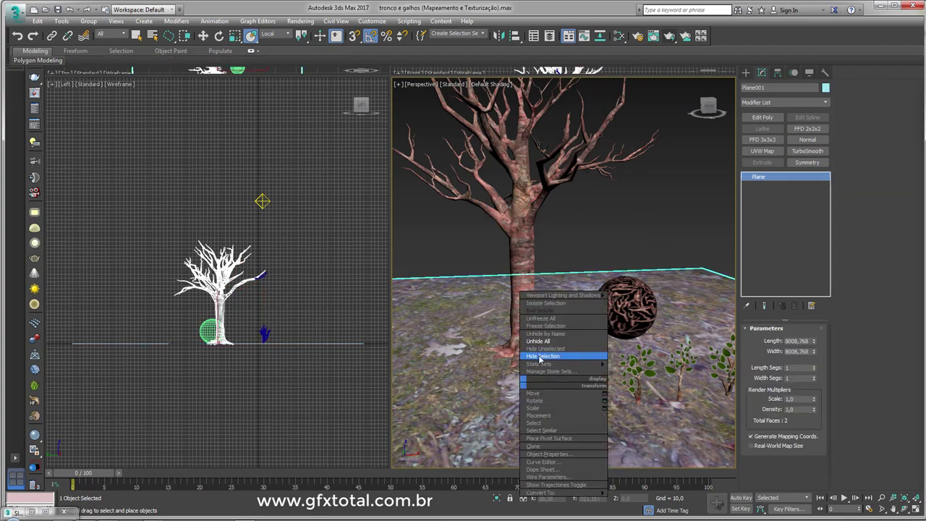
left_click(541, 356)
left_click(590, 403)
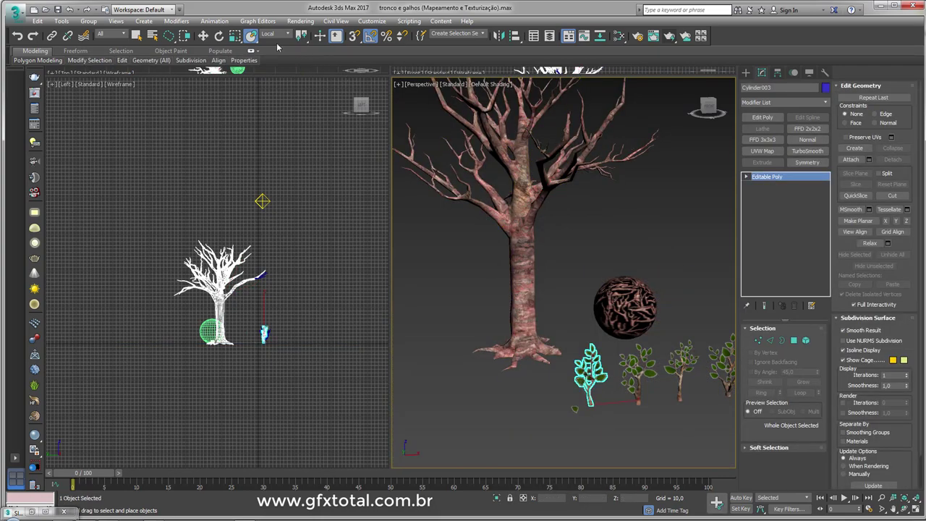
left_click_drag(593, 408, 575, 372)
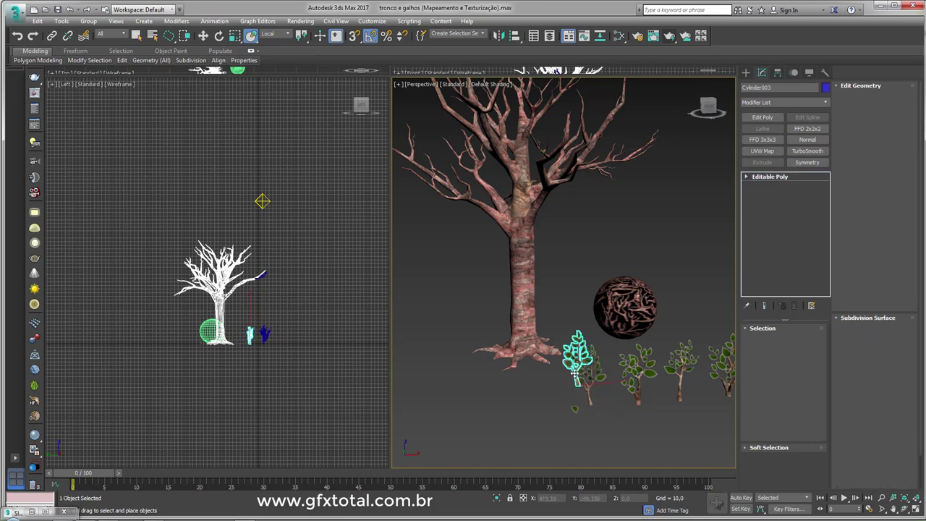
mouse_move(491, 216)
left_mouse_down()
mouse_move(461, 194)
mouse_move(452, 203)
left_mouse_up()
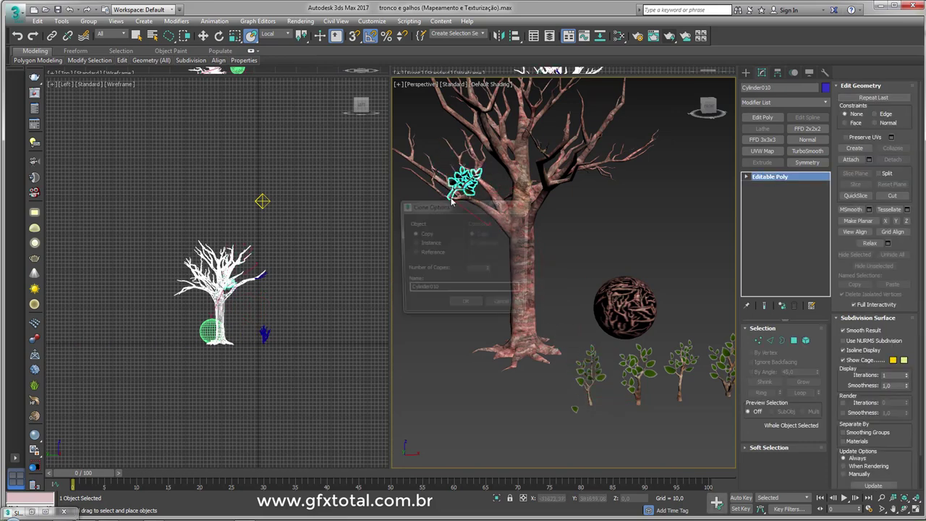
Confirm the copy, then rotate and shrink the sprig on the left branch
left_click(465, 308)
scroll(544, 268, "up", 5)
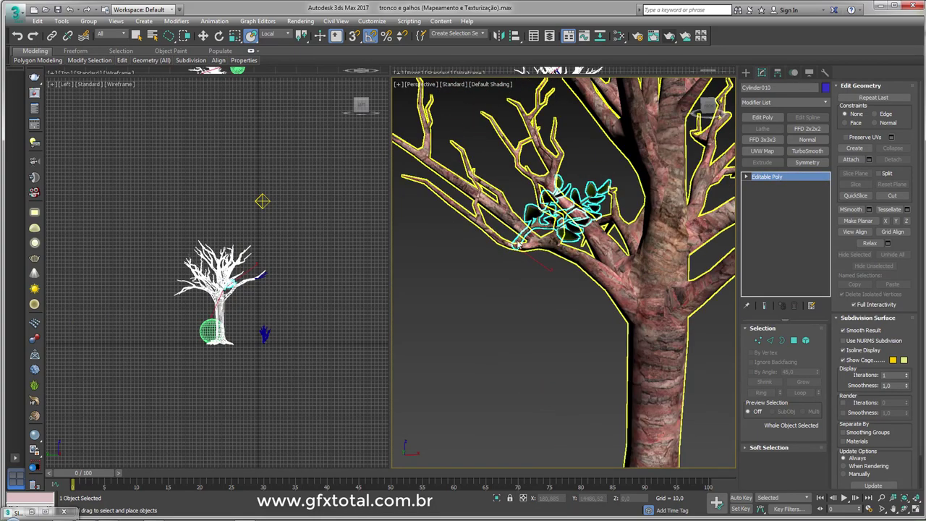
key("r")
key("e")
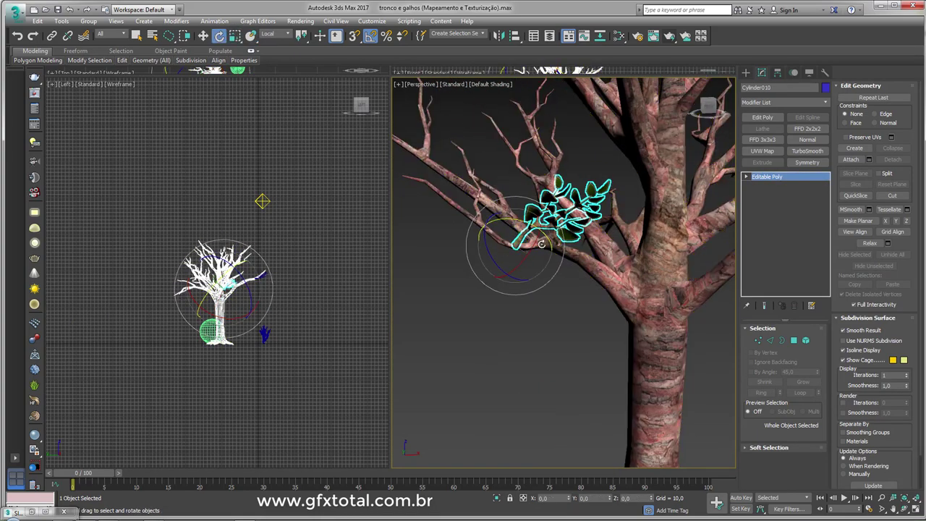
mouse_move(502, 264)
left_mouse_down()
mouse_move(499, 240)
mouse_move(543, 263)
mouse_move(497, 267)
left_mouse_up()
middle_click_drag(497, 268, 518, 240, "alt")
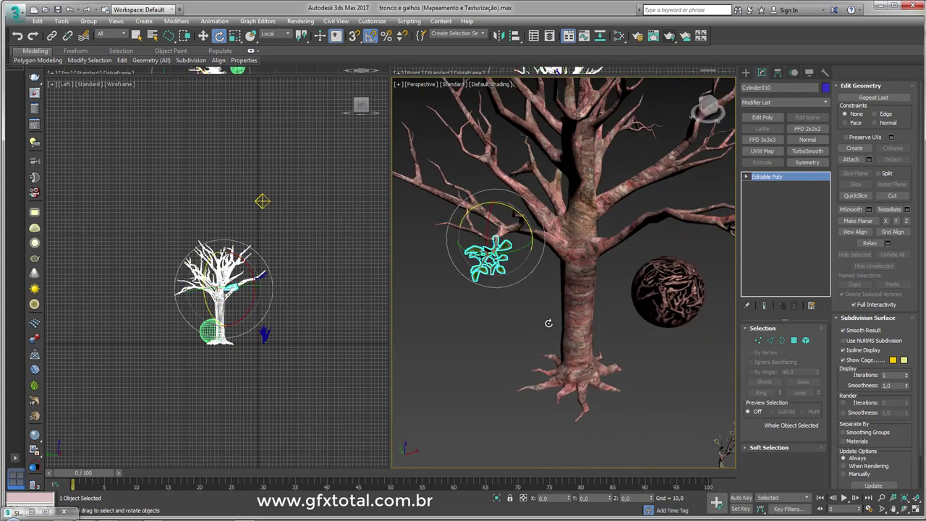
scroll(507, 235, "up", 3)
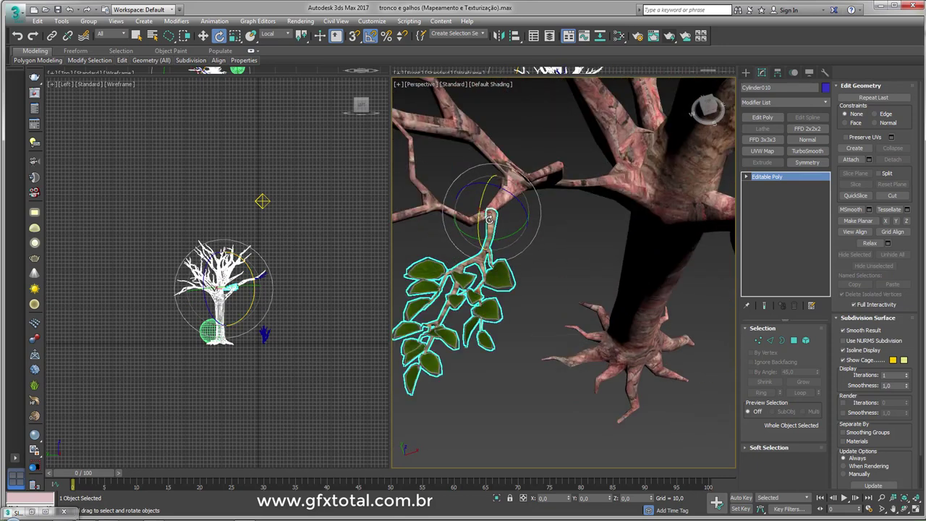
scroll(500, 228, "up", 3)
key("r")
left_click_drag(487, 221, 507, 225)
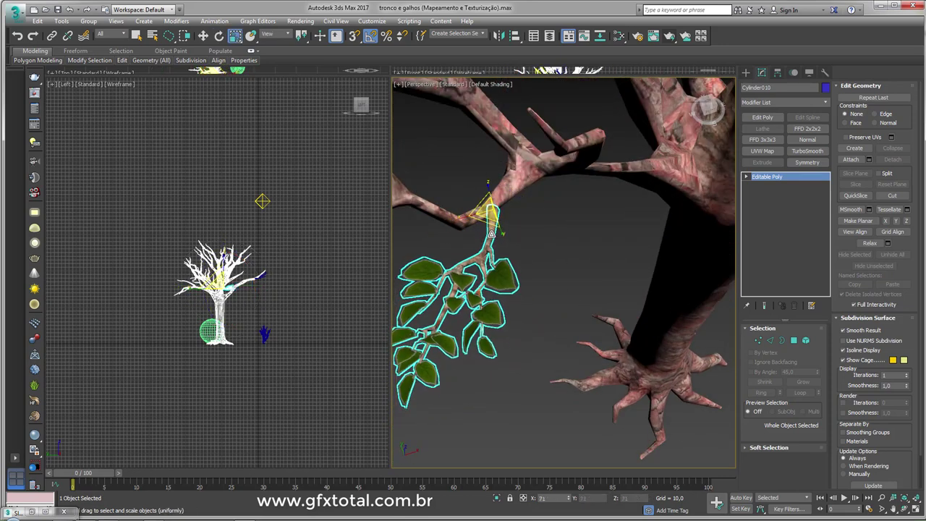
key("w")
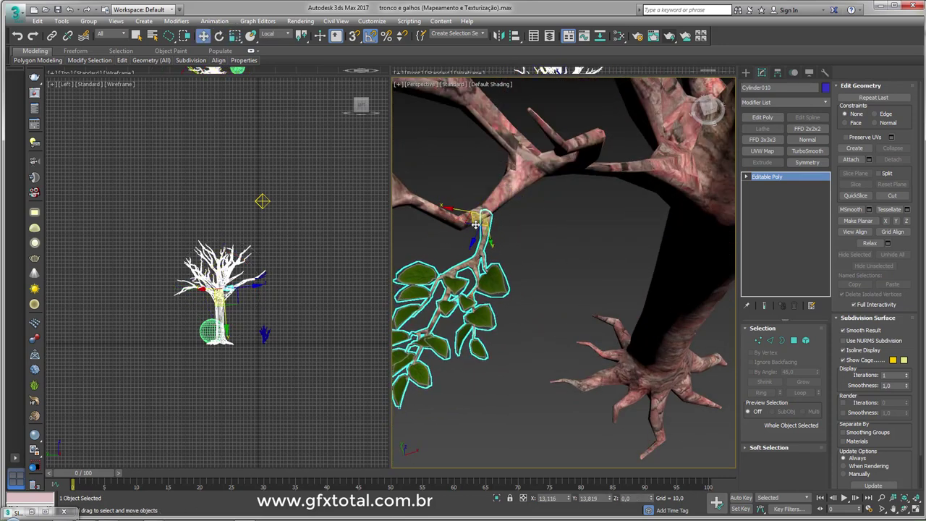
Raise the shrunk sprig up against the branch, viewing it from below
middle_click_drag(483, 220, 539, 278, "alt")
left_click_drag(563, 338, 550, 328)
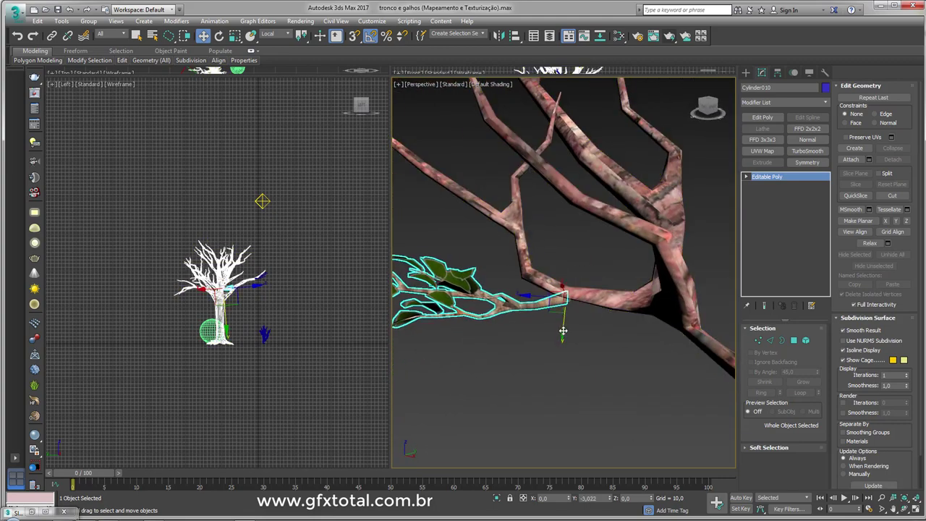
mouse_move(550, 328)
middle_mouse_down("alt")
mouse_move(531, 316)
mouse_move(575, 317)
mouse_move(634, 337)
middle_mouse_up("alt")
scroll(634, 338, "down", 2)
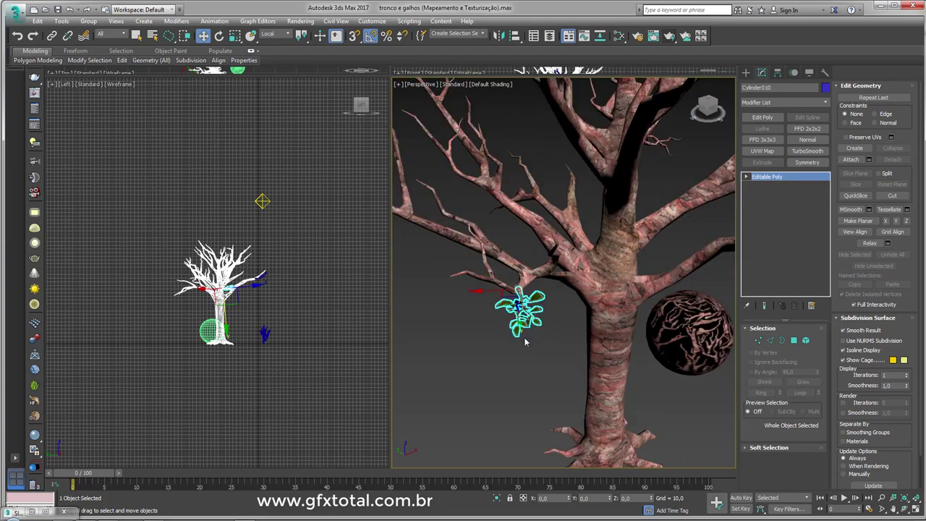
scroll(608, 326, "down", 2)
scroll(592, 317, "down", 2)
middle_click_drag(592, 317, 615, 358, "alt")
Place a second sprig copy, Cylinder011, onto another branch and rotate it along the branch
left_click(613, 351)
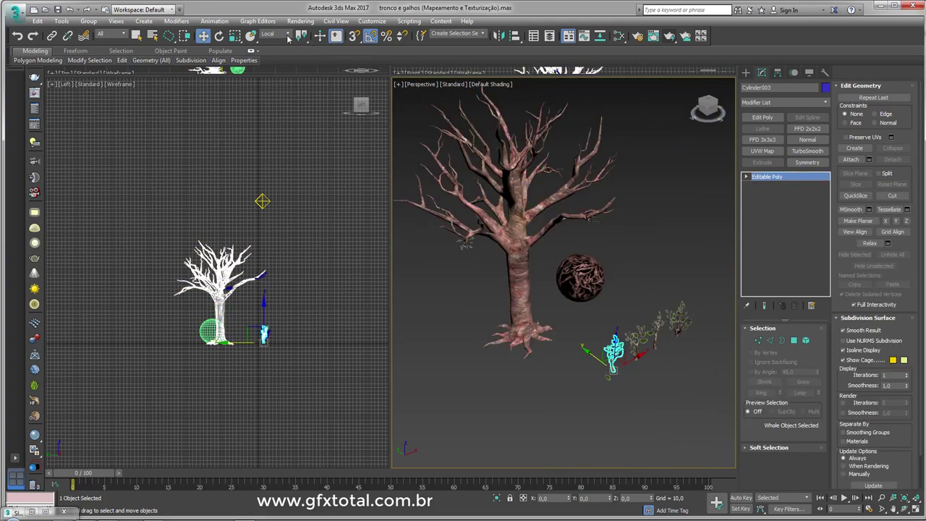
left_click(251, 36)
middle_click_drag(614, 355, 633, 421)
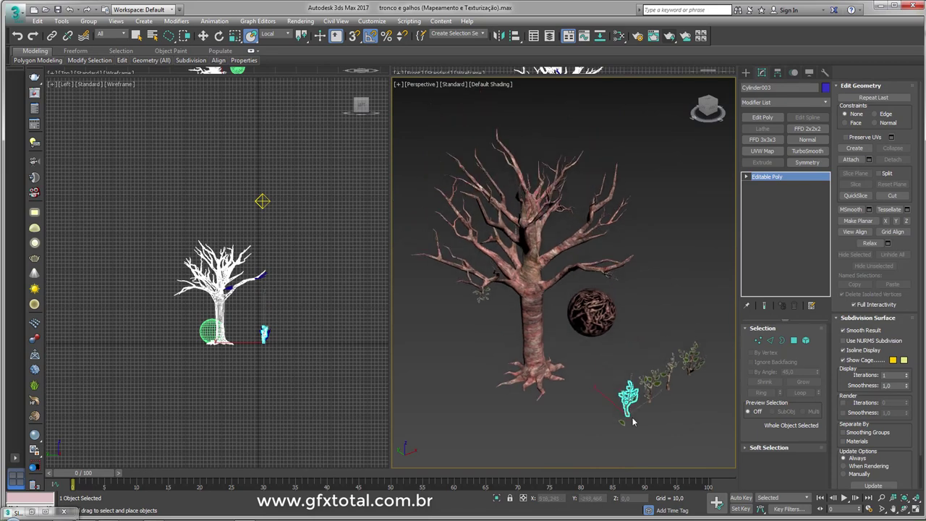
mouse_move(628, 415)
left_mouse_down("shift")
mouse_move(573, 319)
mouse_move(592, 261)
mouse_move(634, 291)
mouse_move(584, 281)
mouse_move(608, 278)
mouse_move(587, 246)
left_mouse_up("shift")
left_click(476, 306)
scroll(572, 253, "up", 5)
key("e")
middle_click_drag(588, 246, 548, 298, "alt")
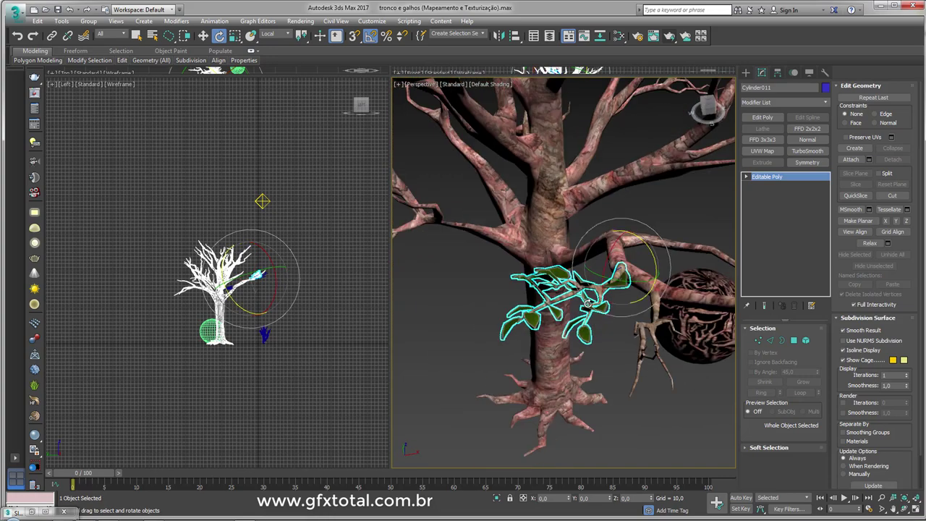
left_click(826, 102)
scroll(785, 217, "down", 2)
left_click(767, 186)
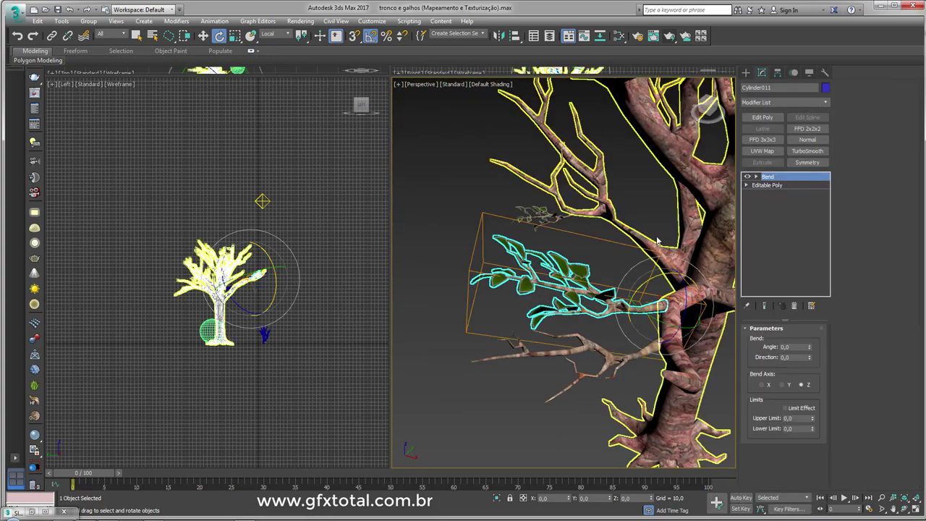
middle_click_drag(657, 241, 589, 243, "alt")
left_click_drag(810, 347, 808, 297)
middle_click_drag(716, 319, 668, 319, "alt")
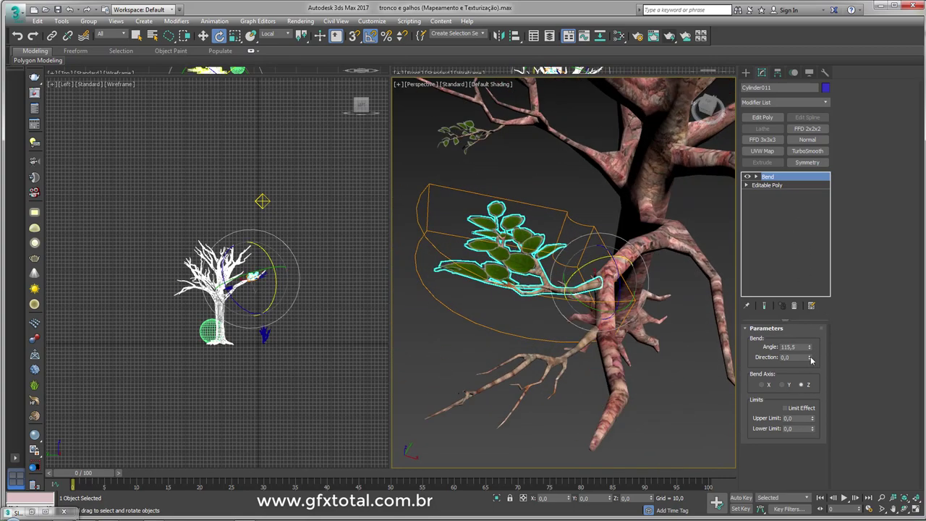
left_click_drag(811, 359, 798, 370)
type("90")
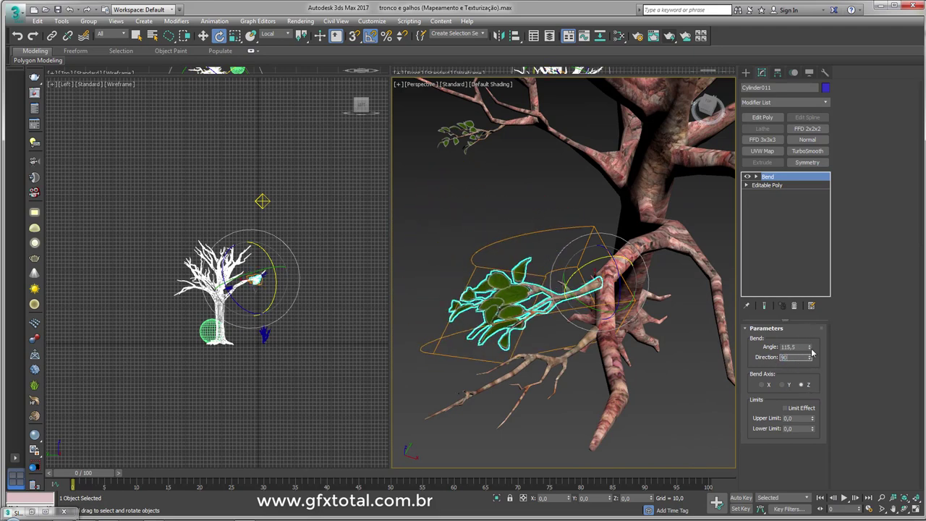
key("Return")
left_click_drag(810, 348, 814, 509)
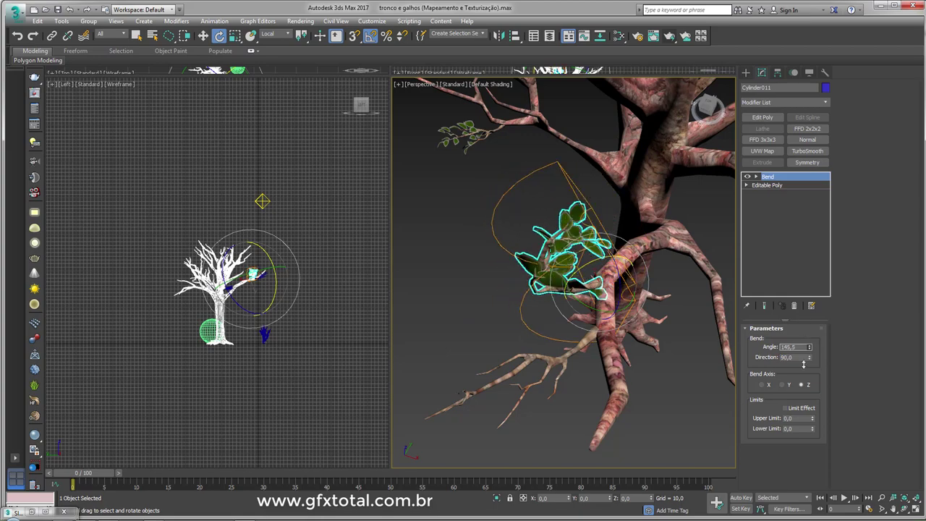
type("-52")
middle_click_drag(724, 362, 772, 350, "alt")
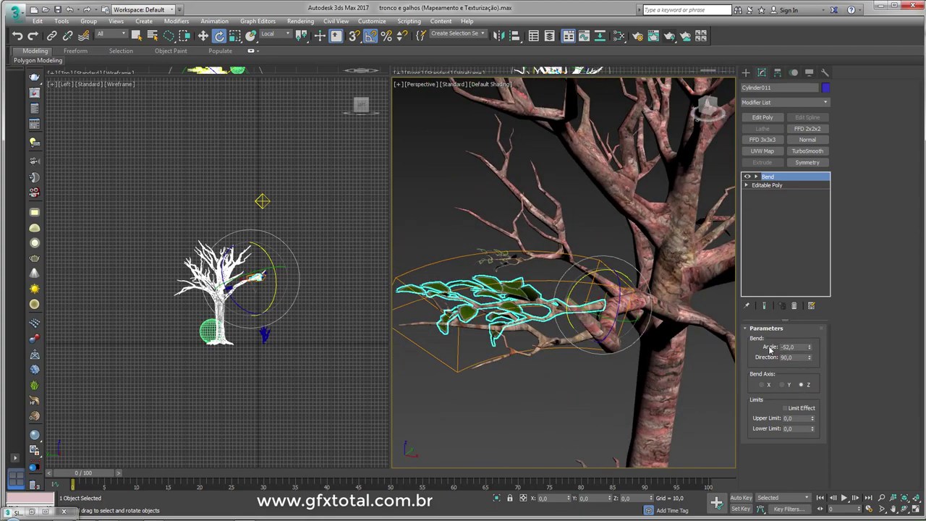
mouse_move(808, 349)
left_mouse_down()
mouse_move(788, 258)
mouse_move(788, 377)
left_mouse_up()
middle_click_drag(593, 289, 652, 318, "alt")
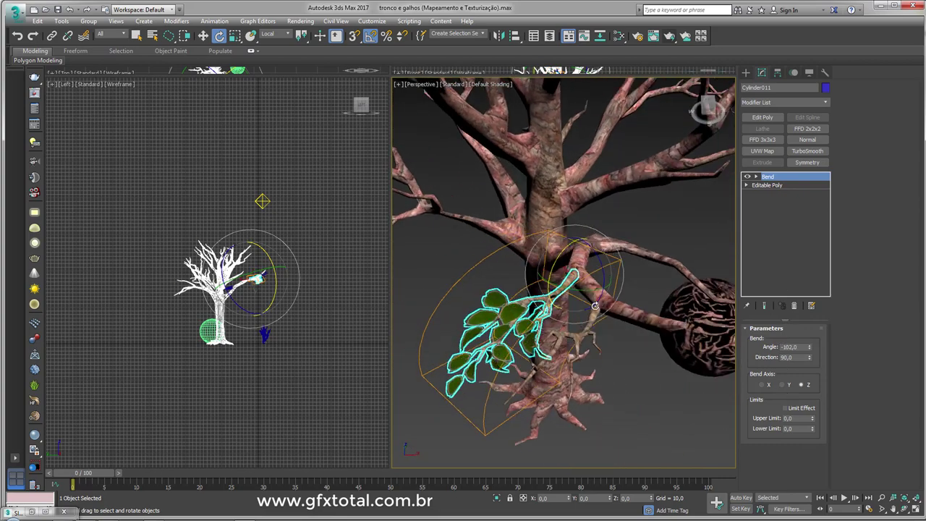
left_click(794, 306)
scroll(612, 319, "down", 2)
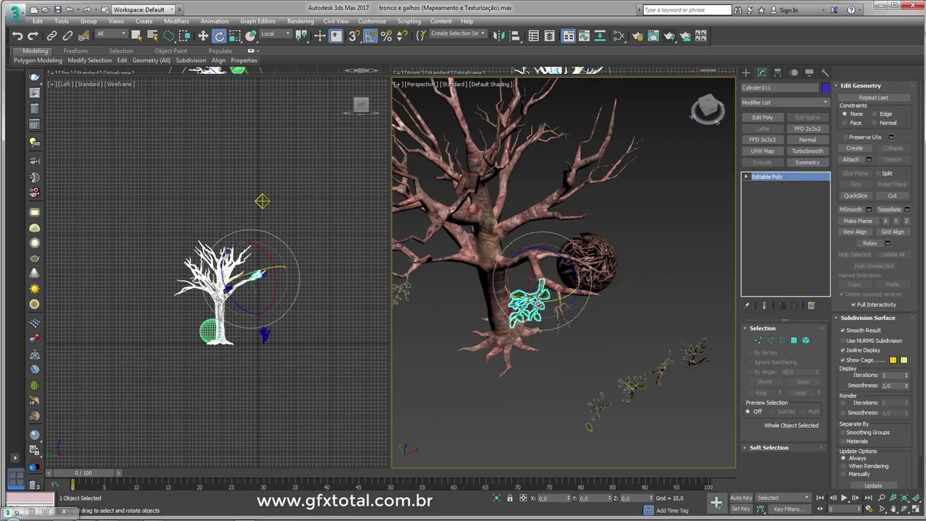
scroll(611, 319, "down", 2)
scroll(611, 319, "down", 2)
Place an independent copy of the leafy branch, Cylinder012, on the trunk and rotate it to 85°
left_click(251, 35)
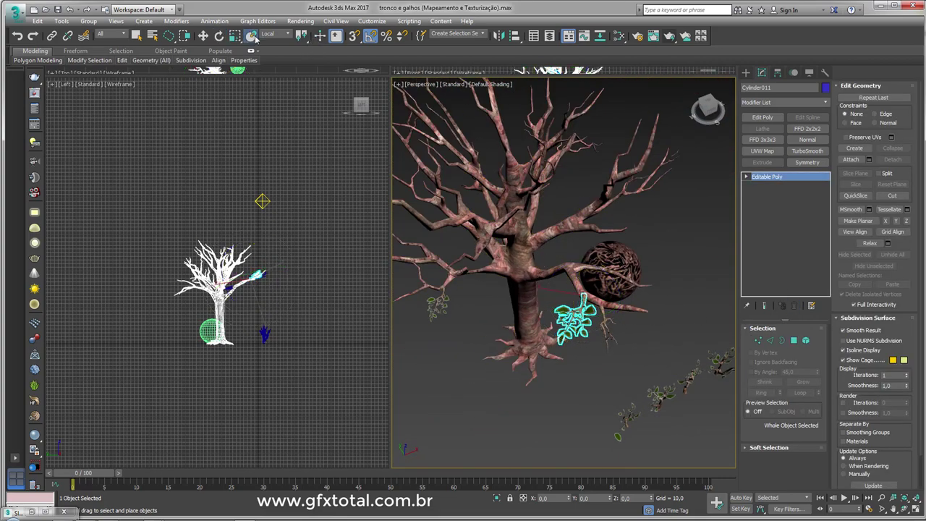
middle_click_drag(637, 391, 657, 399, "alt")
left_click_drag(575, 318, 532, 250, "shift")
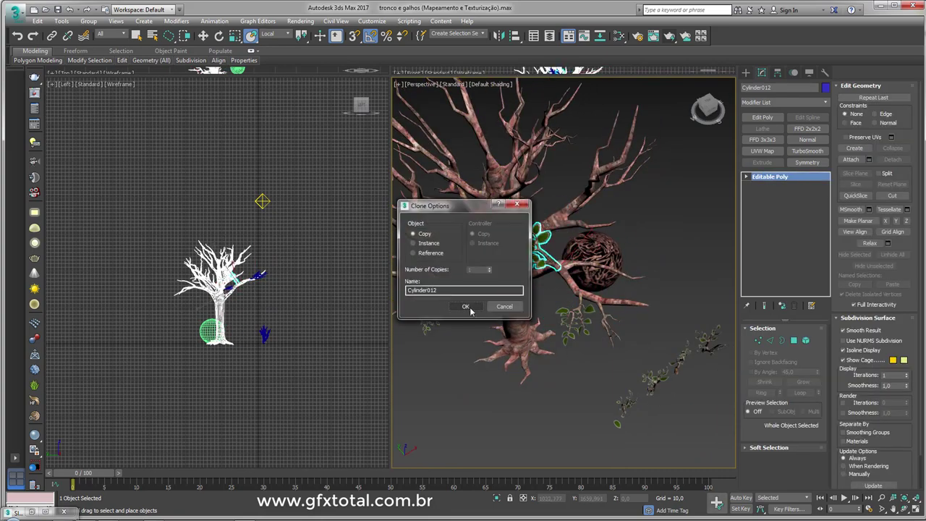
left_click(467, 302)
scroll(550, 268, "up", 3)
key("e")
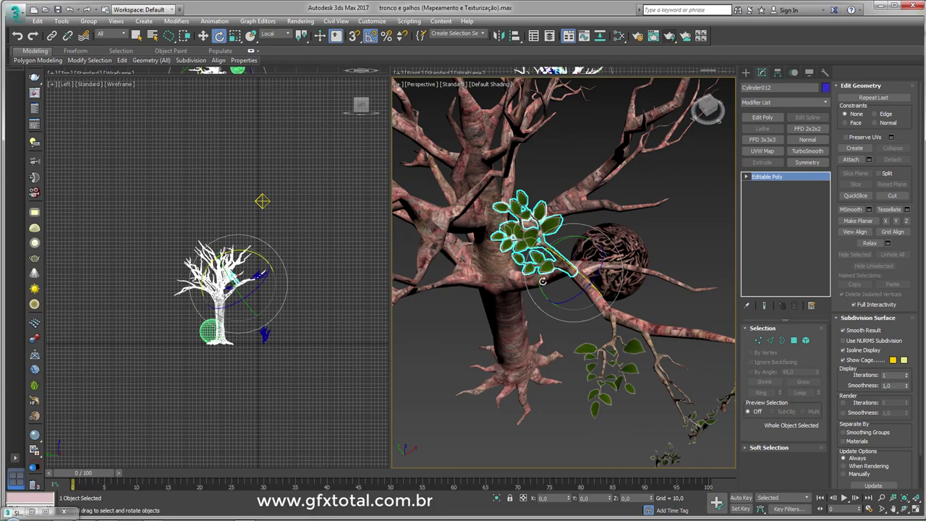
left_click_drag(543, 281, 585, 233)
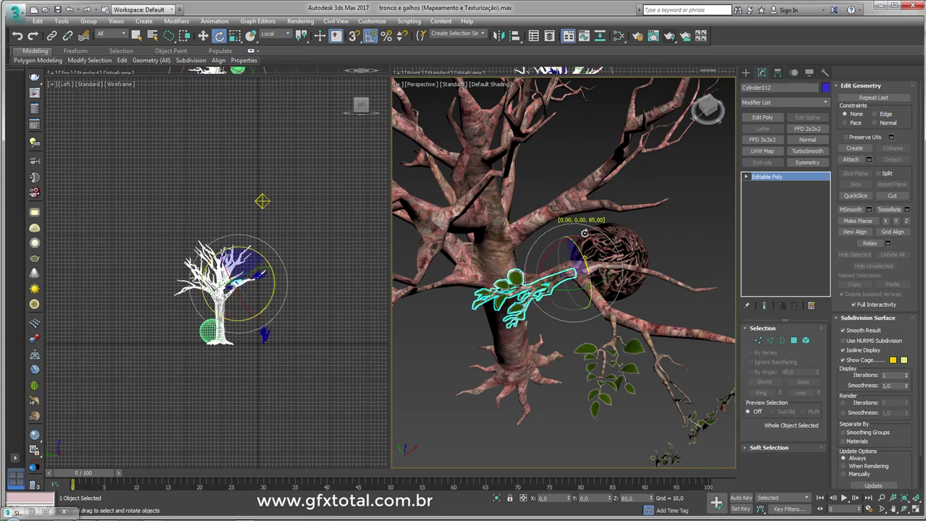
left_click_drag(584, 233, 608, 254)
Switch to Move and select the four small leafy plants, viewing them side by side
mouse_move(612, 259)
middle_mouse_down("alt")
mouse_move(635, 276)
mouse_move(507, 318)
middle_mouse_up("alt")
scroll(636, 276, "up", 3)
scroll(492, 329, "up", 2)
scroll(482, 340, "up", 2)
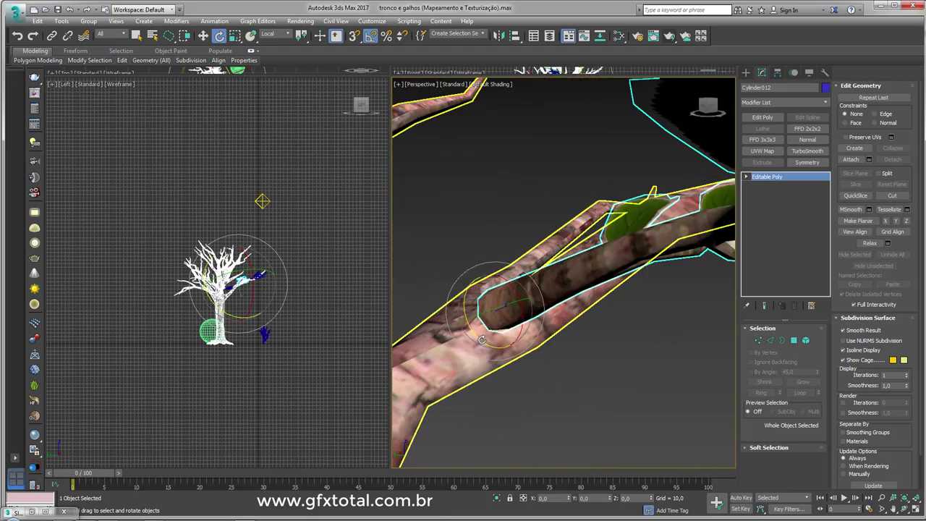
key("w")
mouse_move(506, 328)
middle_mouse_down("alt")
mouse_move(526, 371)
mouse_move(550, 347)
mouse_move(621, 342)
mouse_move(636, 167)
middle_mouse_up("alt")
scroll(550, 348, "down", 3)
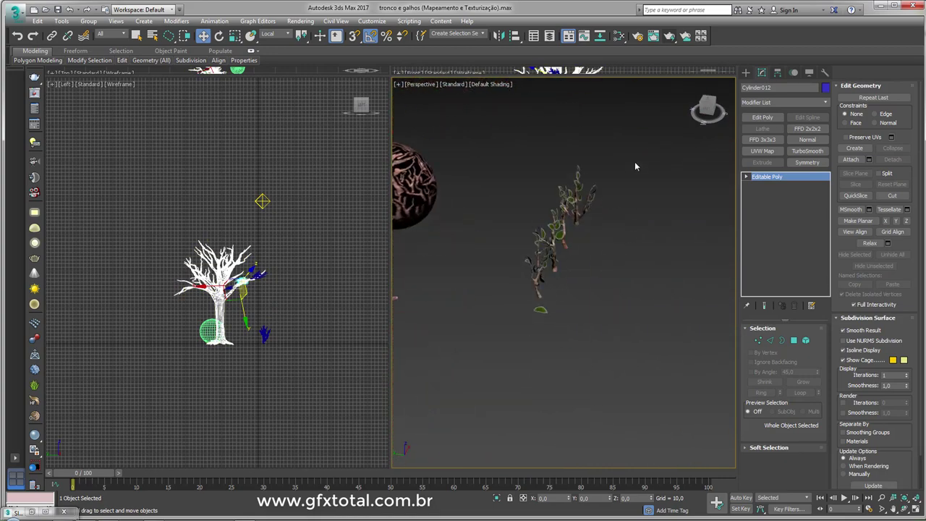
left_click_drag(541, 275, 579, 272)
middle_click_drag(579, 273, 630, 209, "alt")
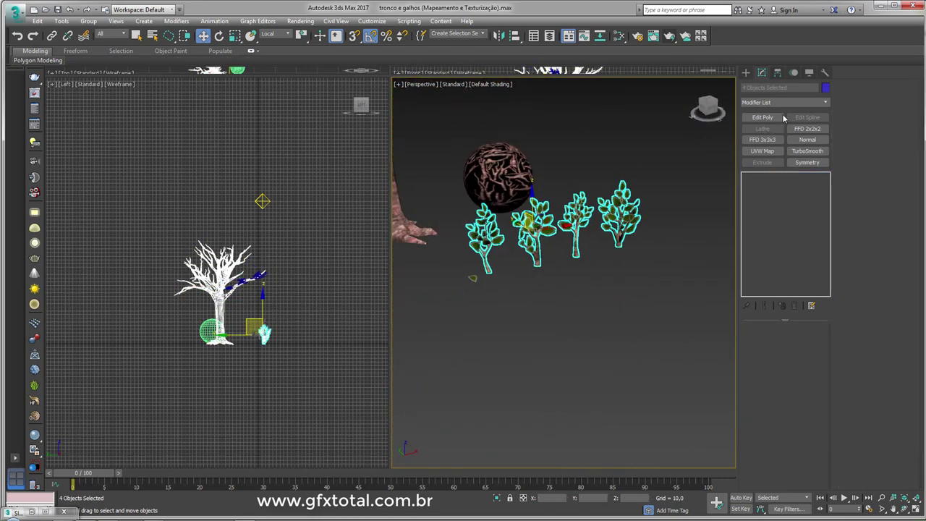
With Affect Pivot Only on, move the four plants' pivots down to their trunk bases, then turn it off
left_click(778, 72)
left_click(772, 148)
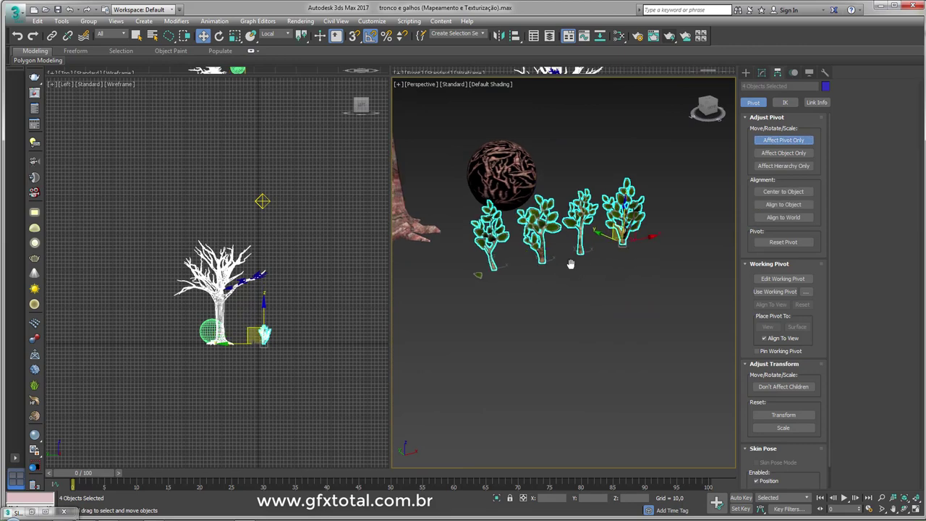
scroll(572, 263, "up", 5)
scroll(498, 279, "up", 2)
middle_click_drag(428, 338, 600, 263)
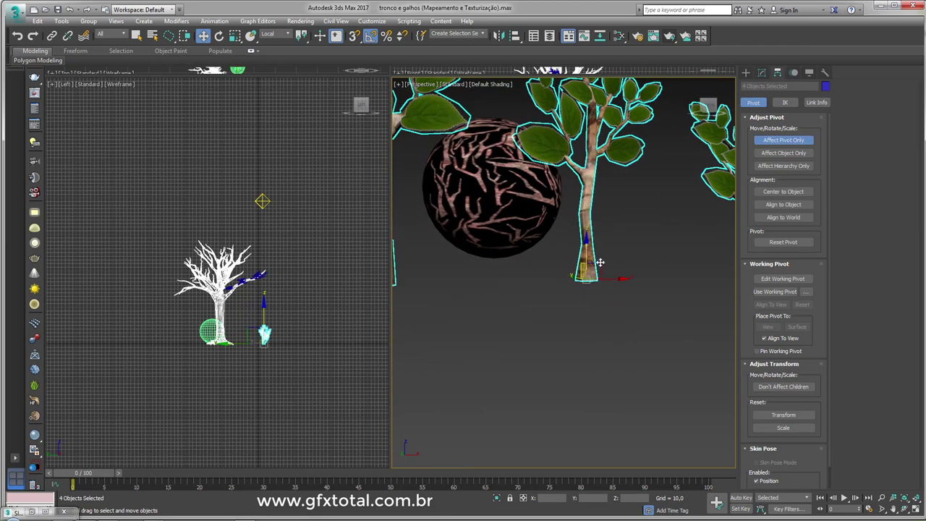
left_click_drag(584, 257, 590, 252)
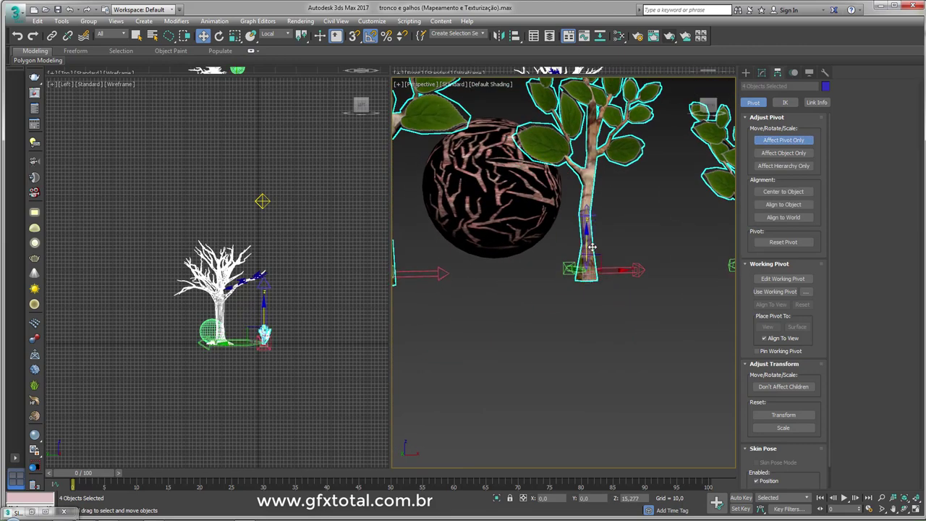
left_click(782, 141)
scroll(679, 165, "down", 5)
middle_click_drag(680, 165, 635, 378, "alt")
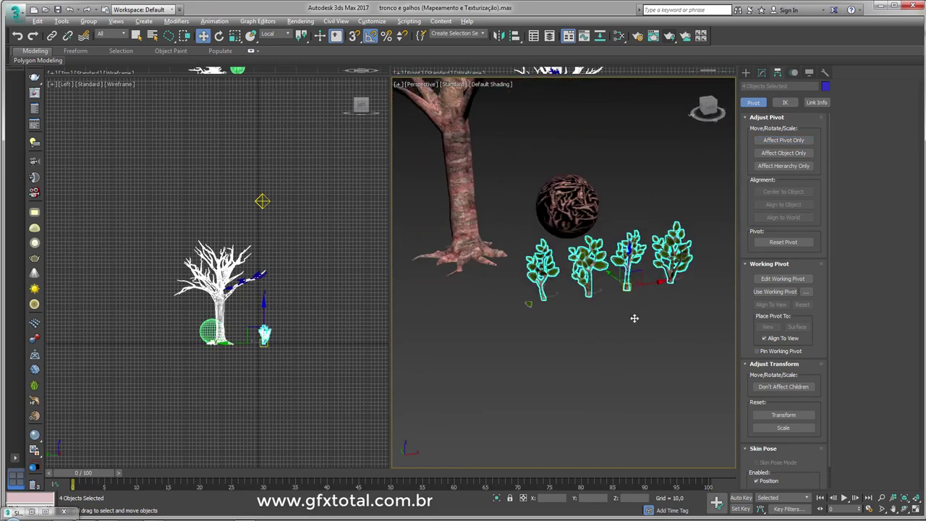
Place a copy of a small plant higher up the trunk and start rotating it
left_click(251, 35)
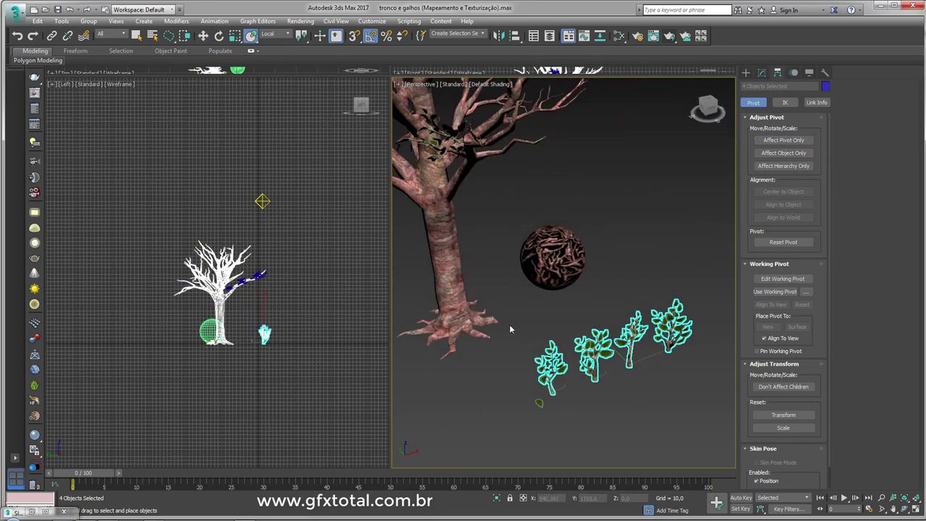
middle_click_drag(511, 327, 579, 362)
left_click(635, 408)
left_click_drag(624, 407, 498, 232)
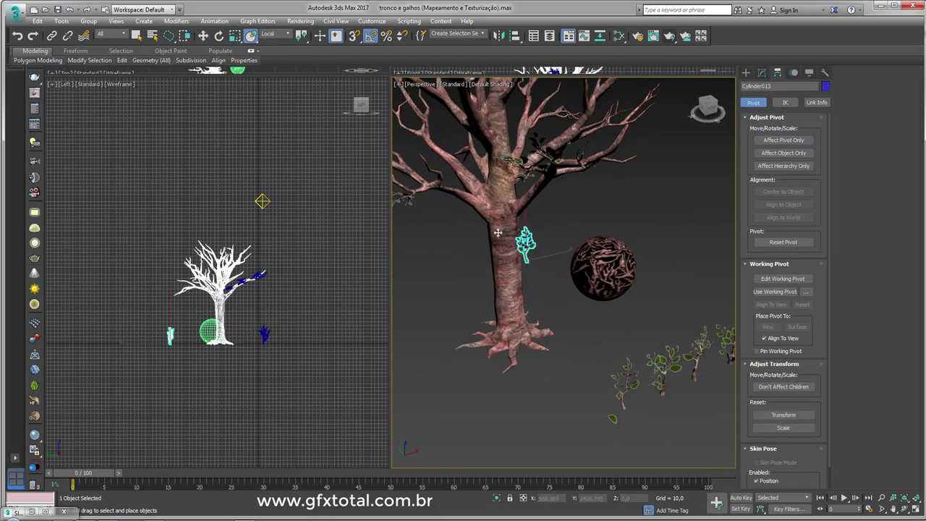
left_click_drag(455, 202, 472, 179, "shift")
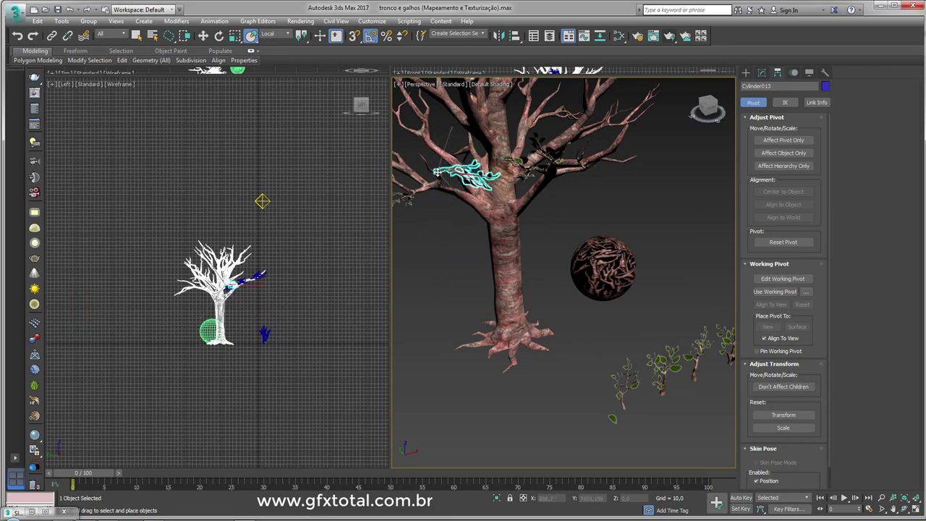
left_click(466, 307)
key("z")
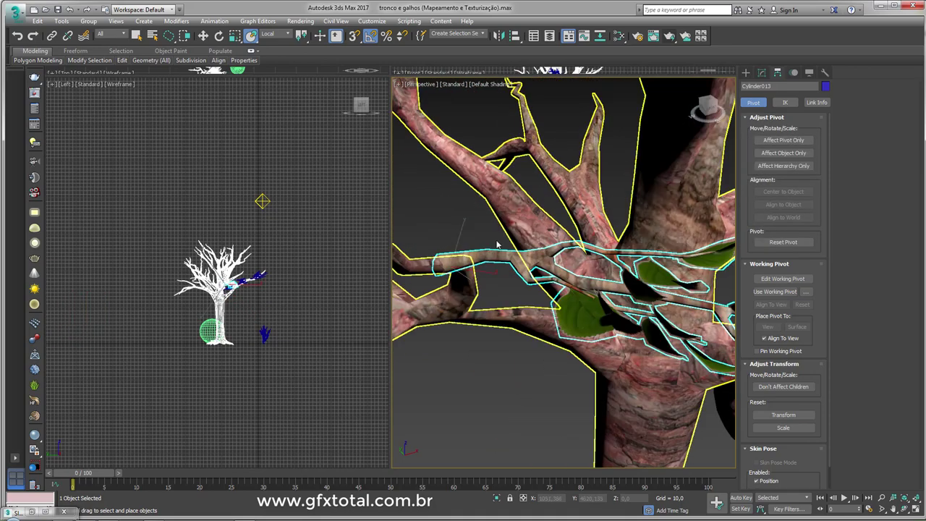
key("e")
mouse_move(471, 268)
left_mouse_down()
mouse_move(452, 290)
mouse_move(461, 299)
left_mouse_up()
Rotate the trunk copy further so it lies along the branch
key("r")
key("e")
middle_click_drag(460, 299, 568, 278, "alt")
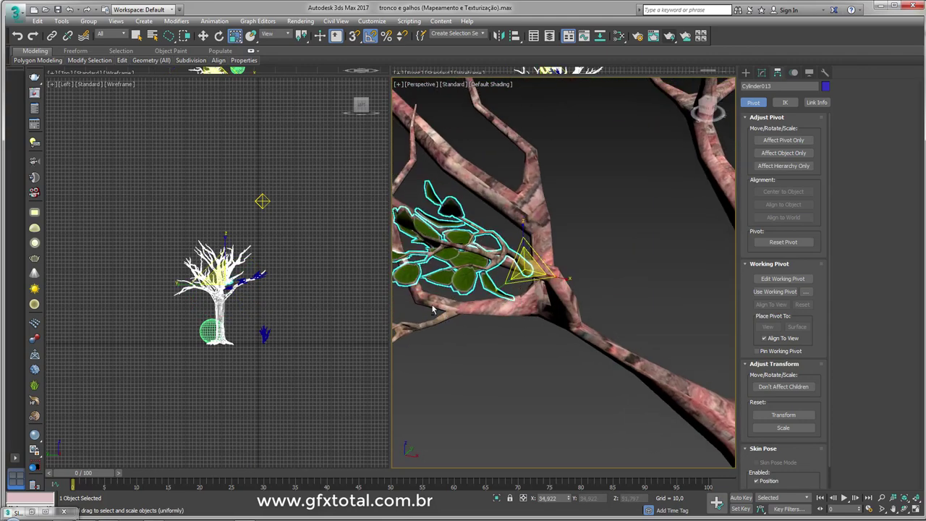
left_click_drag(568, 278, 552, 354)
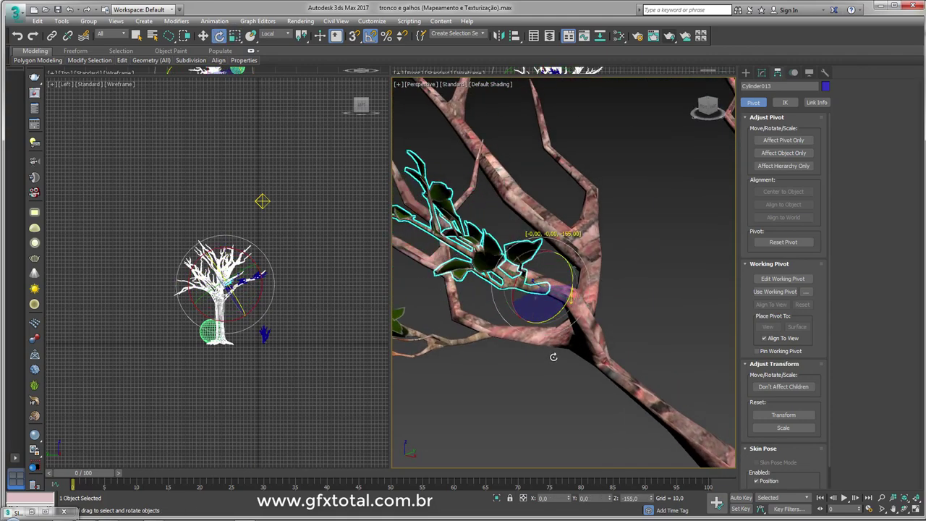
middle_click_drag(552, 354, 549, 265, "alt")
left_click_drag(548, 265, 564, 290)
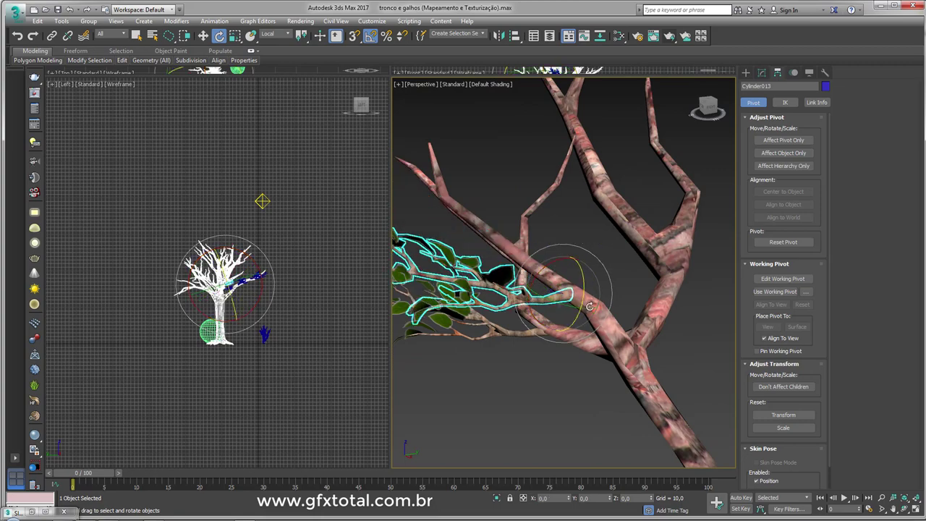
mouse_move(564, 289)
middle_mouse_down("alt")
mouse_move(615, 321)
mouse_move(673, 330)
mouse_move(624, 244)
mouse_move(637, 352)
middle_mouse_up("alt")
scroll(637, 319, "down", 5)
Place another plant copy on an upper-left branch, rotate it up-left and shrink it to 64%
left_click(654, 348)
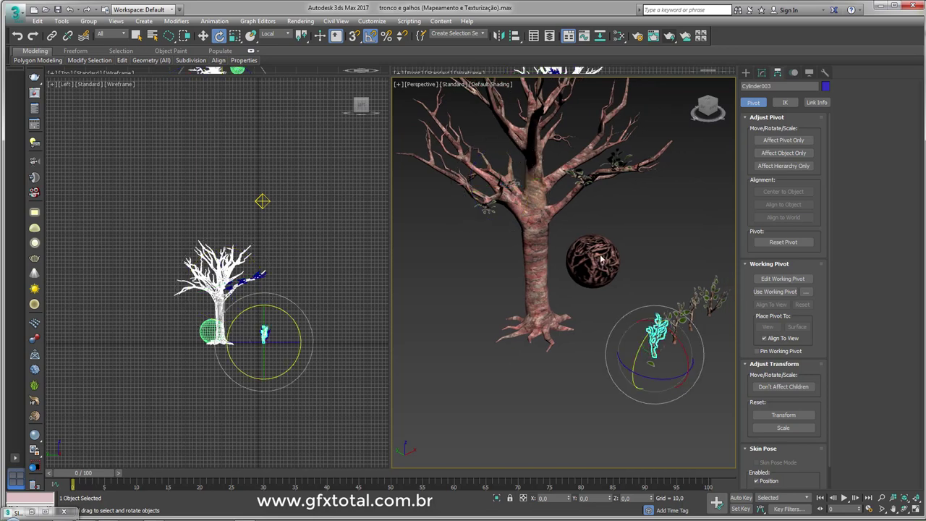
left_click(252, 35)
left_click(476, 158)
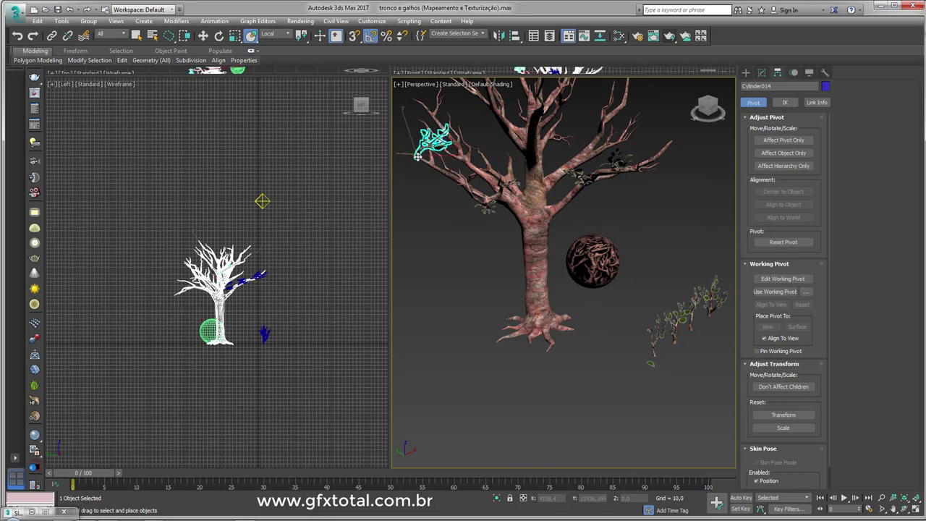
left_click_drag(418, 157, 461, 262, "shift")
left_click(465, 306)
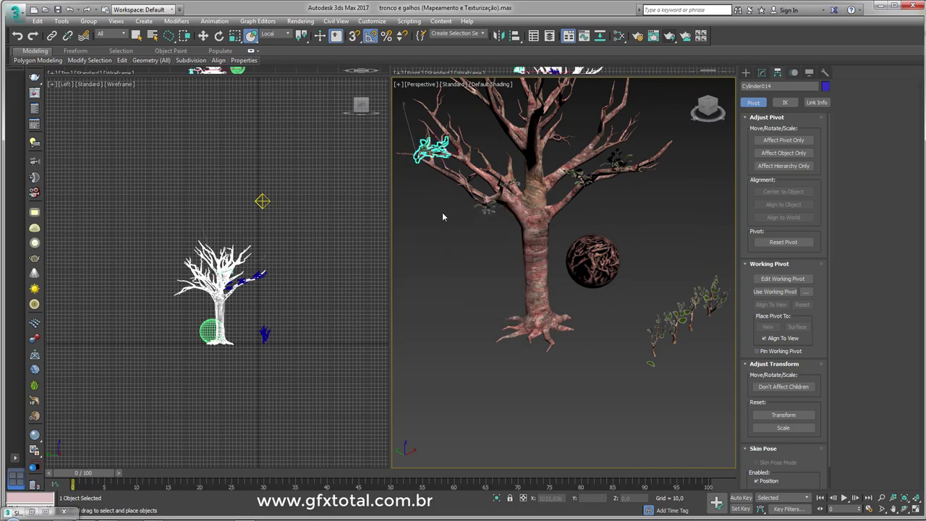
middle_click_drag(440, 212, 543, 285)
scroll(553, 254, "up", 5)
key("e")
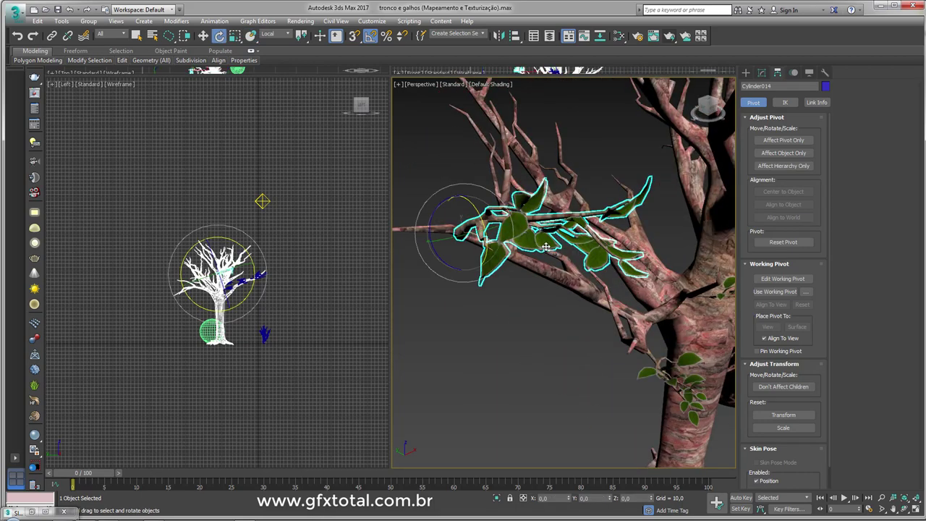
mouse_move(492, 227)
left_mouse_down()
mouse_move(457, 189)
mouse_move(427, 222)
left_mouse_up()
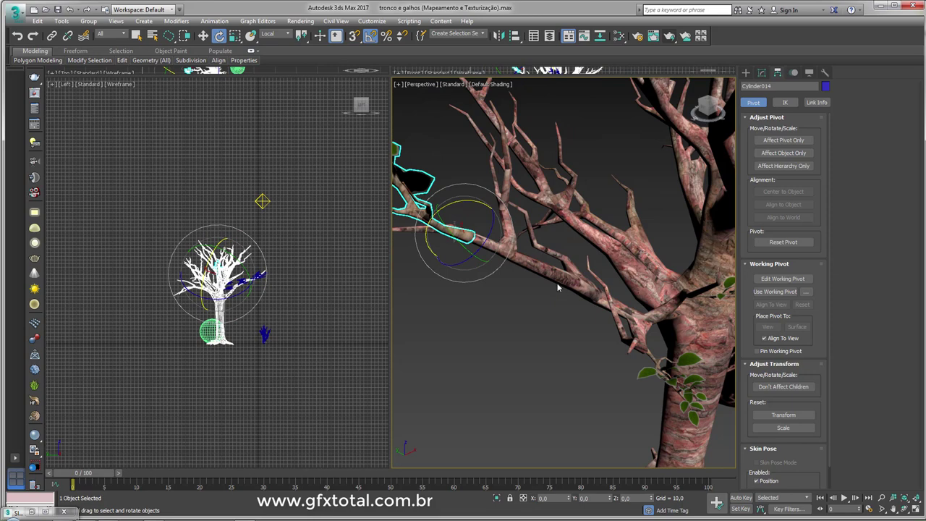
key("r")
left_click_drag(461, 225, 472, 273)
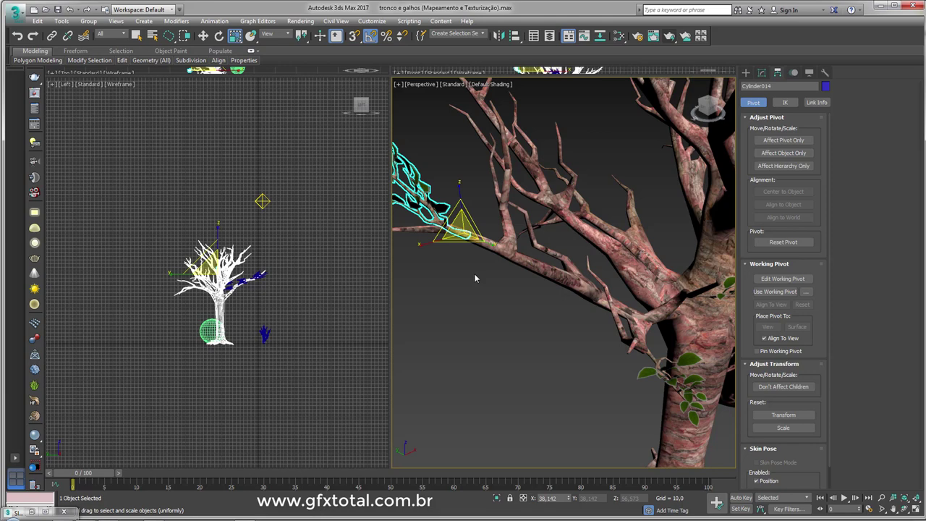
Tilt the upper-left copy upward along its branch to -30 degrees
key("e")
middle_click_drag(457, 239, 537, 241, "alt")
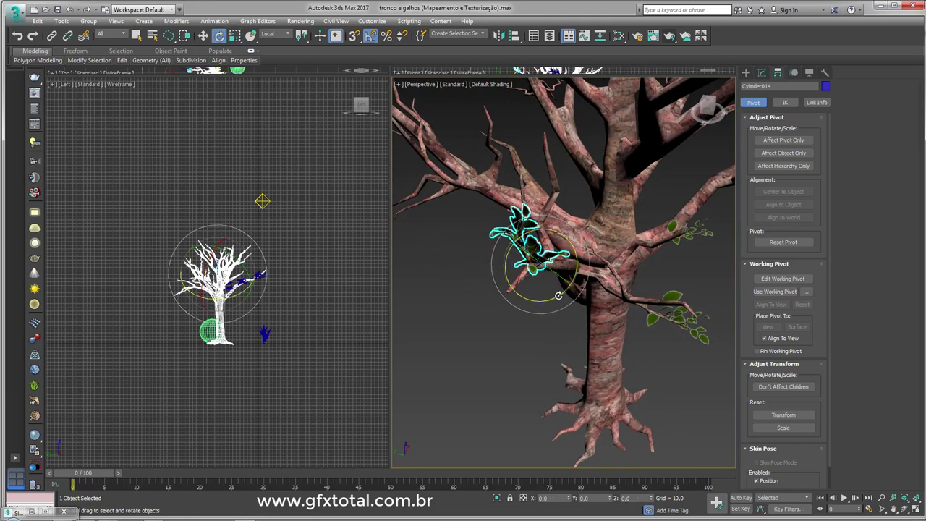
mouse_move(559, 295)
left_mouse_down()
mouse_move(565, 254)
mouse_move(554, 273)
left_mouse_up()
left_click_drag(552, 275, 545, 280)
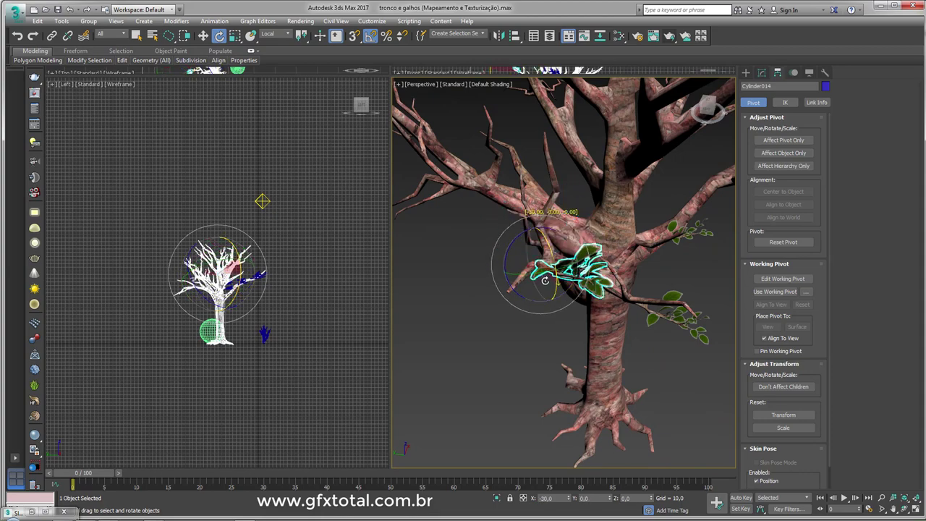
scroll(529, 290, "up", 2)
scroll(582, 283, "up", 2)
scroll(579, 246, "up", 2)
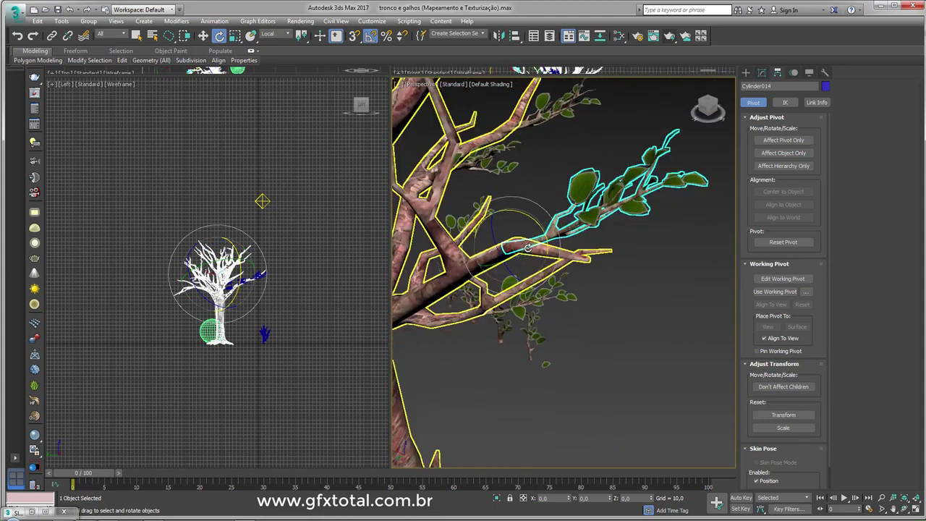
scroll(523, 231, "up", 2)
scroll(524, 225, "down", 1)
scroll(507, 239, "down", 2)
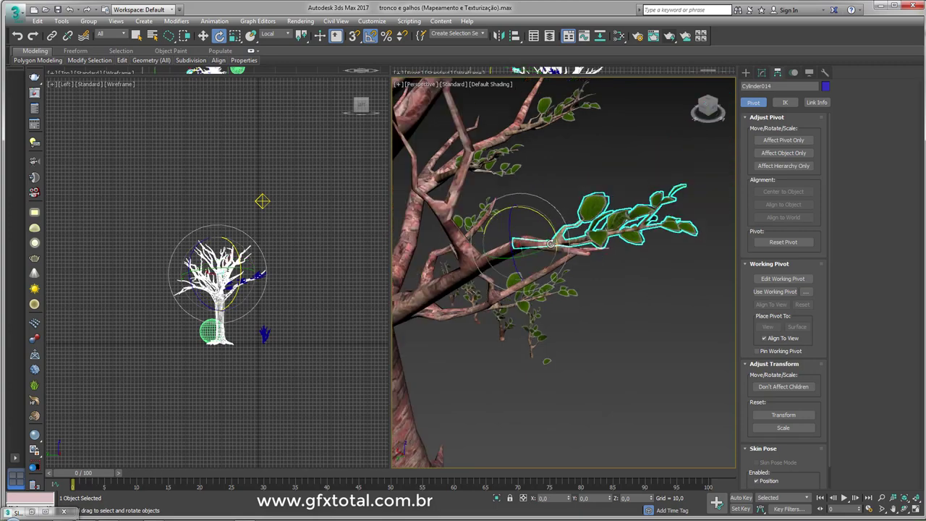
scroll(550, 275, "down", 2)
scroll(615, 311, "down", 2)
Place a Select and Place copy of the leafy twig on a branch and rotate it into position
left_click(623, 322)
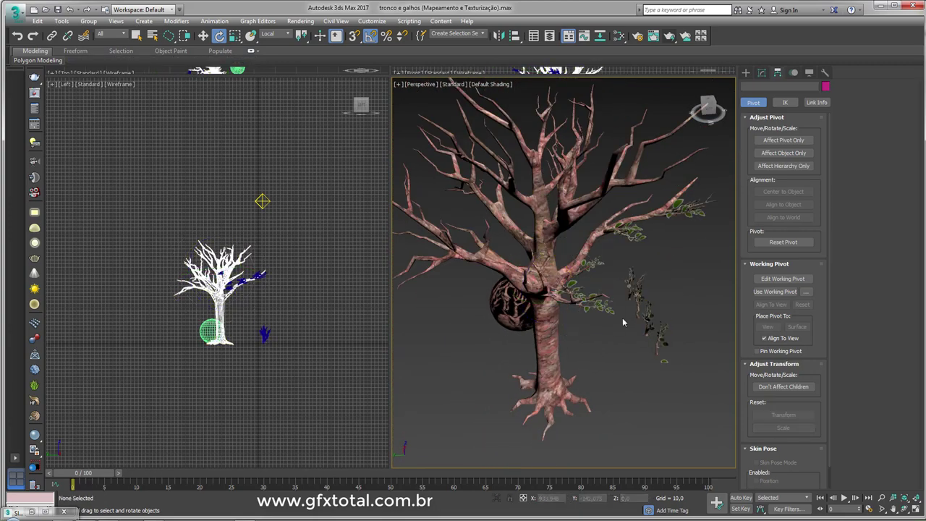
left_click(650, 335)
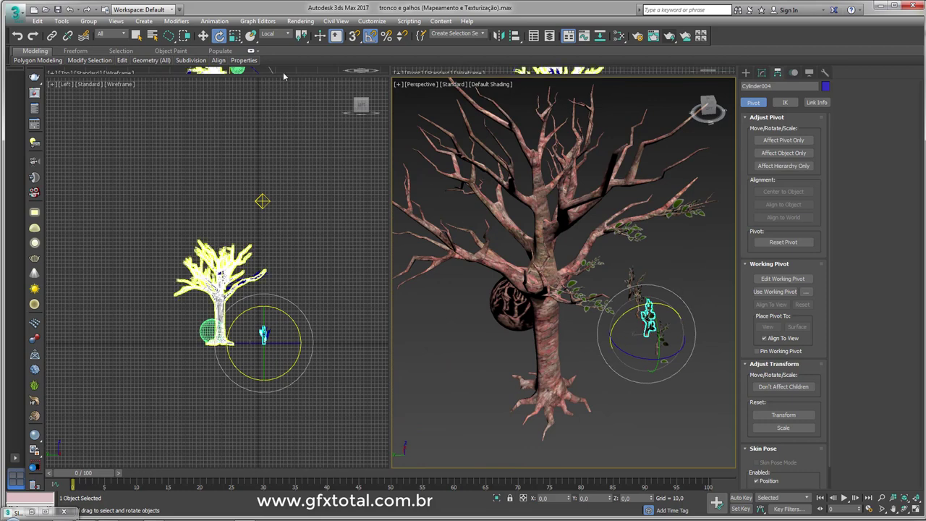
left_click(251, 37)
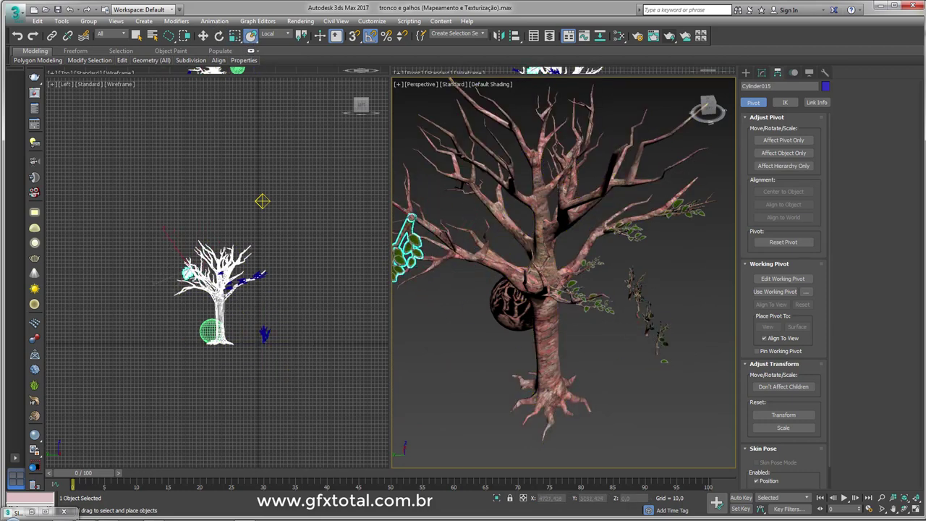
left_click_drag(409, 219, 434, 239, "shift")
left_click(466, 304)
mouse_move(463, 289)
left_mouse_down()
mouse_move(588, 277)
mouse_move(627, 257)
mouse_move(568, 250)
mouse_move(600, 263)
left_mouse_up()
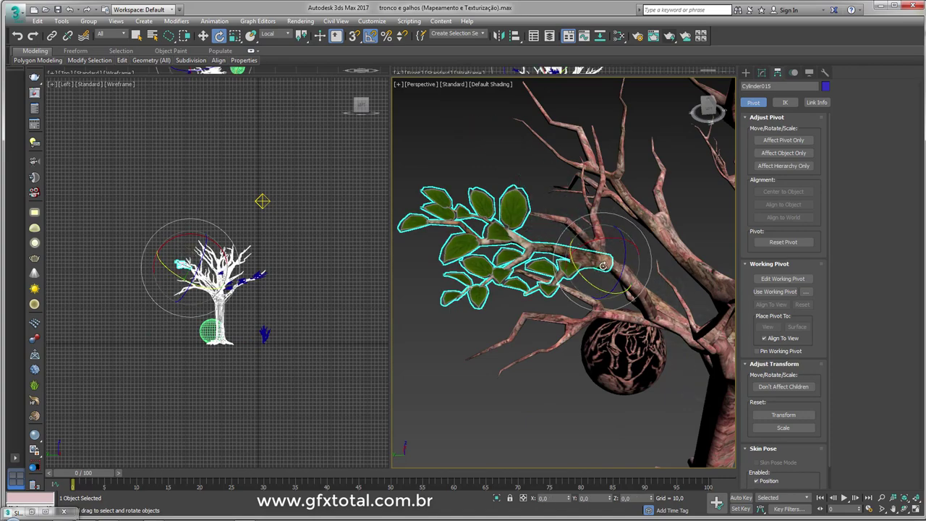
middle_click_drag(603, 266, 568, 321, "alt")
Pick further leaf twigs around the crown, including Cylinder018, for placing onto branches
left_click(568, 321)
scroll(634, 326, "up", 3)
scroll(635, 326, "down", 3)
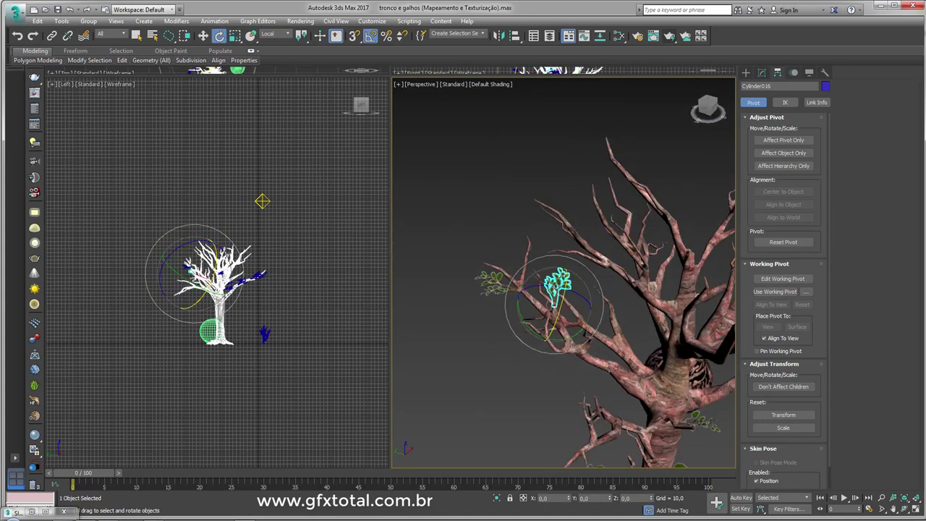
middle_click_drag(634, 325, 579, 289, "alt")
scroll(507, 311, "up", 3)
left_click(442, 195)
key("r")
mouse_move(492, 230)
middle_mouse_down("alt")
mouse_move(557, 202)
mouse_move(528, 210)
middle_mouse_up("alt")
scroll(564, 275, "down", 3)
left_click(610, 259)
key("y")
scroll(610, 259, "up", 5)
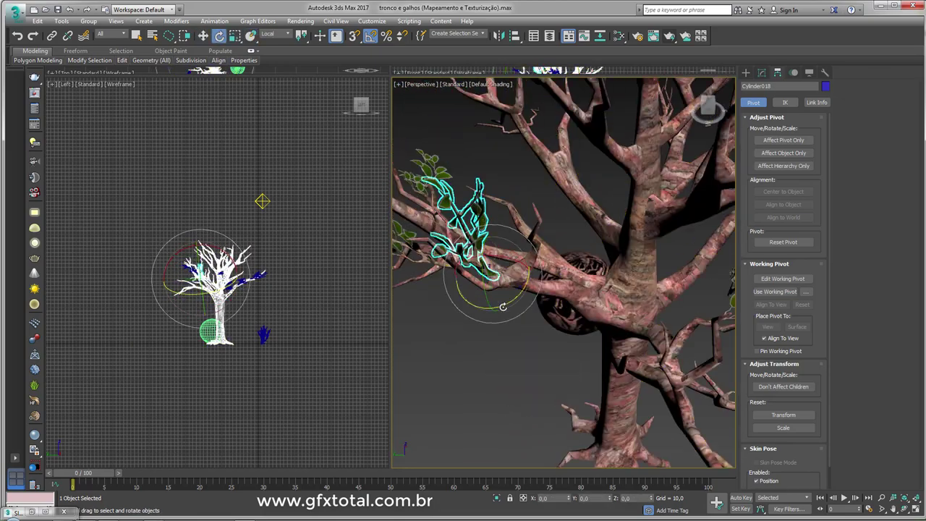
mouse_move(485, 289)
middle_mouse_down("alt")
mouse_move(506, 304)
mouse_move(463, 276)
middle_mouse_up("alt")
scroll(506, 303, "up", 3)
scroll(463, 275, "down", 2)
Rotate-clone twigs Cylinder019 and Cylinder020 into a new copy at a fresh angle
left_click(467, 312)
key("e")
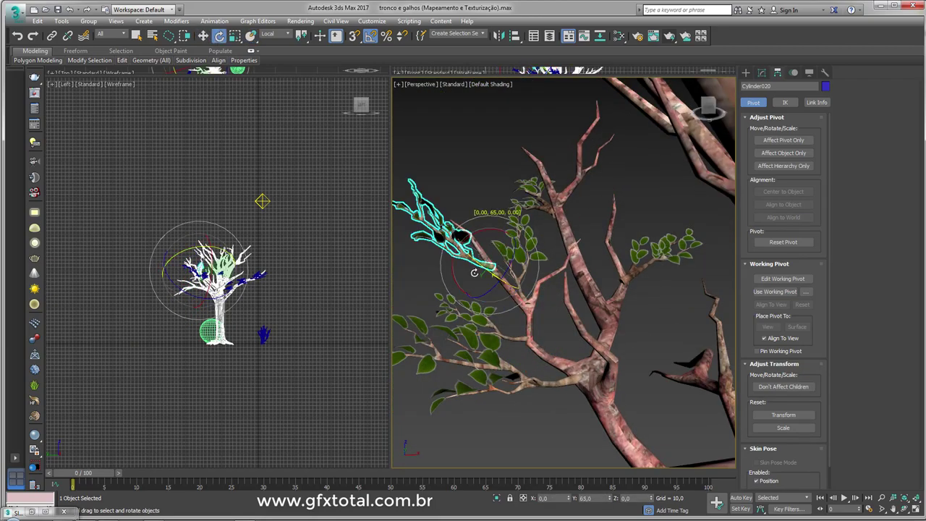
scroll(463, 304, "up", 5)
left_click(456, 181)
scroll(621, 338, "down", 4)
middle_click_drag(620, 339, 550, 304, "alt")
key("w")
left_click(595, 323)
Select twig Cylinder022 and rotate it on its branch
scroll(632, 333, "up", 3)
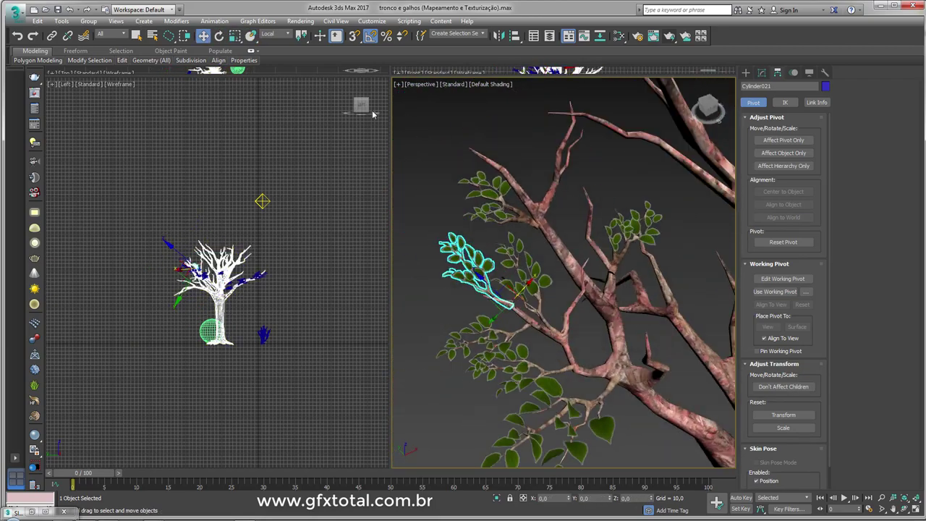
left_click(496, 174)
key("e")
left_click_drag(507, 181, 470, 152)
key("r")
scroll(507, 217, "down", 3)
Clone the twig, rotating copies about 50 degrees, and confirm copy Cylinder025
key("ctrl+v")
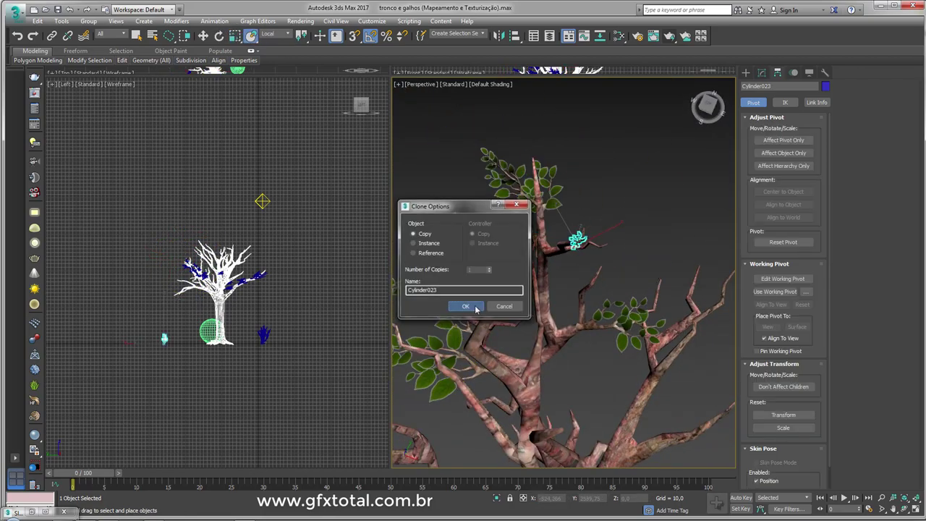
left_click(471, 306)
key("e")
middle_click_drag(507, 290, 550, 303, "alt")
mouse_move(535, 319)
left_mouse_down()
mouse_move(554, 312)
mouse_move(548, 302)
left_mouse_up()
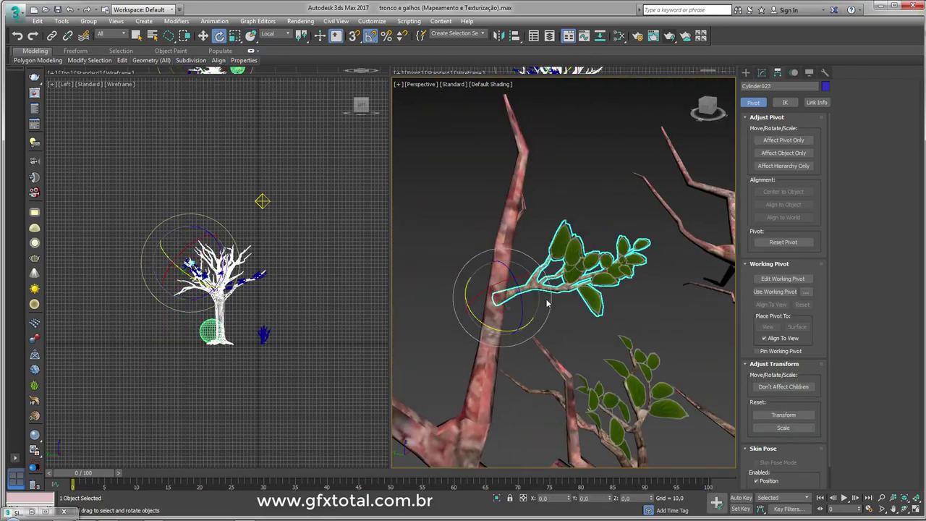
middle_click_drag(548, 302, 579, 188, "alt")
key("w")
scroll(600, 255, "up", 3)
middle_click_drag(600, 255, 550, 289, "alt")
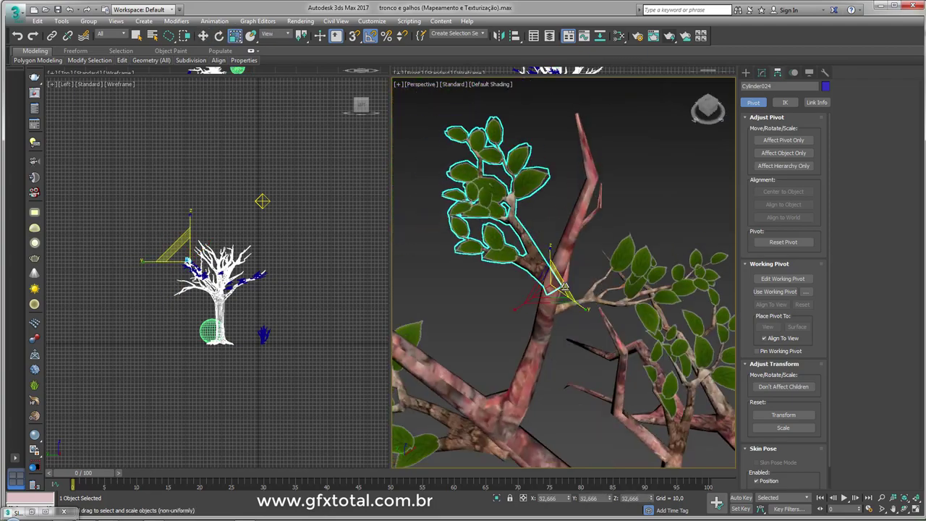
key("e")
left_click_drag(507, 304, 479, 283, "shift")
left_click(465, 305)
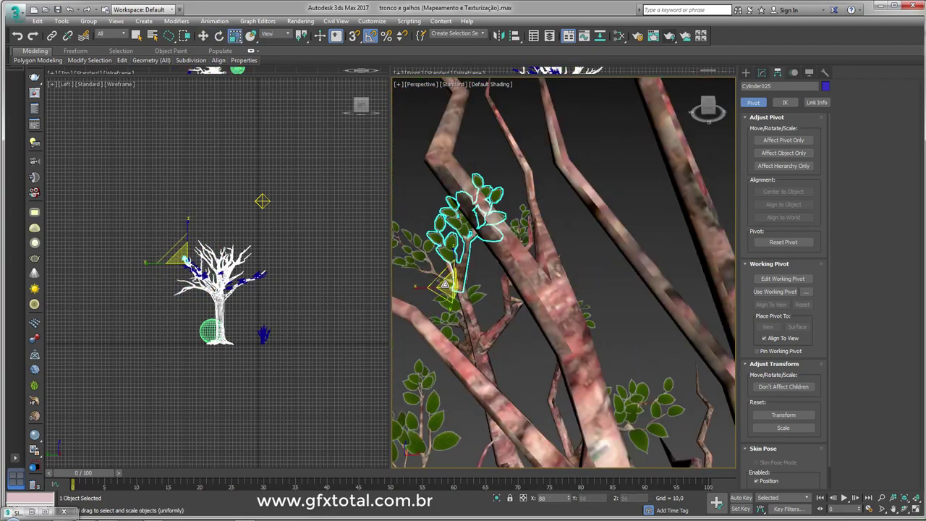
Rotate another twig copy onto a nearby branch
middle_click_drag(466, 305, 507, 289, "alt")
scroll(507, 289, "down", 3)
scroll(565, 329, "up", 5)
mouse_move(566, 329)
middle_mouse_down()
mouse_move(507, 304)
mouse_move(513, 336)
mouse_move(492, 318)
mouse_move(485, 347)
middle_mouse_up()
scroll(506, 304, "down", 2)
key("w")
key("e")
left_click_drag(507, 340, 526, 283, "shift")
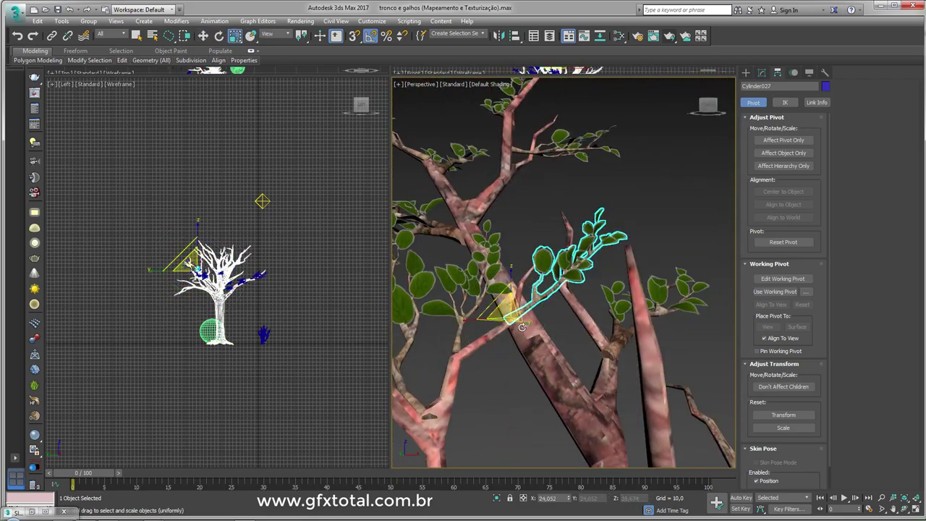
middle_click_drag(527, 284, 507, 275, "alt")
scroll(506, 275, "down", 3)
Clone leaf cluster Cylinder004 into a new twig copy
key("y")
scroll(496, 236, "up", 3)
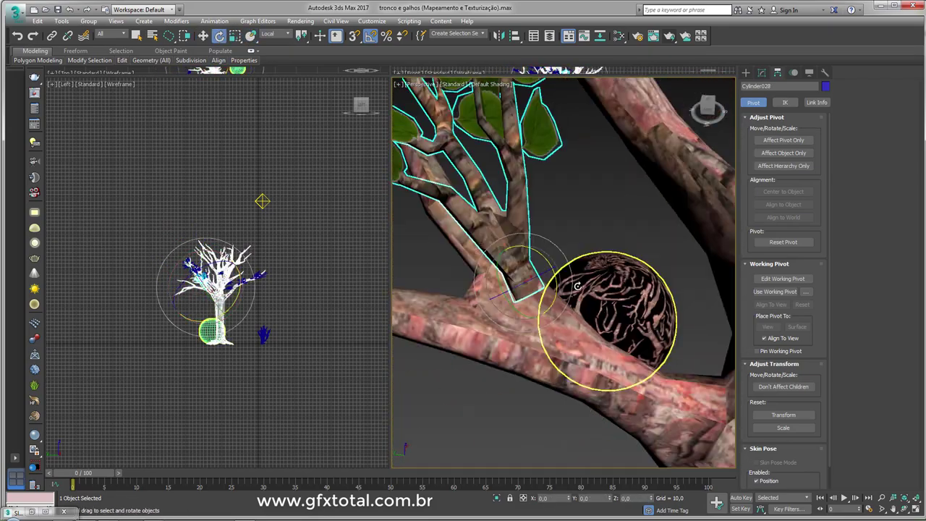
mouse_move(496, 235)
middle_mouse_down("alt")
mouse_move(521, 260)
mouse_move(562, 345)
mouse_move(558, 393)
mouse_move(572, 430)
middle_mouse_up("alt")
key("e")
scroll(564, 266, "up", 2)
left_click(534, 217)
mouse_move(533, 217)
middle_mouse_down("alt")
mouse_move(531, 274)
mouse_move(500, 261)
middle_mouse_up("alt")
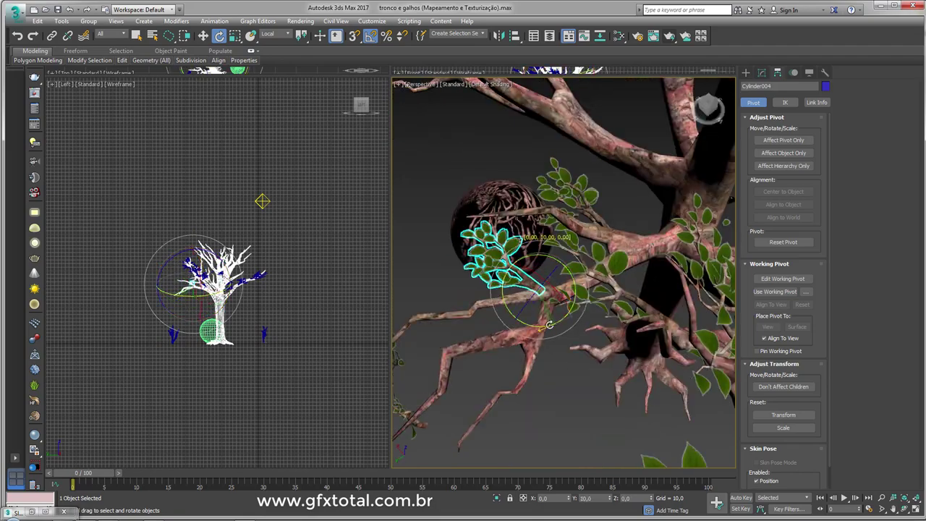
key("r")
left_click_drag(500, 261, 506, 275, "shift")
left_click(471, 306)
Tilt rotated cluster copies to hang down and slide them onto the lower branch and trunk
mouse_move(505, 326)
middle_mouse_down("alt")
mouse_move(506, 304)
mouse_move(480, 309)
middle_mouse_up("alt")
left_click_drag(480, 310, 506, 275, "shift")
left_click(450, 305)
mouse_move(451, 305)
middle_mouse_down("alt")
mouse_move(479, 268)
mouse_move(623, 304)
middle_mouse_up("alt")
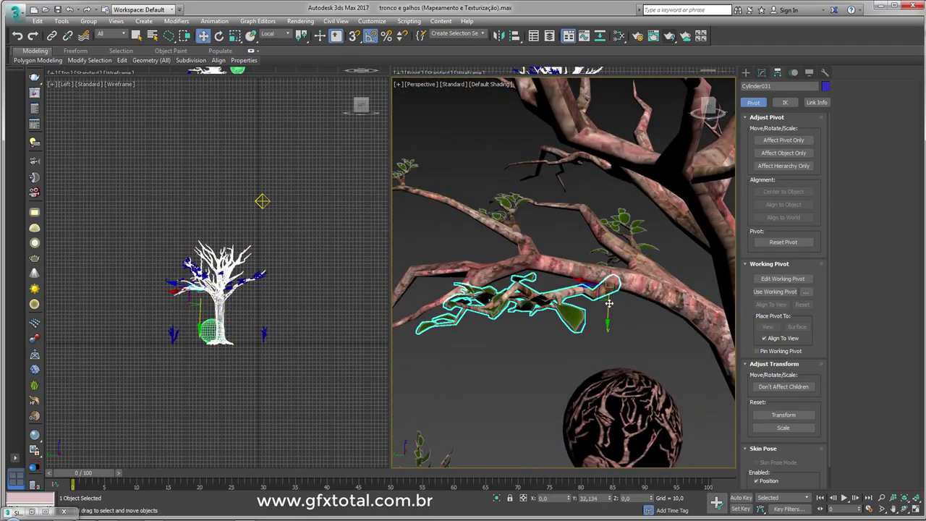
left_click_drag(623, 304, 625, 321, "shift")
key("Return")
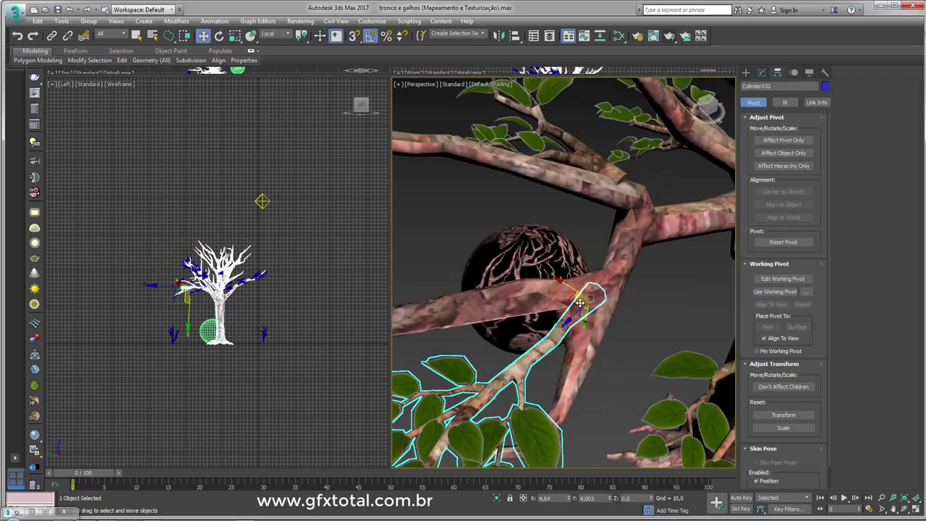
mouse_move(626, 321)
middle_mouse_down("alt")
mouse_move(511, 304)
mouse_move(497, 170)
middle_mouse_up("alt")
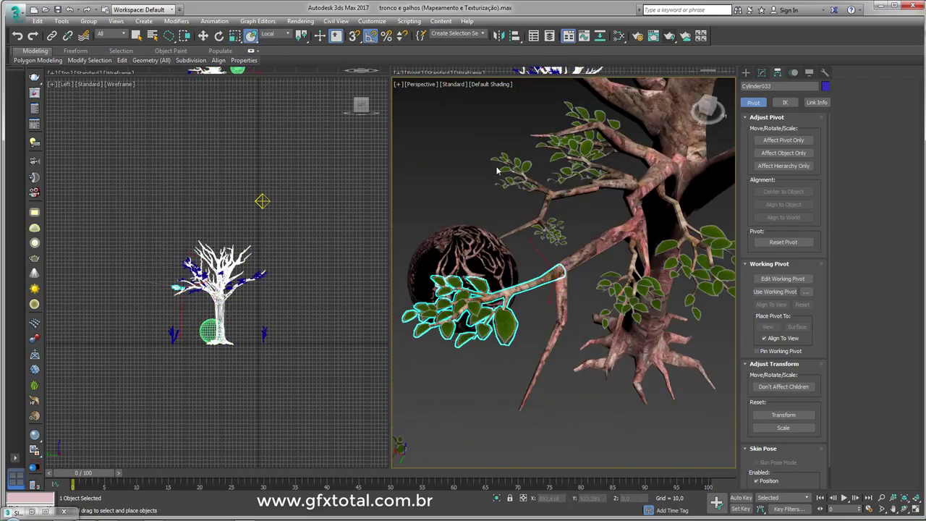
middle_click_drag(571, 339, 535, 340, "alt")
left_click_drag(536, 340, 523, 352, "shift")
mouse_move(530, 343)
middle_mouse_down("alt")
mouse_move(500, 362)
mouse_move(521, 340)
mouse_move(543, 275)
middle_mouse_up("alt")
Place twig copies on the upper branches, including Cylinder040, then review the leafy tree
key("y")
left_click_drag(550, 268, 539, 257, "shift")
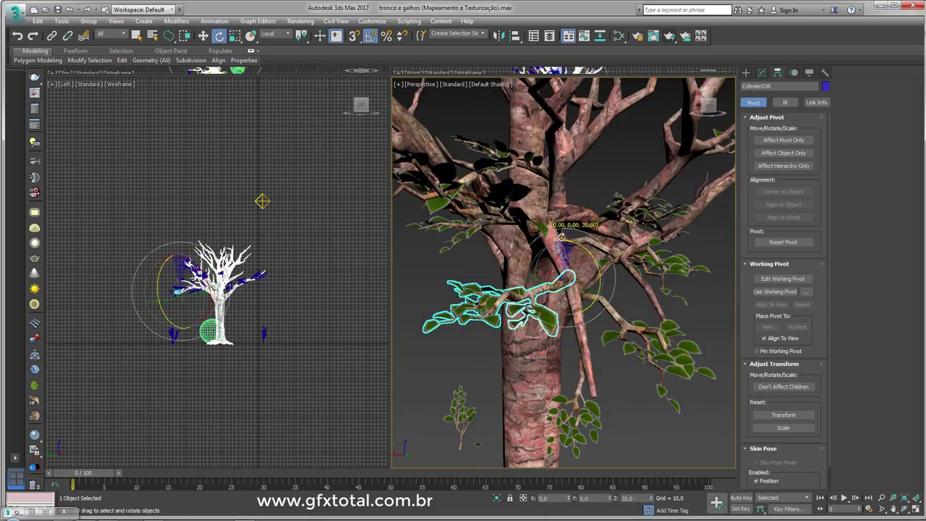
middle_click_drag(562, 237, 507, 203, "alt")
key("y")
mouse_move(506, 203)
left_mouse_down("shift")
mouse_move(490, 184)
mouse_move(456, 206)
left_mouse_up("shift")
middle_click_drag(456, 206, 478, 248, "alt")
key("y")
left_click_drag(507, 205, 499, 217, "shift")
middle_click_drag(500, 217, 519, 274, "alt")
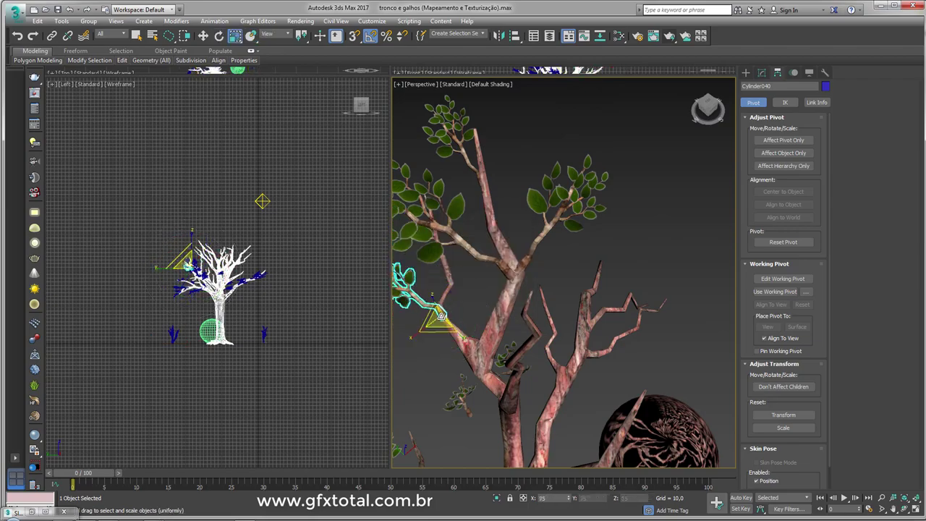
middle_click_drag(441, 317, 507, 260, "alt")
left_click_drag(507, 261, 507, 249, "shift")
middle_click_drag(507, 248, 519, 277, "alt")
key("w")
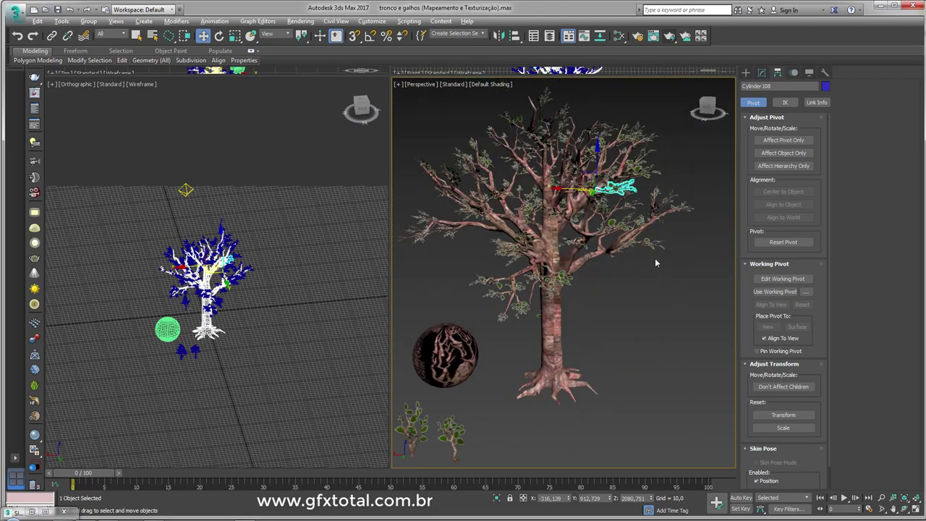
mouse_move(655, 258)
middle_mouse_down("alt")
mouse_move(646, 351)
mouse_move(634, 284)
mouse_move(625, 281)
middle_mouse_up("alt")
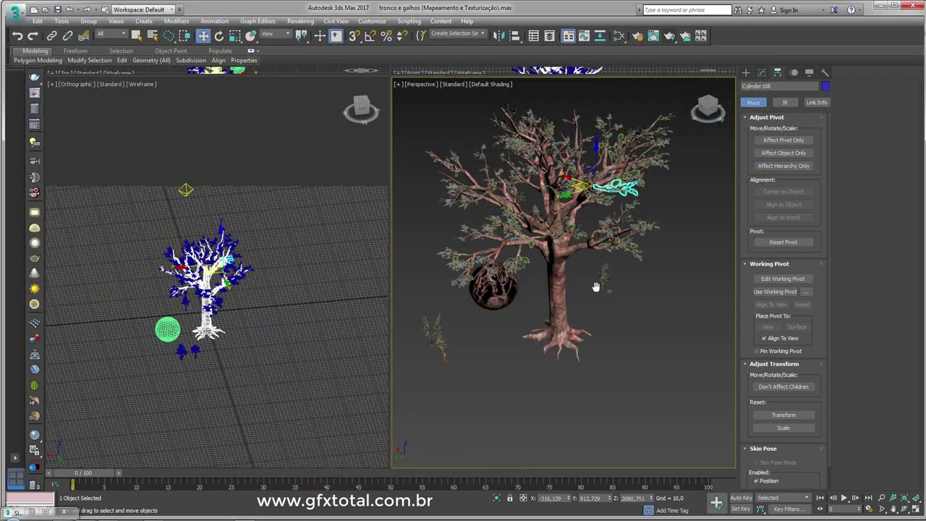
scroll(595, 287, "up", 2)
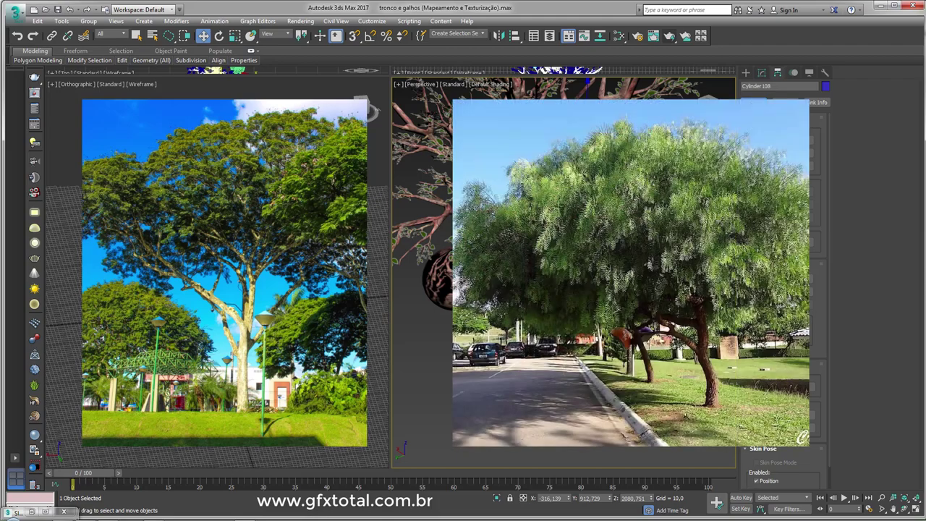
Copy a leaf twig to an empty spot beside the tree and rotate it upright
middle_click_drag(600, 275, 601, 260, "alt")
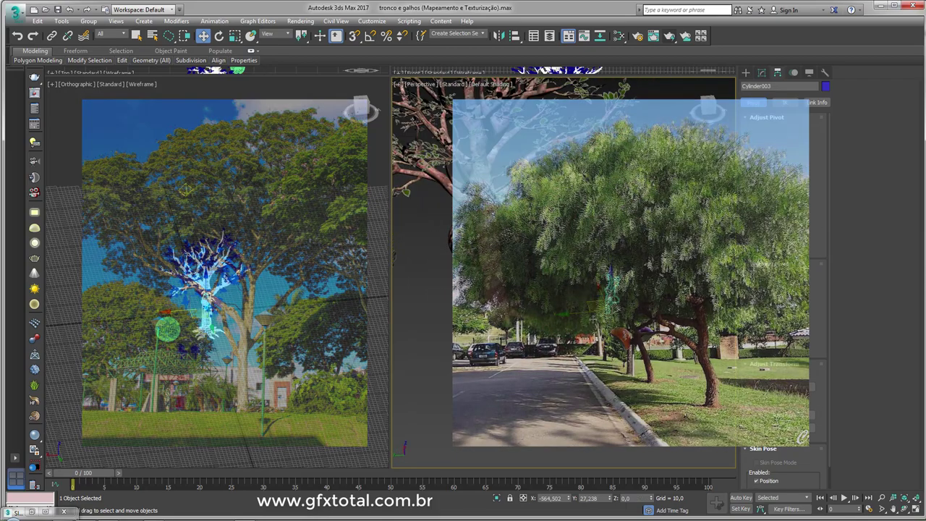
left_click_drag(558, 294, 587, 369, "shift")
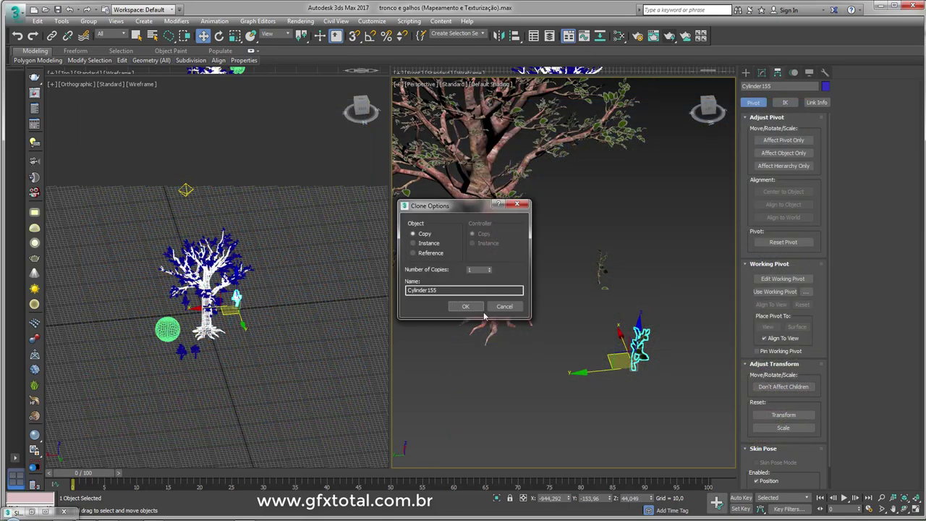
key("Return")
scroll(587, 370, "up", 2)
middle_click_drag(601, 351, 610, 290)
key("e")
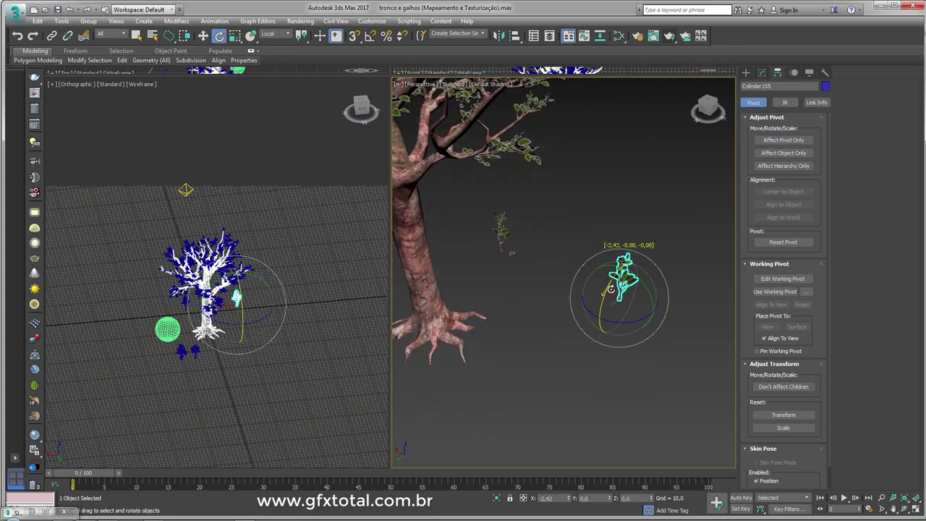
key("w")
scroll(599, 320, "up", 3)
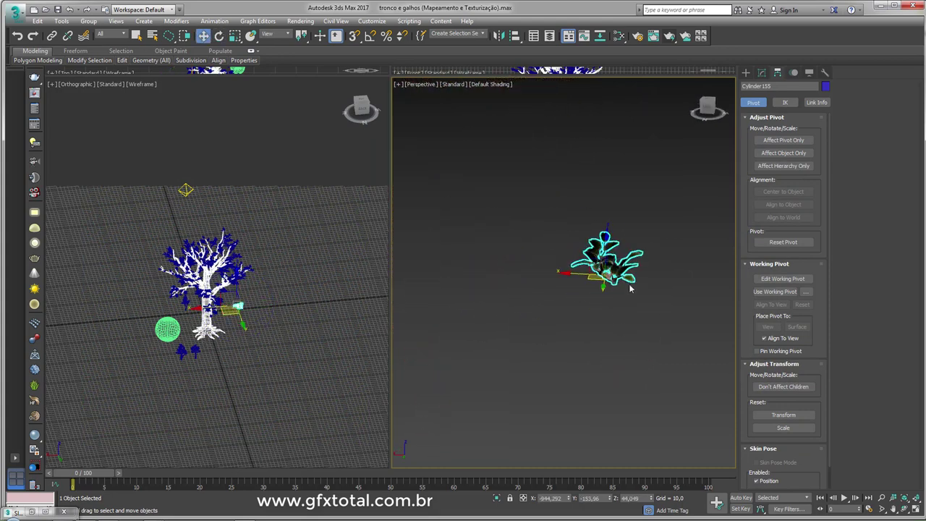
Shift-move the twig to make three more copies, Cylinder156 to Cylinder158
mouse_move(594, 260)
left_mouse_down("shift")
mouse_move(646, 239)
mouse_move(599, 230)
mouse_move(558, 246)
left_mouse_up("shift")
left_click(468, 306)
left_click(464, 308)
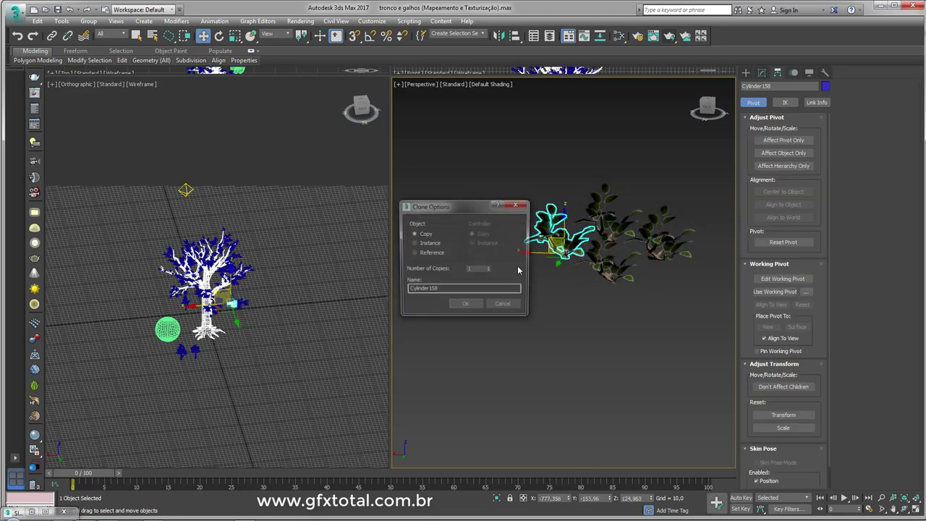
left_click(468, 307)
scroll(598, 237, "up", 4)
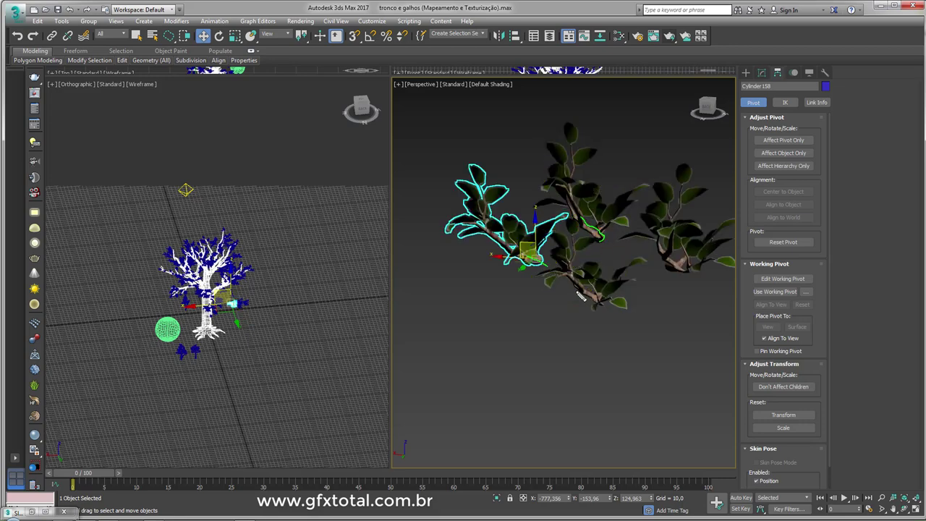
middle_click_drag(593, 224, 614, 225, "alt")
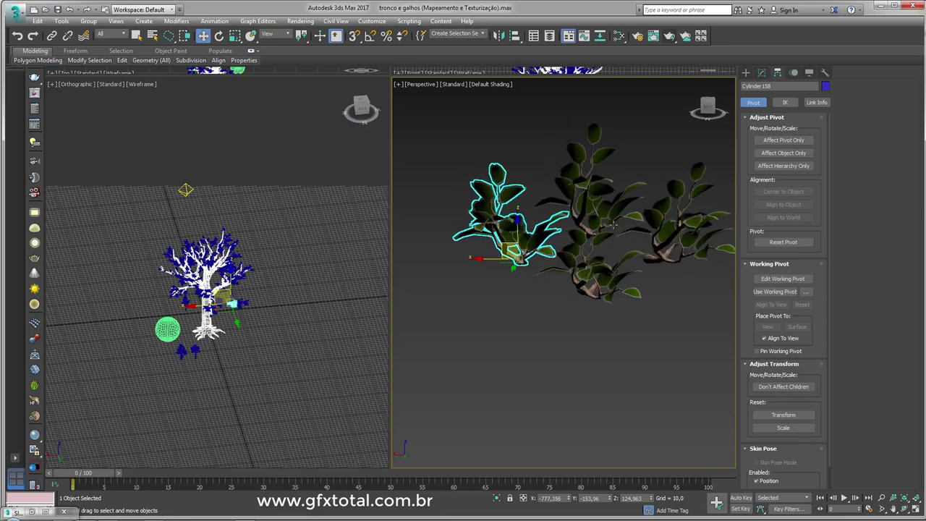
Rotate all four twig copies together so they hang downward
left_click_drag(497, 179, 470, 173)
key("e")
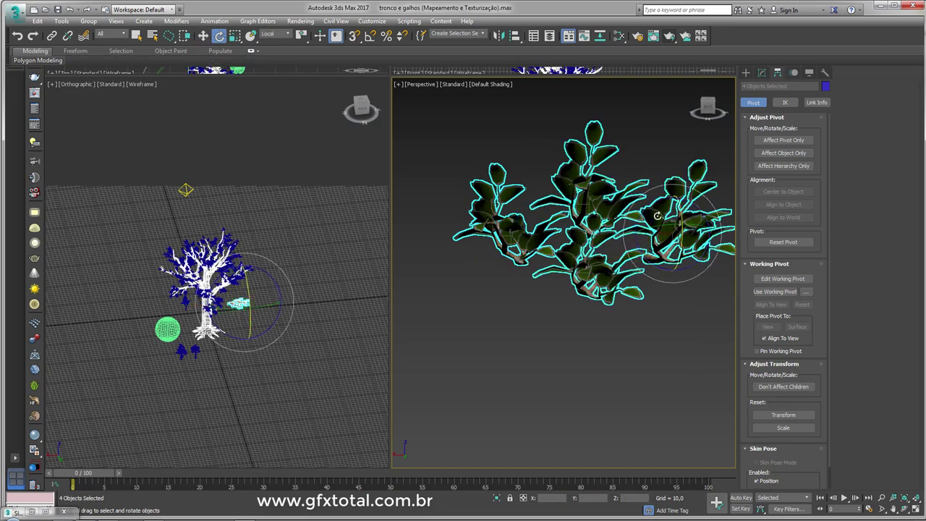
left_click_drag(680, 209, 675, 278)
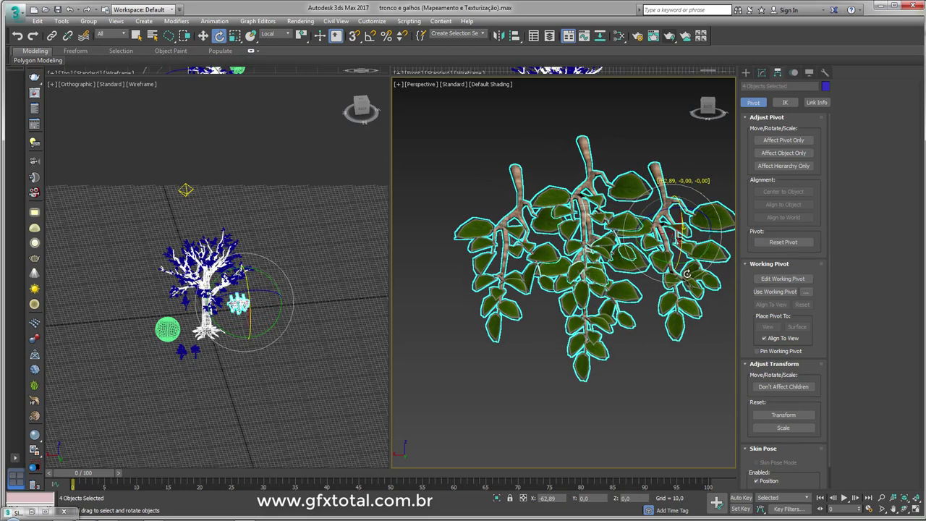
left_click(651, 364)
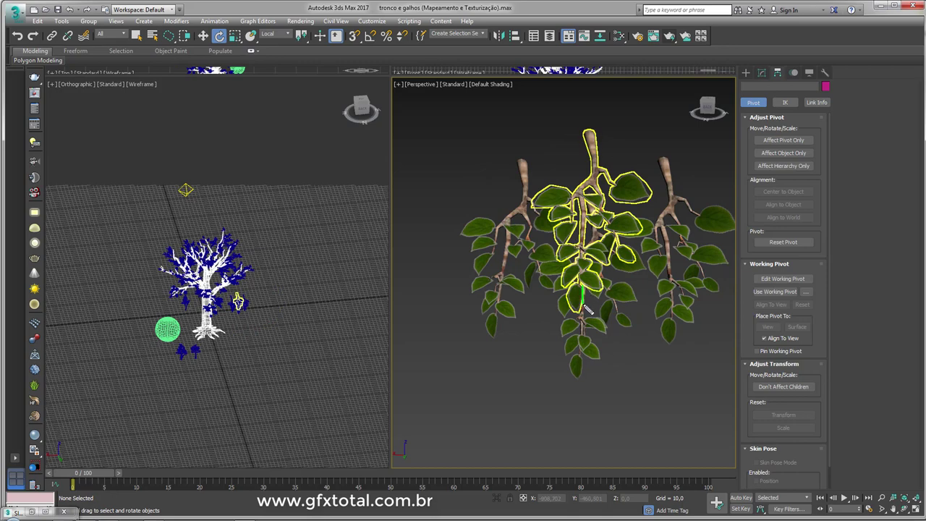
Turn the middle twig to a horizontal pose and isolate it for a close-up view
mouse_move(562, 280)
middle_mouse_down("alt")
mouse_move(558, 188)
mouse_move(585, 155)
middle_mouse_up("alt")
left_click(557, 187)
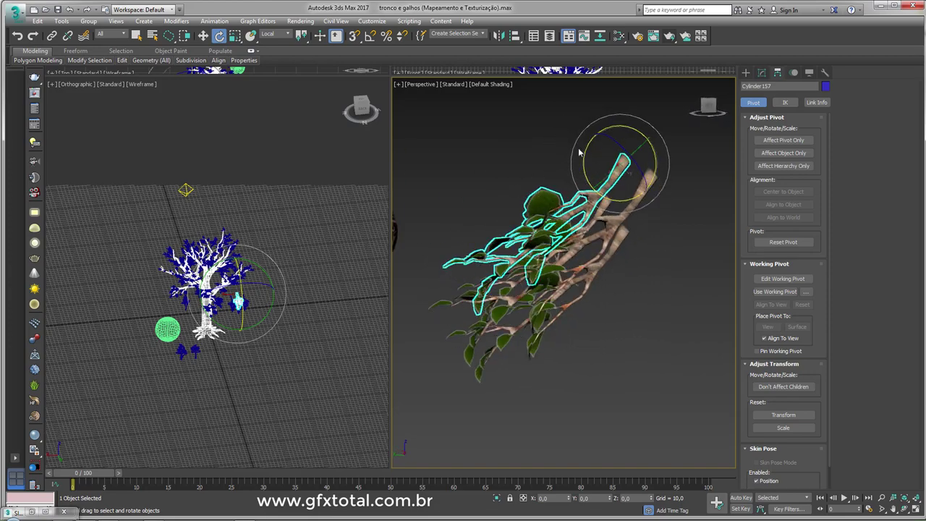
mouse_move(585, 152)
left_mouse_down()
mouse_move(587, 145)
mouse_move(521, 159)
left_mouse_up()
middle_click_drag(521, 159, 495, 214, "alt")
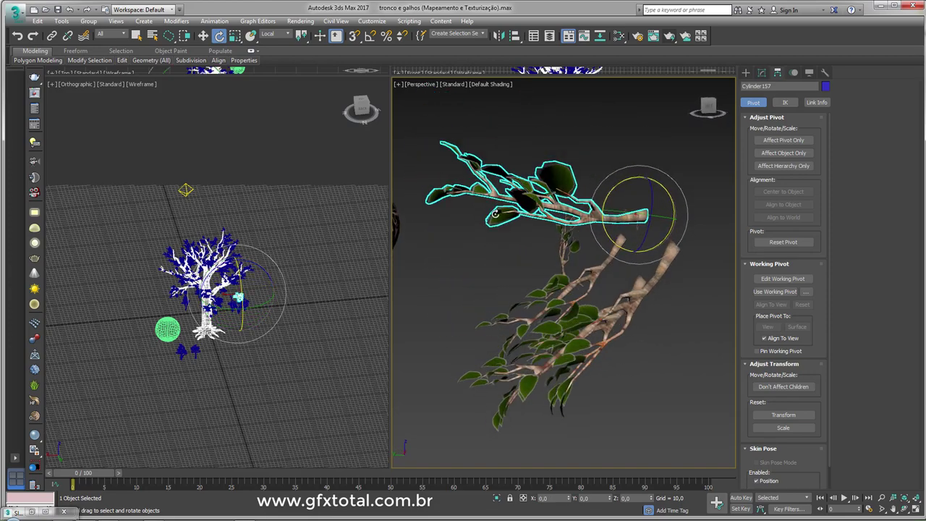
mouse_move(436, 208)
middle_mouse_down("alt")
mouse_move(519, 221)
mouse_move(544, 255)
middle_mouse_up("alt")
scroll(519, 221, "down", 5)
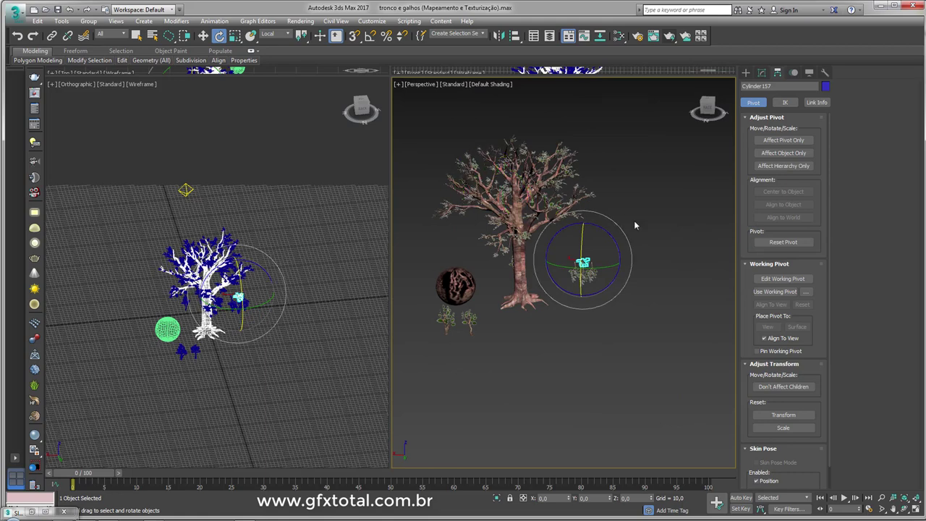
key("alt+q")
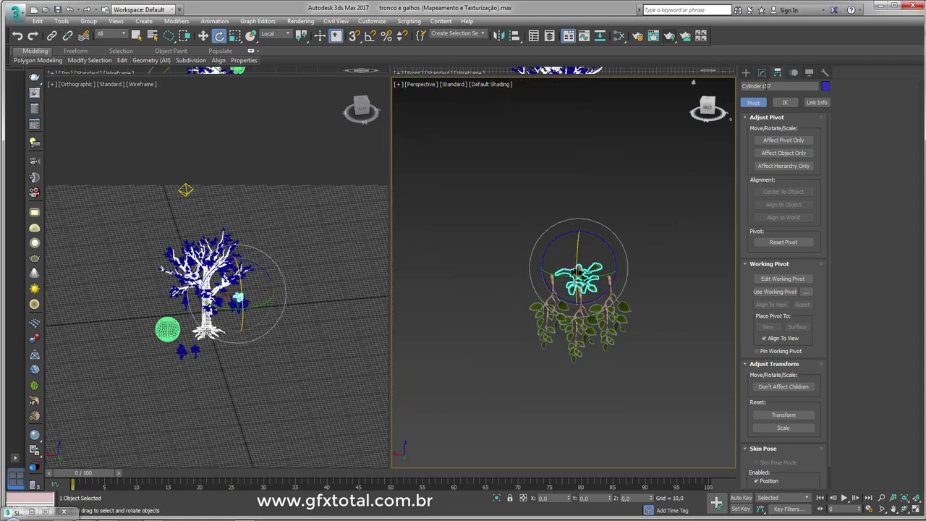
Add a Bend modifier to Cylinder157 and rotate its Gizmo around the branch
left_click(762, 72)
middle_click_drag(593, 231, 614, 225, "alt")
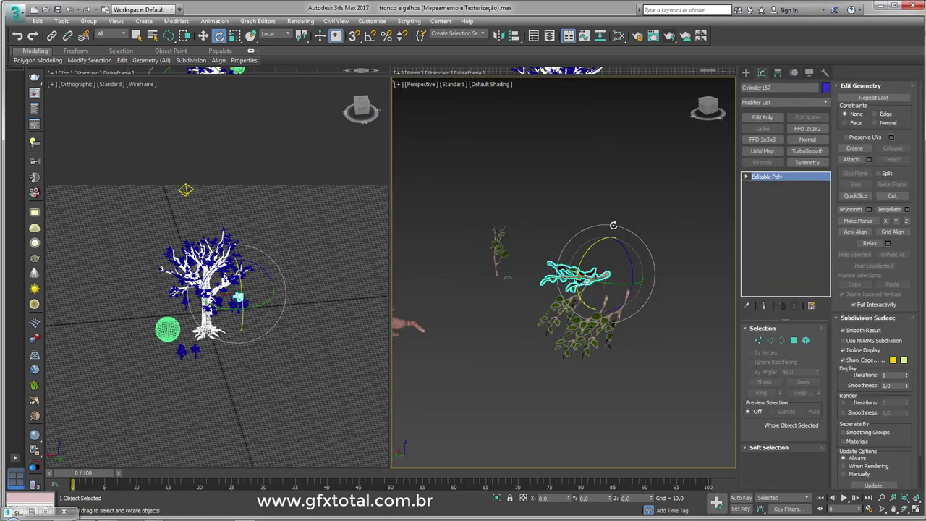
left_click(826, 102)
left_click(757, 214)
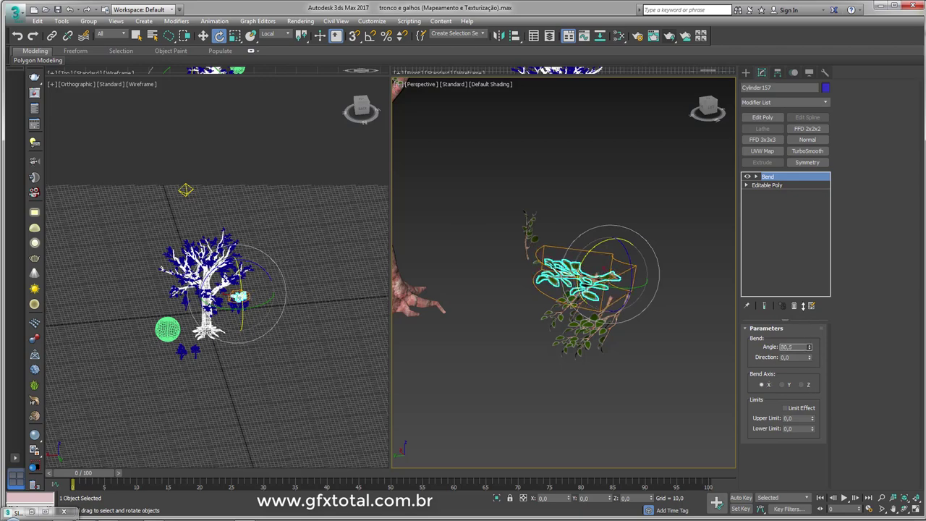
left_click(759, 178)
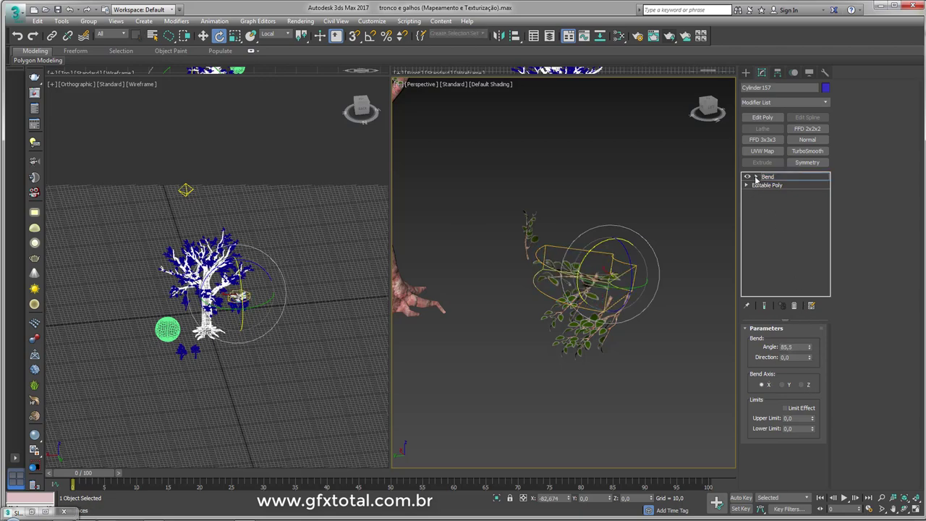
left_click(771, 188)
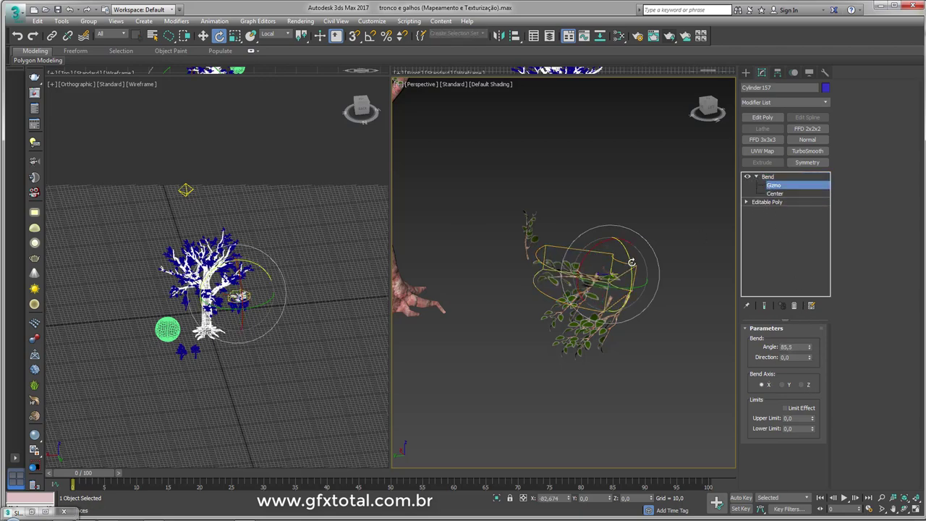
mouse_move(631, 263)
left_mouse_down()
mouse_move(622, 178)
mouse_move(633, 218)
left_mouse_up()
With Angle Snap on, set the Bend axis to Y and rotate the gizmo to a 79° droop
key("a")
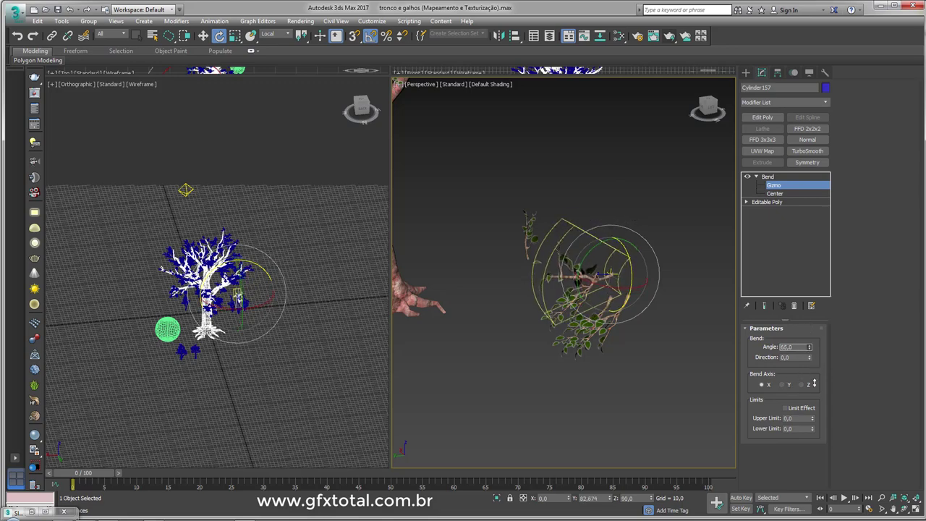
middle_click_drag(474, 299, 506, 282, "alt")
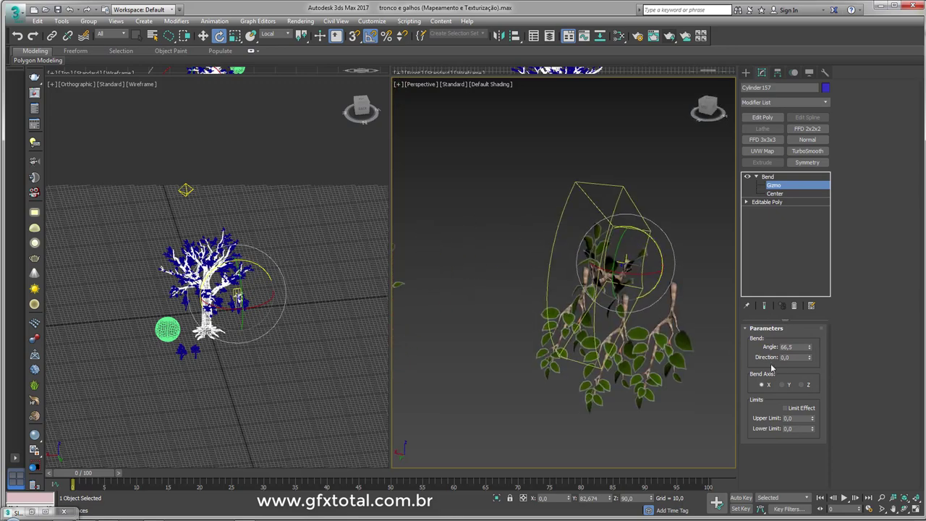
left_click(786, 384)
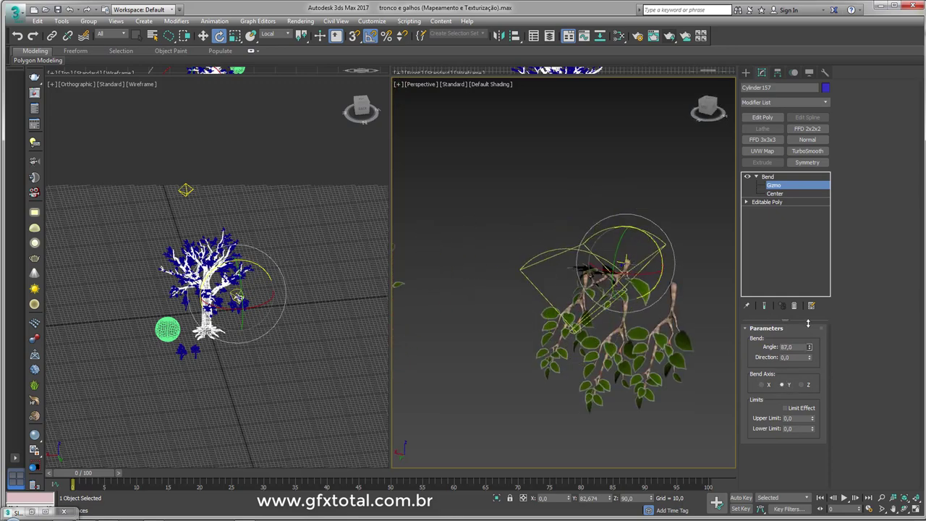
left_click_drag(647, 276, 686, 269)
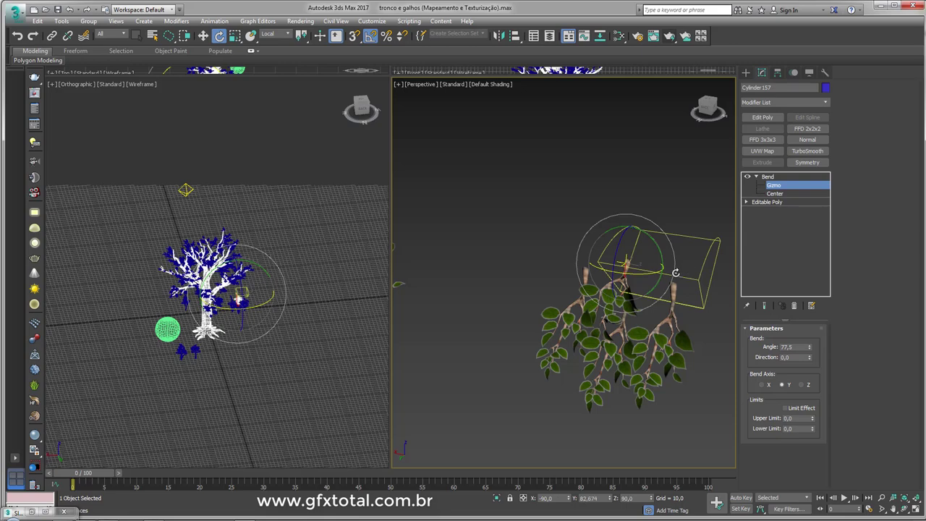
mouse_move(674, 269)
left_mouse_down()
mouse_move(842, 352)
mouse_move(812, 344)
left_mouse_up()
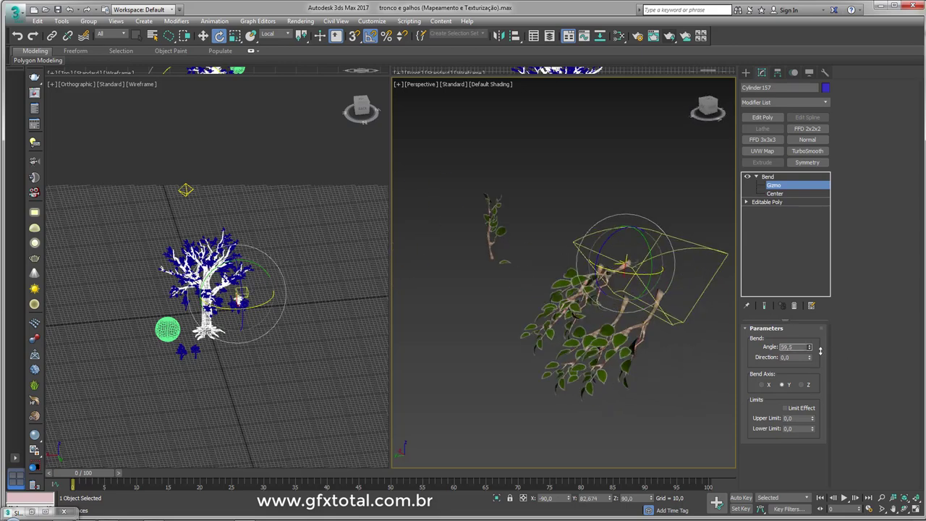
middle_click_drag(582, 296, 637, 286, "alt")
left_click(765, 178)
Move the bent branch left and set the other branch alongside it
key("w")
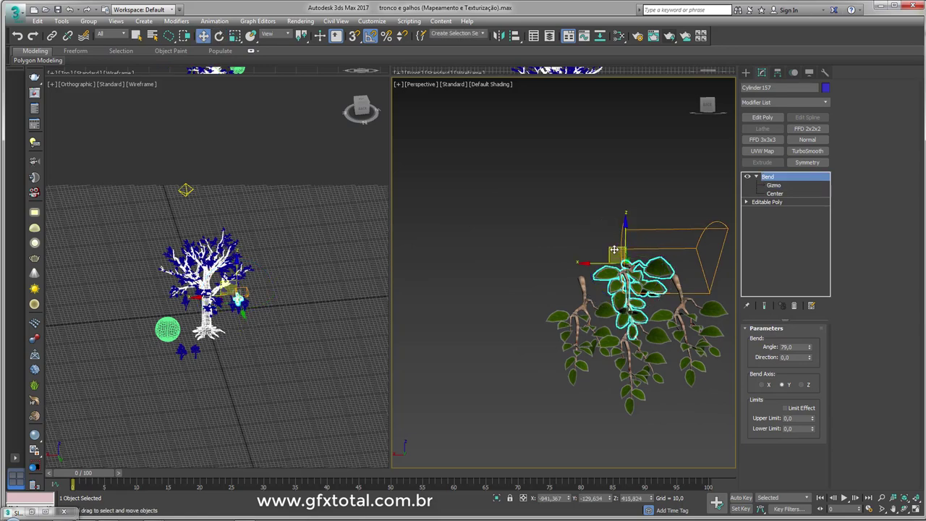
left_click_drag(611, 255, 543, 281)
left_click(638, 288)
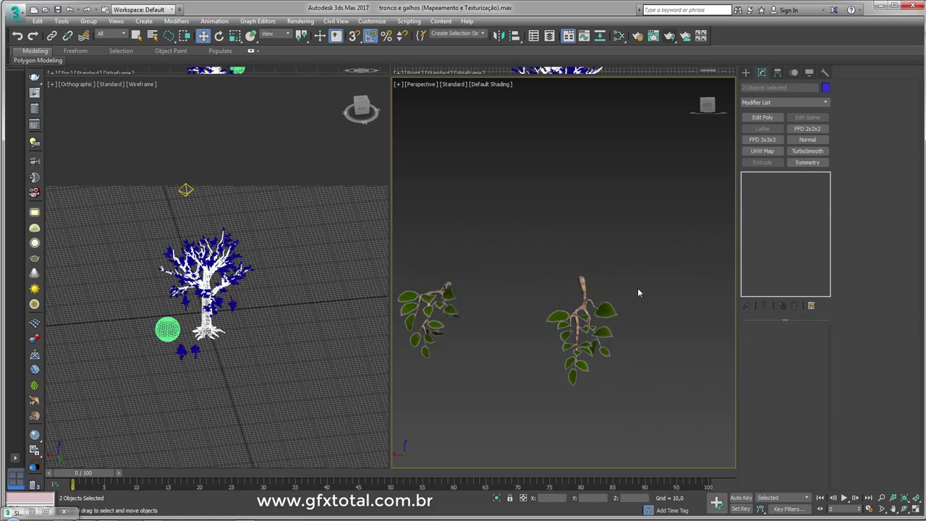
middle_click_drag(521, 285, 579, 274, "alt")
left_click(520, 275)
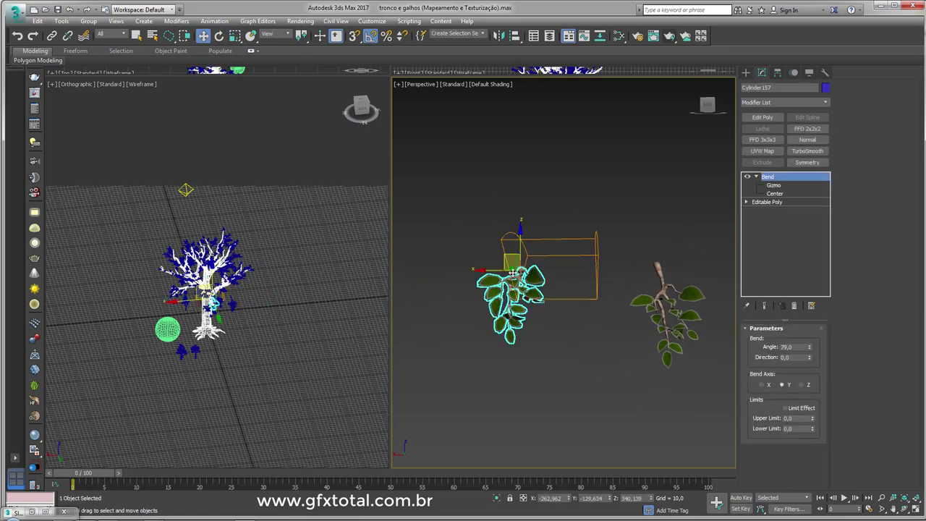
left_click_drag(508, 259, 593, 264)
scroll(594, 267, "up", 4)
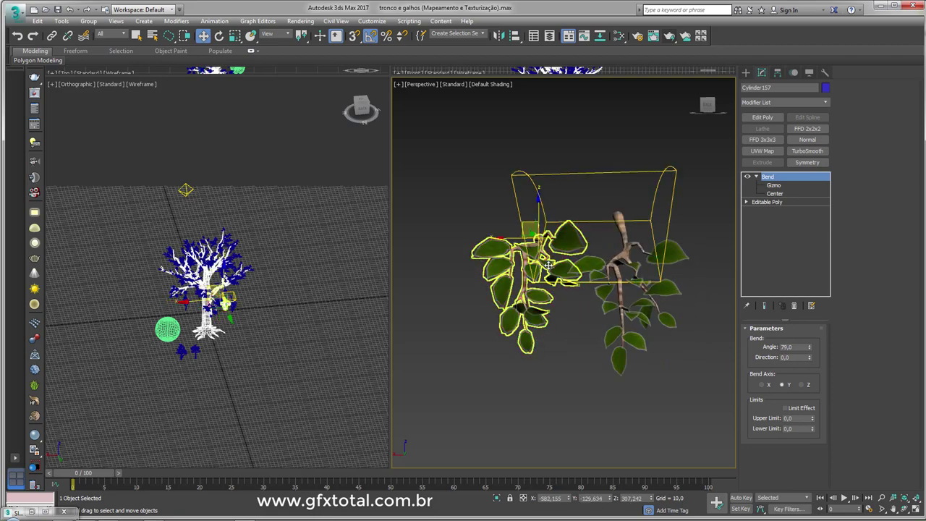
left_click(585, 390)
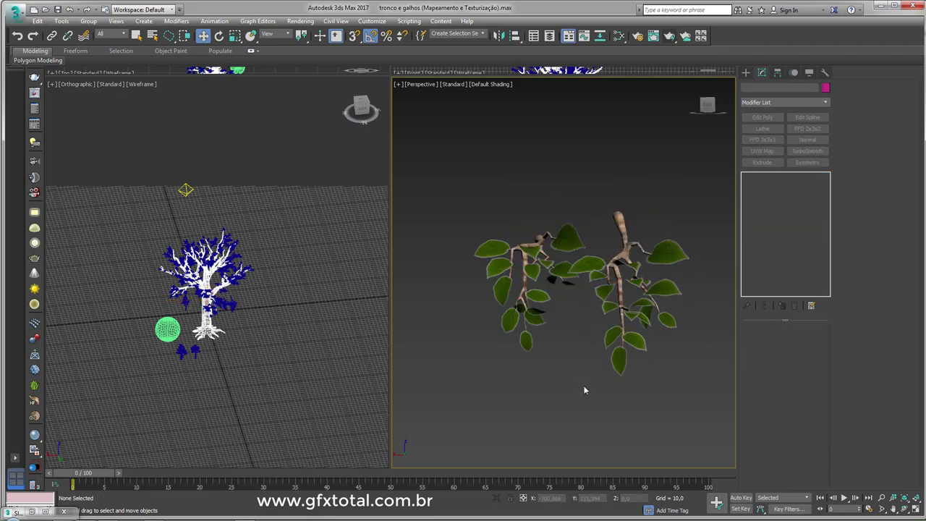
Rotate the right branch (Cylinder158) so it hangs downward, then zoom extents and deselect
left_click(624, 244)
key("e")
mouse_move(619, 239)
left_mouse_down()
mouse_move(620, 210)
mouse_move(661, 266)
left_mouse_up()
key("w")
key("e")
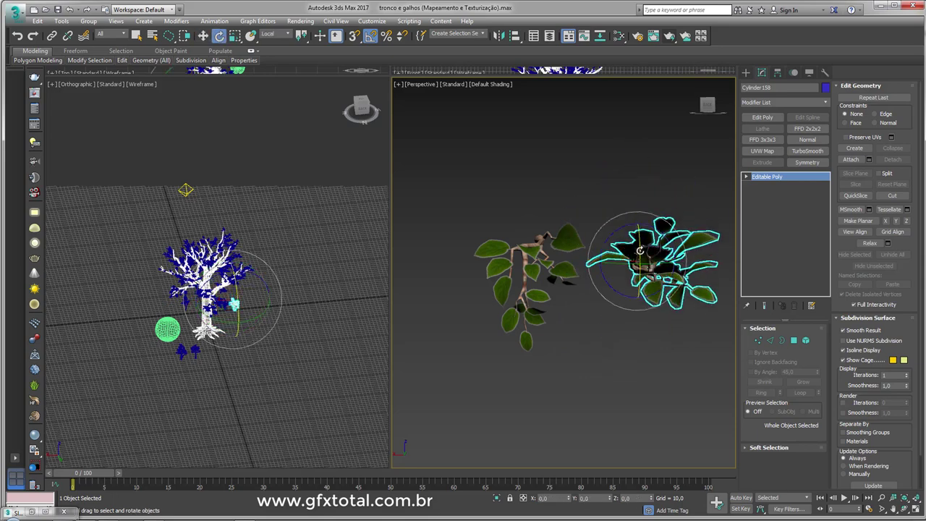
middle_click_drag(660, 266, 656, 288, "alt")
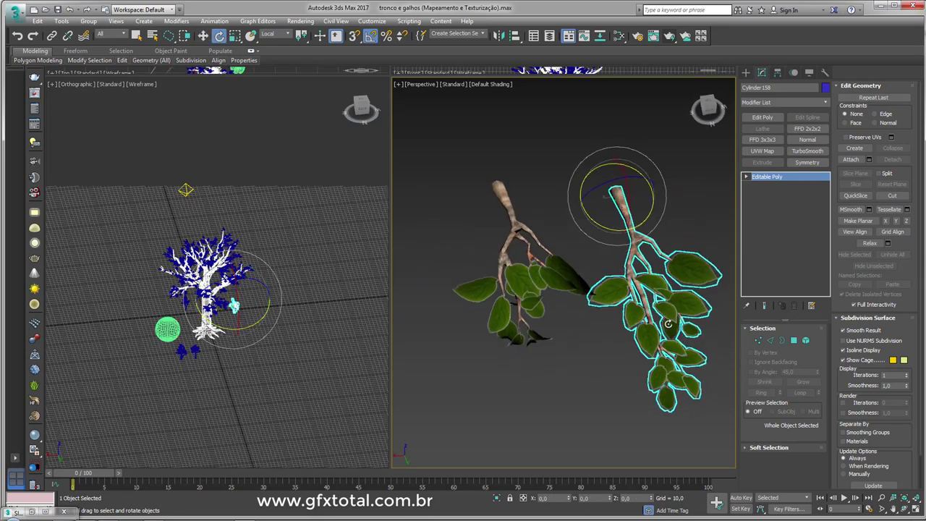
key("shift+z")
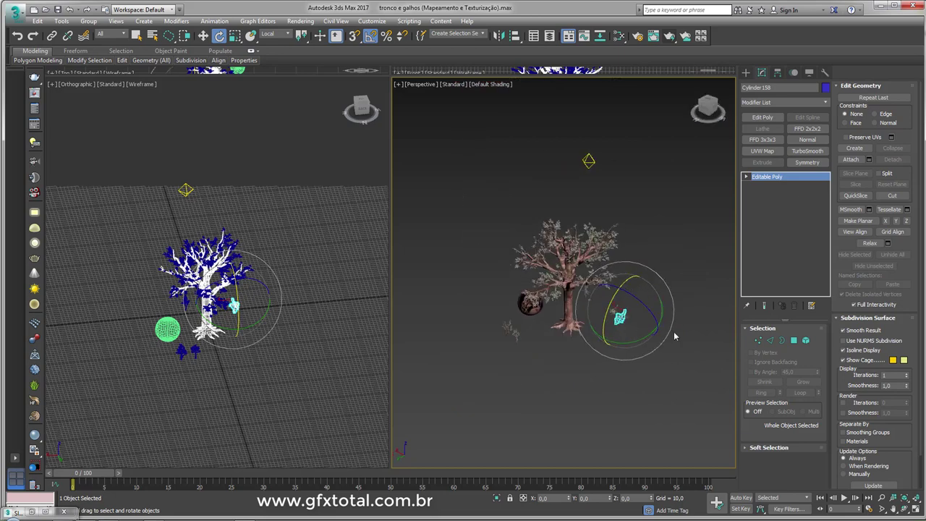
left_click(651, 334)
Unhide all hidden objects in the viewport
middle_click_drag(636, 327, 623, 327, "alt")
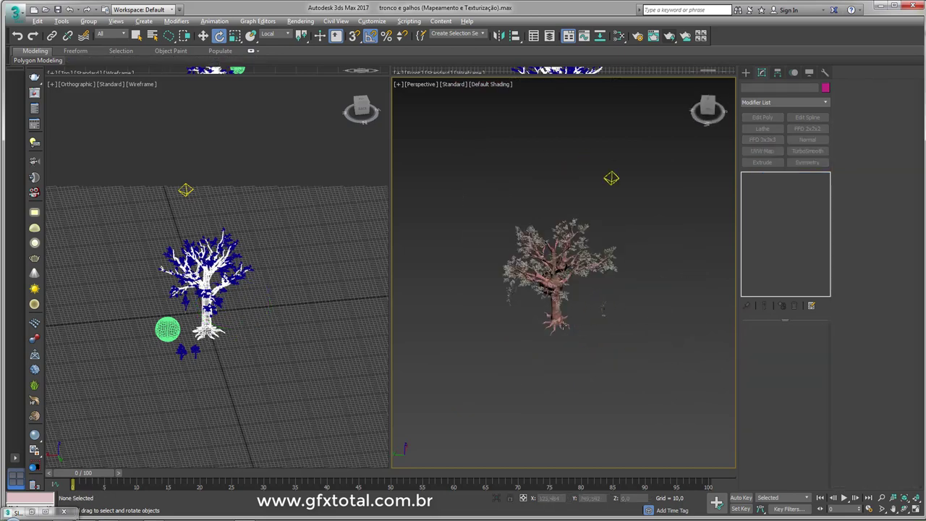
right_click(632, 296)
left_click(653, 254)
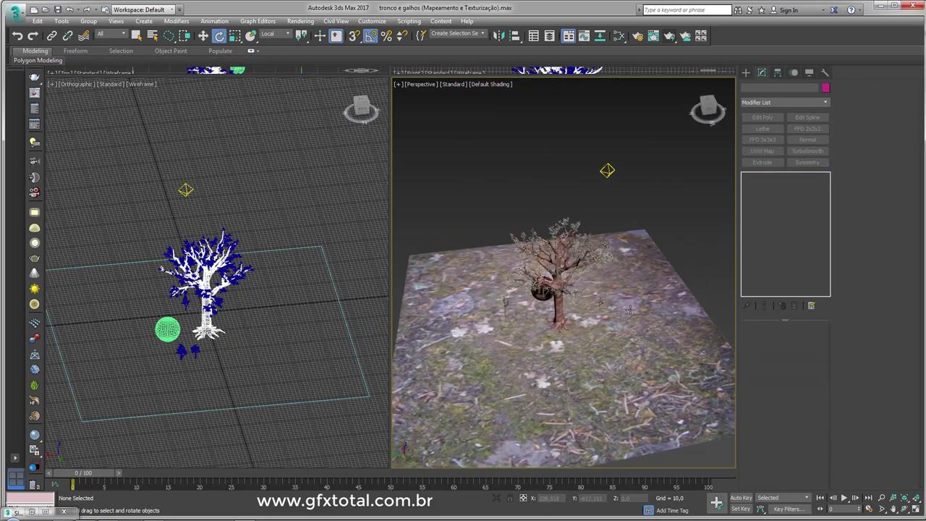
Select the small plants and move them away to the left of the tree
middle_click_drag(645, 296, 652, 289, "alt")
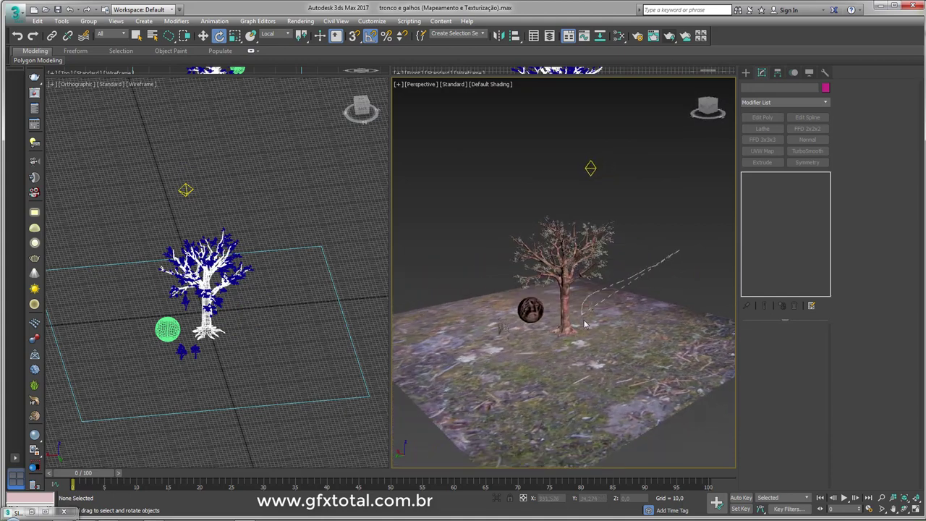
left_click_drag(586, 325, 529, 346)
left_click(518, 355, "alt")
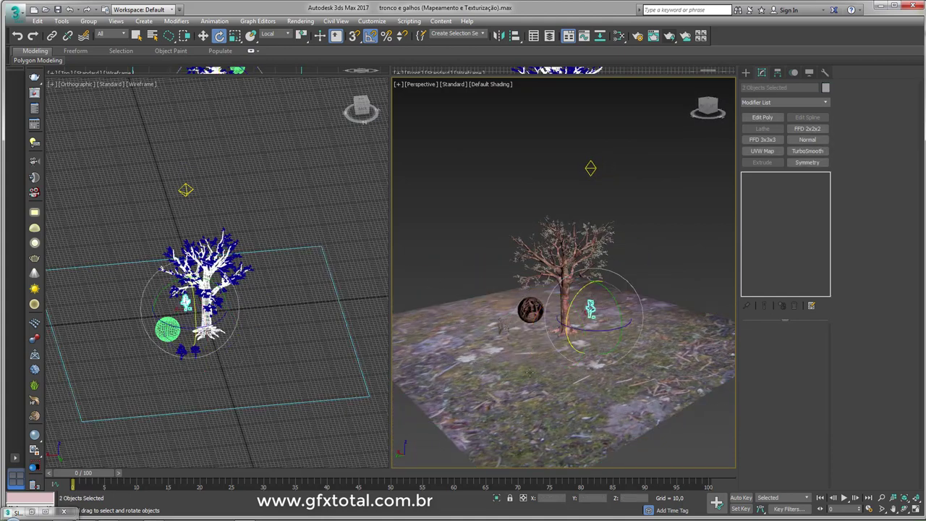
left_click_drag(427, 274, 501, 374, "ctrl")
middle_click_drag(502, 374, 507, 347, "alt")
key("w")
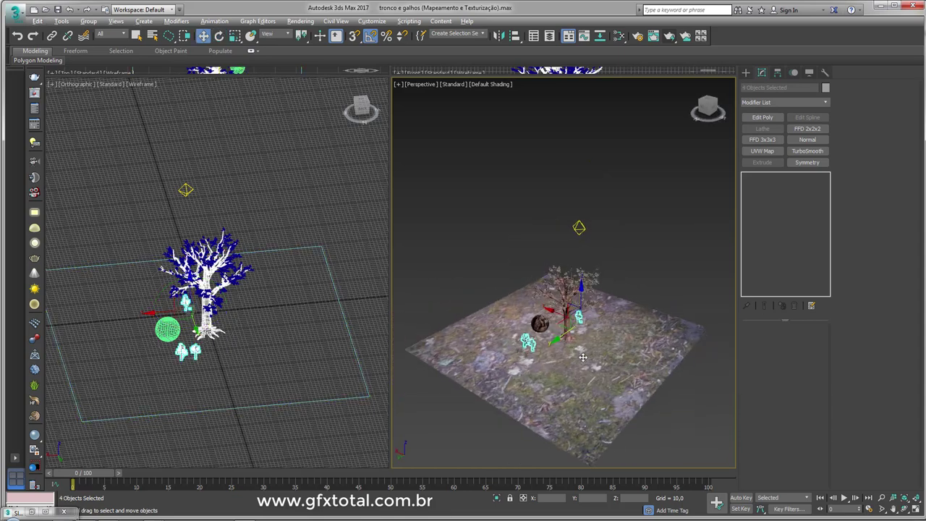
scroll(565, 326, "down", 3)
mouse_move(558, 320)
left_mouse_down()
mouse_move(441, 282)
mouse_move(409, 253)
left_mouse_up()
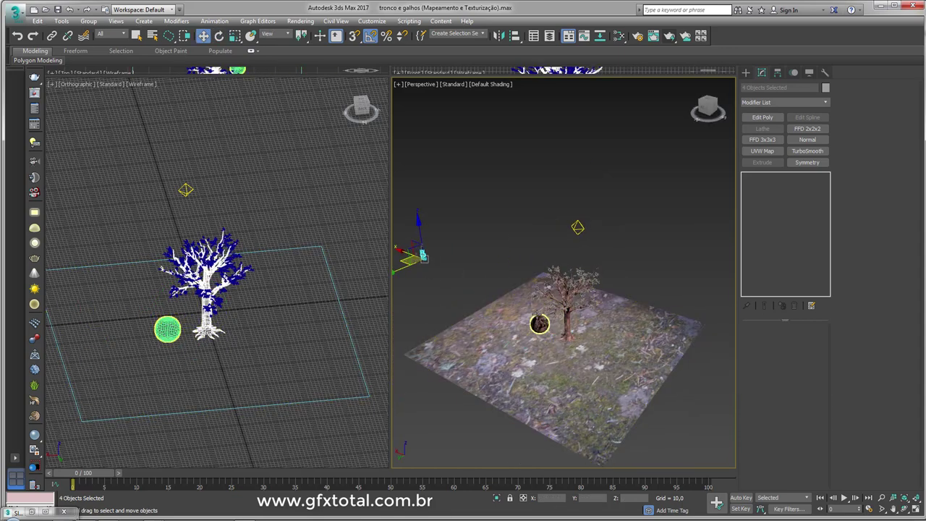
Hide the sphere and ground plane with Hide Selection
left_click(539, 323)
left_click(496, 337, "ctrl")
right_click(529, 332)
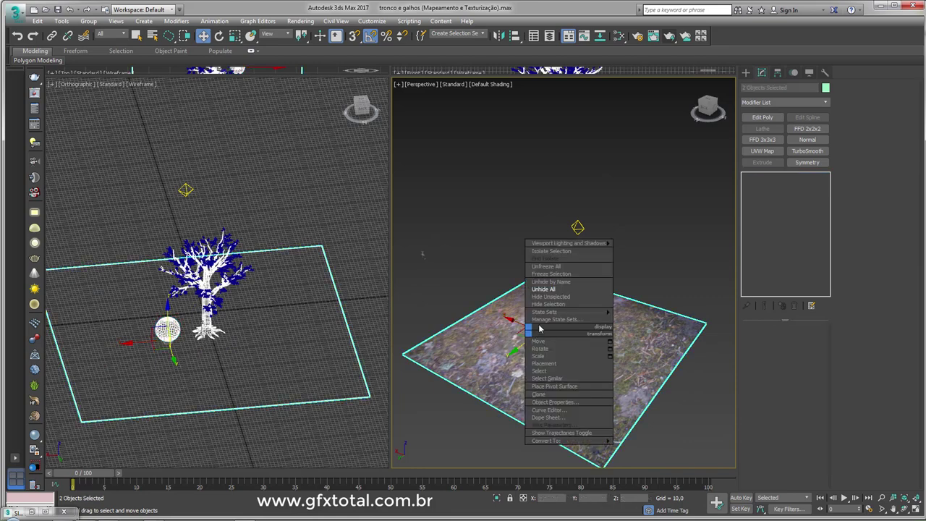
left_click(549, 304)
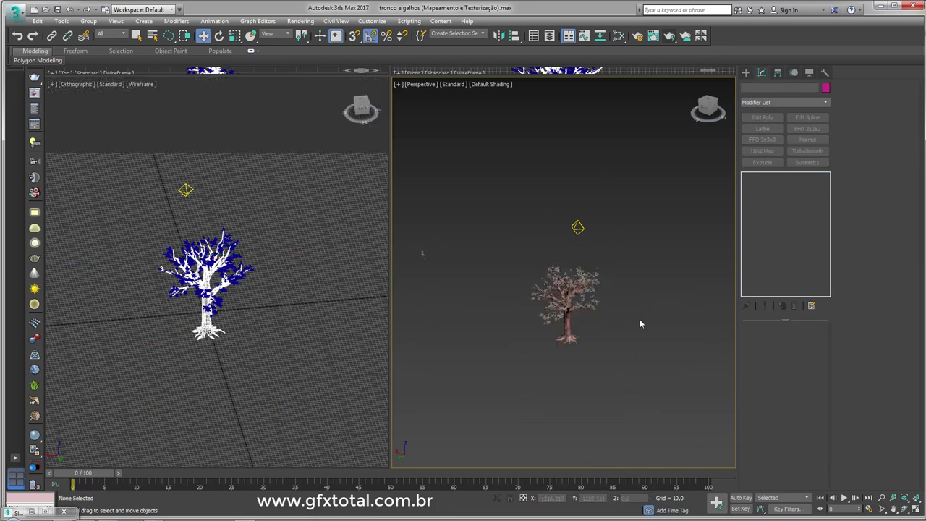
Select the tree trunk and try attaching the listed objects, then cancel the attach
left_click_drag(512, 274, 597, 373)
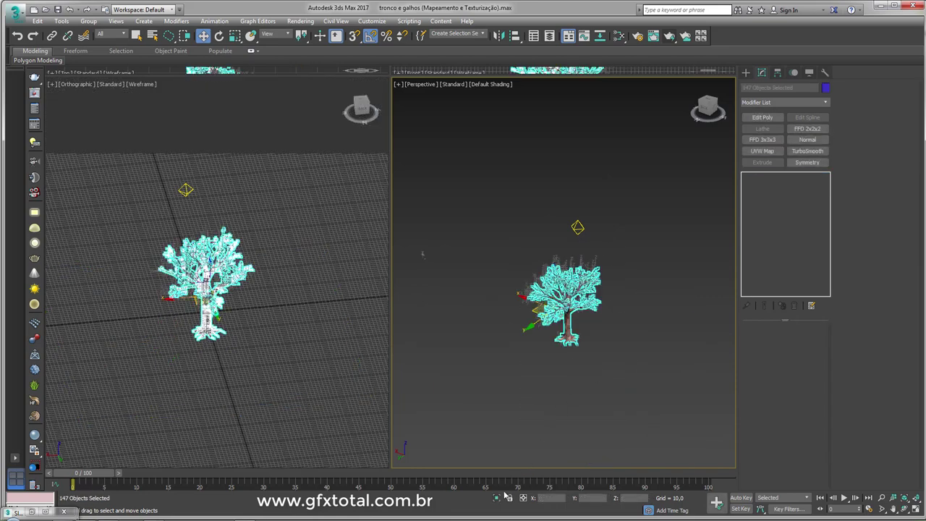
key("alt+q")
left_click(566, 324)
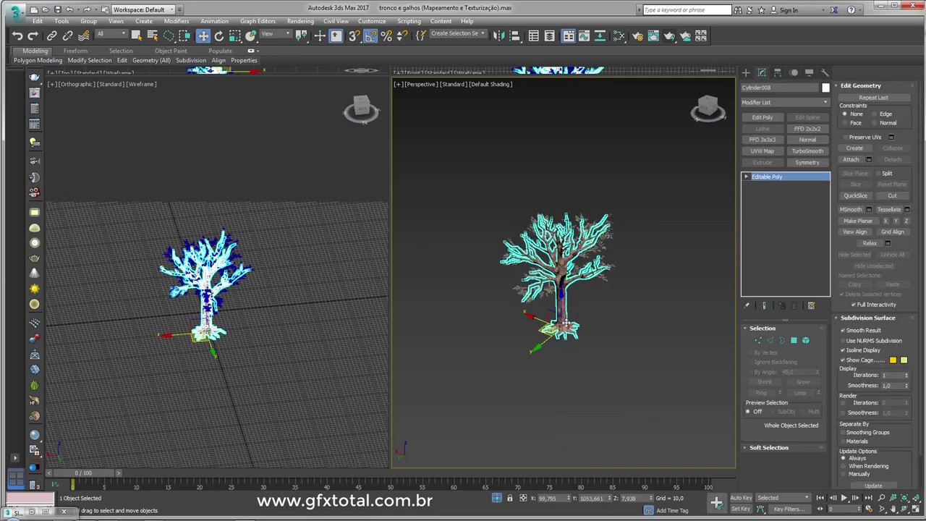
left_click(870, 159)
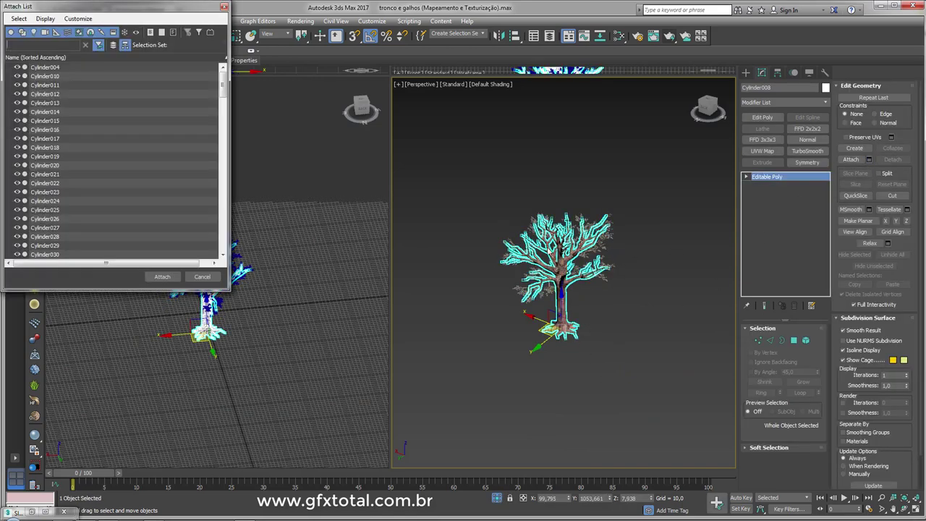
left_click(45, 166)
key("ctrl+a")
left_click(162, 276)
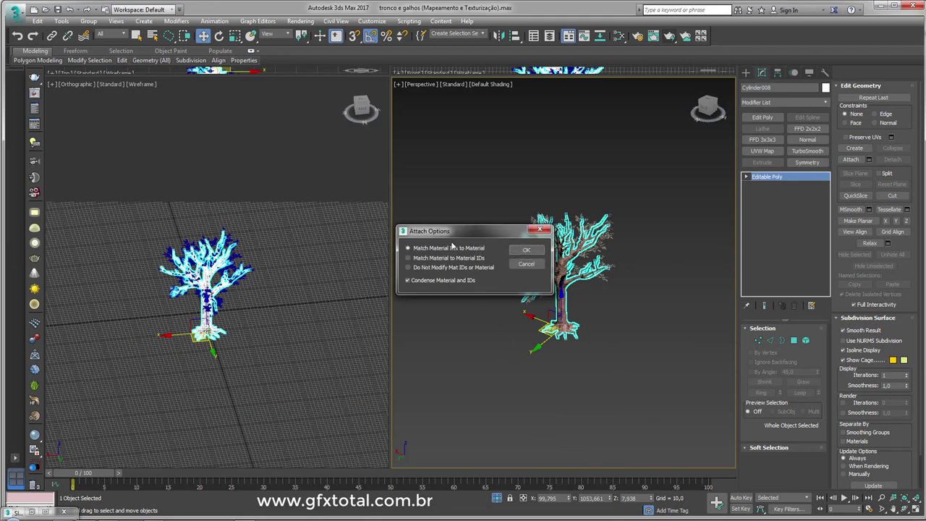
mouse_move(480, 238)
left_mouse_down()
mouse_move(463, 207)
mouse_move(481, 154)
left_mouse_up()
left_click(532, 186)
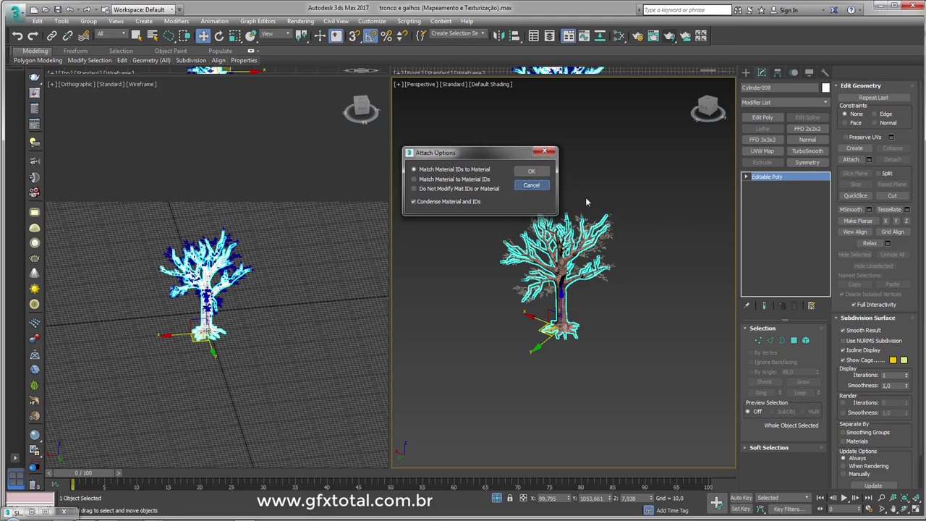
Assign the tree's Multi/Sub-Object material to the whole selected tree
left_click_drag(673, 257, 442, 181)
left_click_drag(644, 296, 655, 282)
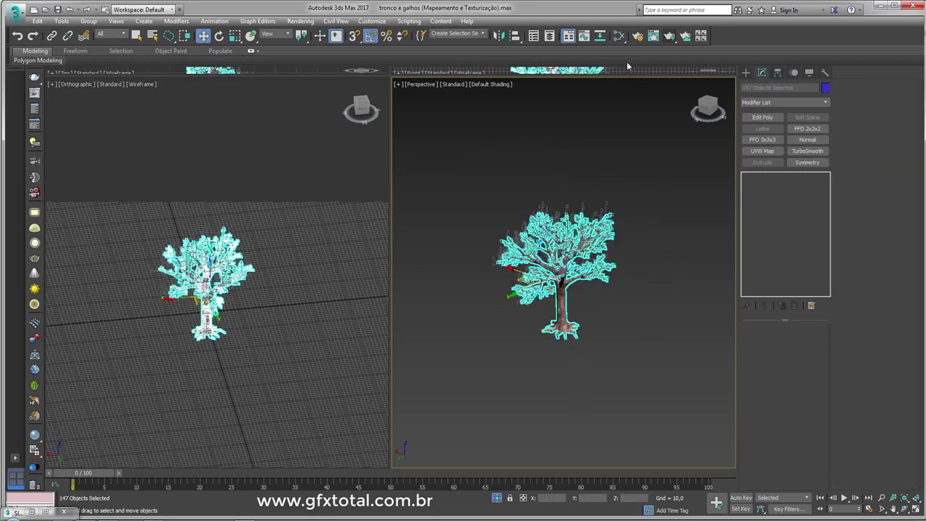
left_click(620, 35)
middle_click_drag(214, 236, 186, 244)
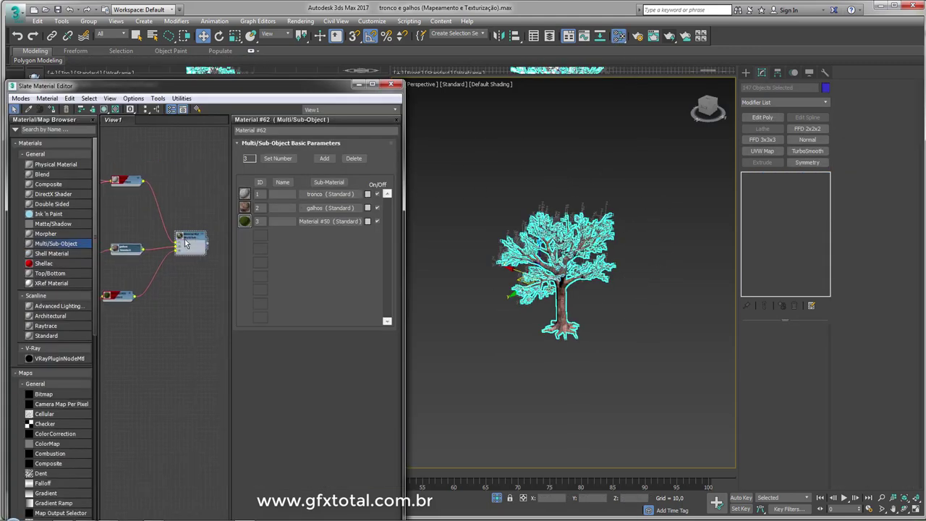
right_click(192, 243)
left_click(224, 256)
Attach every cylinder piece in the Attach List to the trunk object
left_click(560, 282)
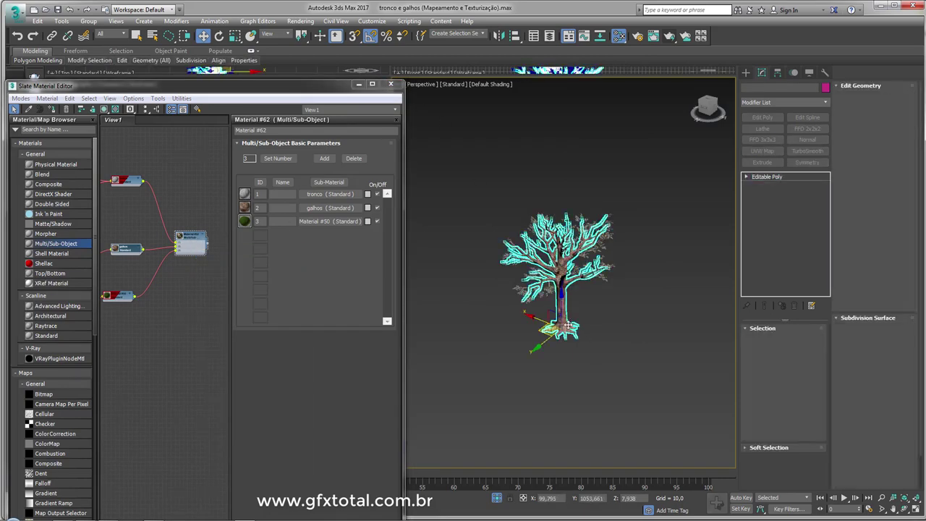
left_click(870, 159)
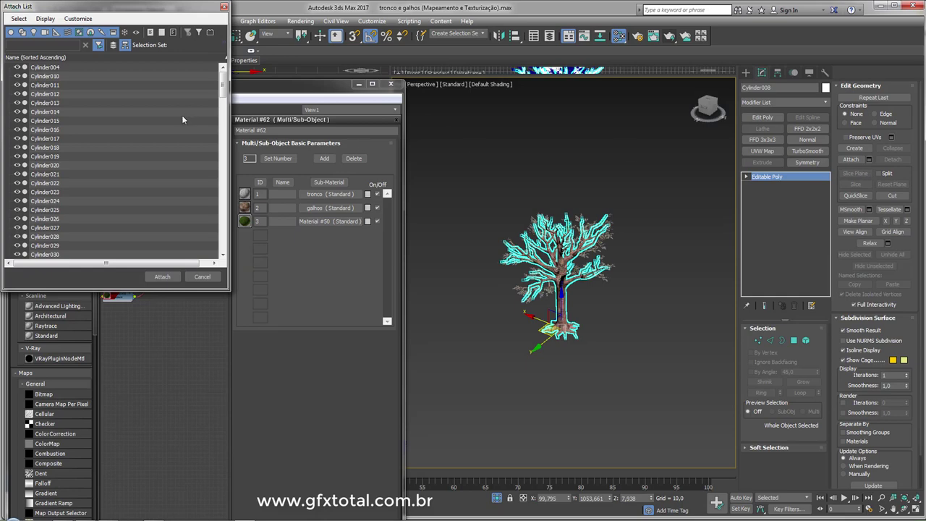
key("ctrl+a")
left_click(162, 276)
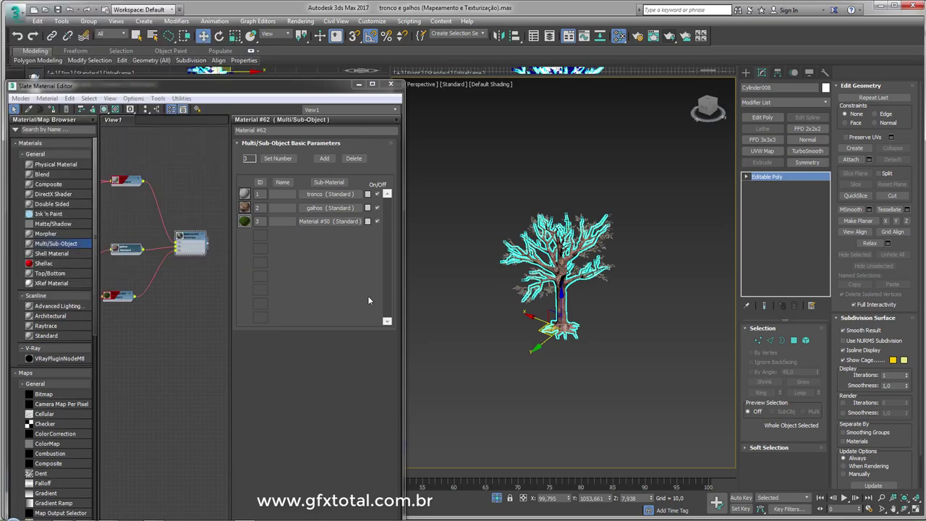
Close the Slate Material Editor, deselect the tree and reframe the whole scene
left_click(391, 84)
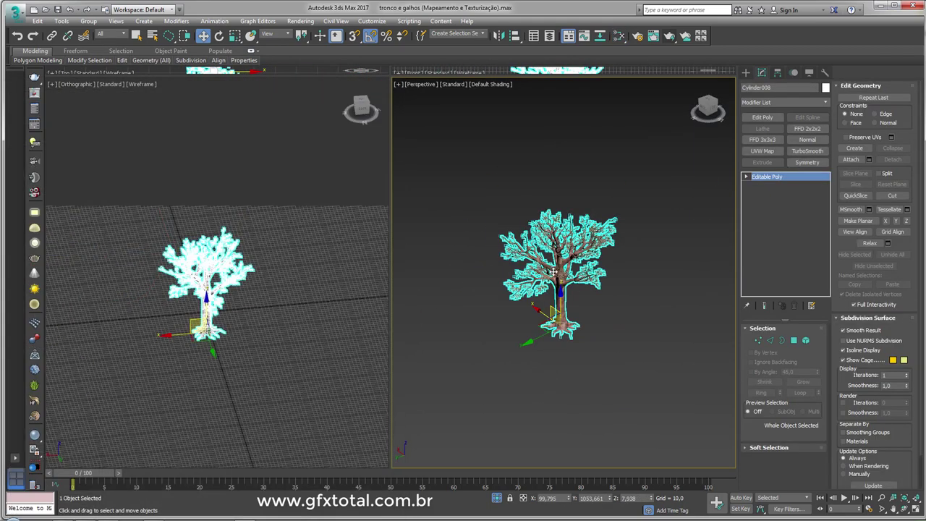
scroll(554, 272, "up", 5)
middle_click_drag(557, 267, 695, 231)
scroll(651, 216, "down", 4)
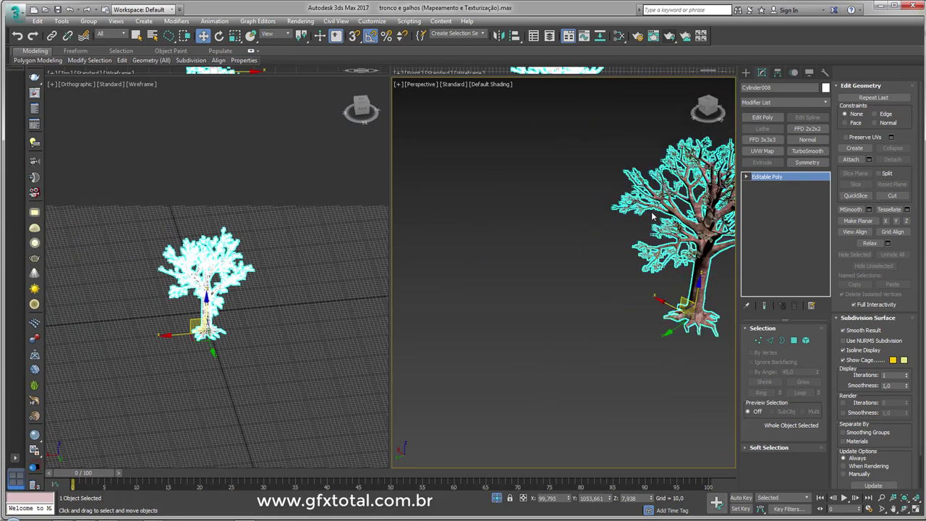
key("z")
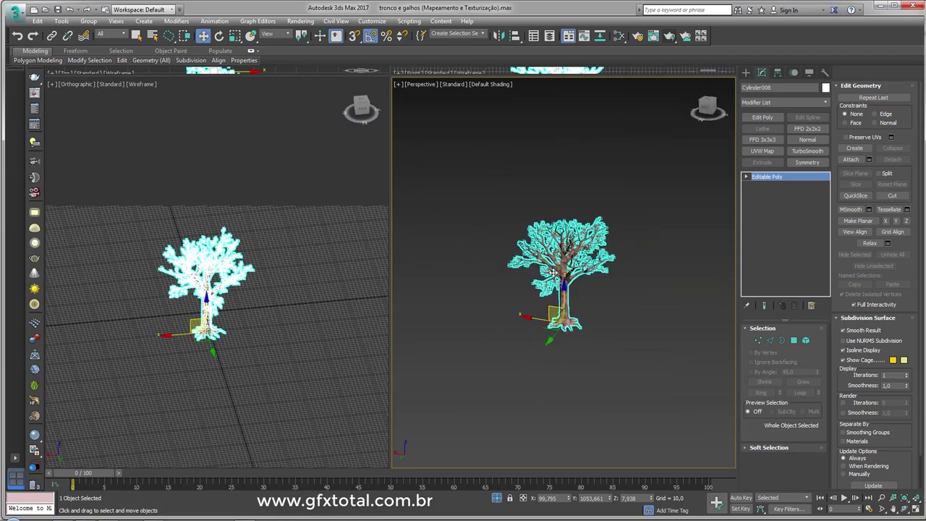
scroll(572, 301, "up", 2)
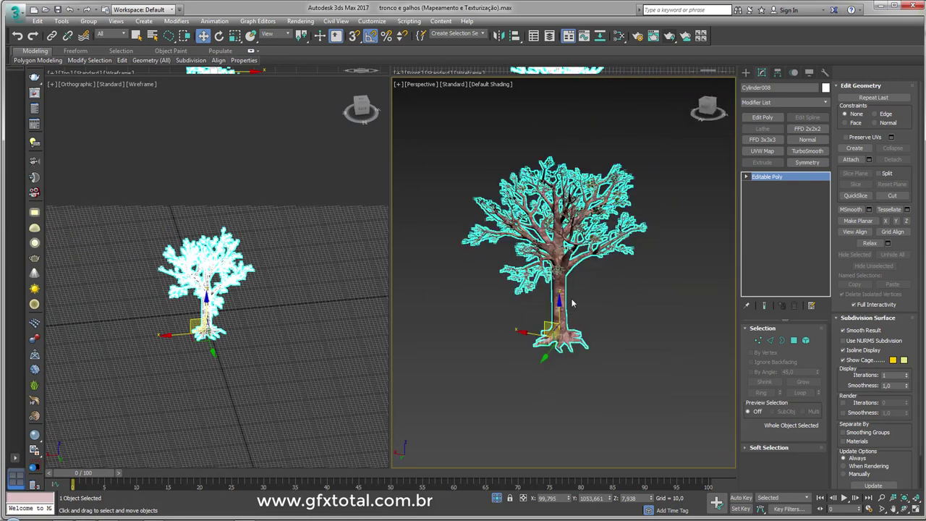
left_click(672, 349)
scroll(575, 453, "down", 3)
mouse_move(576, 452)
middle_mouse_down("alt")
mouse_move(624, 388)
mouse_move(609, 346)
middle_mouse_up("alt")
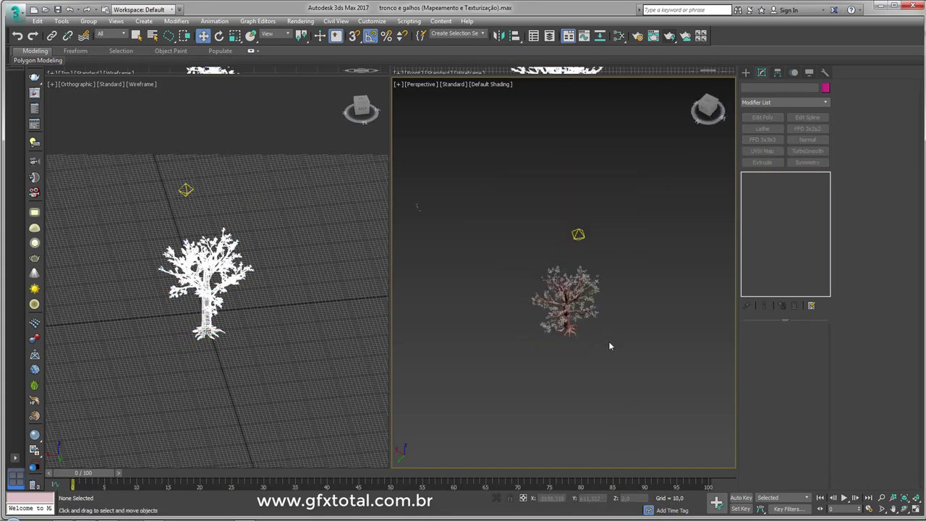
Unhide the ground plane and sphere, then select the ground plane
right_click(609, 346)
left_click(630, 304)
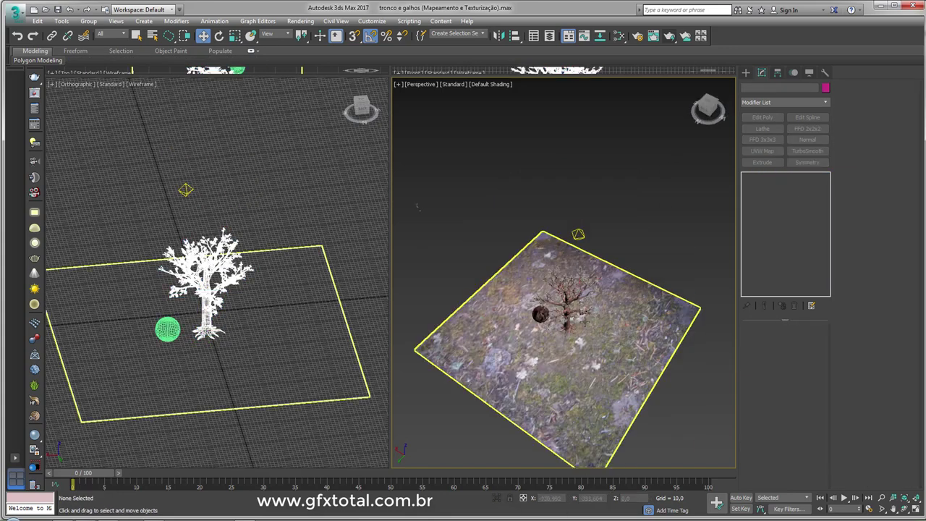
left_click(585, 322)
scroll(565, 304, "up", 2)
scroll(549, 259, "up", 3)
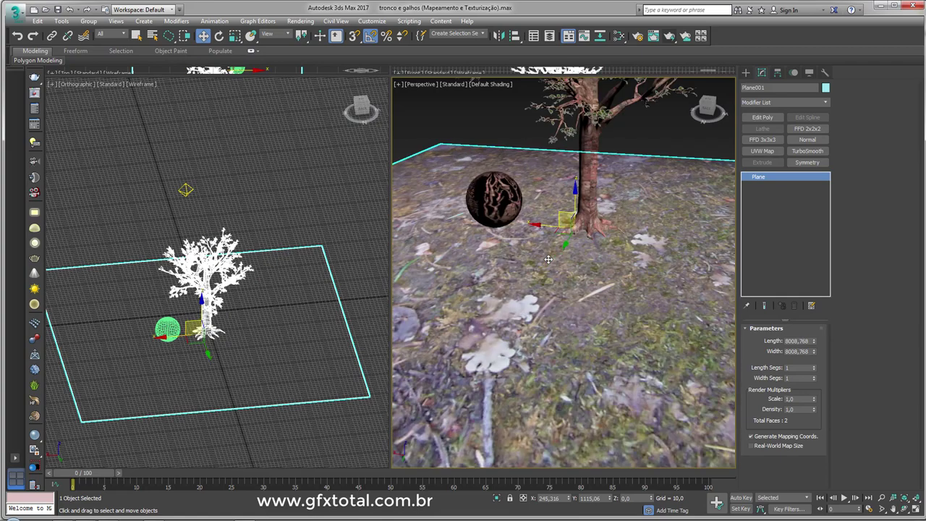
middle_click_drag(640, 239, 642, 301)
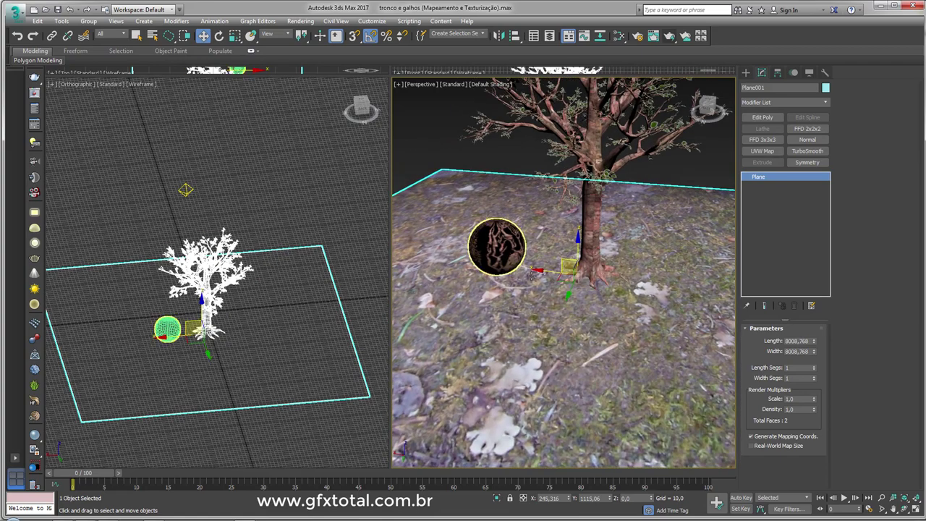
Open the Slate Material Editor and bring the ground material's Map #5 bitmap node into view
key("m")
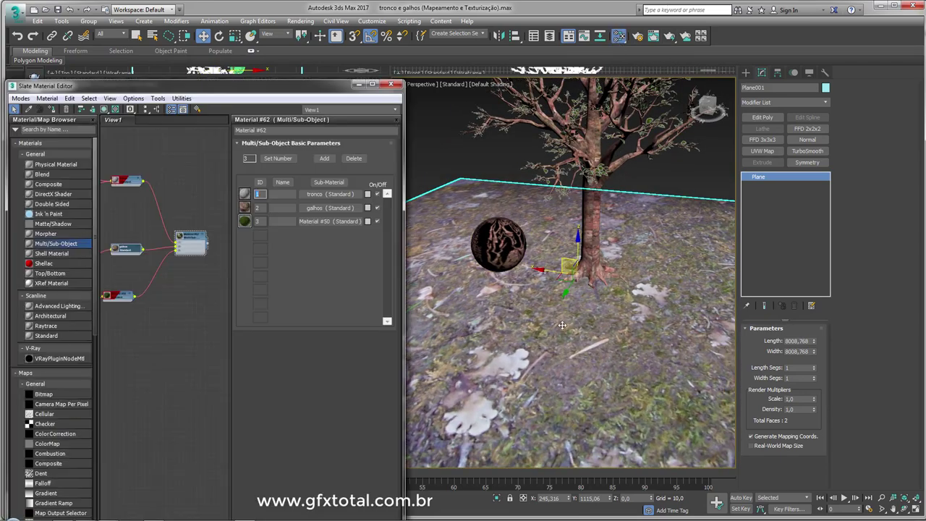
scroll(181, 246, "down", 2)
scroll(155, 242, "down", 3)
scroll(137, 241, "down", 2)
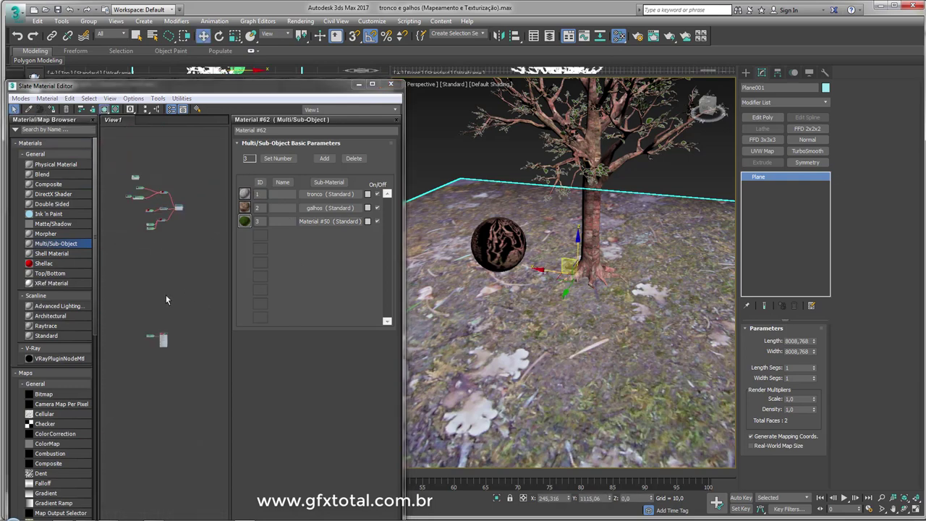
middle_click_drag(155, 217, 181, 296)
scroll(193, 299, "up", 2)
scroll(192, 300, "up", 2)
left_click_drag(129, 246, 195, 193)
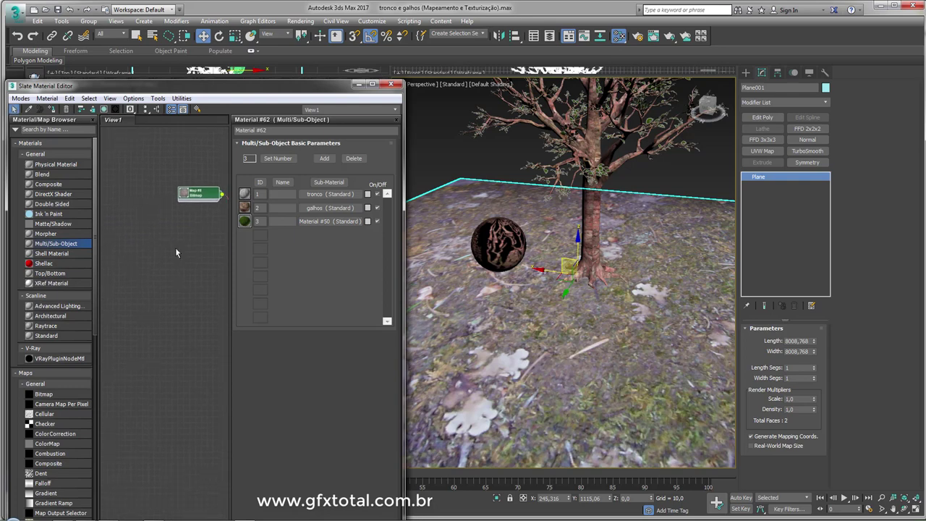
scroll(50, 492, "down", 4)
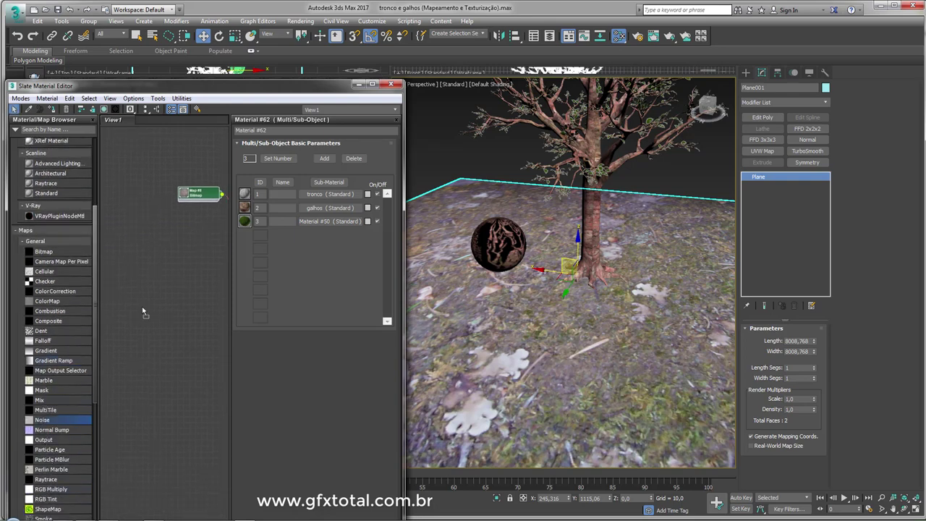
Add a Noise map node using Explicit Map Channel coordinates, with an enlarged preview
left_click_drag(42, 421, 164, 246)
double_click(164, 246)
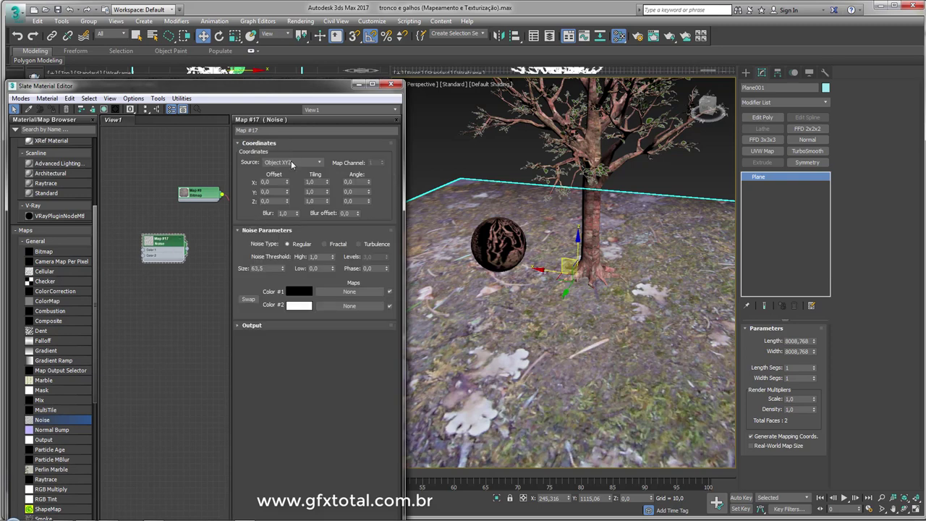
left_click(291, 162)
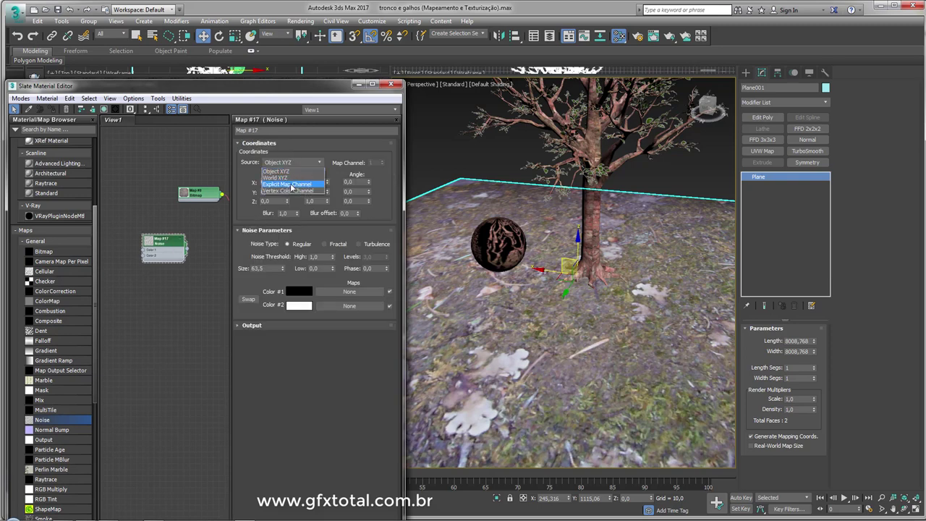
left_click(292, 184)
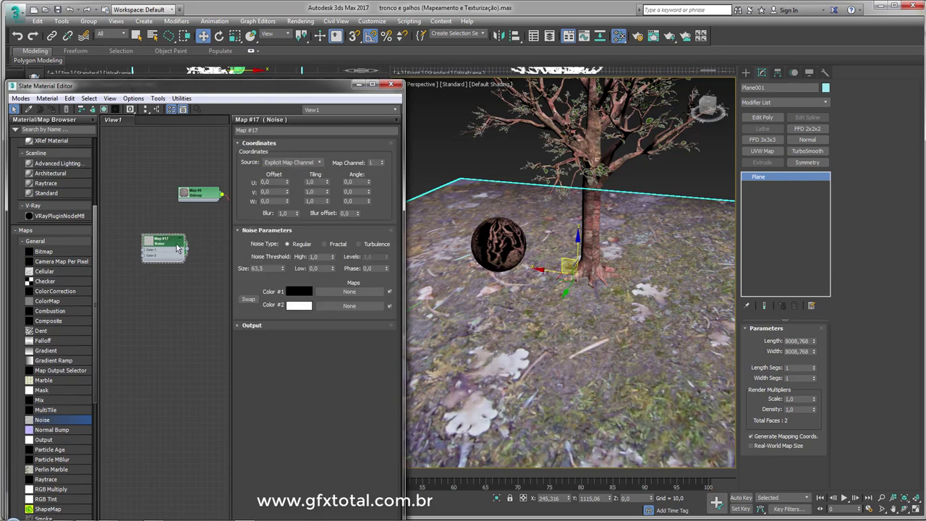
mouse_move(178, 248)
left_mouse_down()
mouse_move(189, 236)
mouse_move(166, 230)
left_mouse_up()
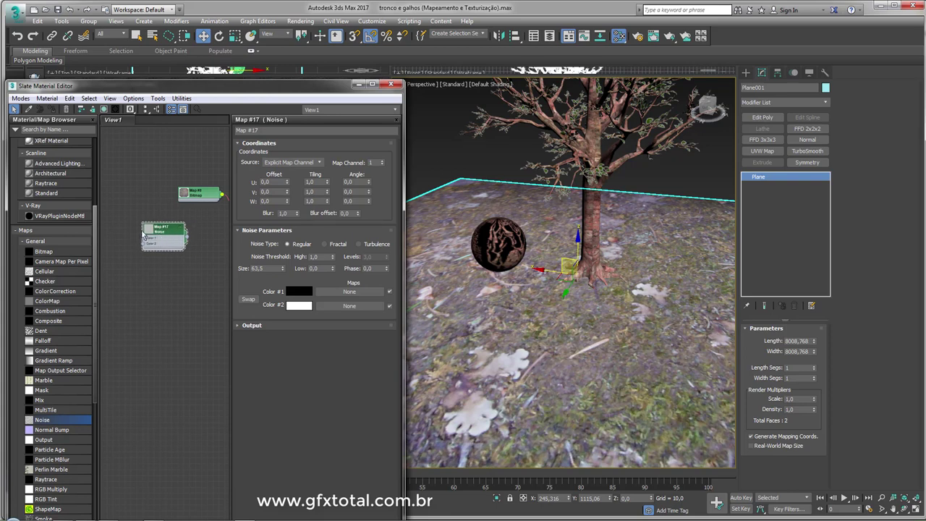
double_click(145, 234)
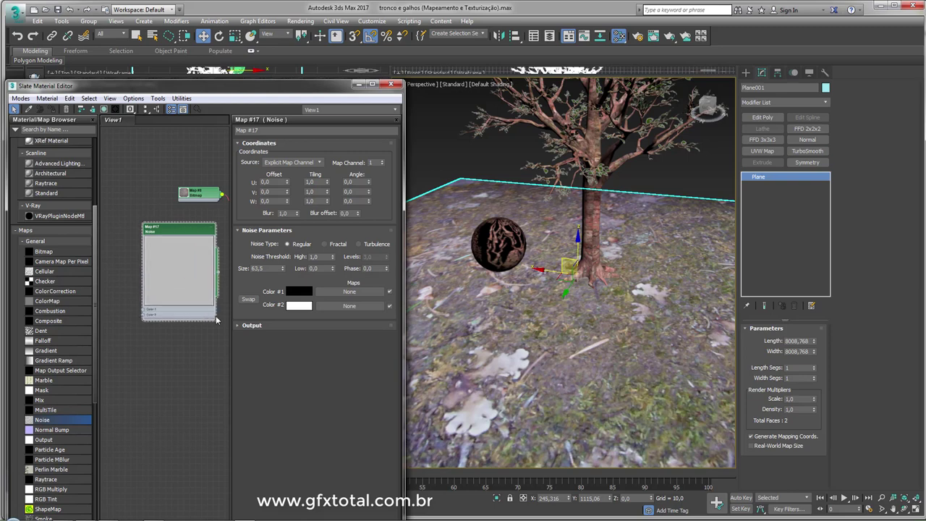
left_click_drag(181, 293, 191, 319)
Lower the noise thresholds and connect the Noise map to the material's Diffuse Color
mouse_move(332, 258)
left_mouse_down()
mouse_move(336, 274)
mouse_move(332, 262)
mouse_move(283, 275)
left_mouse_up()
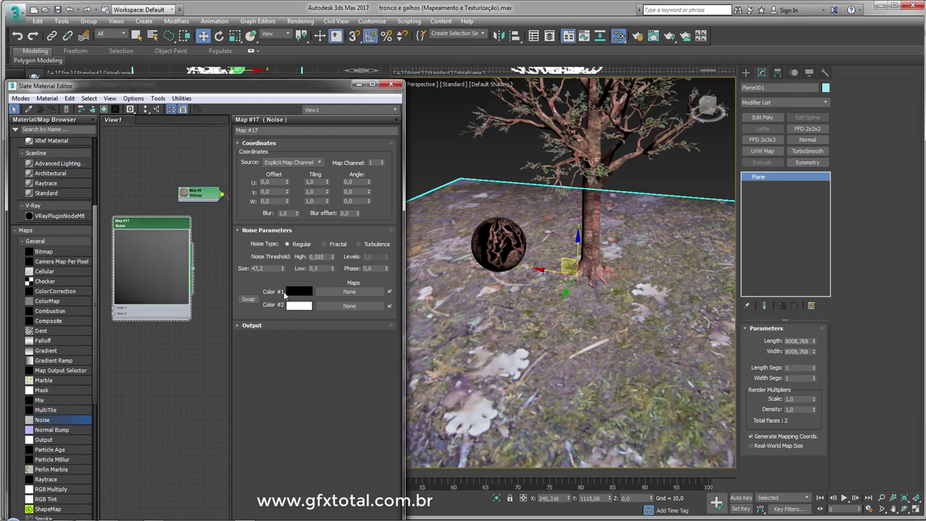
type("1")
key("Return")
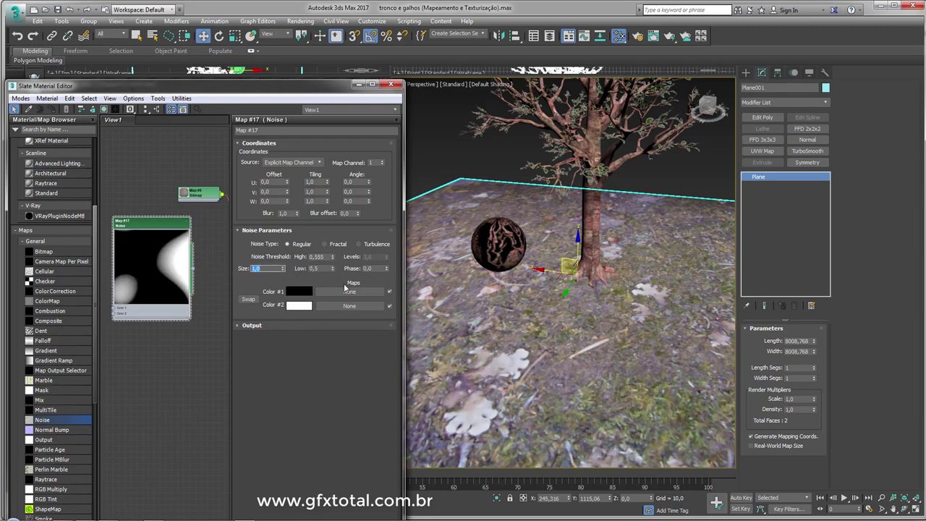
middle_click_drag(193, 272, 154, 244)
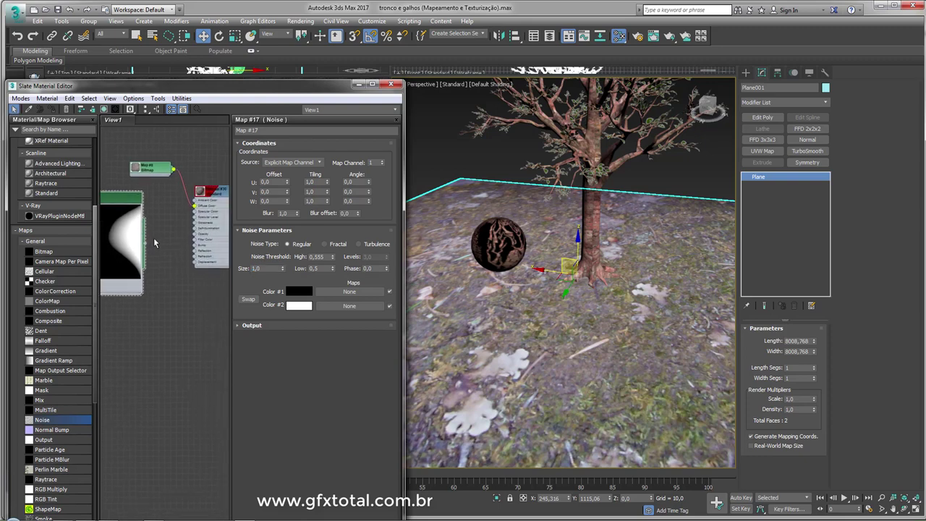
mouse_move(190, 209)
left_mouse_down()
mouse_move(207, 209)
mouse_move(204, 227)
left_mouse_up()
Set noise size 0,5 and low threshold 0,48, and wire the ground bitmap into the noise
scroll(595, 288, "down", 5)
left_click_drag(283, 268, 285, 264)
type("0,5")
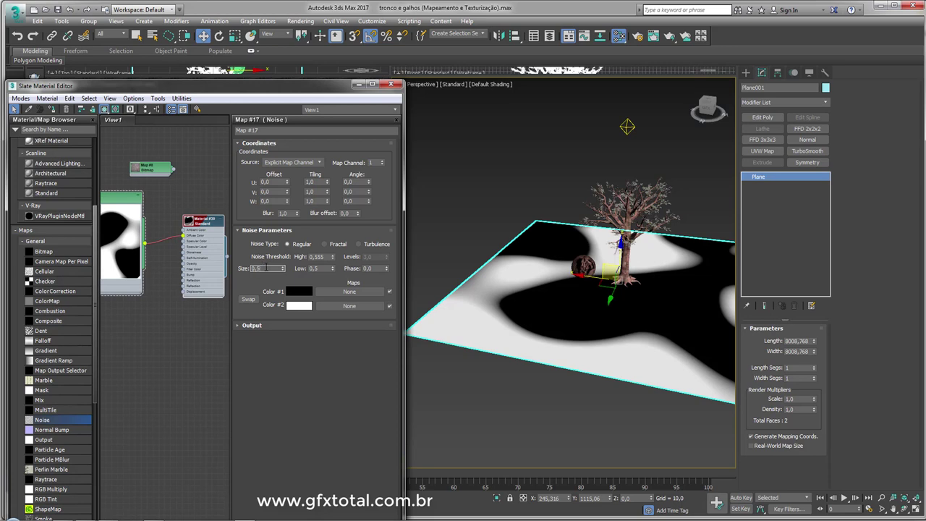
key("Return")
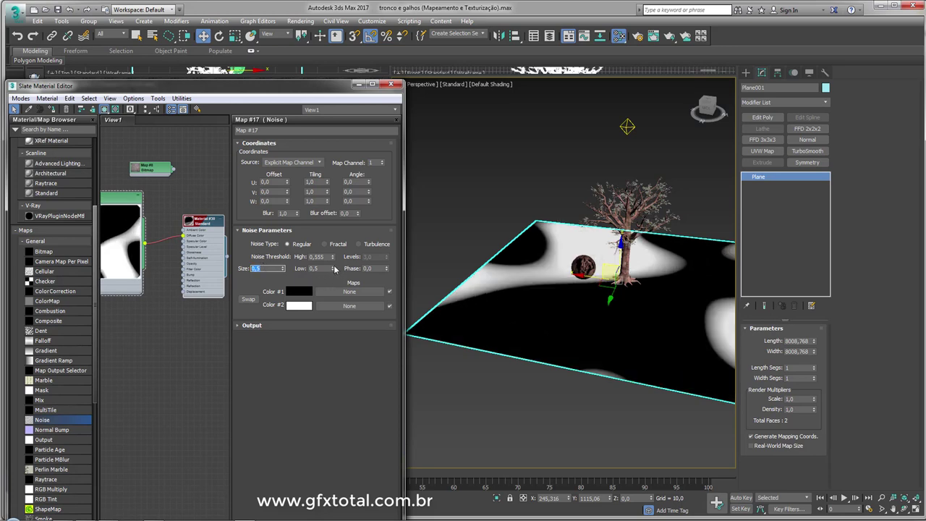
left_click_drag(332, 270, 348, 279)
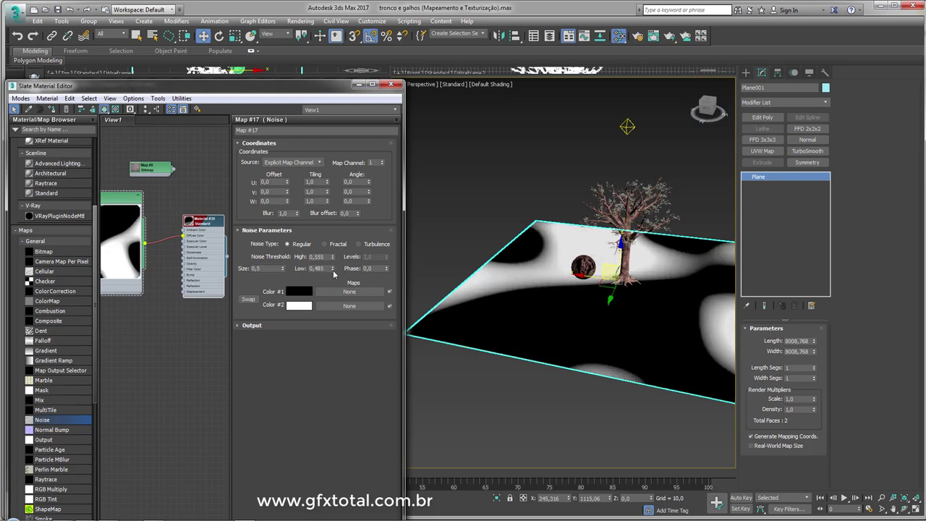
middle_click_drag(556, 297, 579, 303)
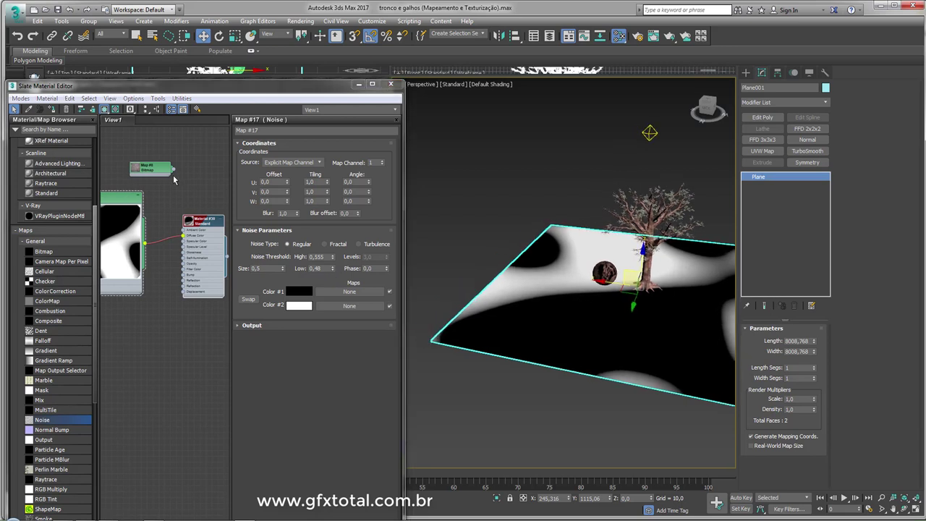
mouse_move(174, 172)
left_mouse_down()
mouse_move(132, 201)
mouse_move(114, 245)
left_mouse_up()
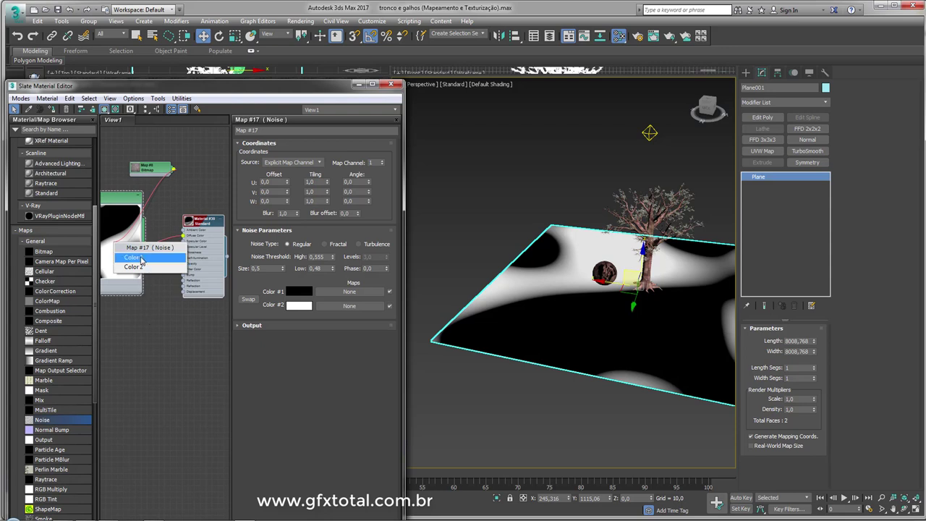
Plug the Ground.jpg texture into Noise Color #1 and set its U/V tiling to 5
left_click(143, 258)
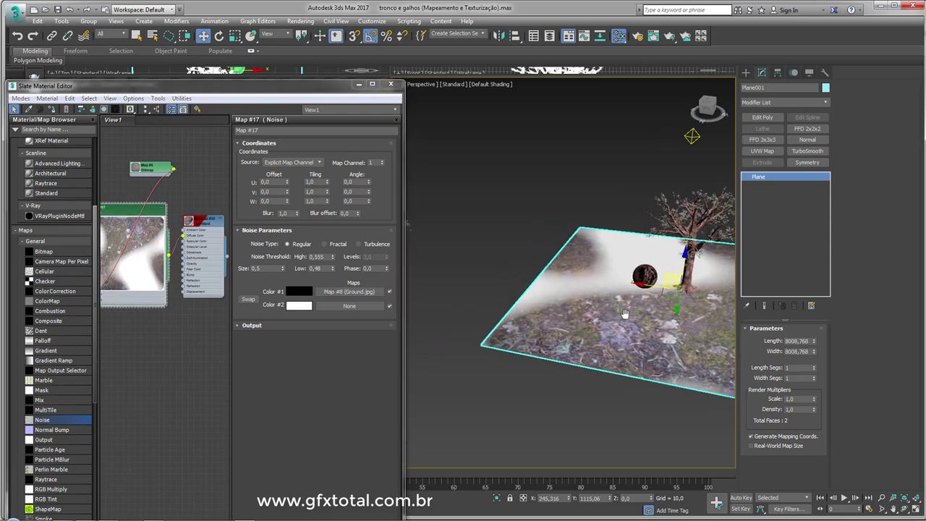
key("l")
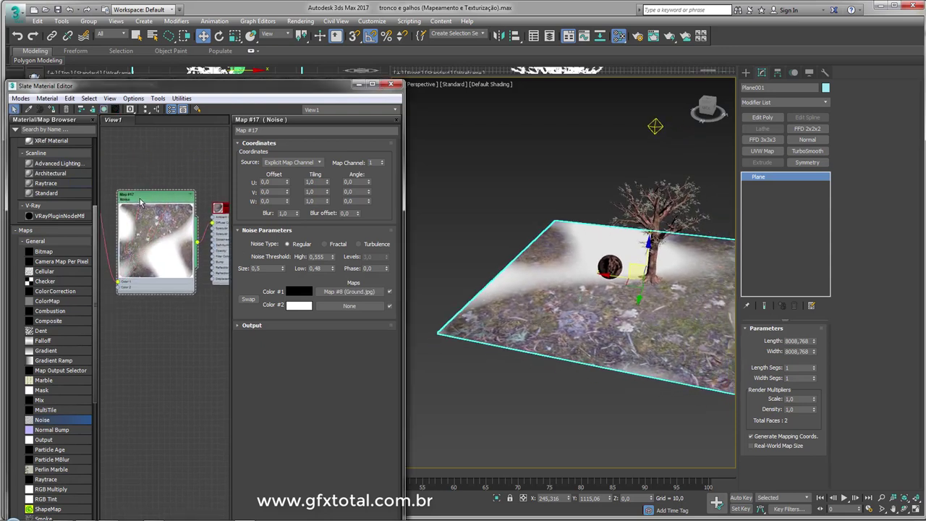
double_click(168, 173)
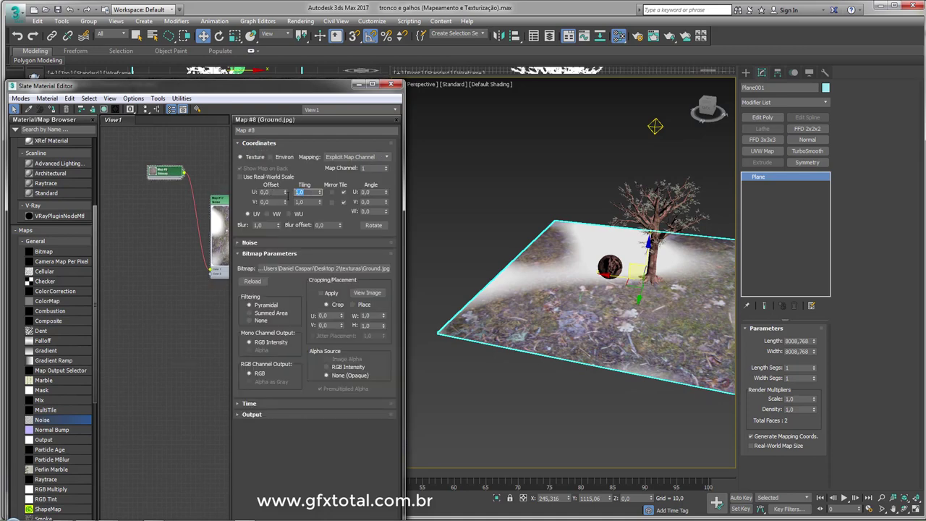
key("Tab")
type("5")
key("Return")
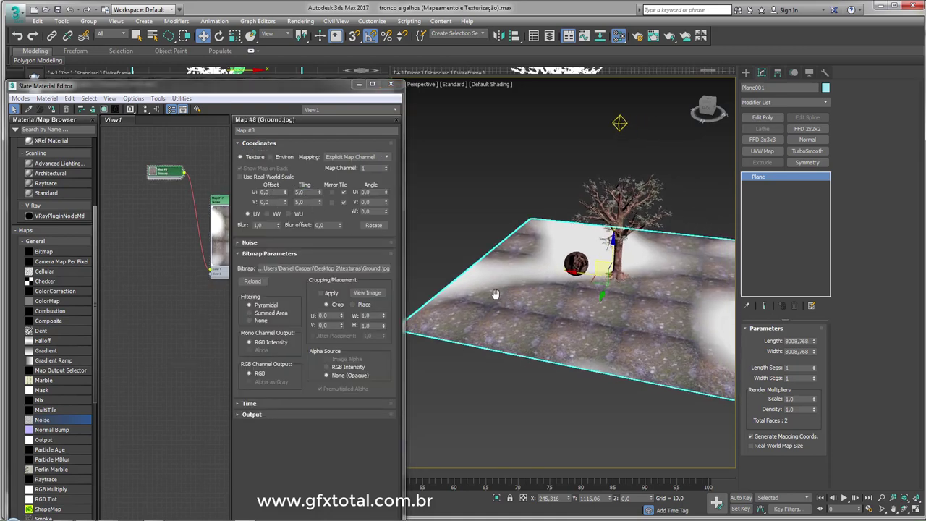
middle_click_drag(567, 302, 531, 296)
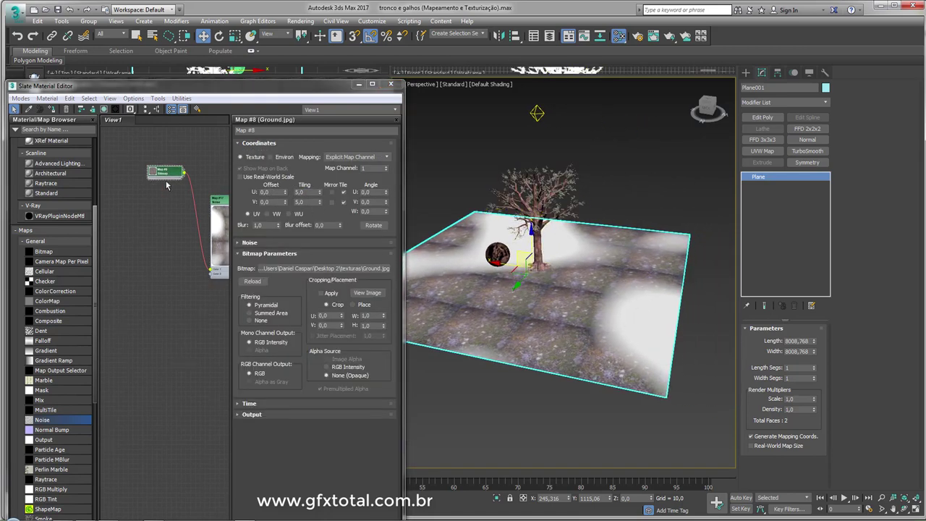
Rearrange the nodes around the Noise map and add a Color Correction map
middle_click_drag(219, 203, 170, 184)
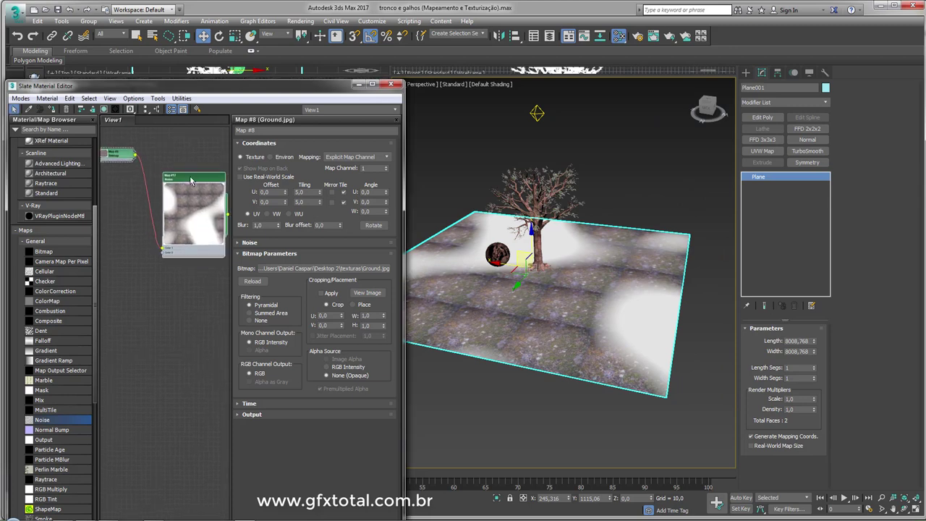
left_click_drag(192, 181, 218, 157)
mouse_move(124, 155)
left_mouse_down()
mouse_move(154, 177)
mouse_move(124, 230)
left_mouse_up()
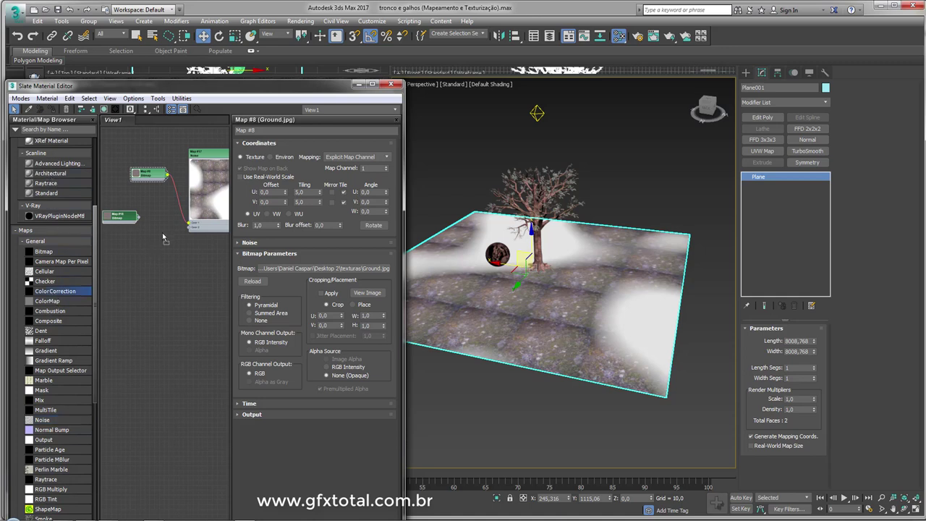
mouse_move(52, 294)
left_mouse_down()
mouse_move(149, 231)
mouse_move(143, 244)
left_mouse_up()
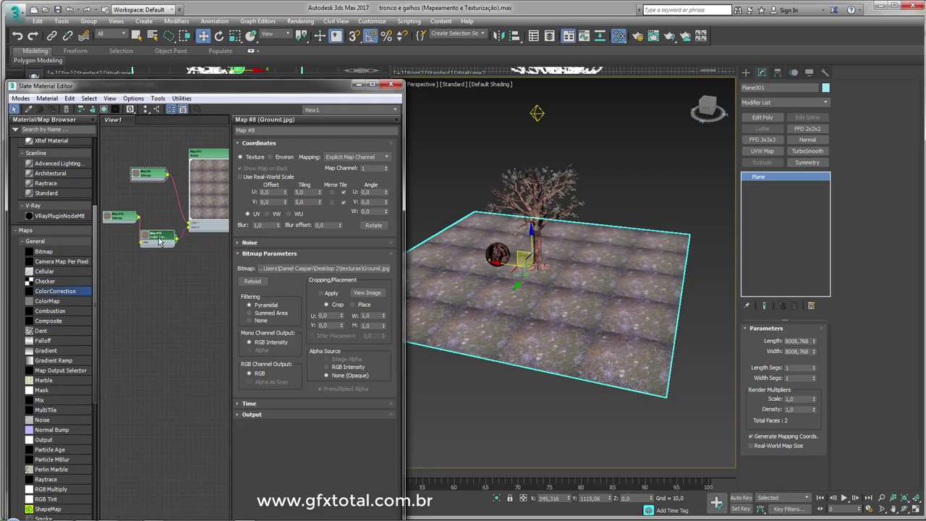
Set the second ground bitmap's (Map #18) U/V tiling to 3
double_click(160, 239)
left_click_drag(120, 220, 115, 230)
double_click(116, 229)
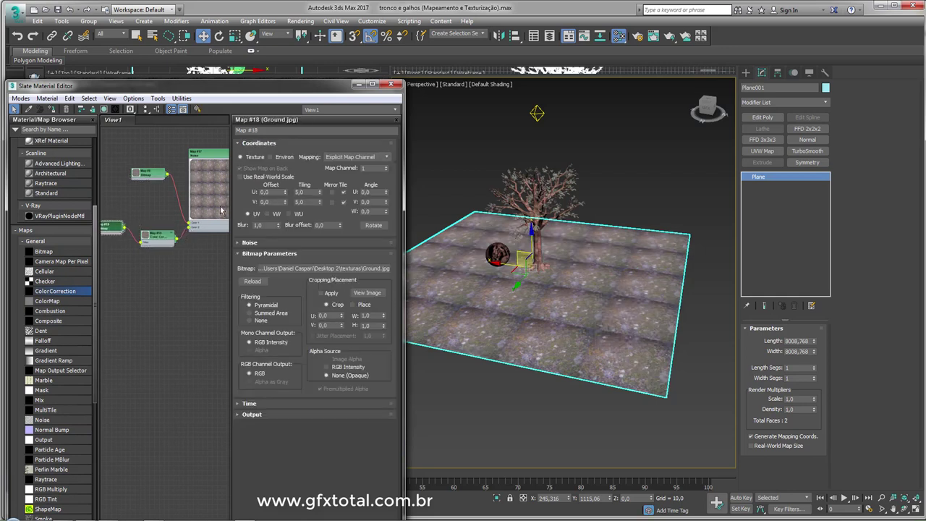
type("3")
key("Tab")
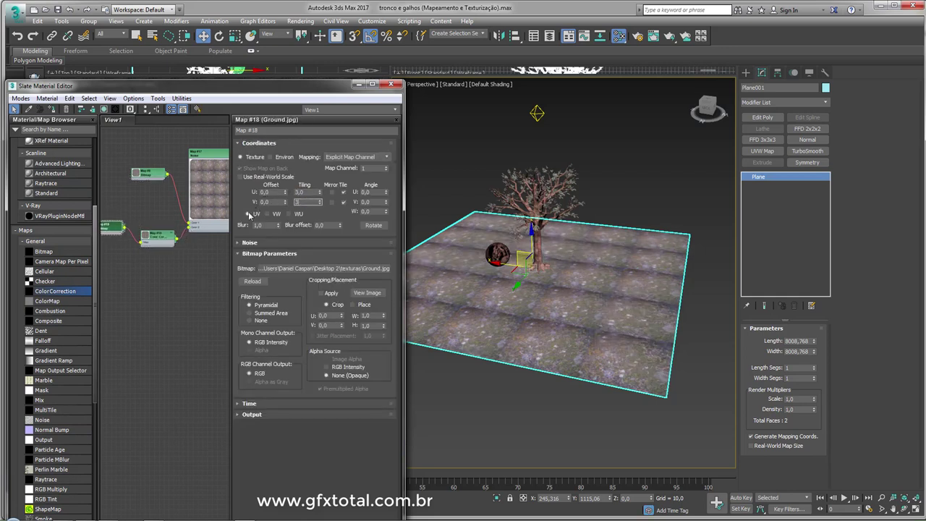
type("3")
key("Return")
Give the Color Correction map saturation 6,977, brightness -10,963 and contrast -10,299
left_click_drag(164, 241, 156, 231)
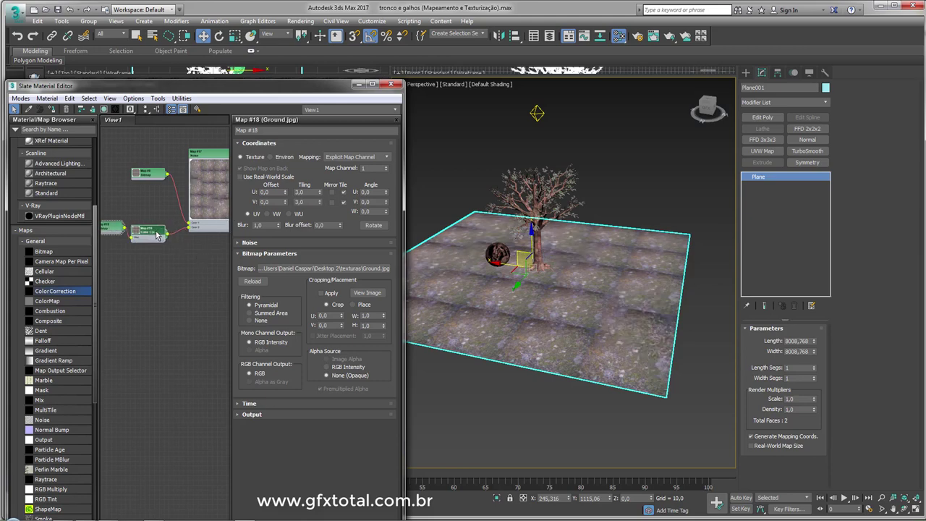
double_click(155, 231)
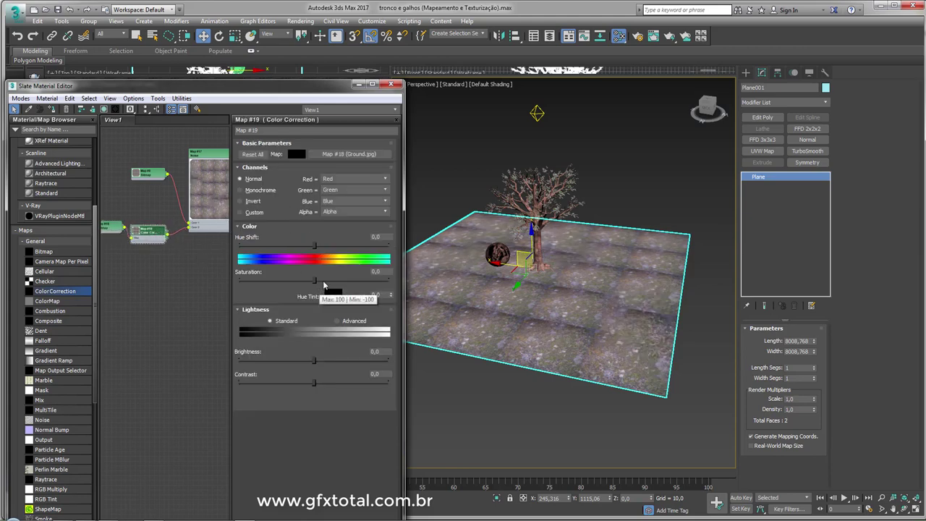
scroll(418, 293, "up", 1)
scroll(418, 293, "up", 3)
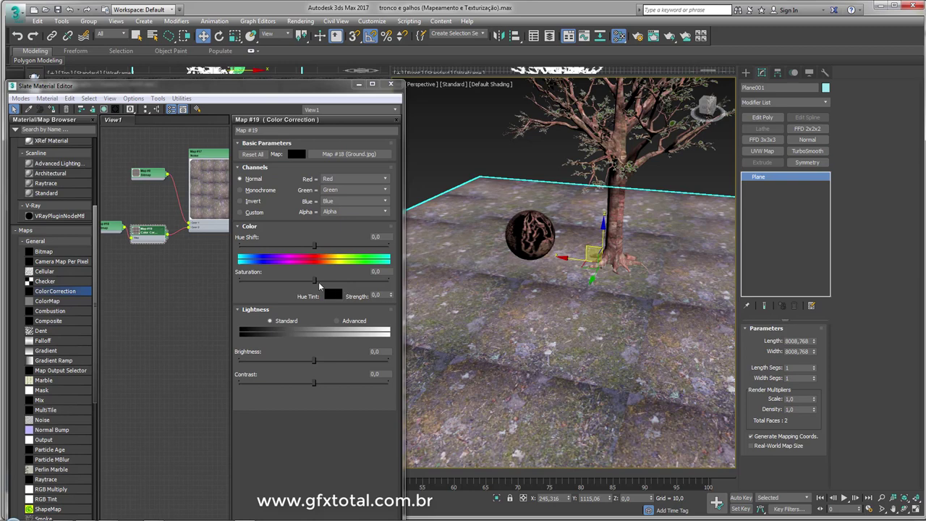
left_click_drag(315, 280, 319, 280)
mouse_move(319, 354)
left_mouse_down()
mouse_move(310, 382)
mouse_move(304, 359)
left_mouse_up()
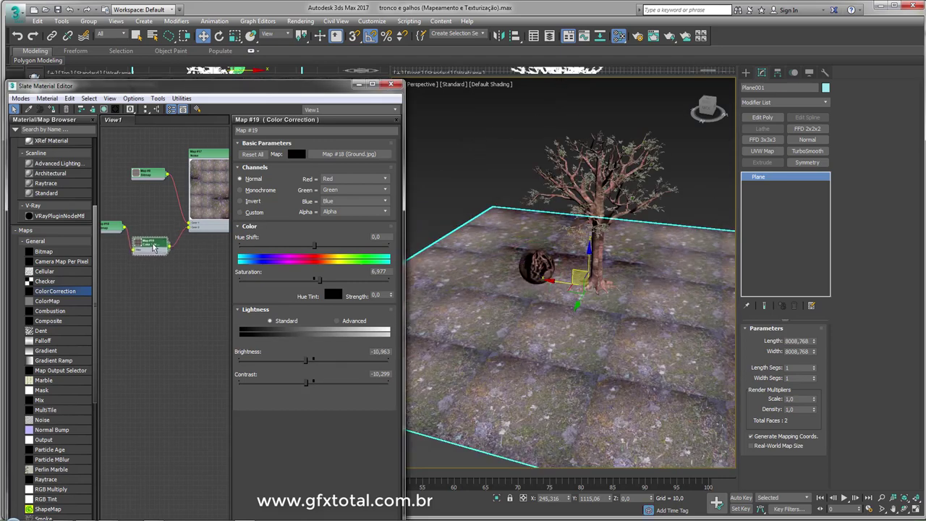
double_click(150, 176)
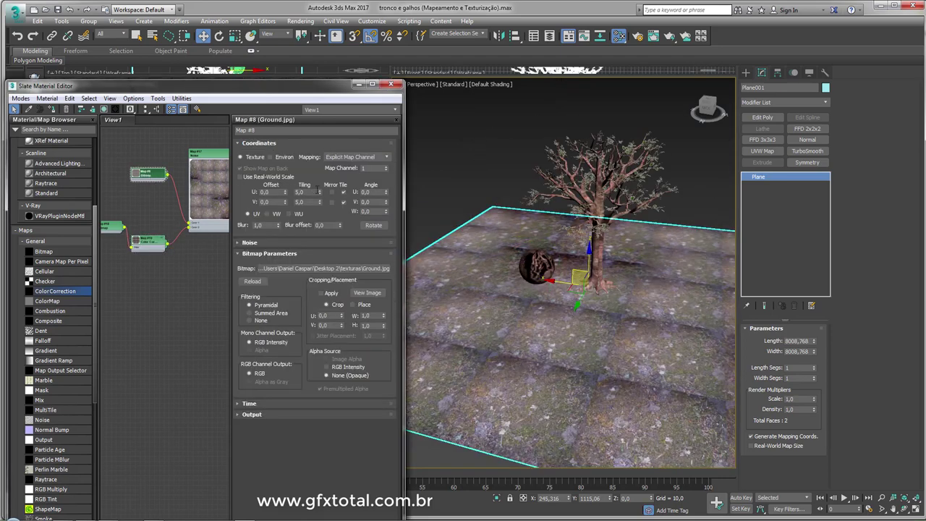
Mirror the ground texture in U and V and set the bitmaps' tiling to 1,5 and 2,5
left_click(332, 192)
left_click(332, 202)
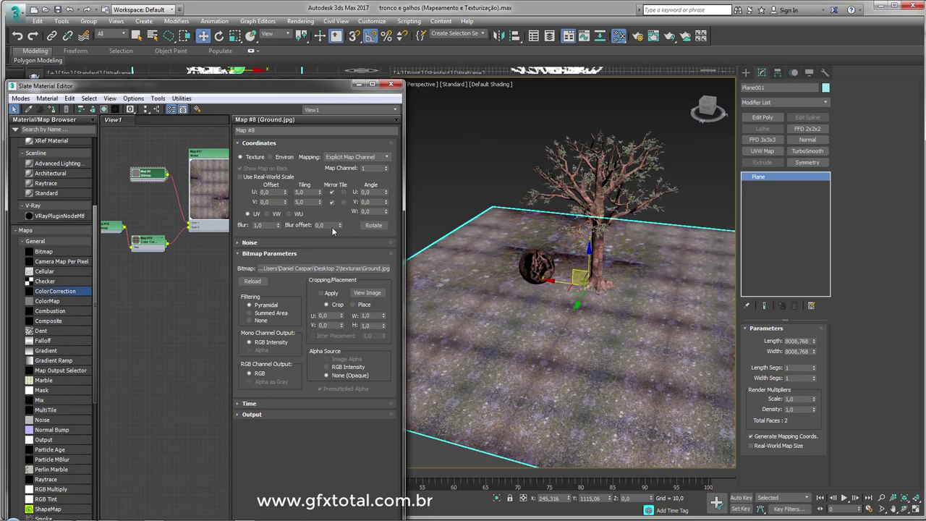
double_click(115, 225)
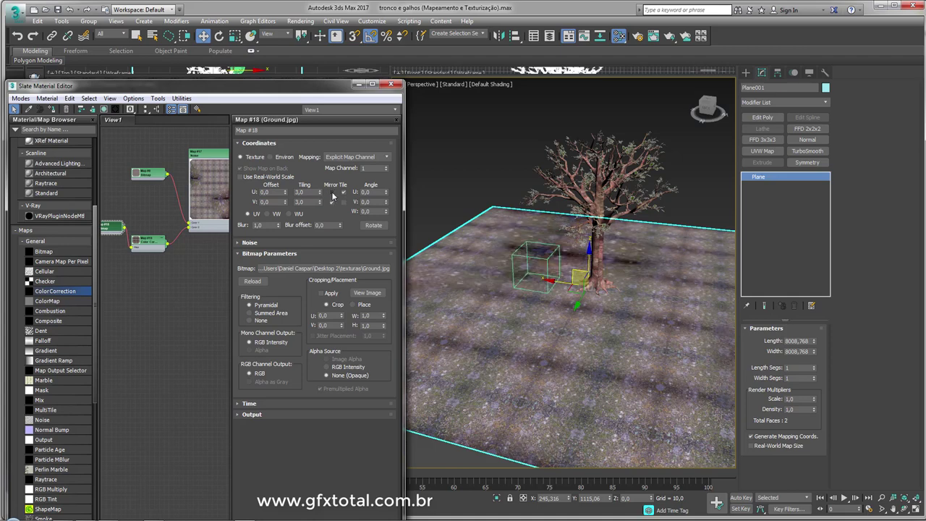
double_click(300, 192)
type("1,5")
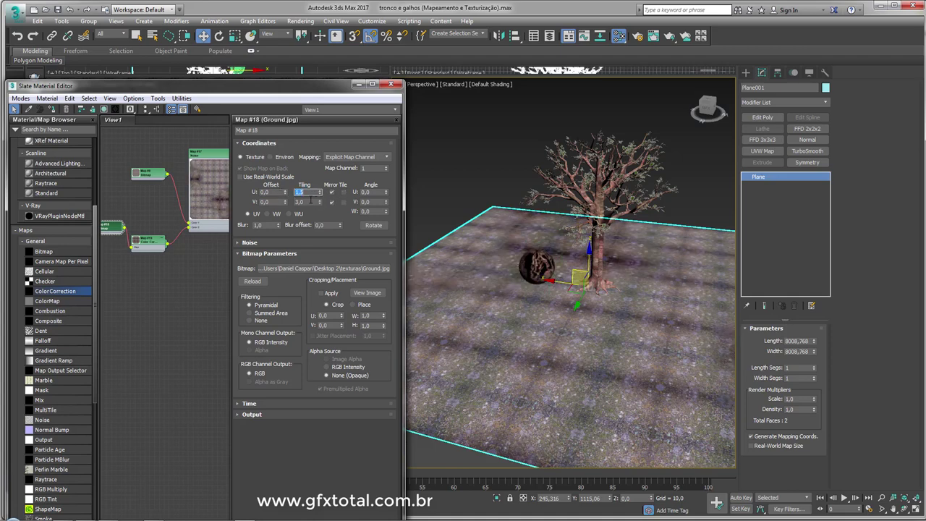
double_click(311, 201)
type("5")
key("Return")
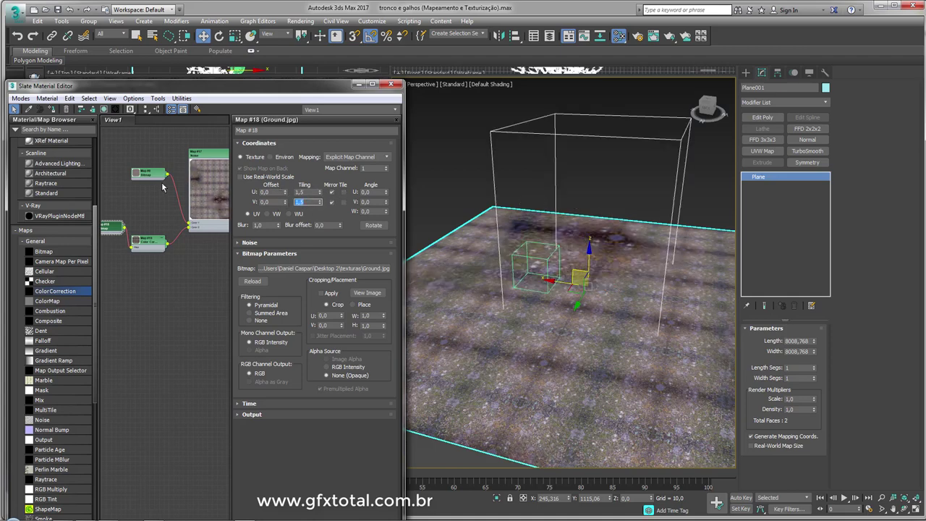
double_click(148, 174)
double_click(302, 192)
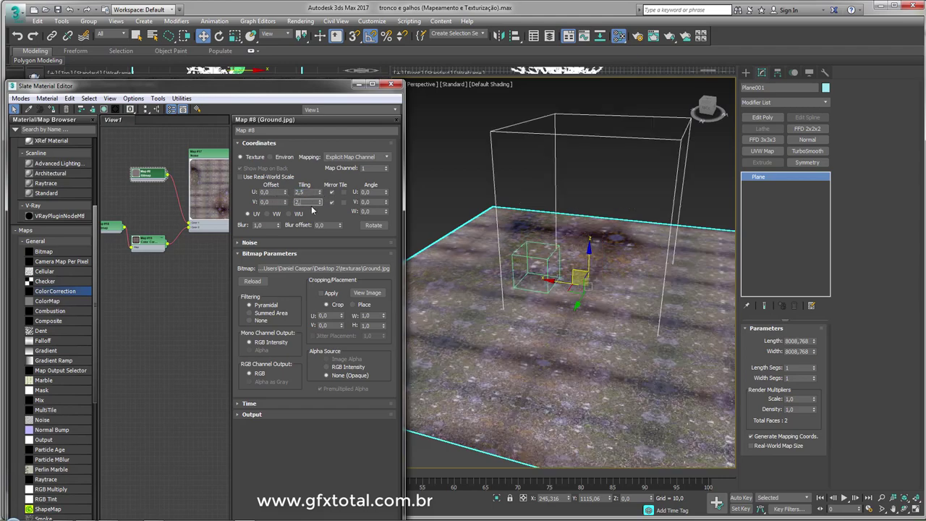
key("Return")
Reduce the Noise map size to 0,3
middle_click_drag(549, 311, 550, 347, "alt")
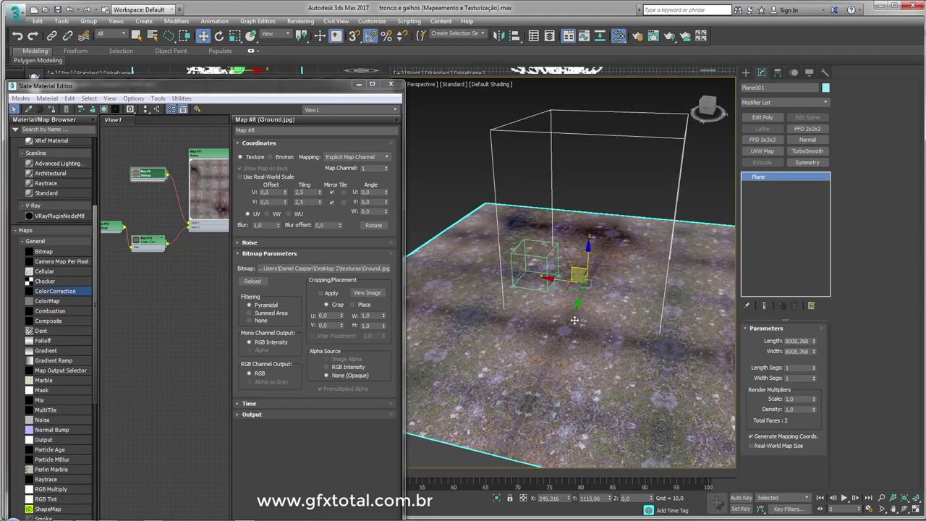
double_click(221, 158)
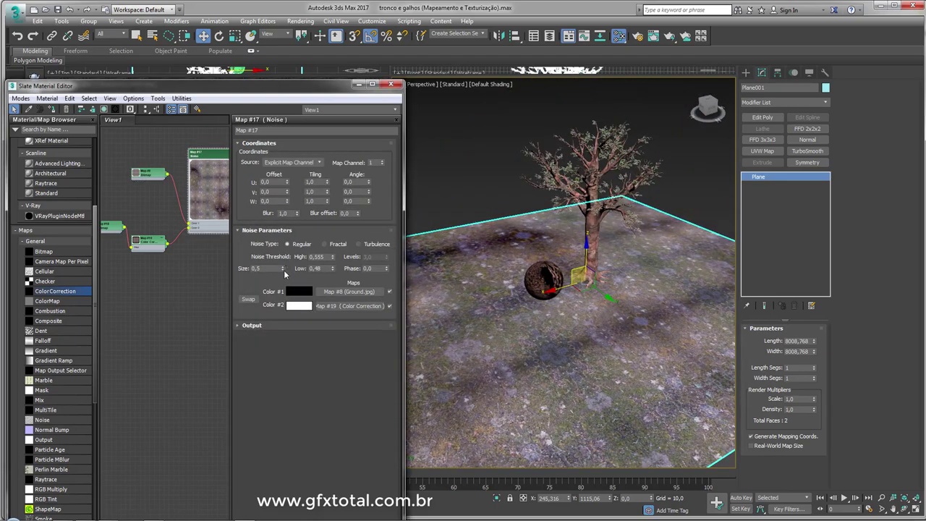
left_click(282, 271)
left_click(282, 271)
mouse_move(577, 322)
middle_mouse_down("alt")
mouse_move(577, 298)
mouse_move(577, 325)
middle_mouse_up("alt")
scroll(191, 255, "down", 2)
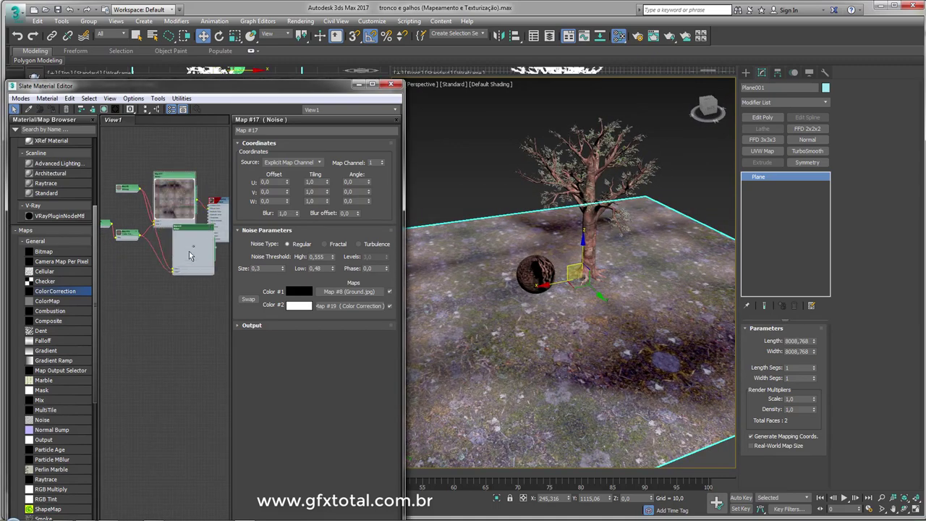
Add a black-and-white Noise node and subdivide the plane to 71×62 segments with edges shown
left_click_drag(191, 254, 179, 306)
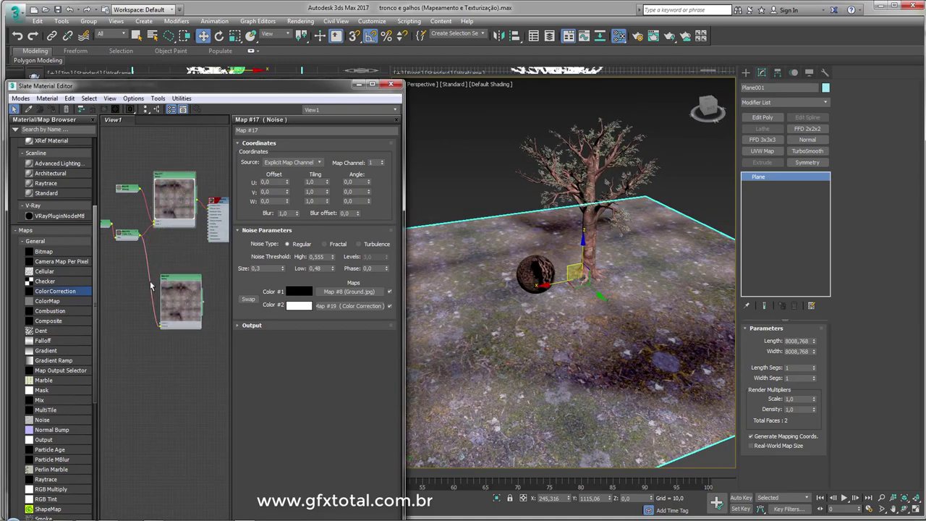
left_click_drag(174, 297, 162, 286)
middle_click_drag(641, 296, 640, 266, "alt")
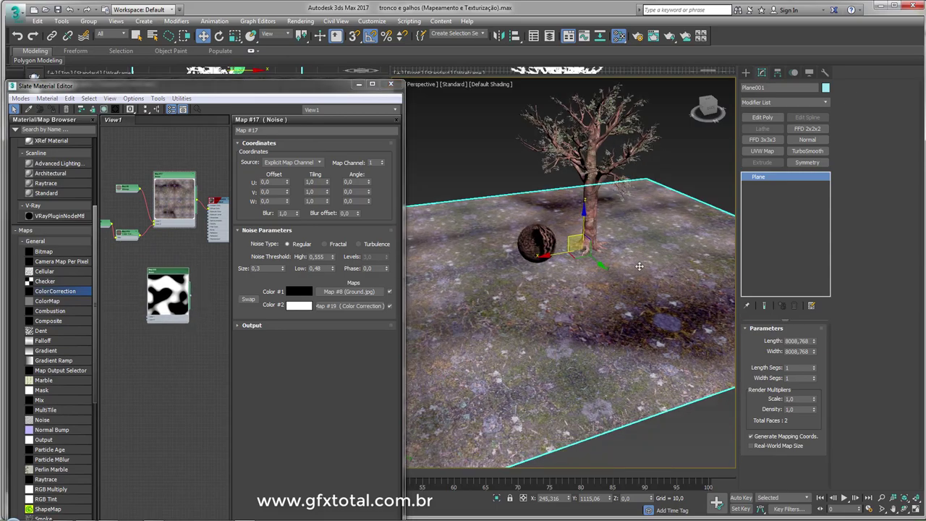
left_click_drag(814, 371, 813, 366)
key("F4")
Increase the plane's segments and add a Displace modifier driven by the noise map as an instance
middle_click_drag(615, 279, 588, 263)
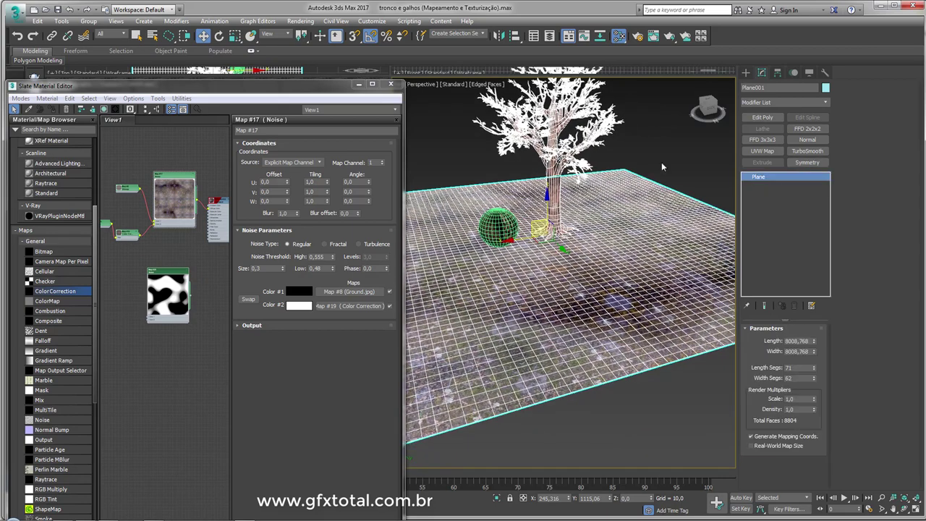
left_click(825, 102)
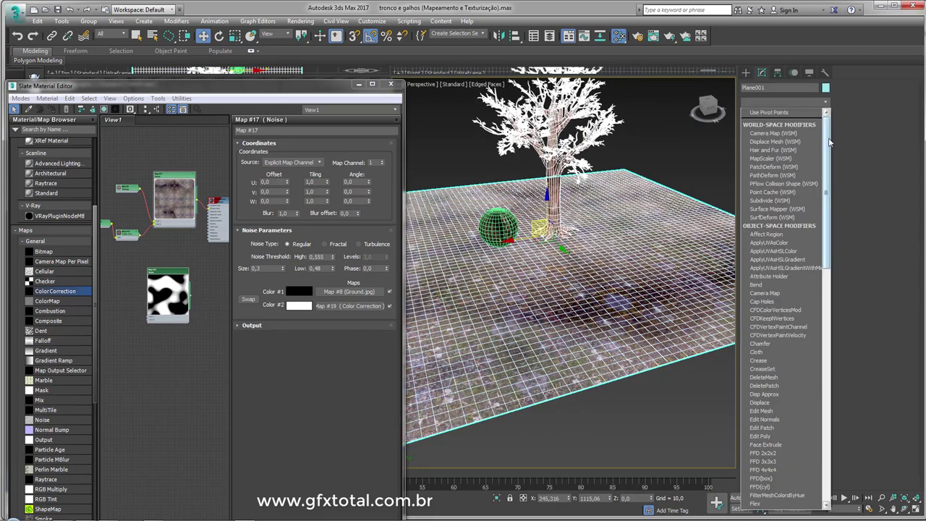
scroll(776, 248, "down", 5)
left_click(769, 263)
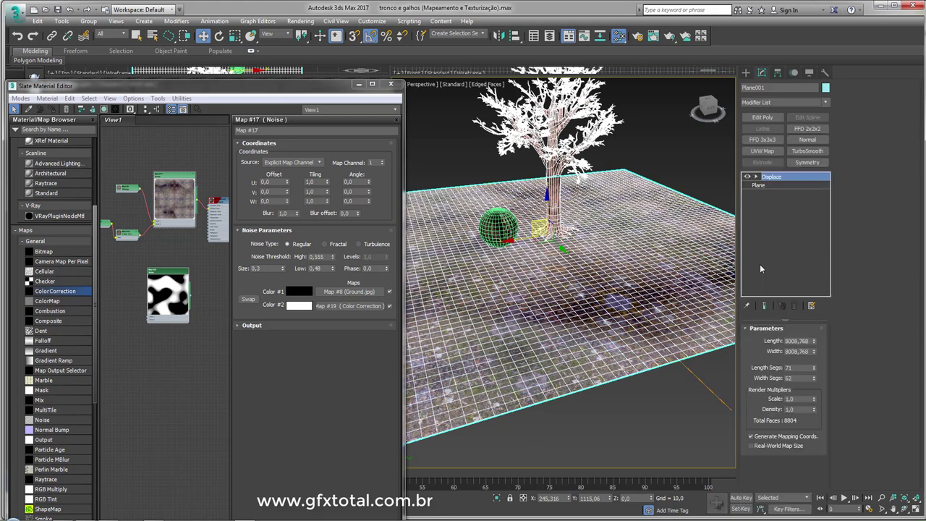
middle_click_drag(691, 394, 553, 351, "alt")
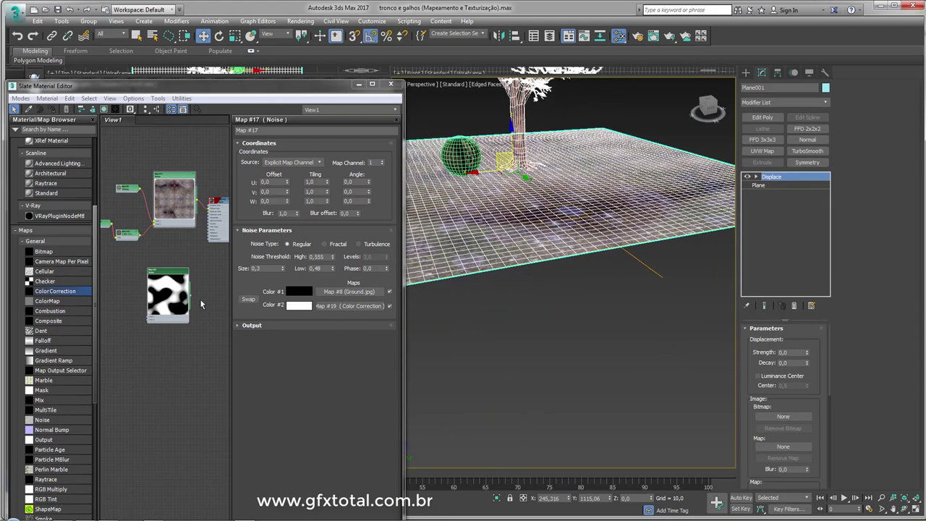
left_click_drag(192, 301, 778, 453)
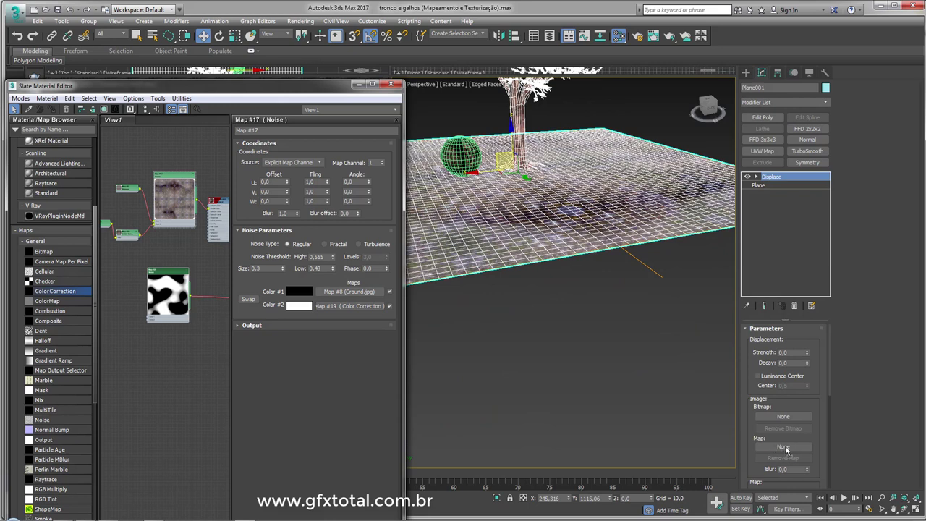
left_click_drag(778, 453, 787, 452)
left_click(442, 292)
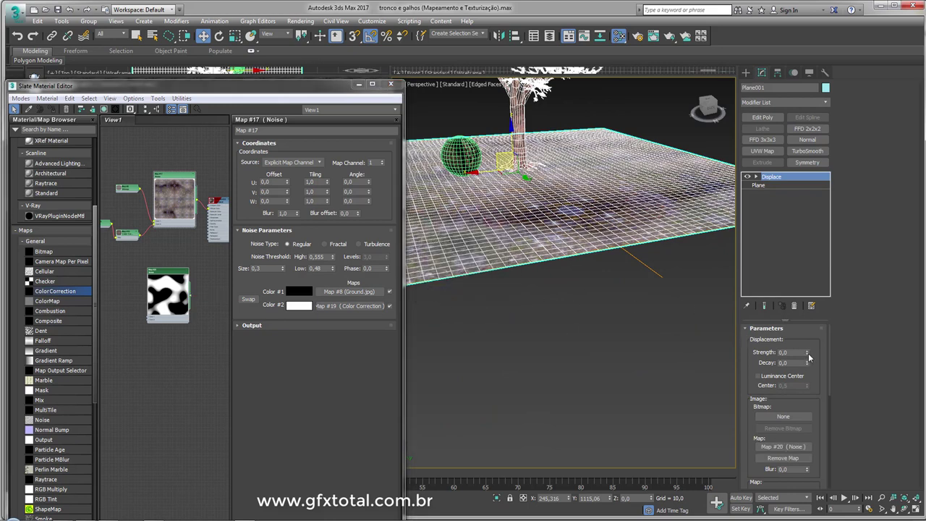
Set the displacement strength to 49,62 and inspect the uneven terrain without edge overlay
left_click_drag(808, 351, 808, 318)
mouse_move(755, 439)
left_mouse_down()
mouse_move(518, 490)
mouse_move(533, 470)
left_mouse_up()
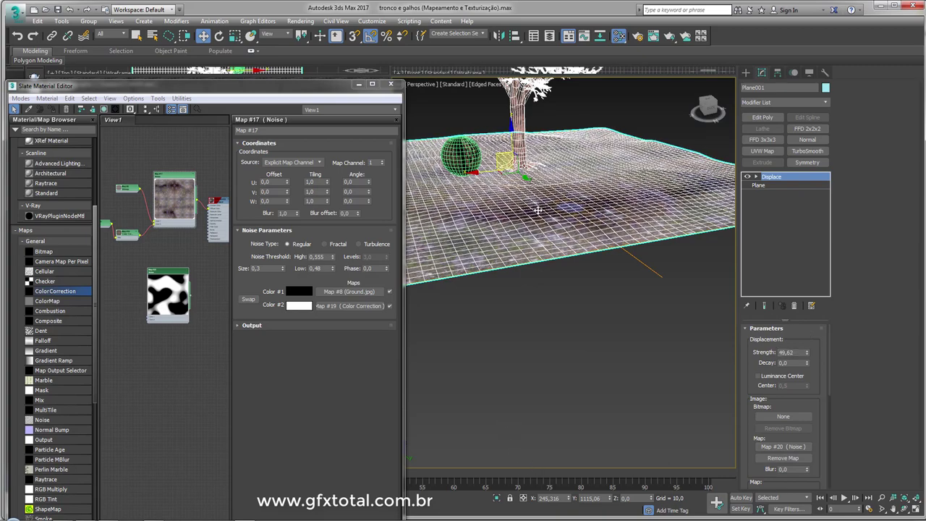
scroll(536, 199, "up", 3)
scroll(544, 250, "down", 3)
scroll(544, 249, "down", 2)
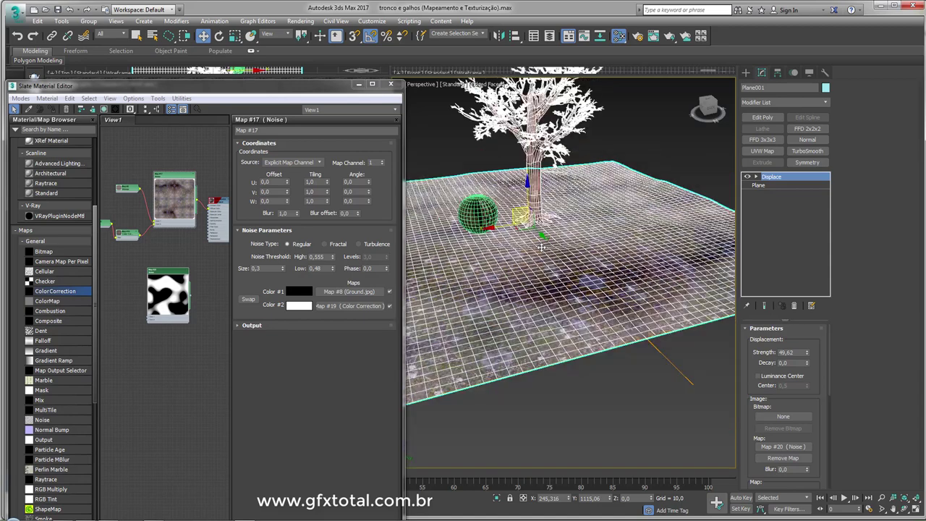
key("F4")
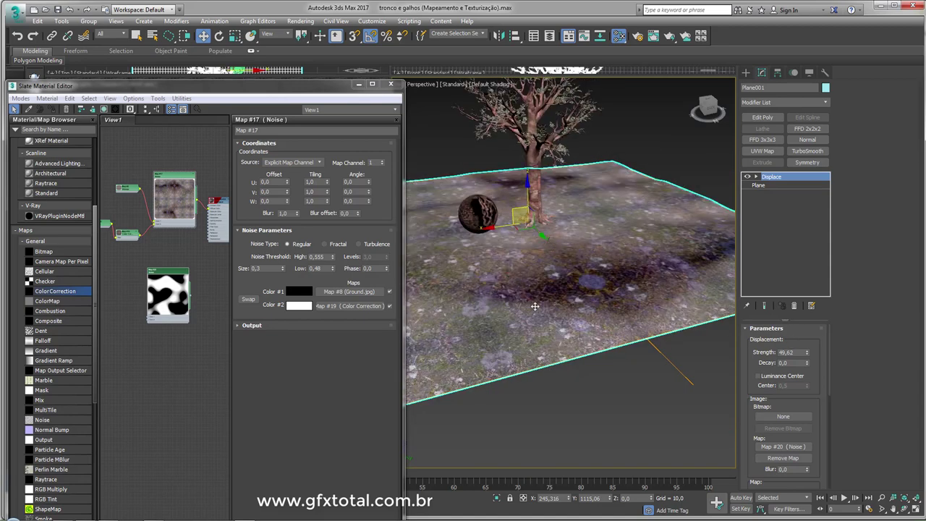
mouse_move(535, 307)
middle_mouse_down("alt")
mouse_move(595, 292)
mouse_move(568, 286)
middle_mouse_up("alt")
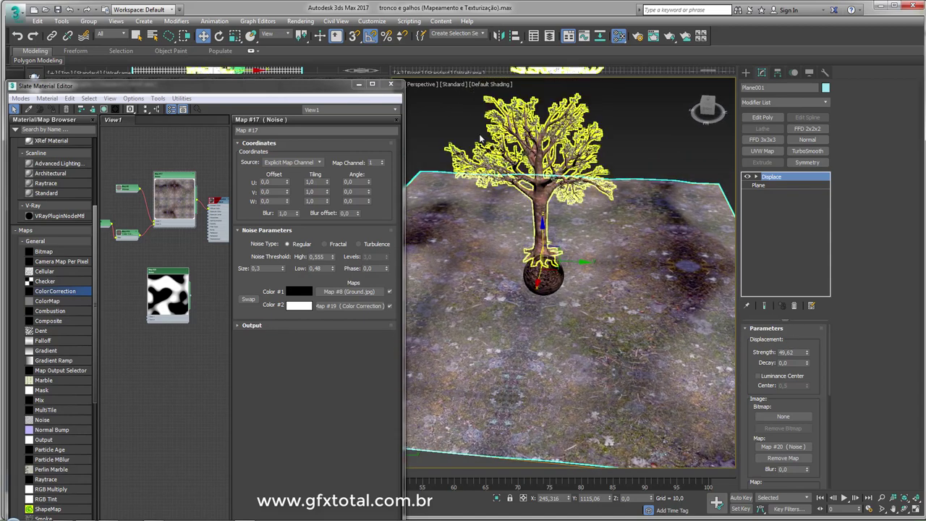
key("m")
left_click(569, 286)
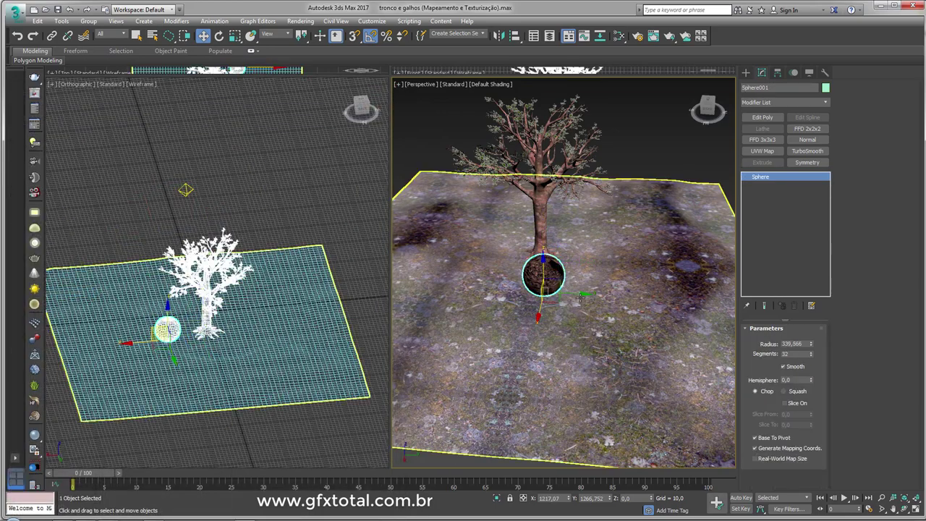
Move the sphere up away from the tree base and deselect it
left_click_drag(568, 286, 557, 144)
mouse_move(507, 273)
middle_mouse_down()
mouse_move(567, 312)
mouse_move(643, 84)
middle_mouse_up()
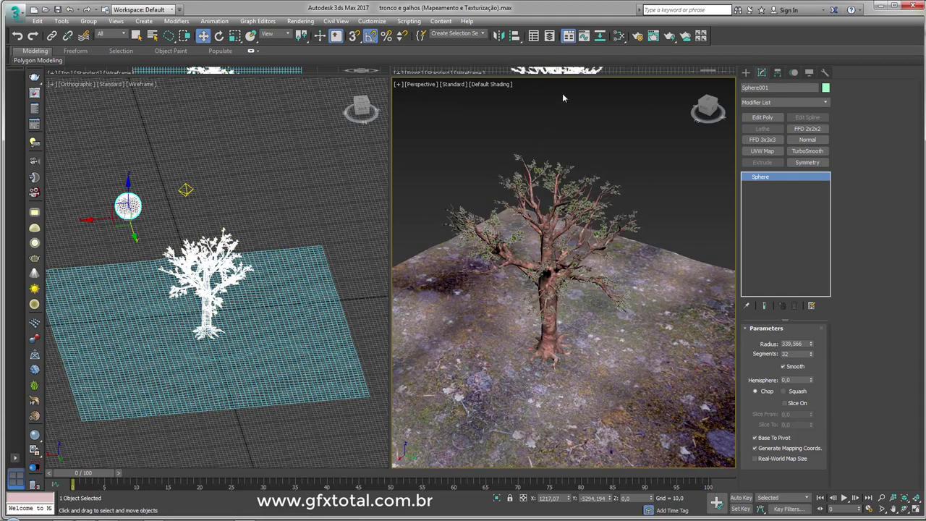
middle_click_drag(563, 93, 585, 198)
left_click(564, 175)
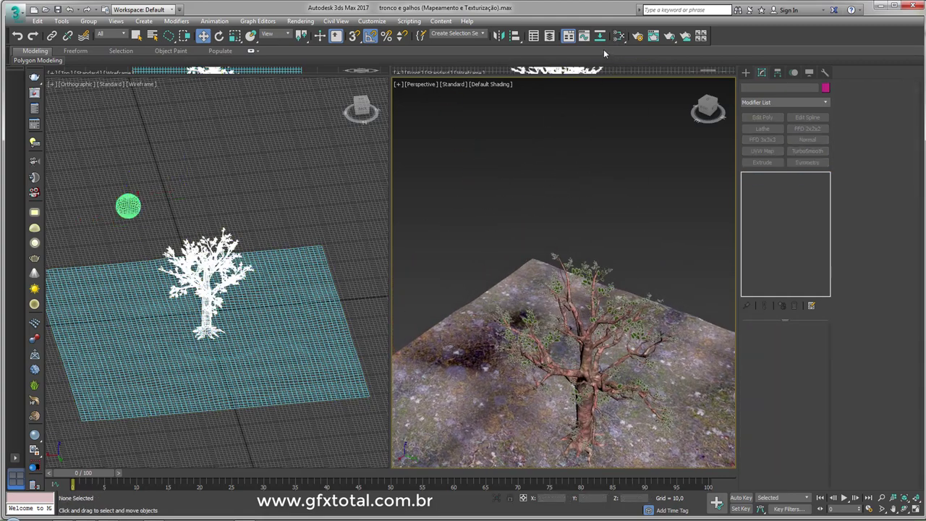
Set the production renderer to V-Ray Next, update 1.1 in Render Setup
left_click(639, 38)
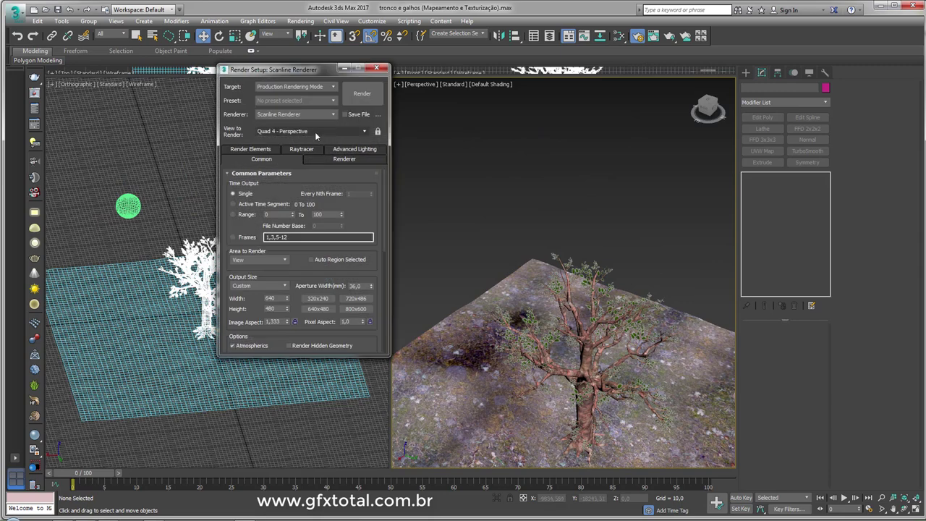
left_click(291, 116)
left_click(298, 160)
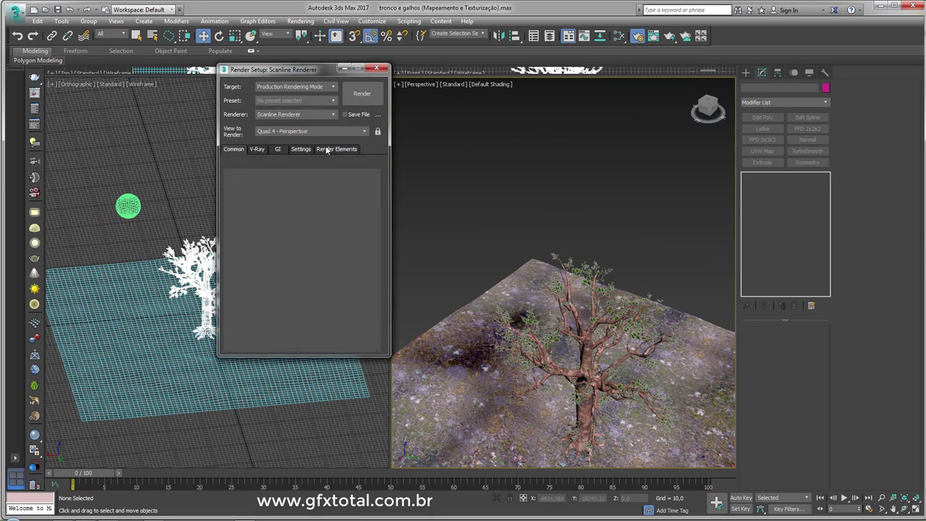
middle_click_drag(400, 221, 438, 212, "alt")
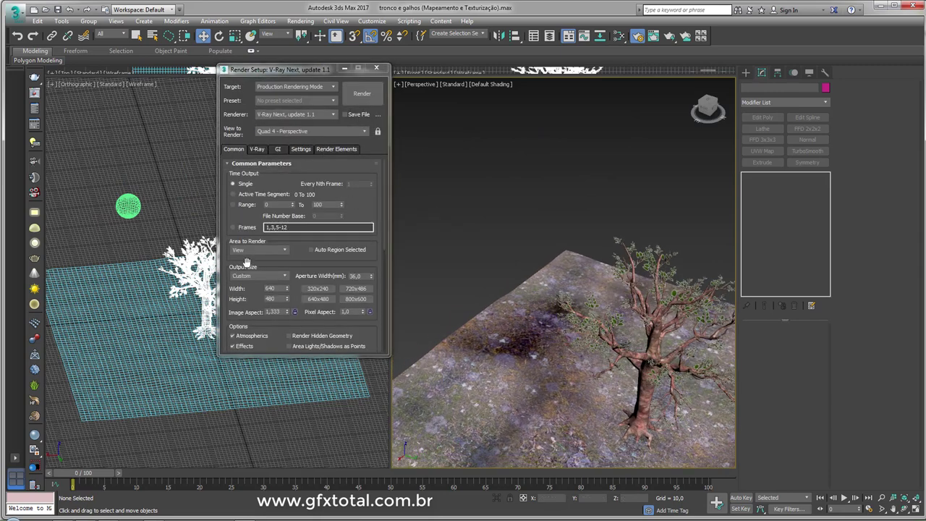
left_click(377, 67)
middle_click_drag(524, 187, 578, 211, "alt")
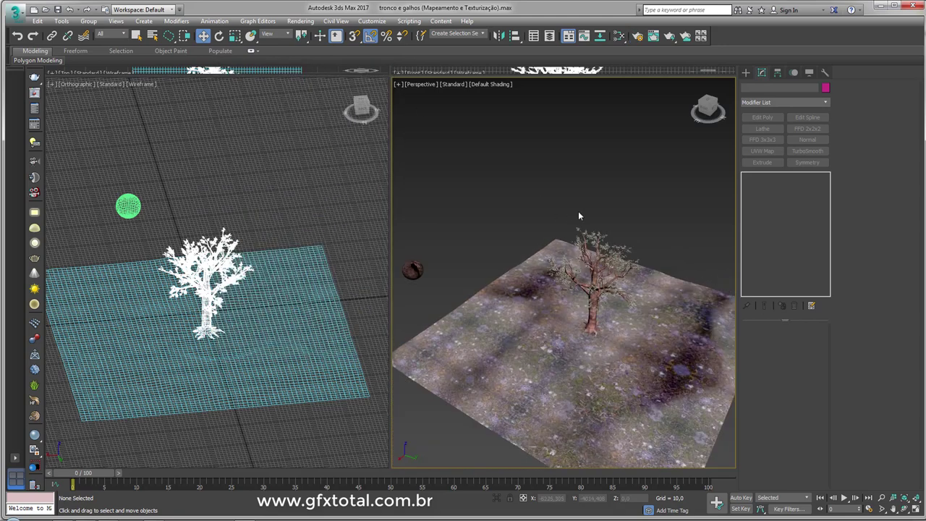
Create a VRayLight plane light over the ground
left_click(746, 72)
left_click(770, 87)
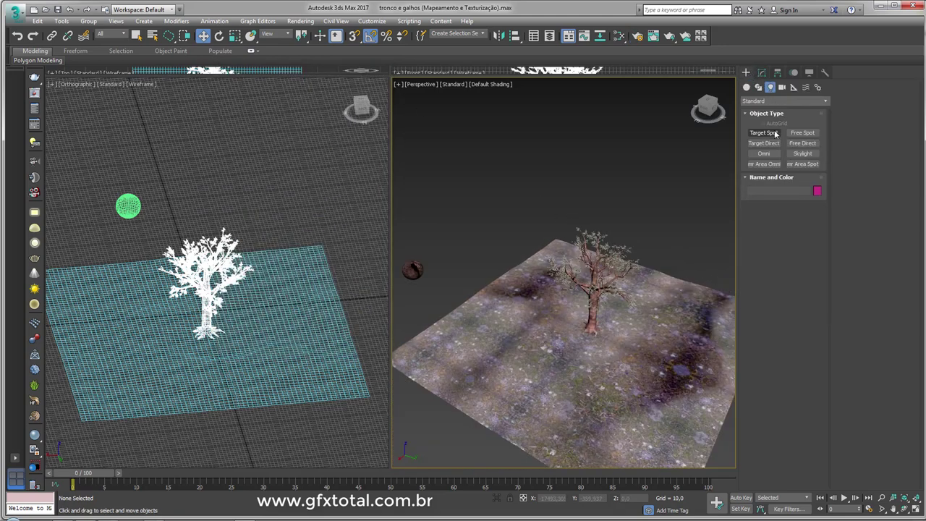
left_click(771, 102)
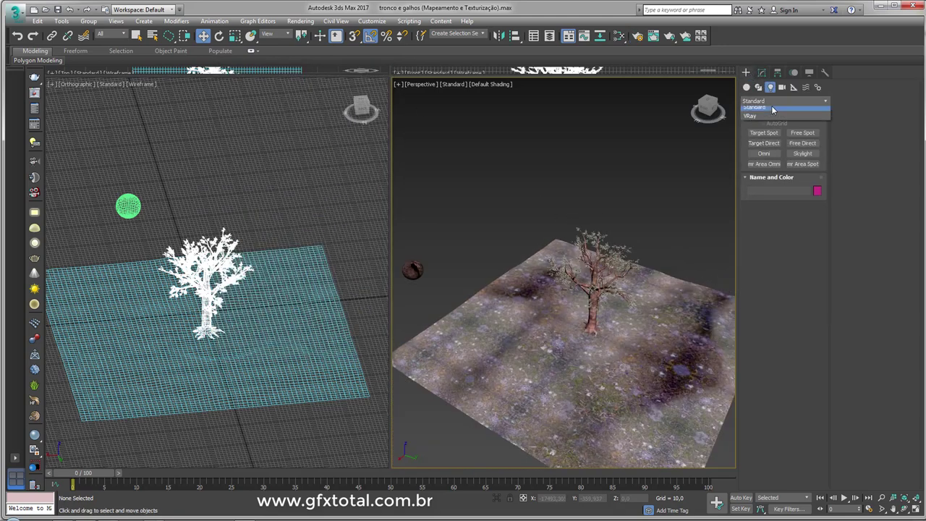
left_click(752, 129)
left_click(764, 133)
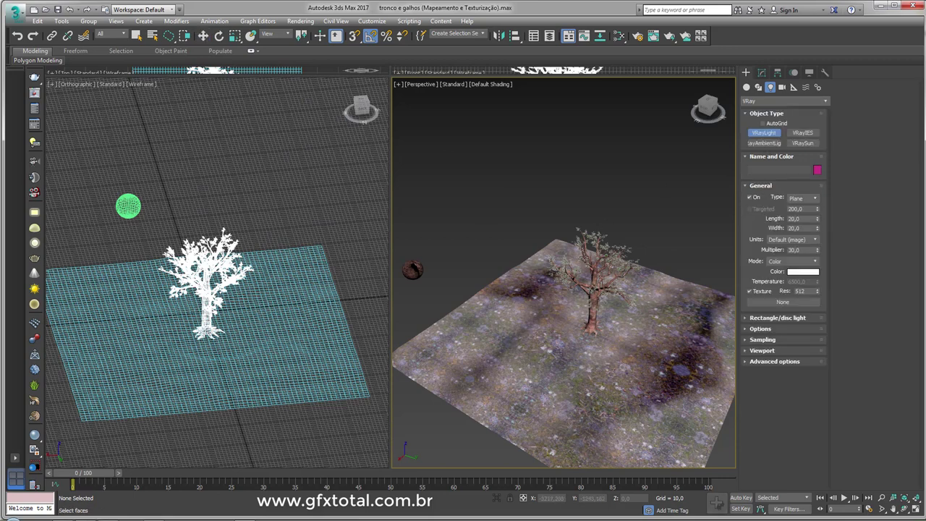
left_click_drag(532, 265, 464, 333)
right_click(464, 333)
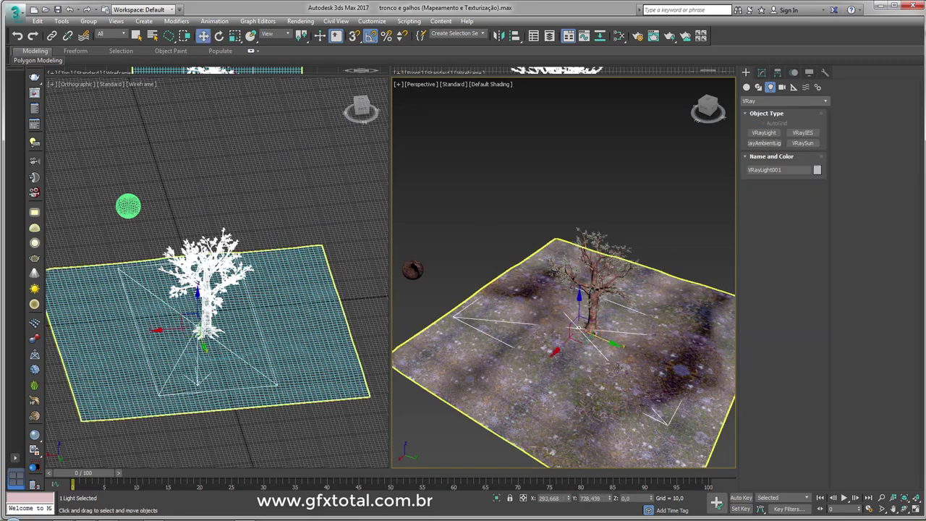
Raise the plane light high above the tree and reframe the view on the tree
middle_click_drag(507, 312, 583, 306, "alt")
left_click_drag(582, 305, 592, 161)
middle_click_drag(592, 161, 583, 166, "alt")
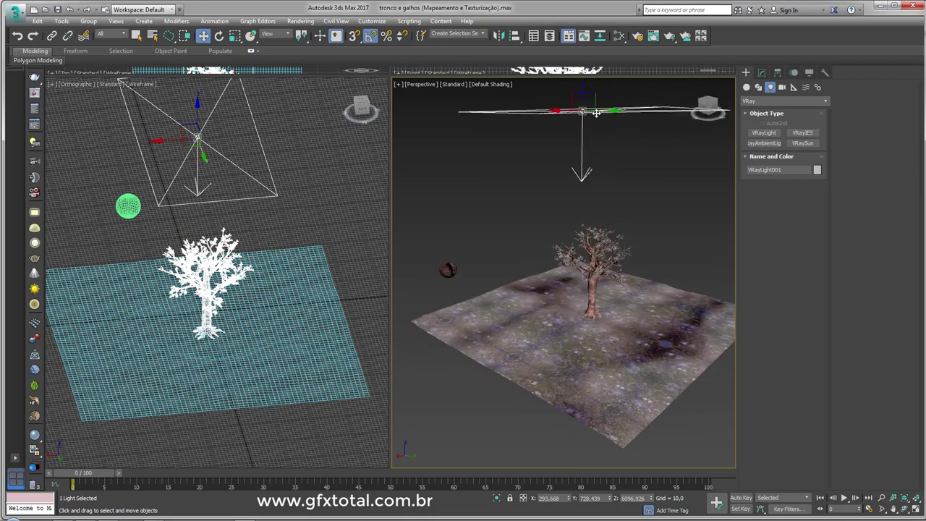
left_click_drag(583, 166, 583, 126)
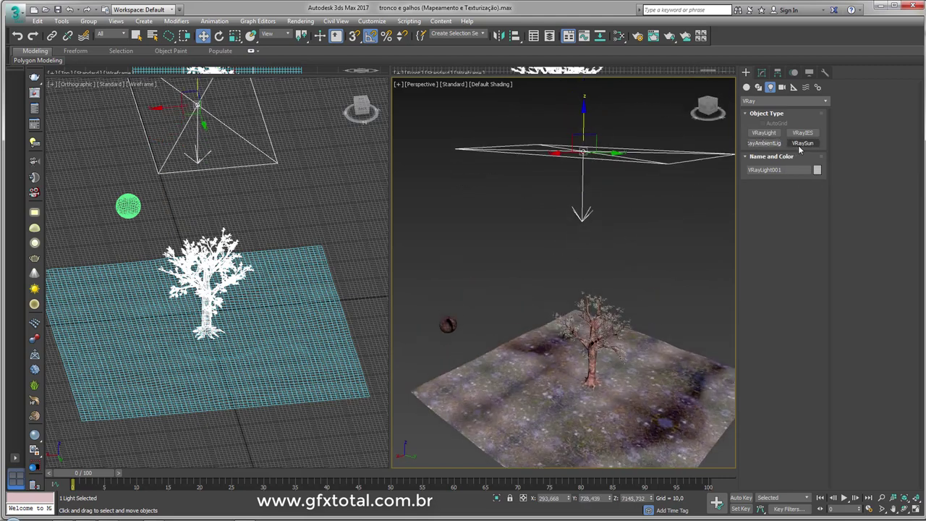
left_click(589, 340)
key("z")
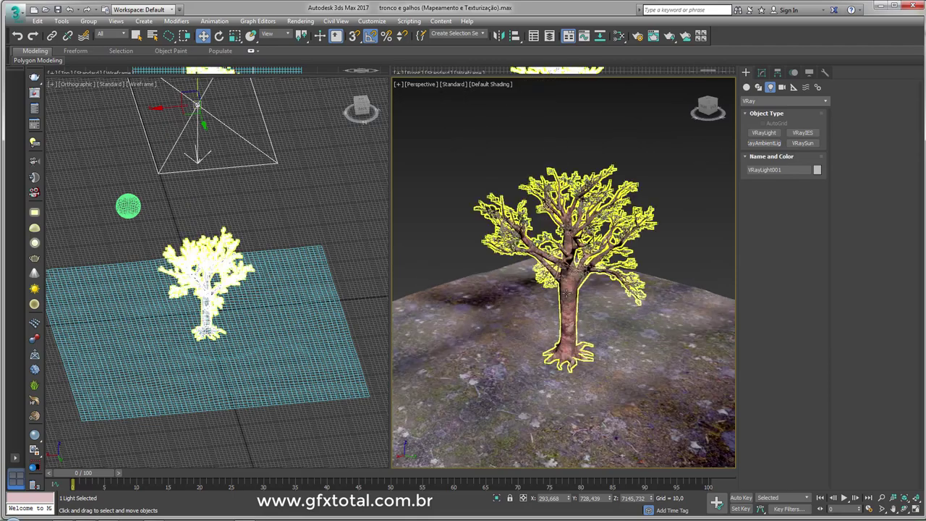
left_click(574, 326)
scroll(574, 326, "up", 2)
scroll(589, 323, "up", 2)
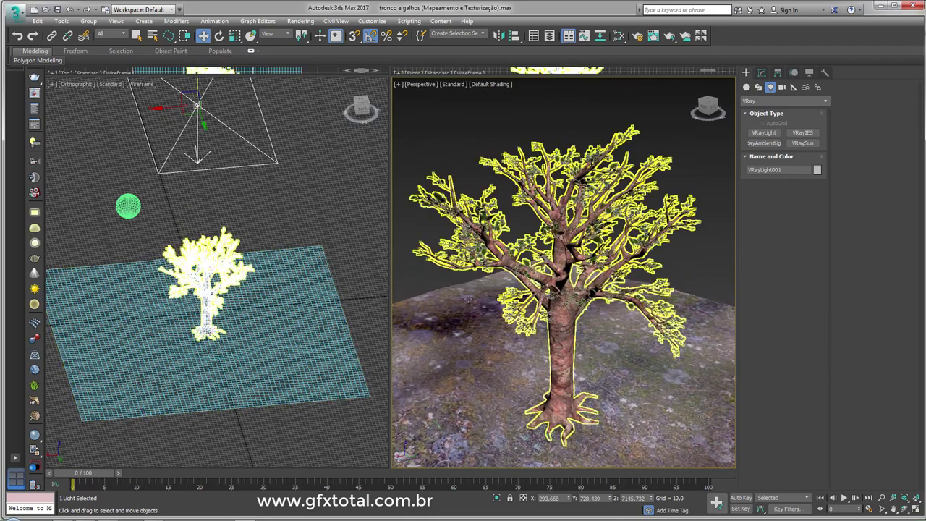
middle_click_drag(593, 321, 594, 304, "alt")
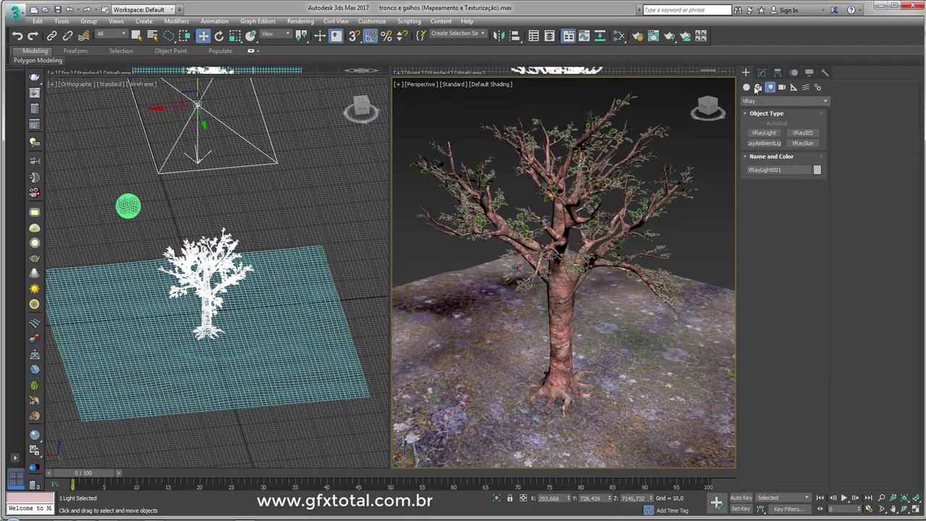
Bring up the VRayLight's parameters and begin editing its multiplier
left_click(762, 74)
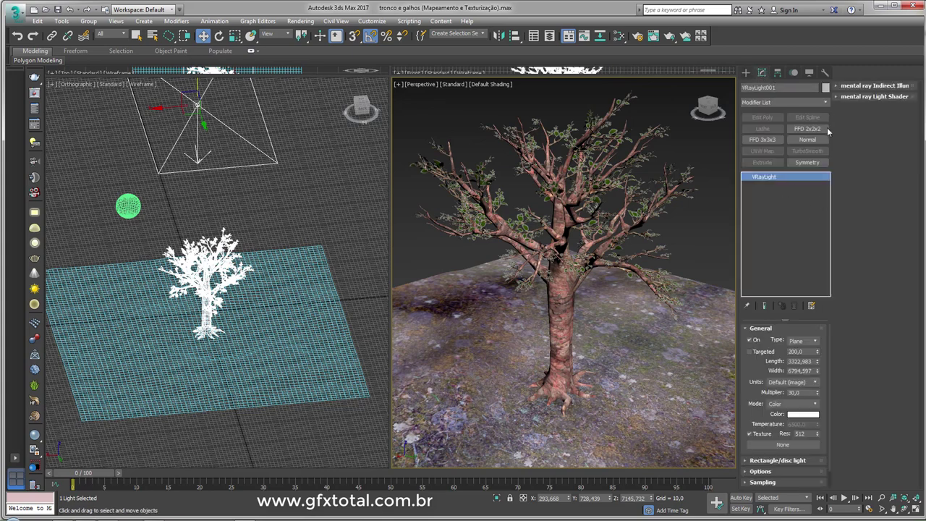
scroll(752, 373, "down", 1)
scroll(751, 326, "down", 1)
scroll(753, 367, "down", 1)
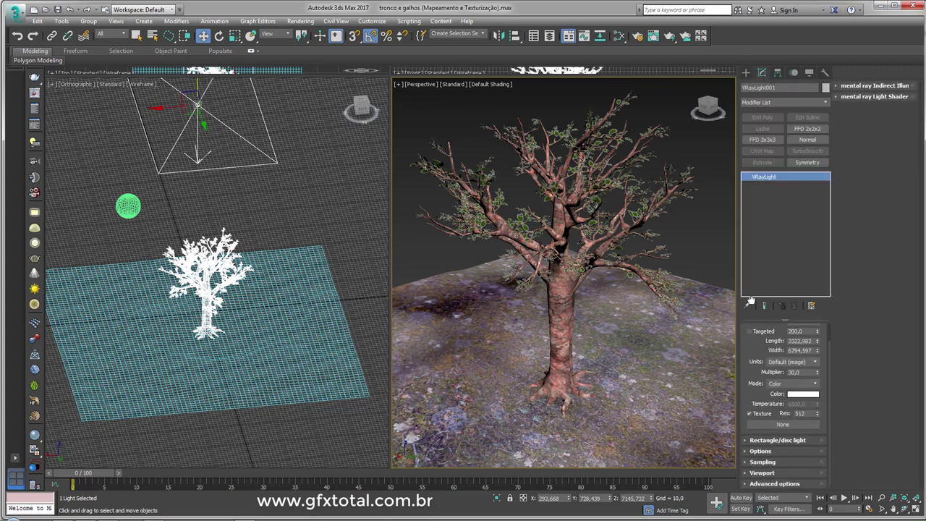
left_click(796, 373)
type("15")
Render the scene in V-Ray with the multiplier at 15, then reopen the Slate Material Editor
left_click(669, 37)
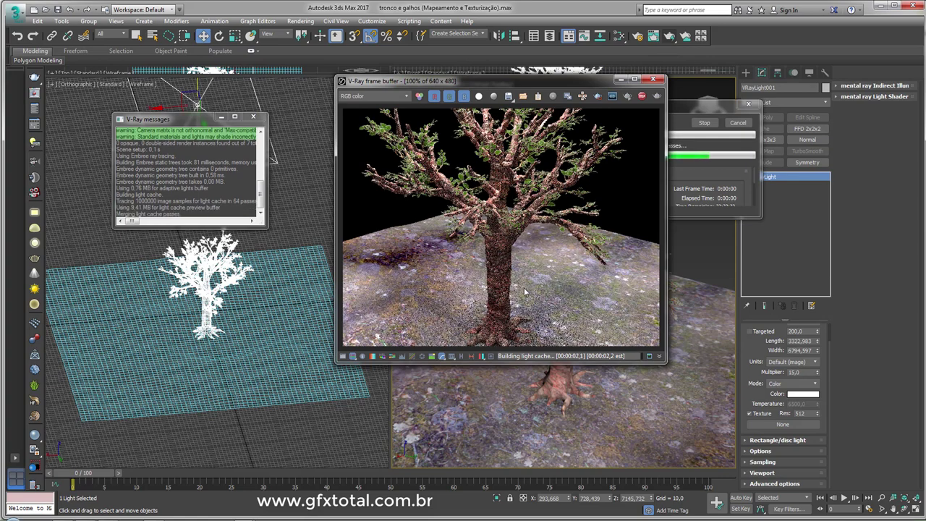
scroll(503, 293, "up", 1)
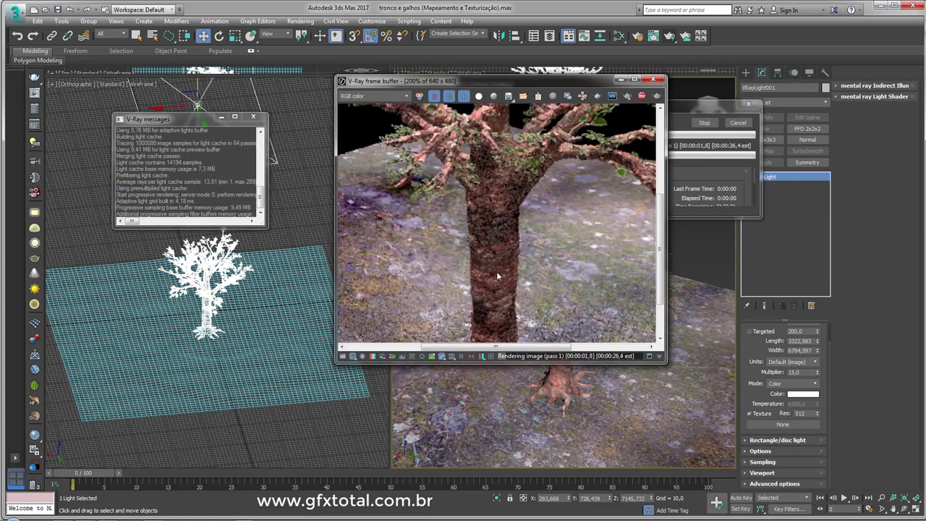
scroll(497, 271, "up", 1)
scroll(497, 241, "down", 1)
scroll(497, 243, "down", 1)
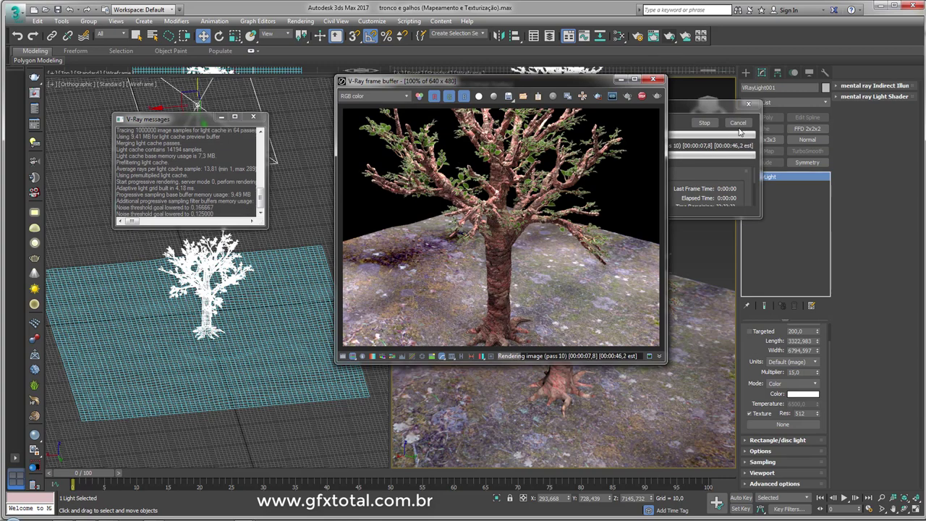
key("m")
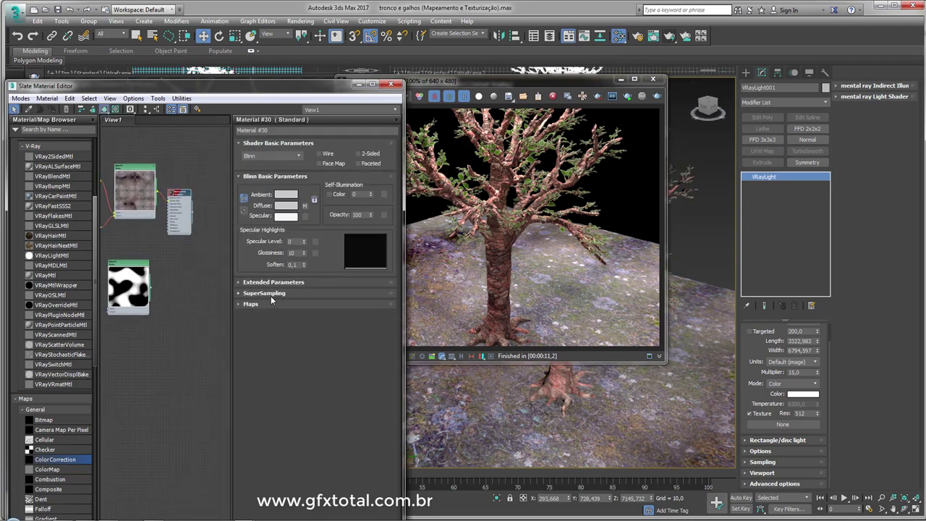
Locate the tronco trunk material in the node view and open its parameters
left_click(260, 302)
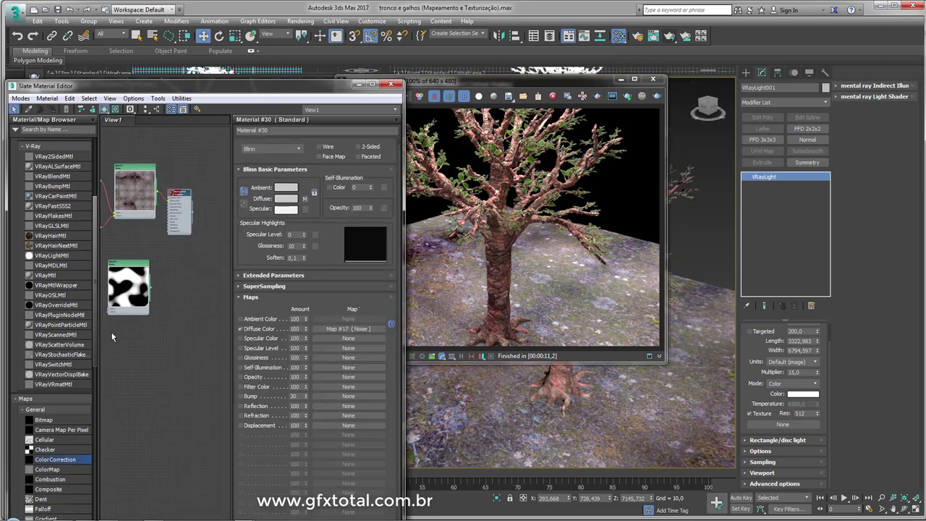
scroll(111, 331, "down", 3)
middle_click_drag(190, 257, 207, 354)
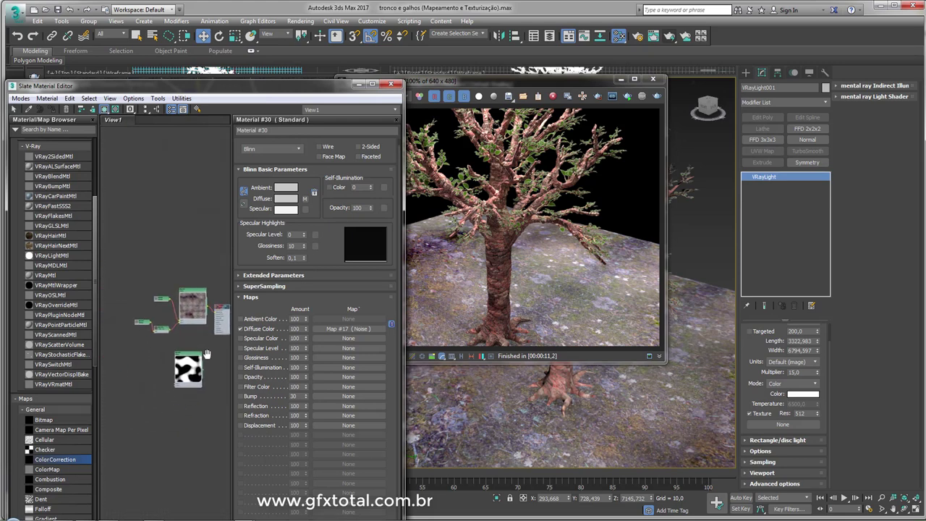
scroll(207, 354, "up", 2)
scroll(207, 311, "down", 2)
scroll(207, 275, "down", 2)
scroll(208, 247, "up", 3)
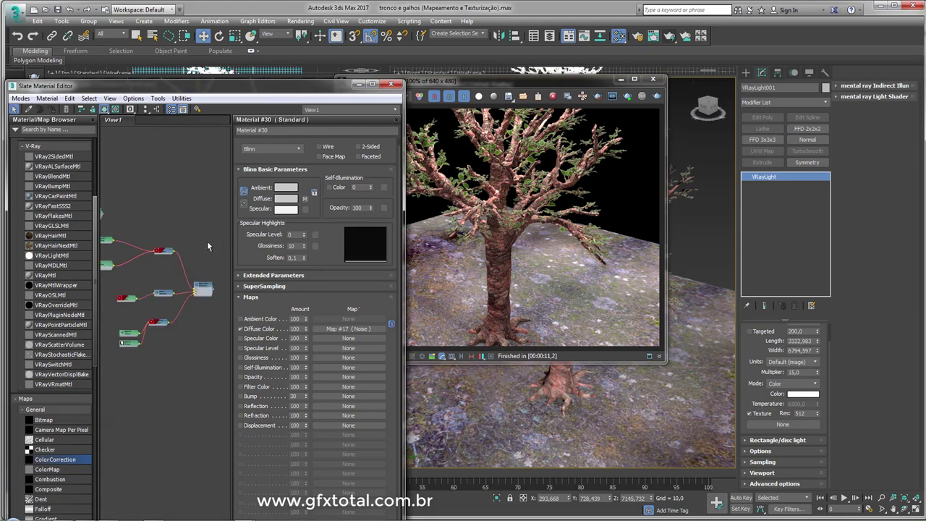
scroll(208, 246, "up", 2)
scroll(206, 246, "up", 1)
scroll(192, 244, "up", 2)
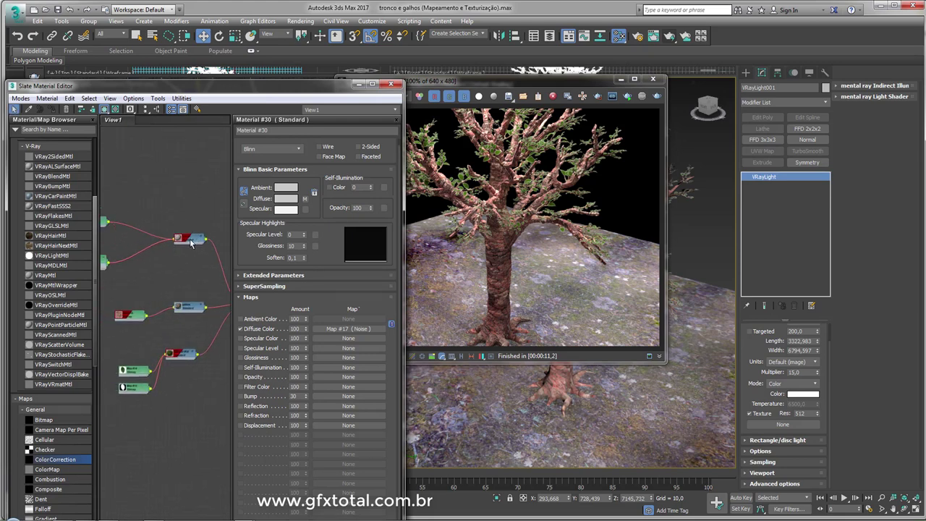
double_click(191, 242)
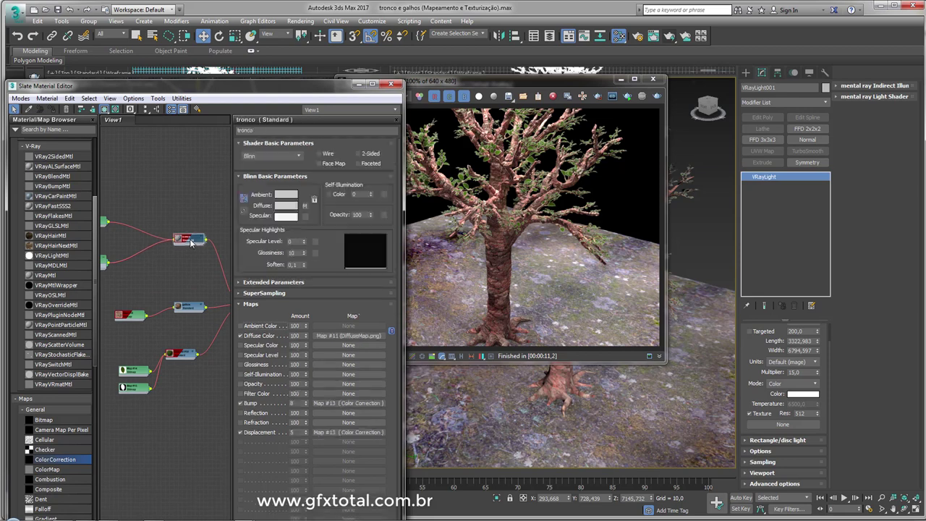
Set the tronco displacement amount to 2 and bump amount to 5, then re-render
double_click(297, 432)
double_click(290, 404)
type("5")
left_click(657, 97)
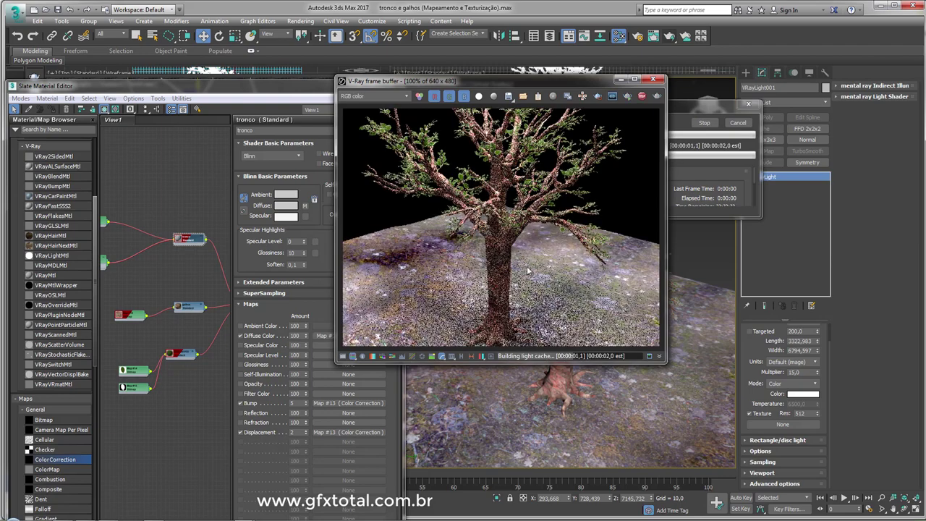